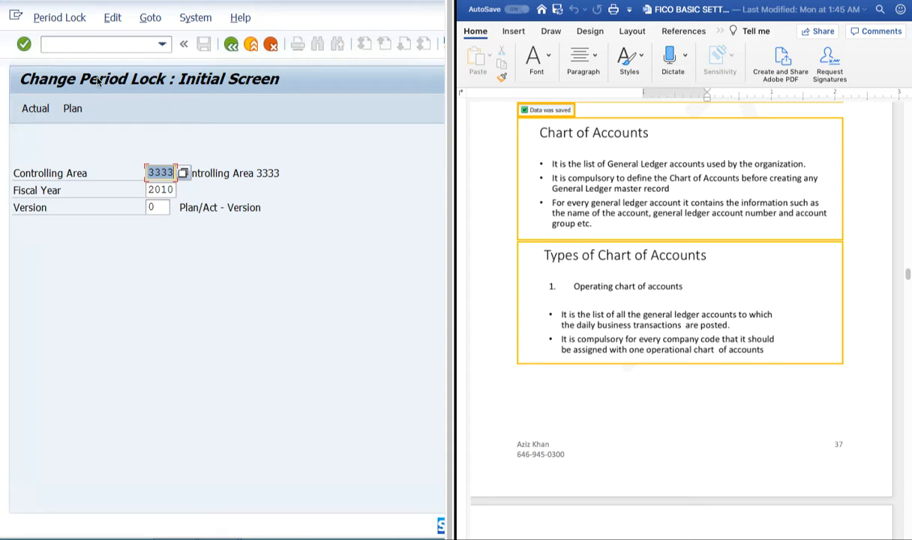
Step: Leave the period lock transaction and open the SAP Customizing Implementation Guide through transaction spro
{"action": "left_click", "coordinate": [163, 45]}
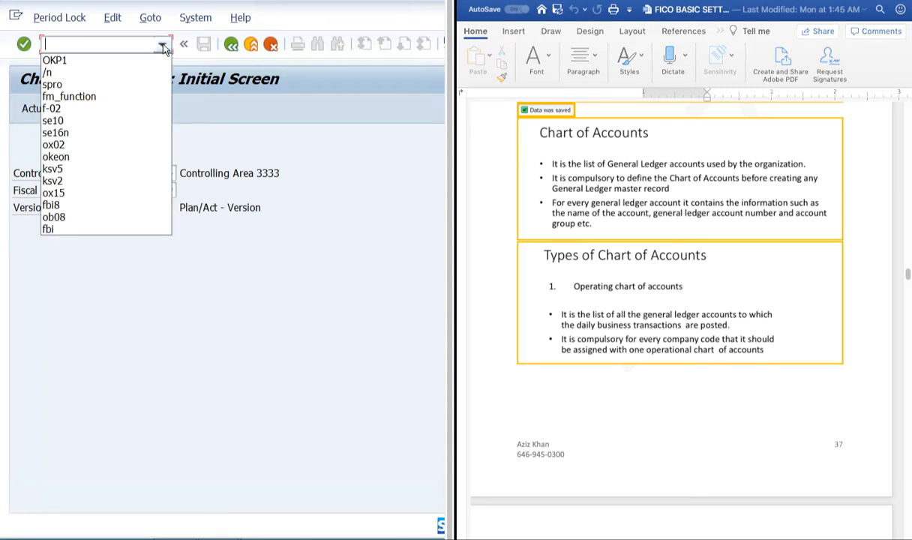
{"action": "left_click", "coordinate": [67, 73]}
{"action": "left_click", "coordinate": [24, 44]}
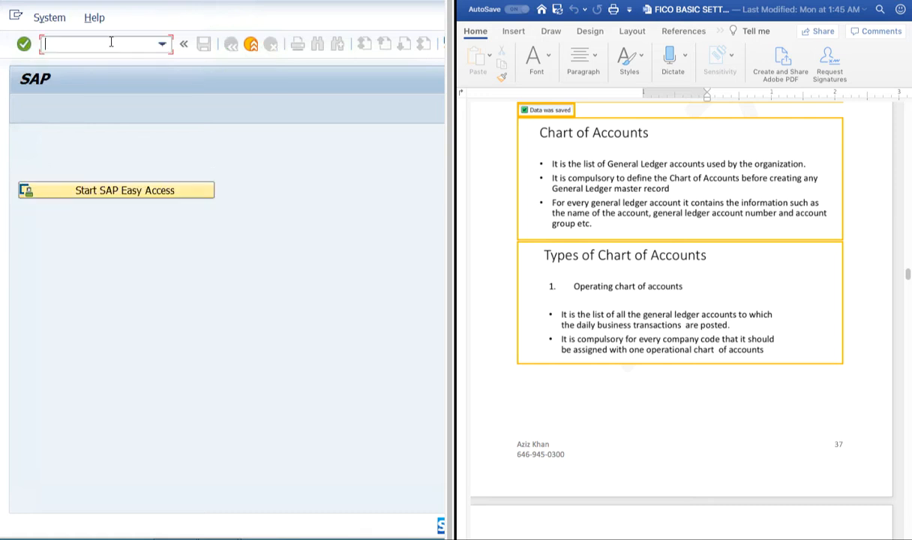
{"action": "type", "text": "spro"}
{"action": "key", "text": "Return"}
{"action": "left_click", "coordinate": [72, 111]}
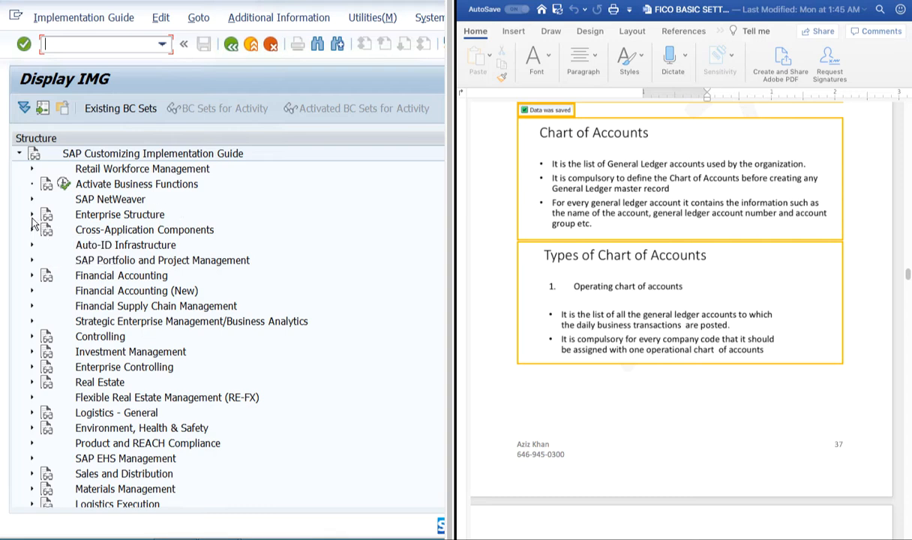
Step: Look through the Assignment and Definition branches of Enterprise Structure, including the Financial Accounting assignments, and collapse the structure again
{"action": "left_click", "coordinate": [32, 216]}
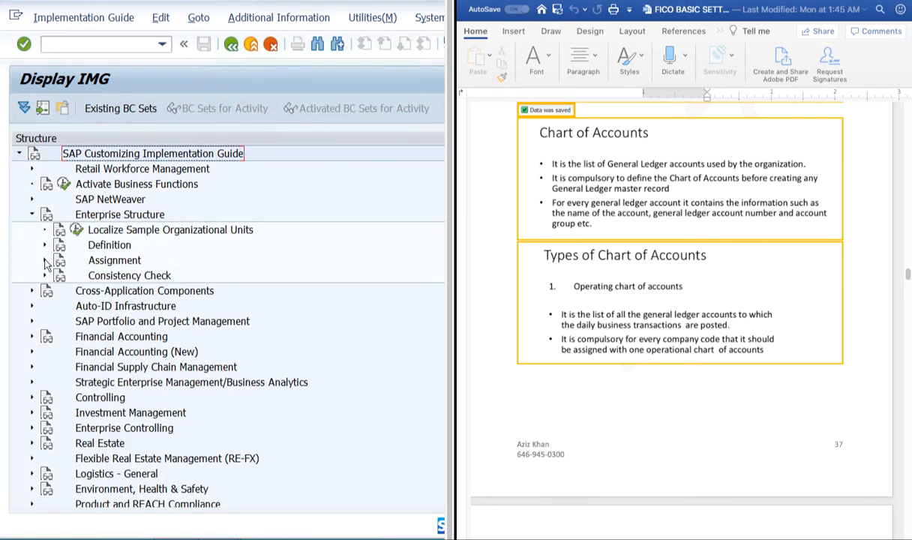
{"action": "left_click", "coordinate": [45, 260]}
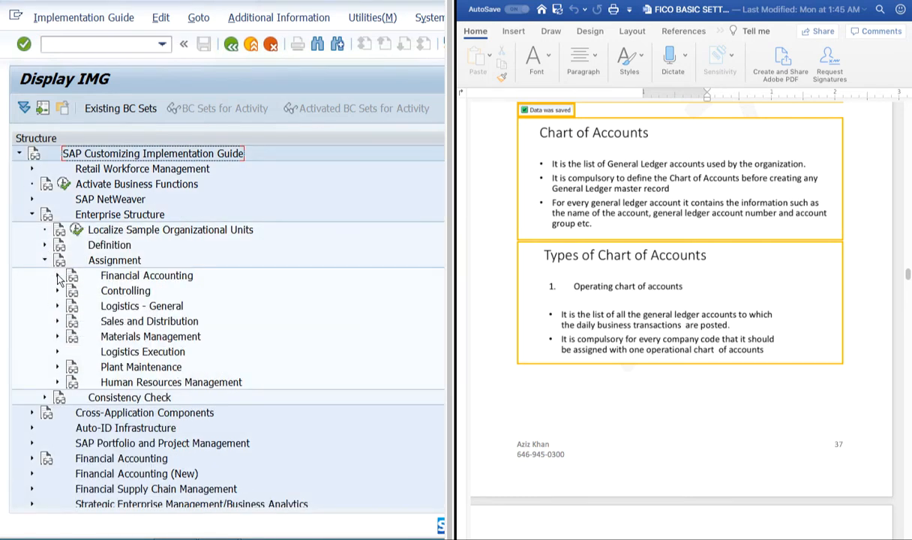
{"action": "left_click", "coordinate": [59, 277]}
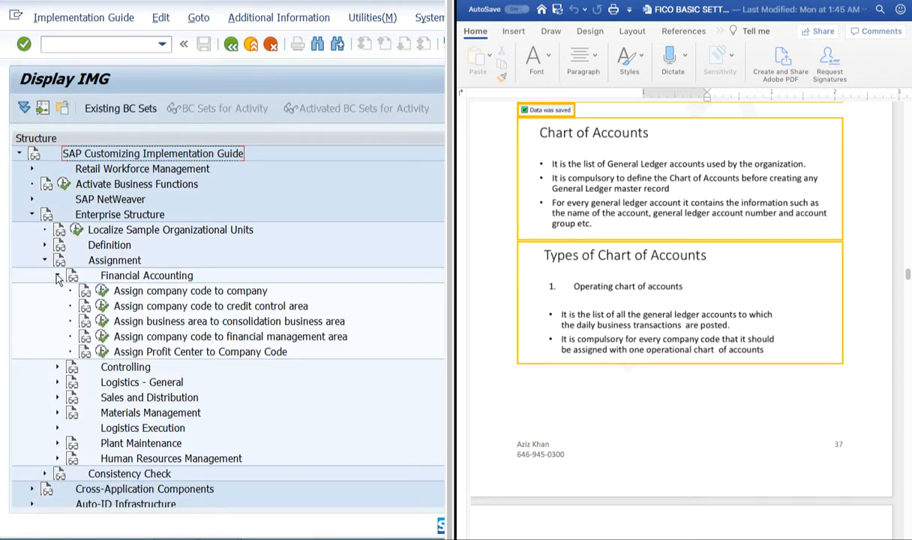
{"action": "left_click", "coordinate": [57, 275]}
{"action": "left_click", "coordinate": [45, 260]}
{"action": "left_click", "coordinate": [45, 245]}
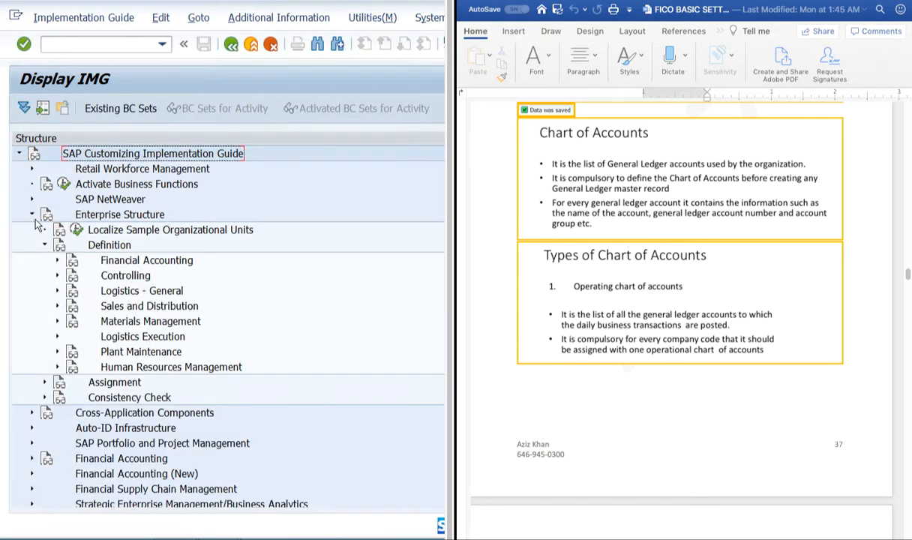
{"action": "left_click", "coordinate": [32, 215]}
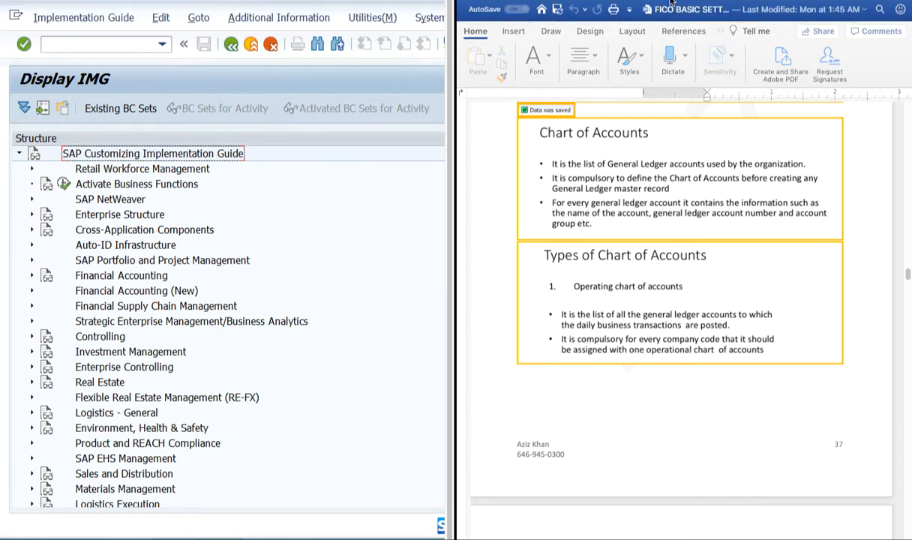
{"action": "key", "text": "ctrl+Left"}
{"action": "key", "text": "ctrl+Right"}
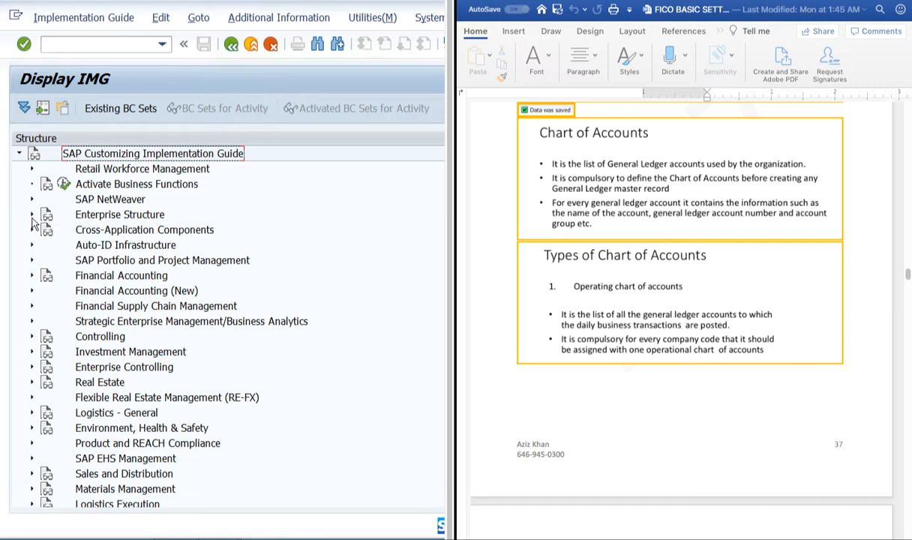
Step: Expand Enterprise Structure down to the Financial Accounting activities under Definition
{"action": "left_click", "coordinate": [32, 215]}
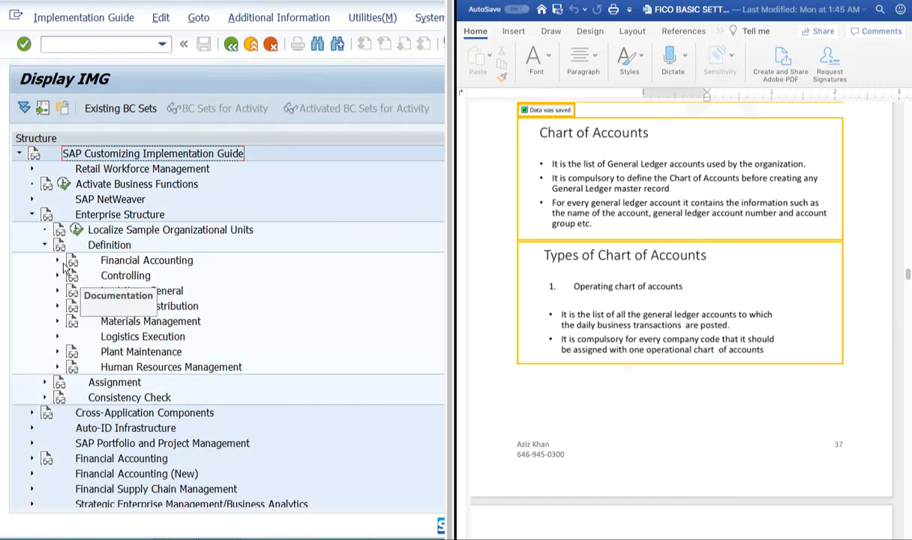
{"action": "left_click", "coordinate": [44, 244]}
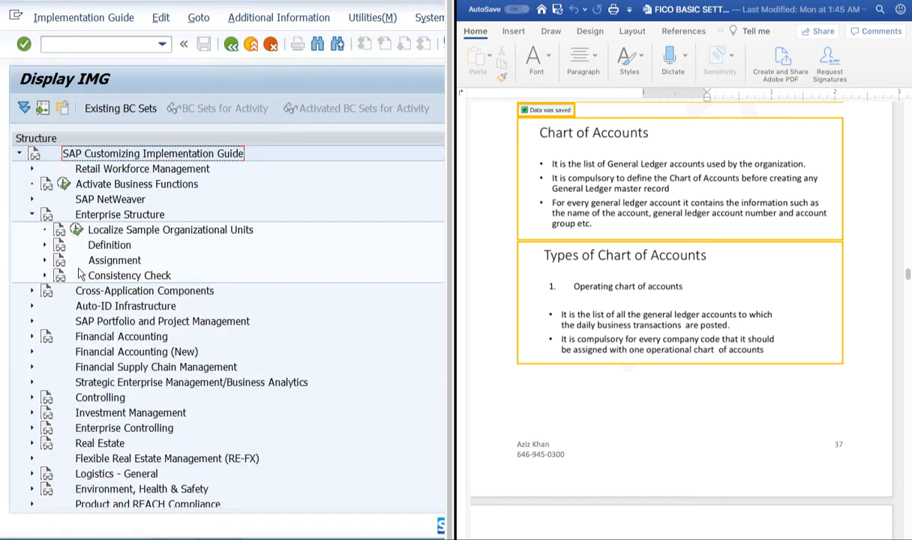
{"action": "left_click", "coordinate": [44, 244]}
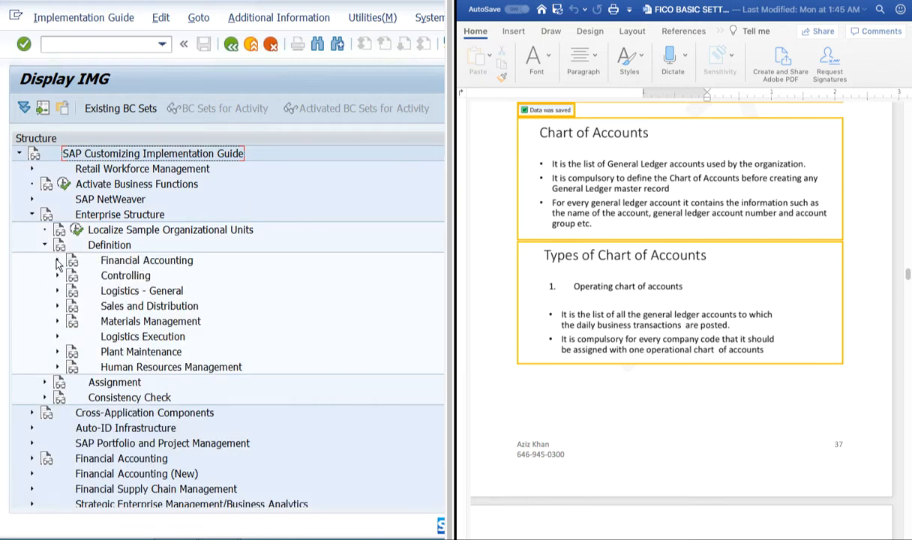
{"action": "left_click", "coordinate": [57, 259]}
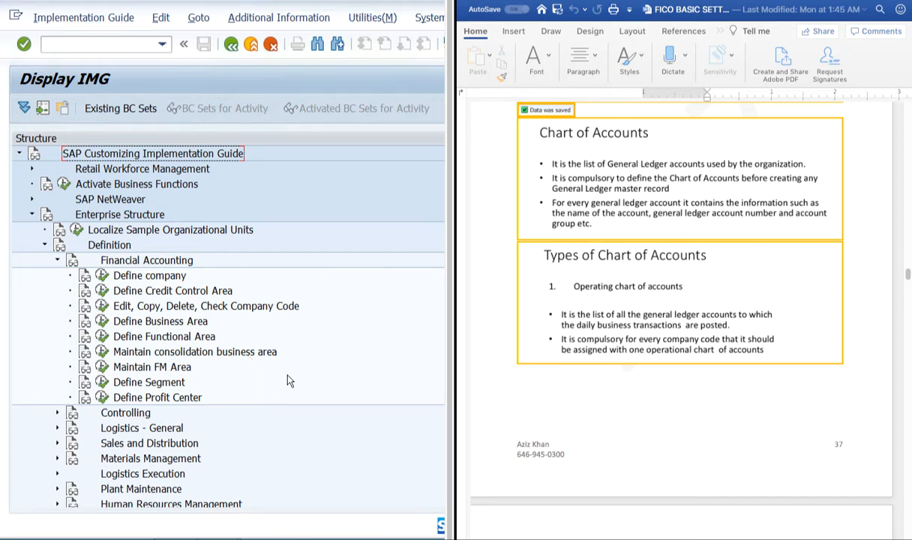
{"action": "key", "text": "ctrl+Left"}
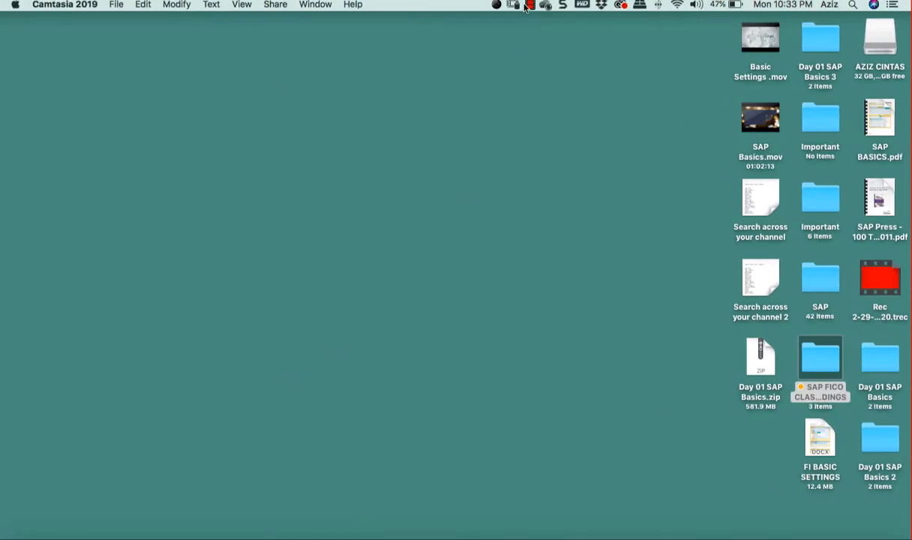
{"action": "key", "text": "ctrl+Right"}
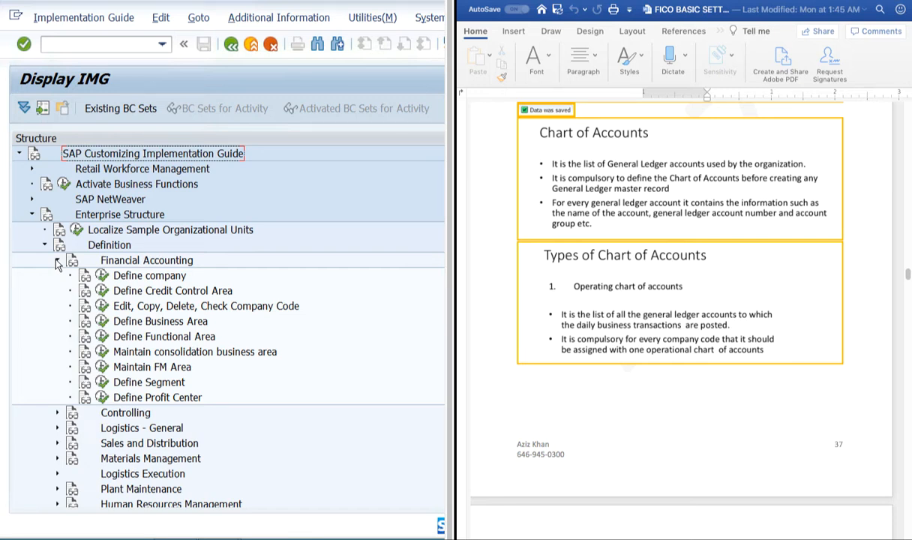
Step: Review the Financial Accounting definition activities, highlighting Define Business Area and Define Functional Area
{"action": "scroll", "coordinate": [57, 261], "scroll_direction": "down", "scroll_amount": 2}
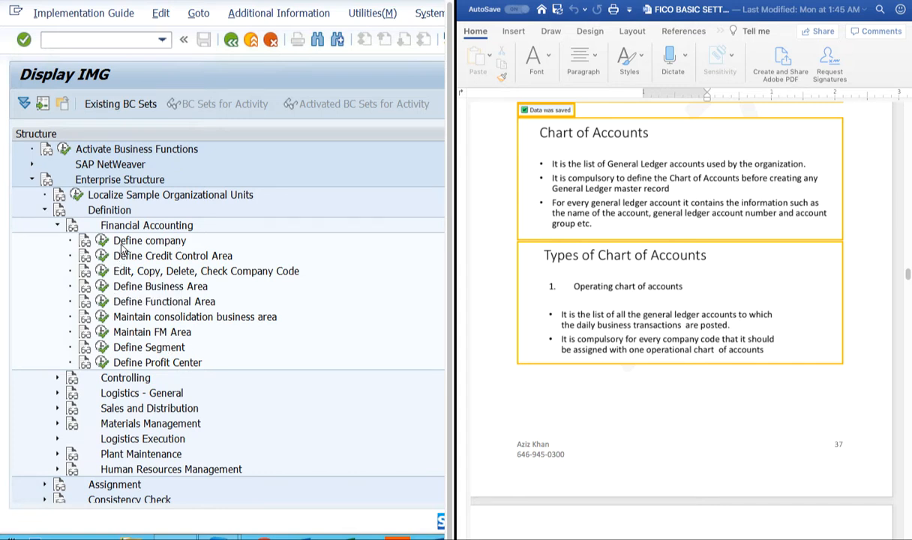
{"action": "left_click", "coordinate": [152, 290]}
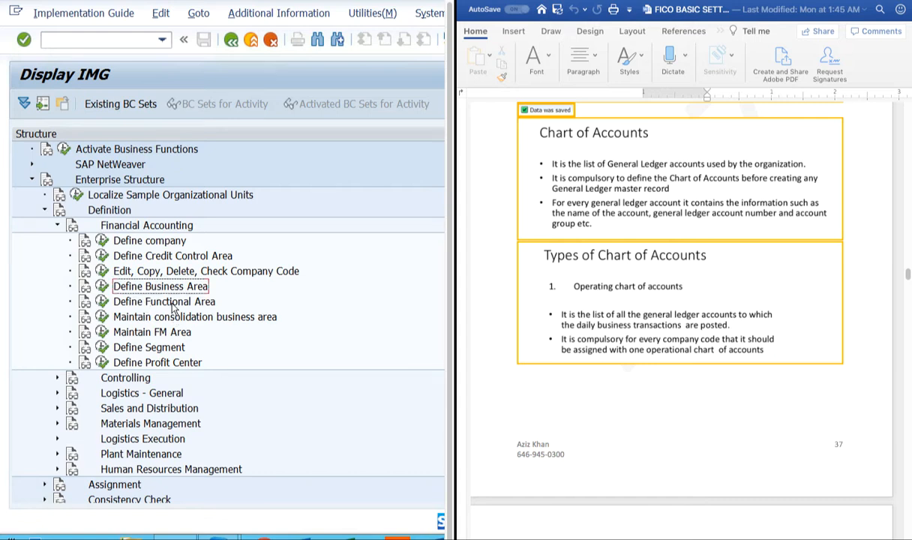
{"action": "left_click", "coordinate": [173, 303]}
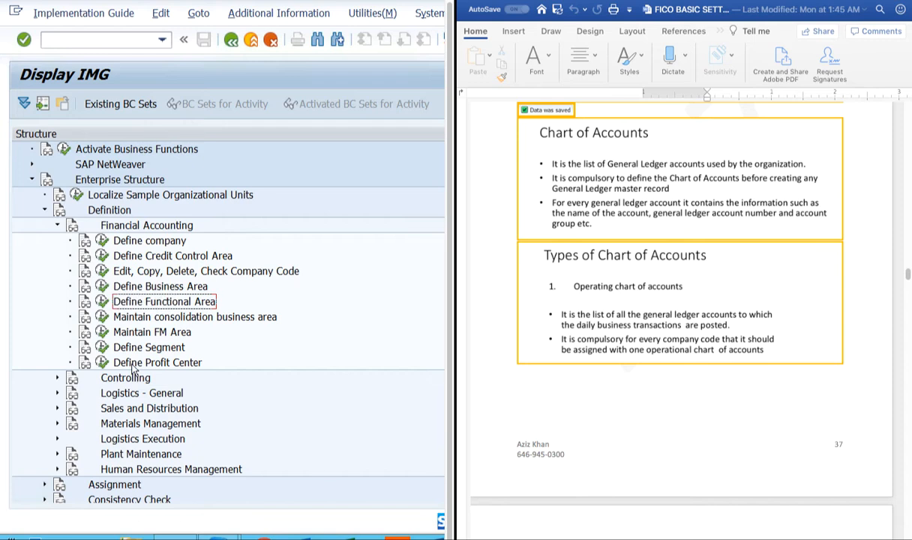
Step: Collapse the Definition branch and examine the Financial Accounting activities under Assignment
{"action": "left_click", "coordinate": [58, 226]}
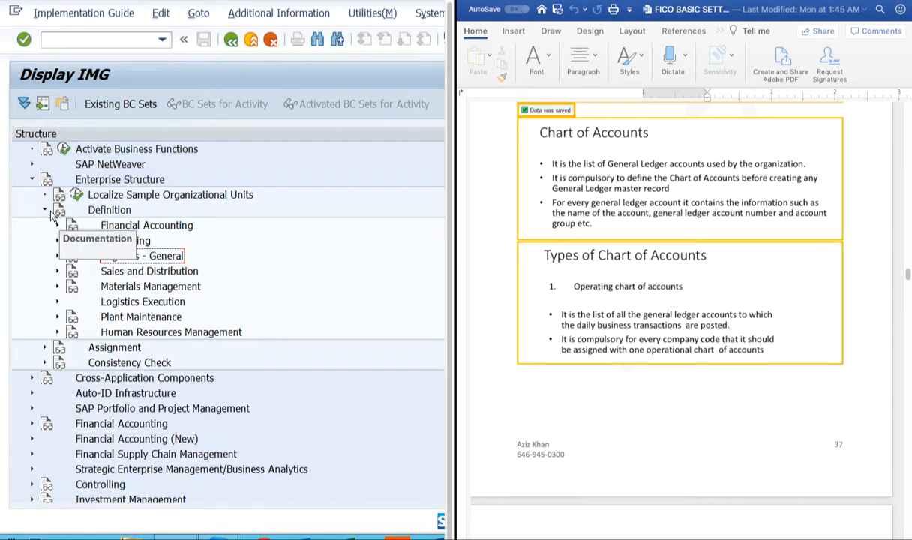
{"action": "left_click", "coordinate": [43, 213]}
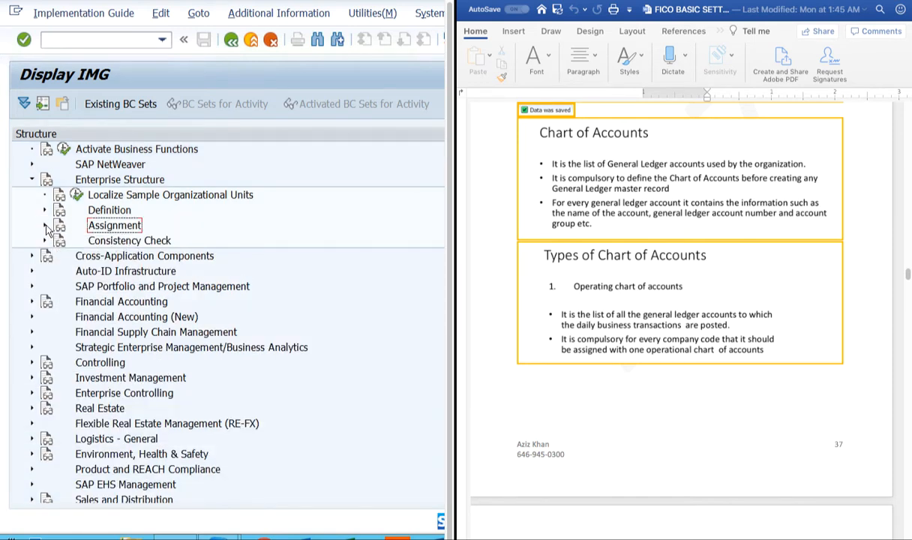
{"action": "left_click", "coordinate": [44, 225]}
{"action": "left_click", "coordinate": [57, 240]}
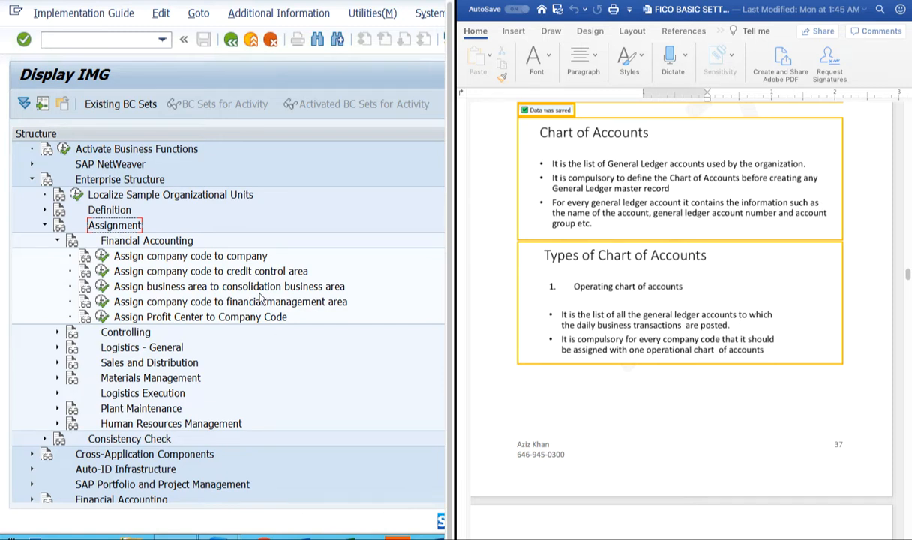
{"action": "scroll", "coordinate": [60, 240], "scroll_direction": "down", "scroll_amount": 3}
{"action": "scroll", "coordinate": [60, 240], "scroll_direction": "up", "scroll_amount": 3}
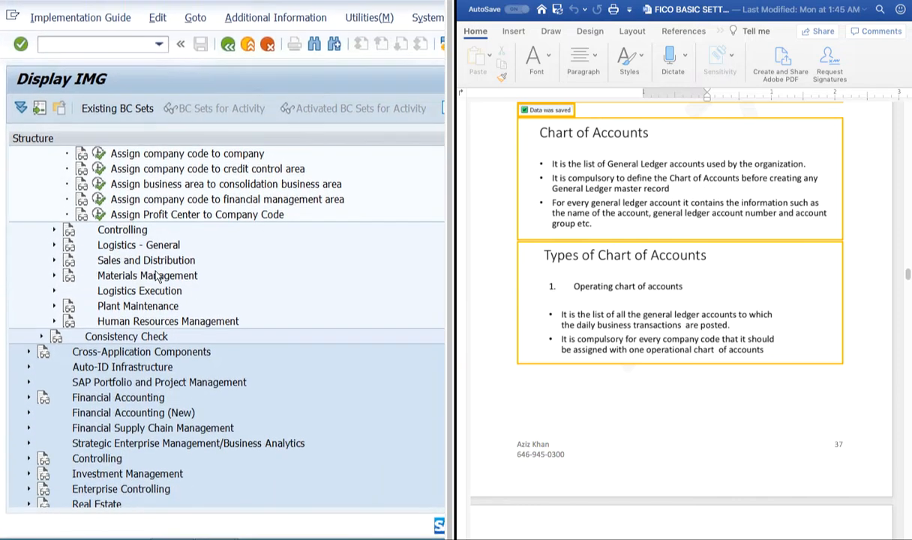
Step: Return to the Financial Accounting definitions and open Edit Company Code Data from the company code activity
{"action": "left_click", "coordinate": [54, 262]}
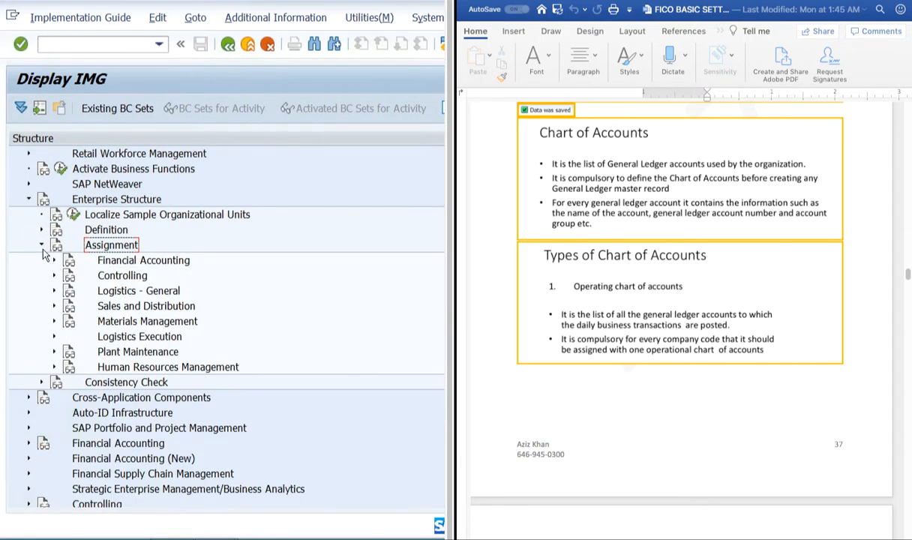
{"action": "left_click", "coordinate": [41, 246]}
{"action": "left_click", "coordinate": [41, 245]}
{"action": "left_click", "coordinate": [41, 229]}
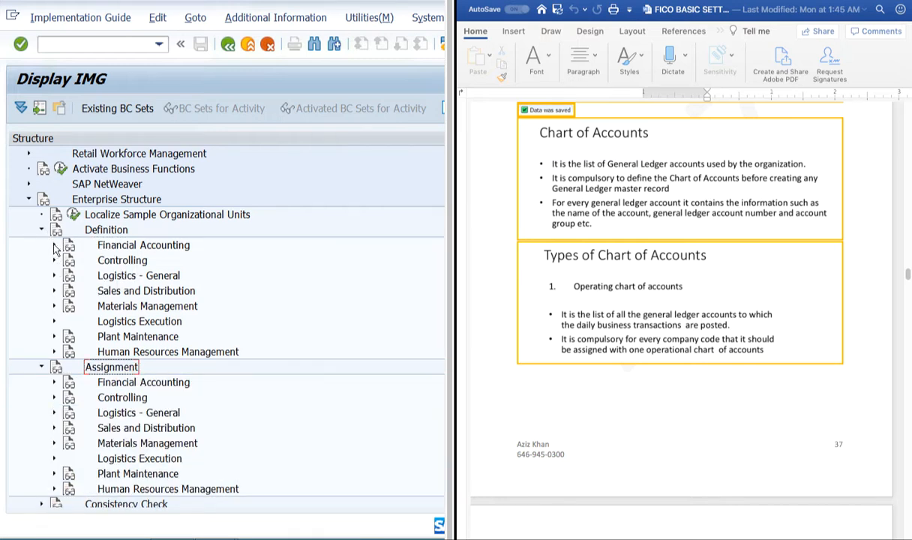
{"action": "left_click", "coordinate": [54, 245]}
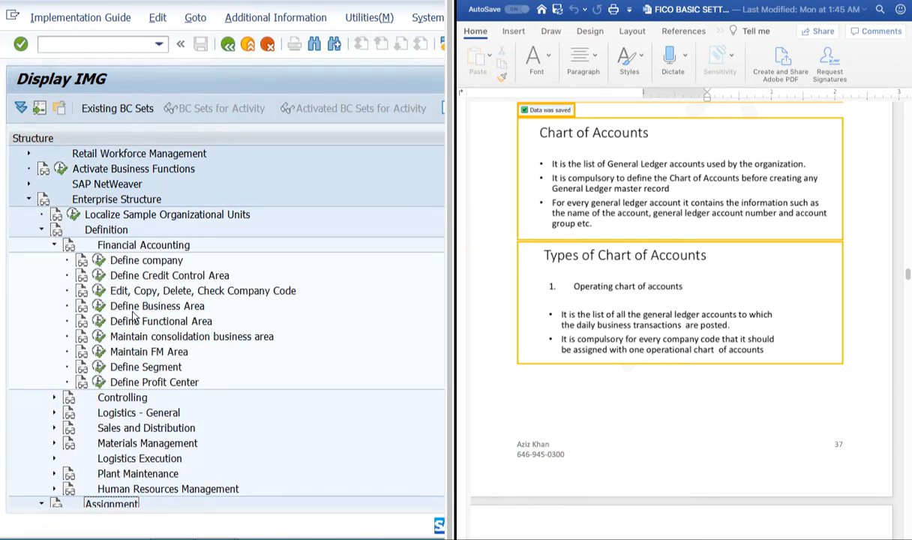
{"action": "left_click", "coordinate": [99, 290]}
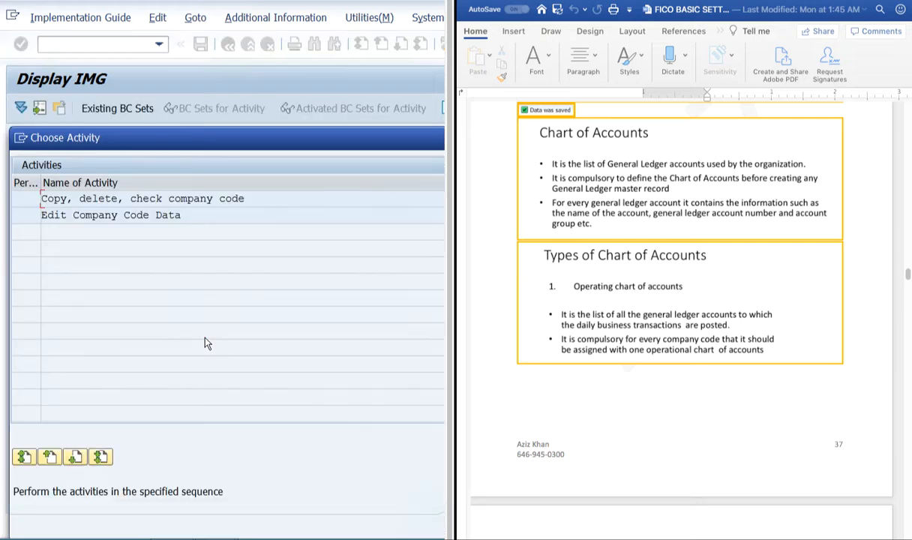
{"action": "double_click", "coordinate": [126, 217]}
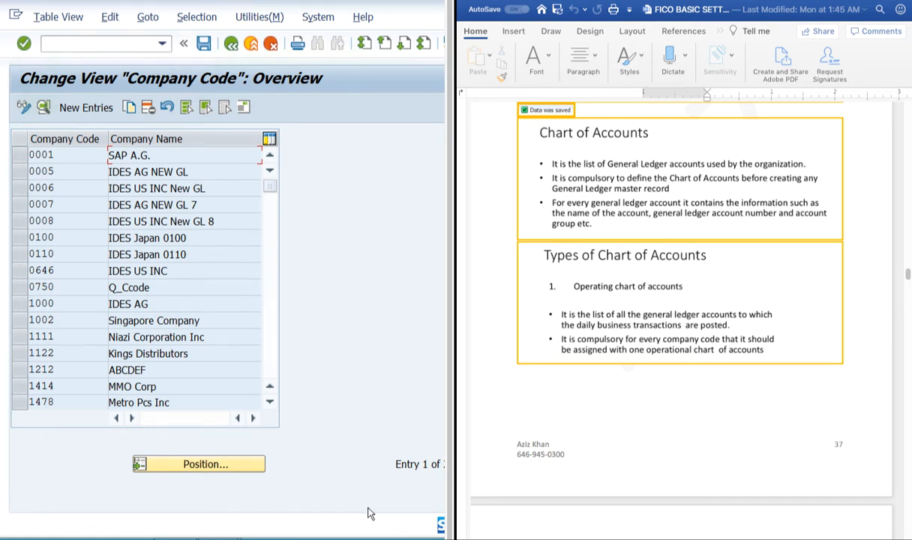
Step: Examine the company code overview list, including the company codes, their names and the entry counter
{"action": "scroll", "coordinate": [368, 513], "scroll_direction": "right", "scroll_amount": 2}
{"action": "scroll", "coordinate": [368, 513], "scroll_direction": "down", "scroll_amount": 1}
{"action": "scroll", "coordinate": [368, 513], "scroll_direction": "down", "scroll_amount": 4}
{"action": "scroll", "coordinate": [362, 479], "scroll_direction": "left", "scroll_amount": 2}
{"action": "scroll", "coordinate": [362, 478], "scroll_direction": "up", "scroll_amount": 5}
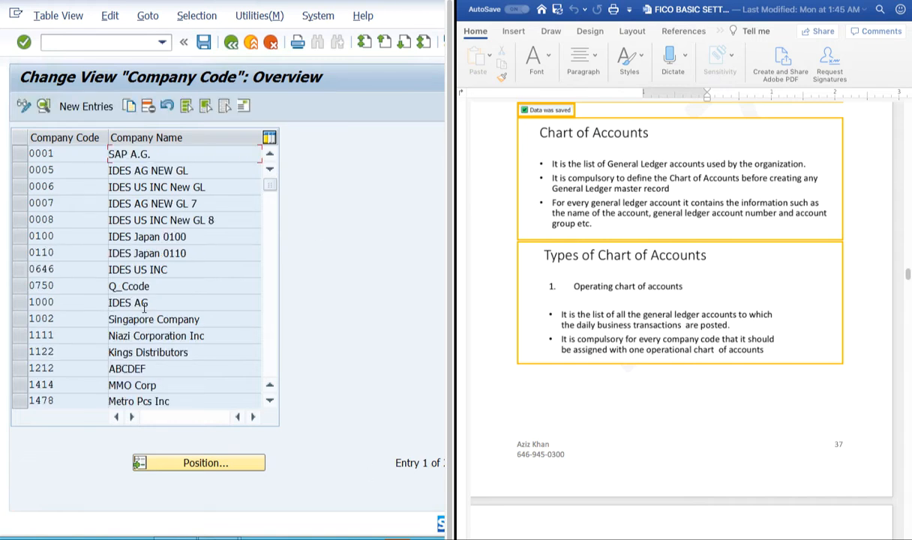
{"action": "scroll", "coordinate": [367, 478], "scroll_direction": "right", "scroll_amount": 2}
{"action": "scroll", "coordinate": [367, 478], "scroll_direction": "down", "scroll_amount": 1}
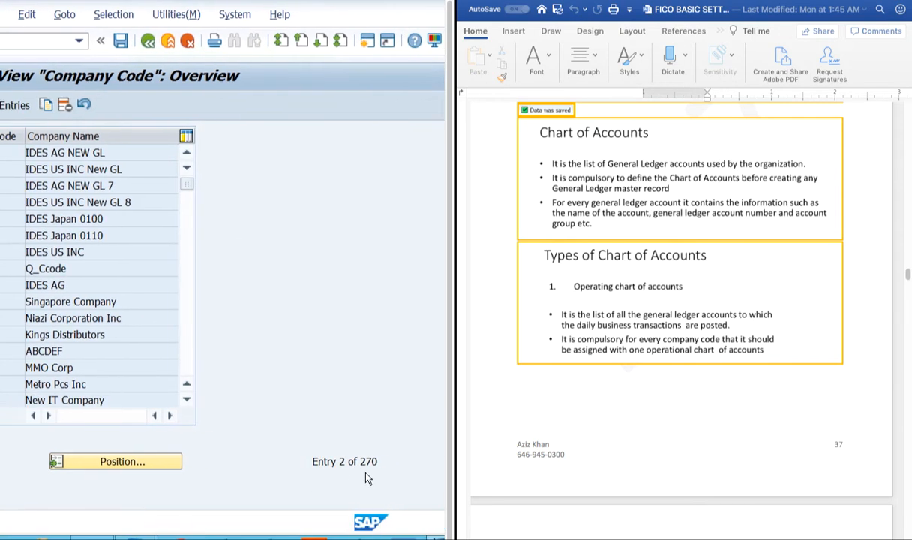
{"action": "scroll", "coordinate": [372, 478], "scroll_direction": "down", "scroll_amount": 4}
{"action": "scroll", "coordinate": [373, 478], "scroll_direction": "left", "scroll_amount": 2}
{"action": "scroll", "coordinate": [367, 474], "scroll_direction": "up", "scroll_amount": 5}
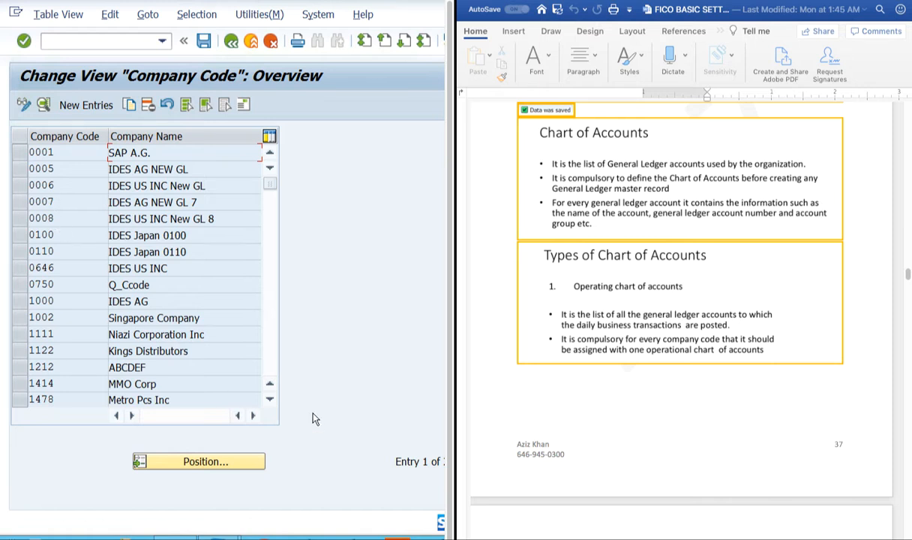
{"action": "scroll", "coordinate": [311, 417], "scroll_direction": "right", "scroll_amount": 2}
{"action": "scroll", "coordinate": [350, 462], "scroll_direction": "left", "scroll_amount": 2}
Step: Leave the company code overview and move the Choose Activity dialog aside to close it
{"action": "left_click", "coordinate": [232, 43]}
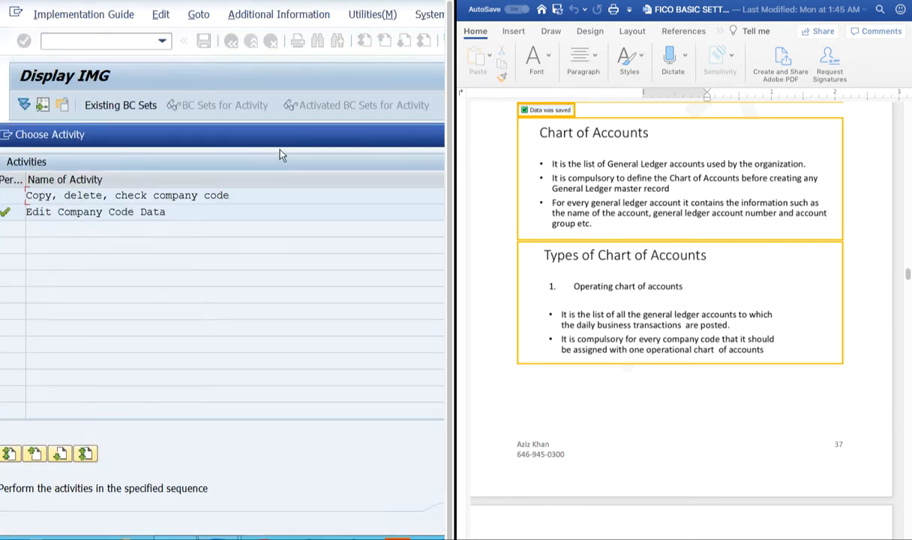
{"action": "left_click_drag", "start_coordinate": [248, 139], "coordinate": [230, 138]}
{"action": "left_click_drag", "start_coordinate": [307, 139], "coordinate": [242, 142]}
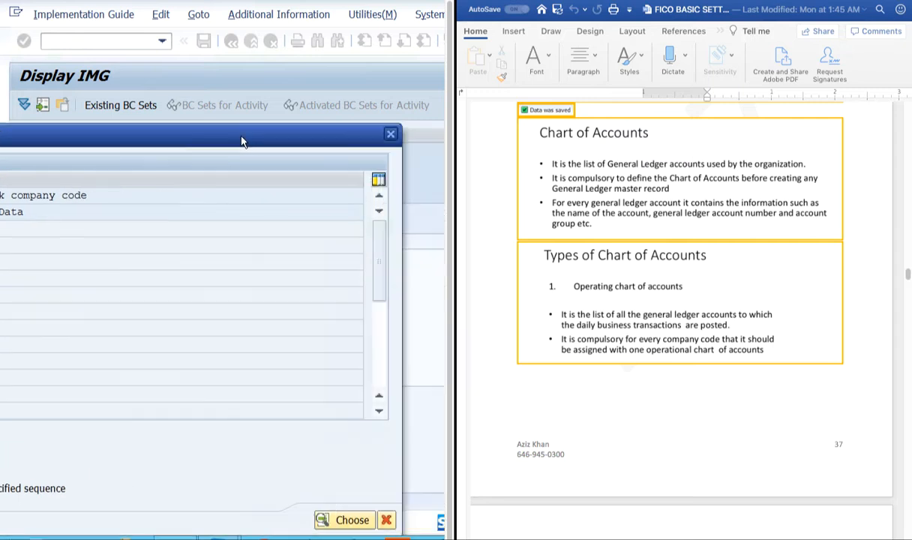
Step: Select the Define Business Area activity in the Financial Accounting definitions of Enterprise Structure
{"action": "scroll", "coordinate": [141, 258], "scroll_direction": "up", "scroll_amount": 1}
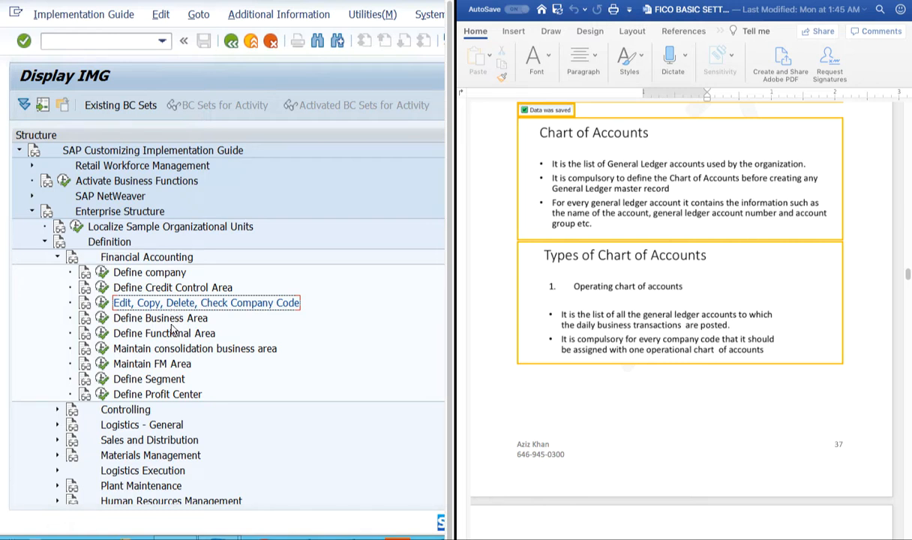
{"action": "scroll", "coordinate": [171, 321], "scroll_direction": "down", "scroll_amount": 1}
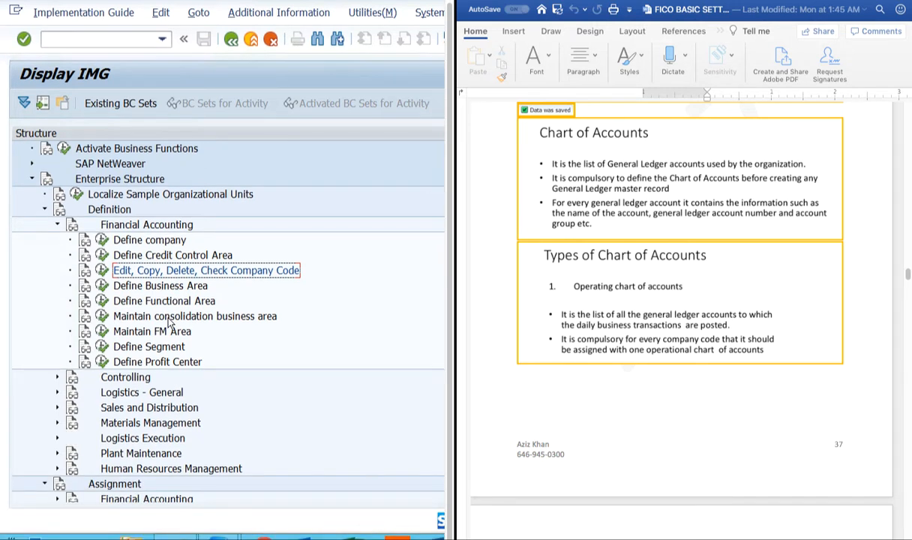
{"action": "left_click", "coordinate": [143, 289]}
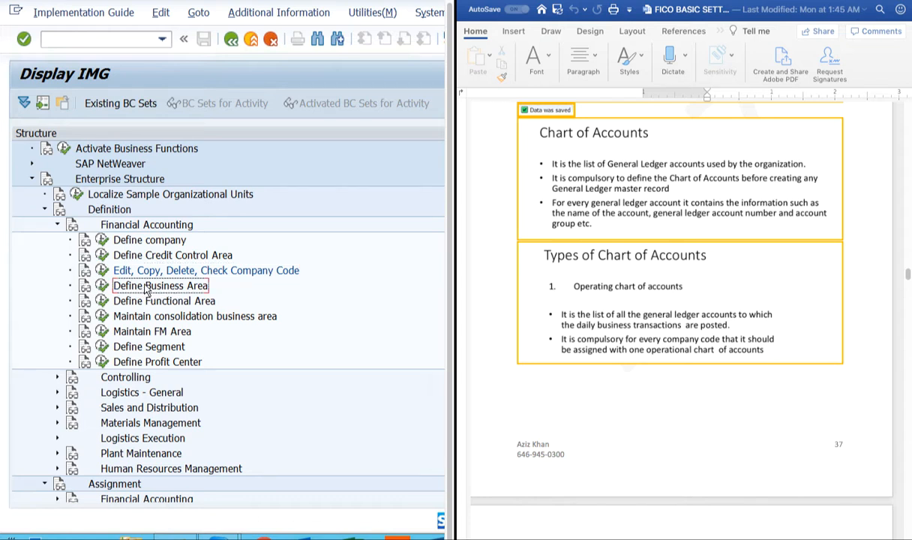
Step: Collapse the Definition branch of Enterprise Structure and expand the Financial Accounting activities under Assignment
{"action": "left_click", "coordinate": [57, 226]}
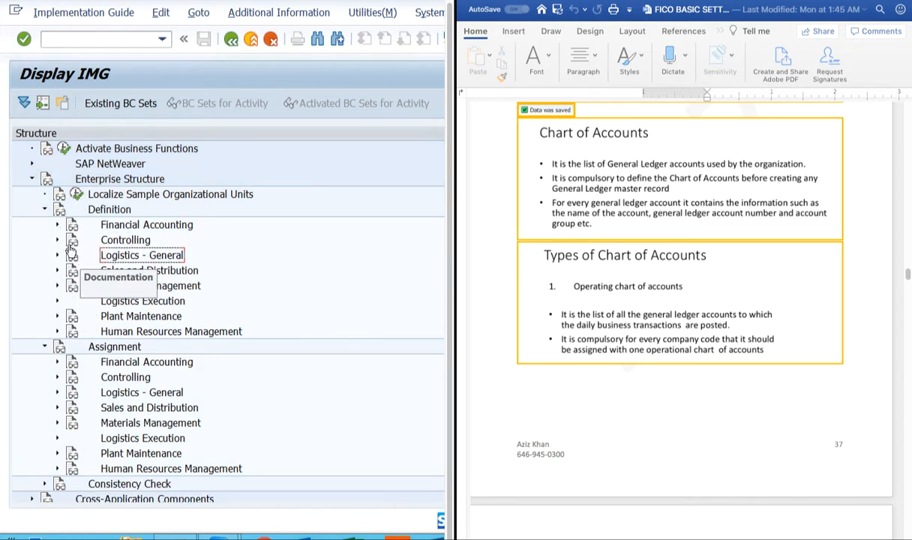
{"action": "left_click", "coordinate": [45, 211]}
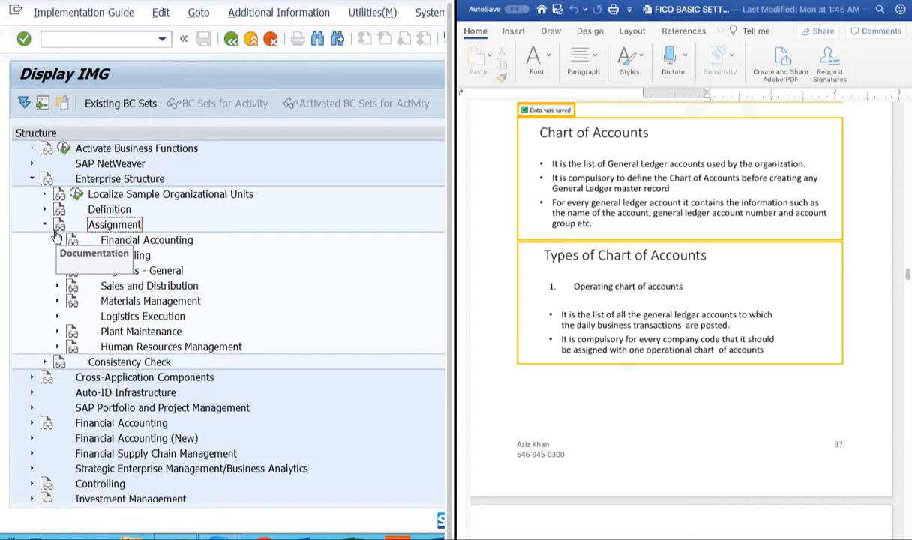
{"action": "left_click", "coordinate": [57, 240]}
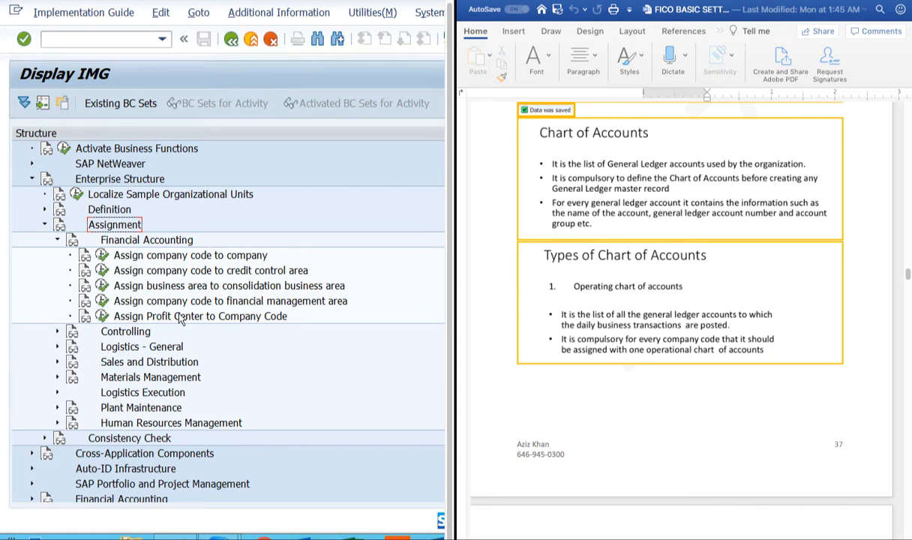
Step: Collapse the Financial Accounting assignments, the Assignment branch and the whole Enterprise Structure node
{"action": "left_click", "coordinate": [58, 240]}
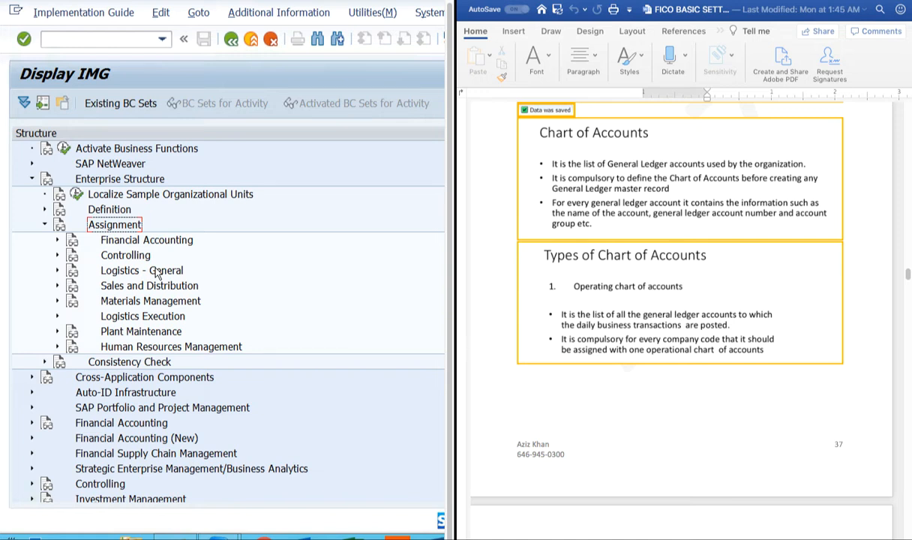
{"action": "left_click", "coordinate": [44, 225]}
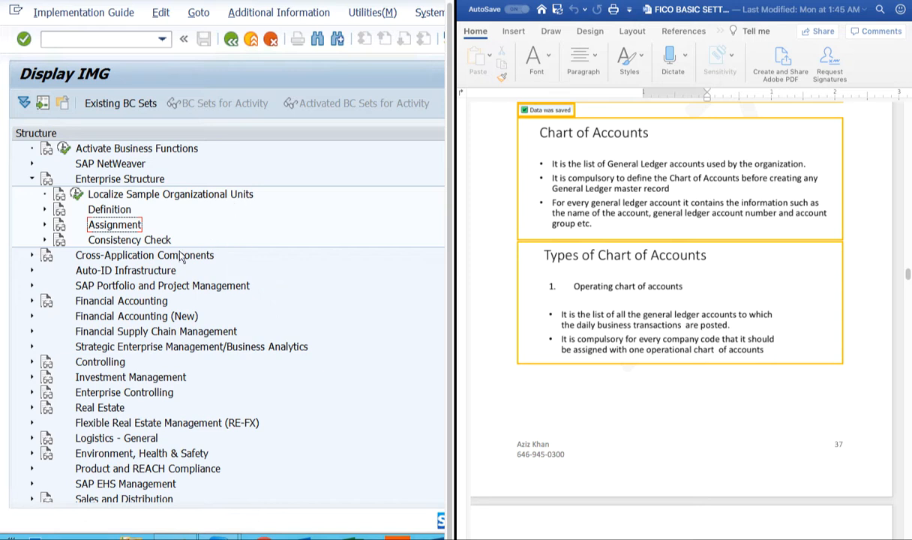
{"action": "left_click", "coordinate": [32, 180]}
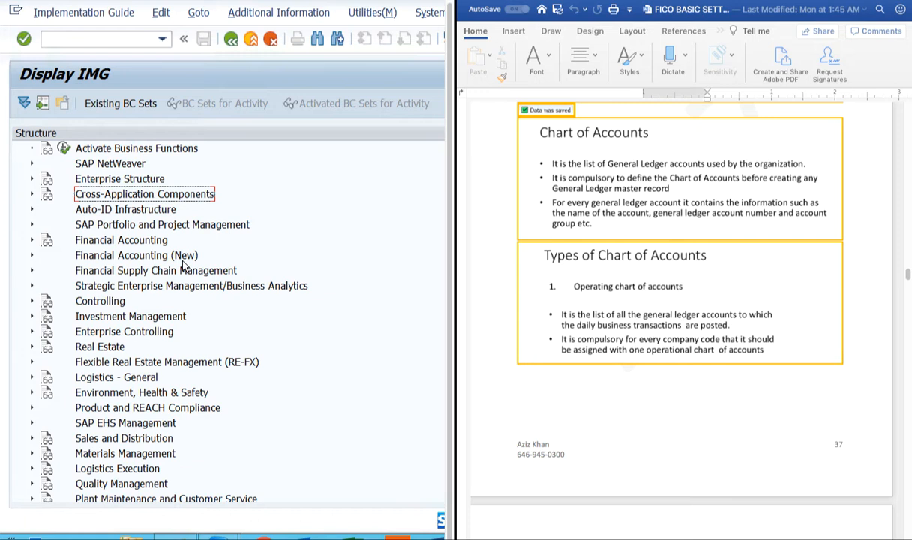
Step: Open the Define company activity from the Financial Accounting definitions of Enterprise Structure
{"action": "scroll", "coordinate": [193, 263], "scroll_direction": "up", "scroll_amount": 2}
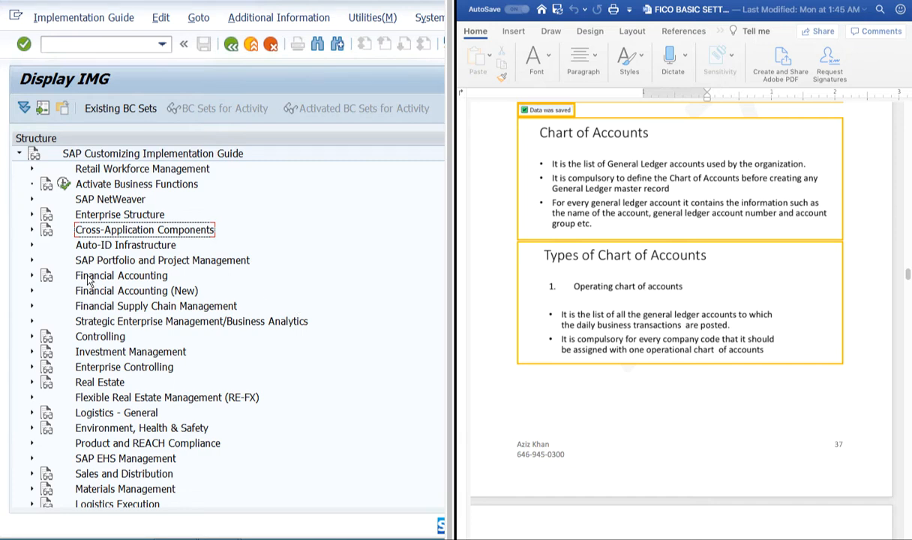
{"action": "left_click", "coordinate": [32, 214]}
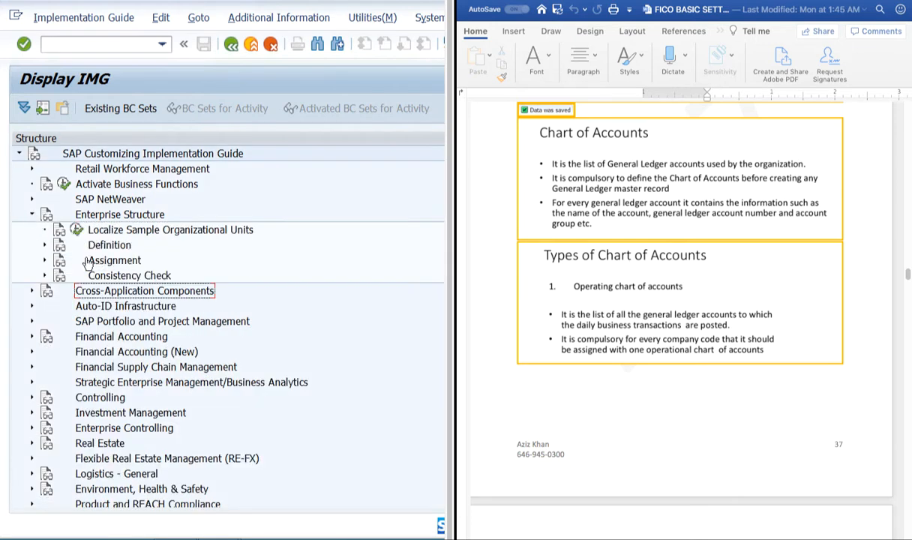
{"action": "left_click", "coordinate": [44, 245]}
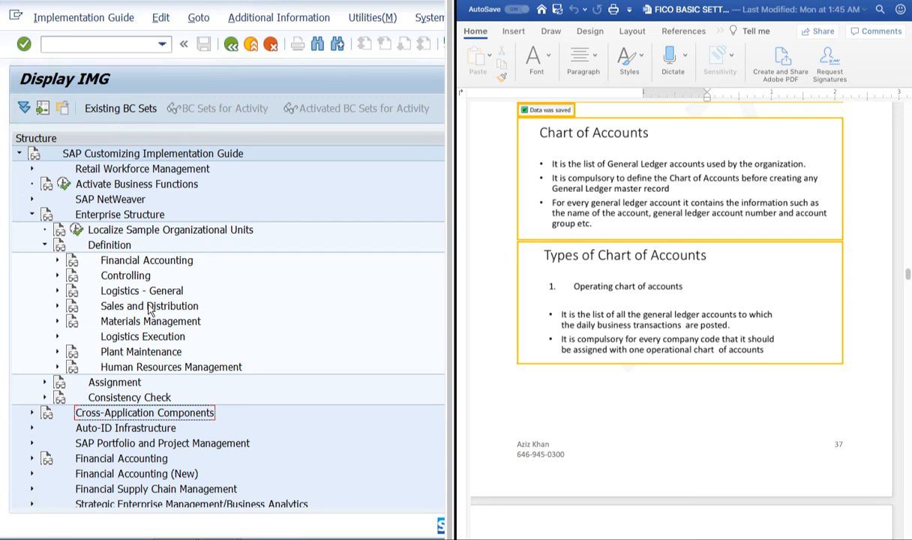
{"action": "left_click", "coordinate": [57, 260]}
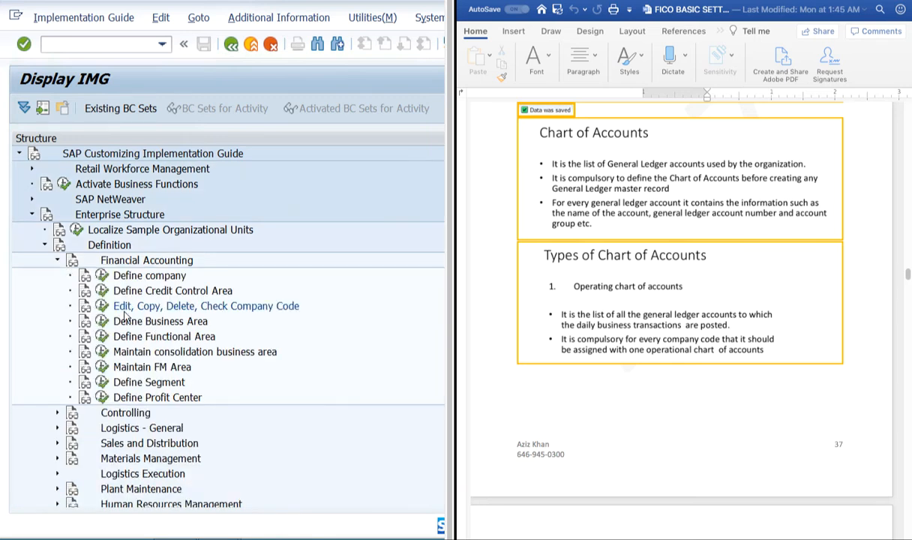
{"action": "left_click", "coordinate": [108, 275]}
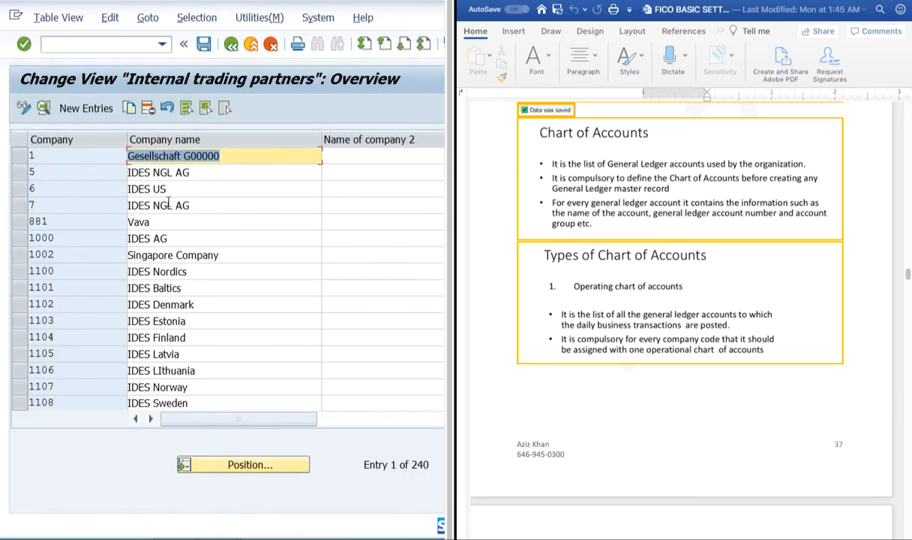
Step: Position the internal trading partners list at company 6363 and open that company's details
{"action": "left_click", "coordinate": [243, 465]}
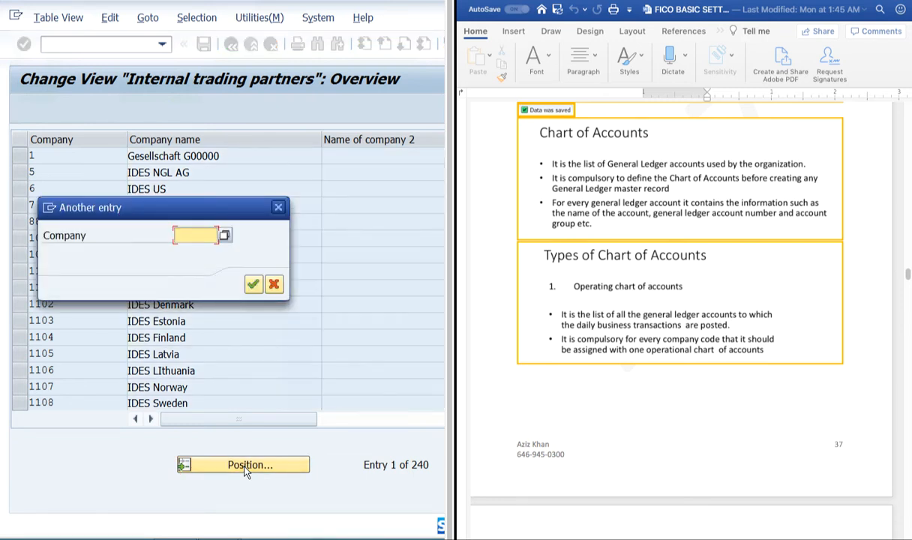
{"action": "type", "text": "6363"}
{"action": "key", "text": "Return"}
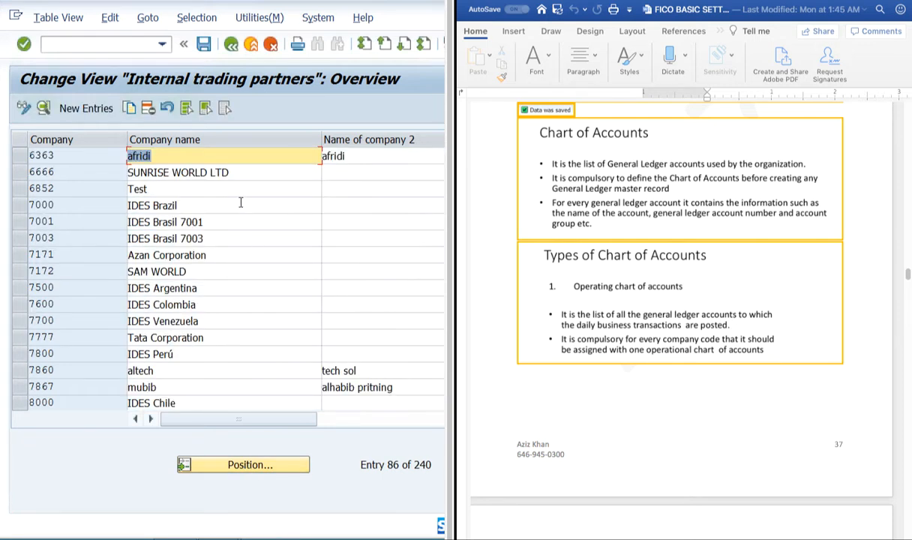
{"action": "left_click", "coordinate": [224, 158]}
{"action": "double_click", "coordinate": [159, 156]}
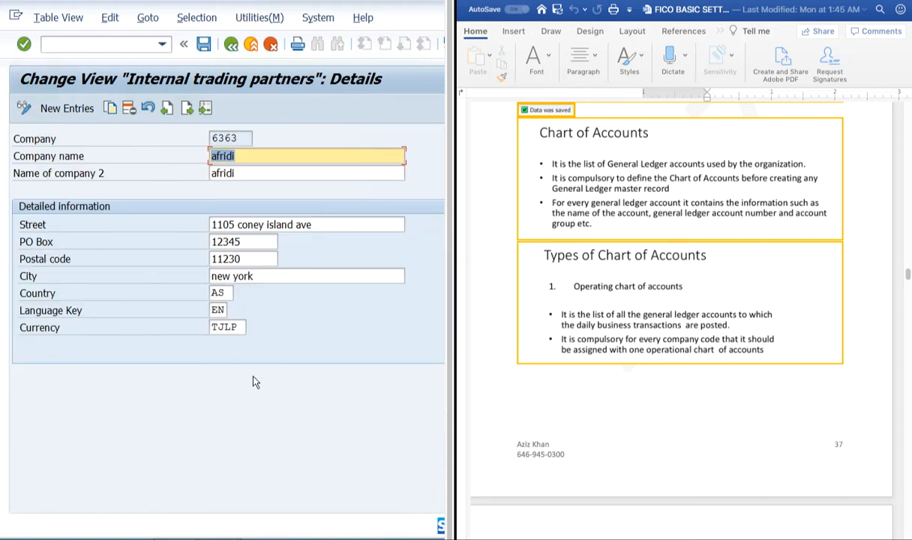
Step: Display the possible values for the company's Country field, highlight AS Samoa, American, and set the list beside the company details
{"action": "left_click", "coordinate": [217, 293]}
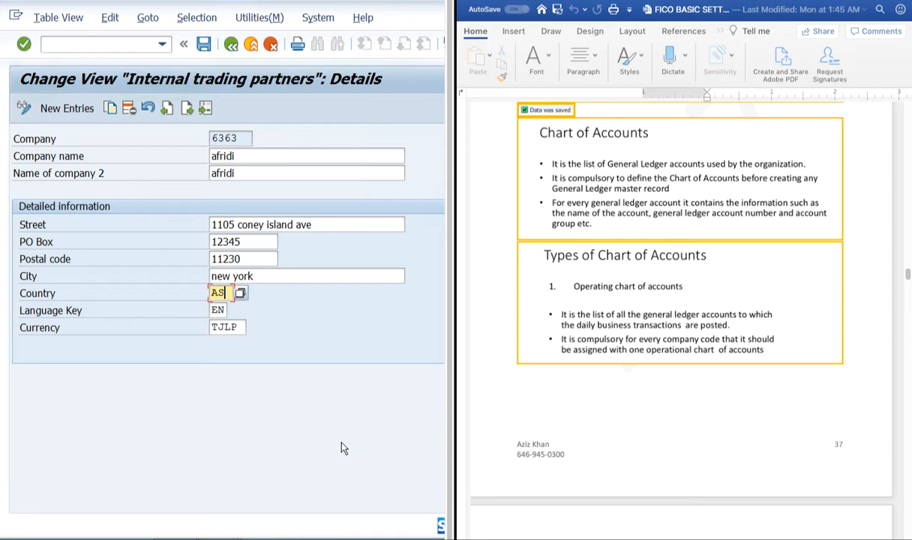
{"action": "left_click", "coordinate": [240, 292]}
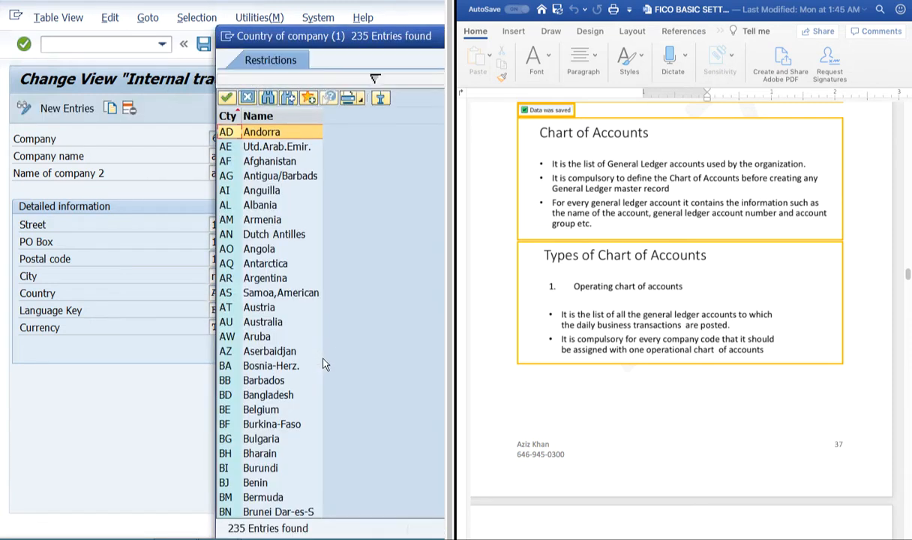
{"action": "left_click", "coordinate": [301, 298]}
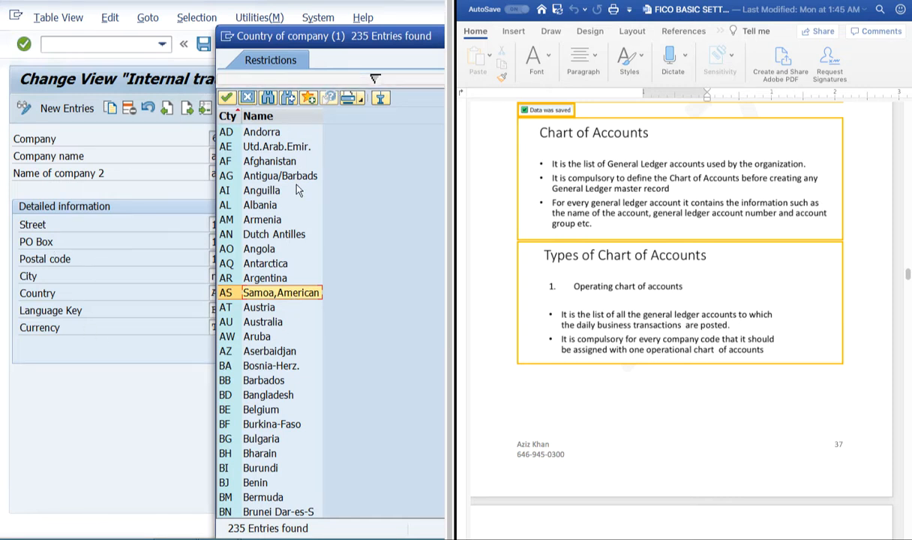
{"action": "left_click_drag", "start_coordinate": [364, 39], "coordinate": [109, 35]}
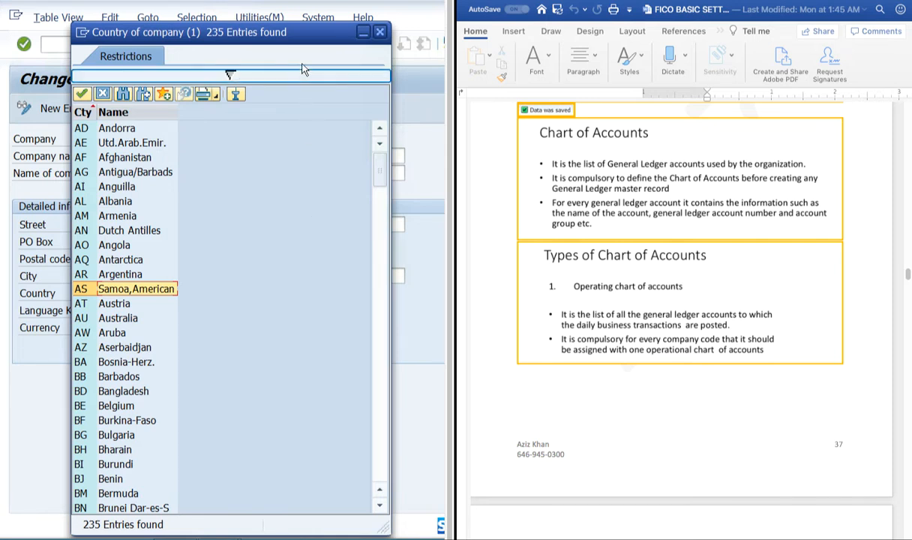
{"action": "left_click_drag", "start_coordinate": [309, 35], "coordinate": [590, 38]}
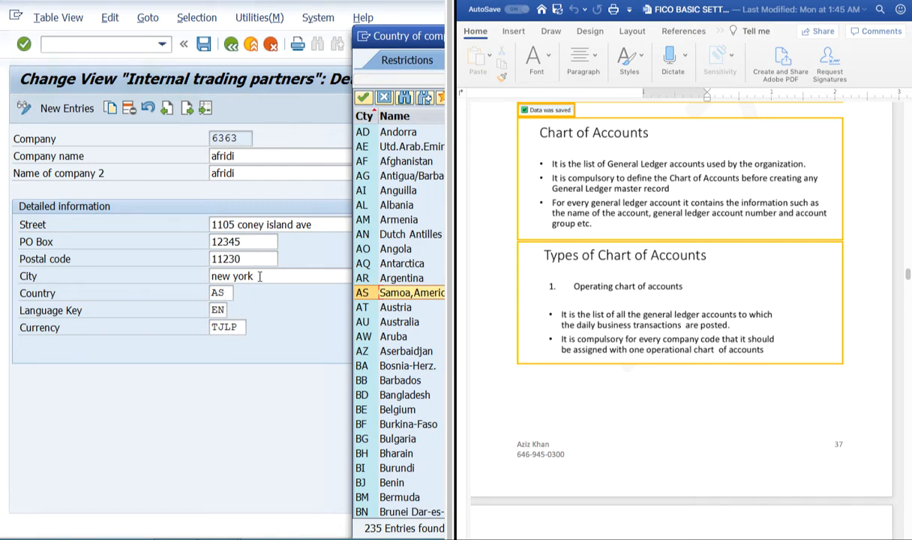
Step: Compare the City and Country entries of company 6363 with the highlighted entry in the country list
{"action": "left_click_drag", "start_coordinate": [253, 275], "coordinate": [197, 276]}
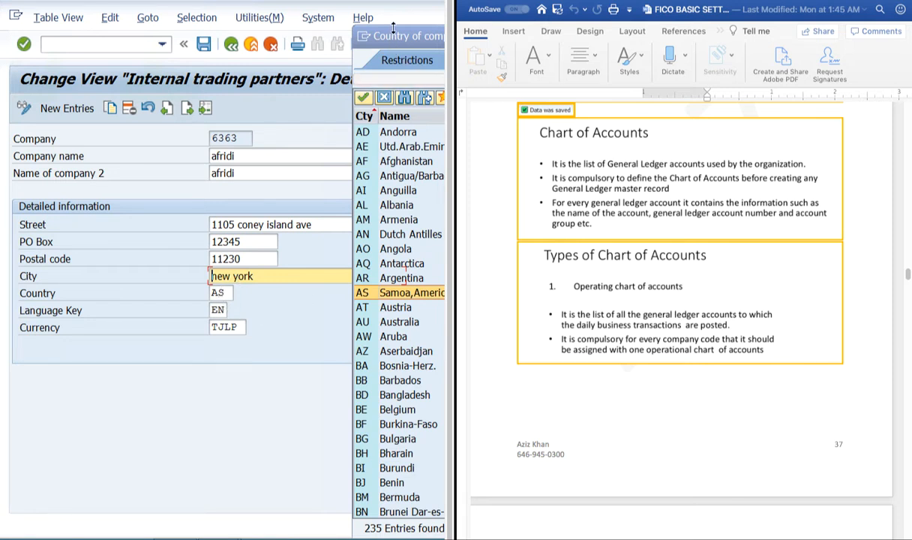
{"action": "left_click", "coordinate": [363, 41]}
{"action": "left_click_drag", "start_coordinate": [364, 40], "coordinate": [92, 35]}
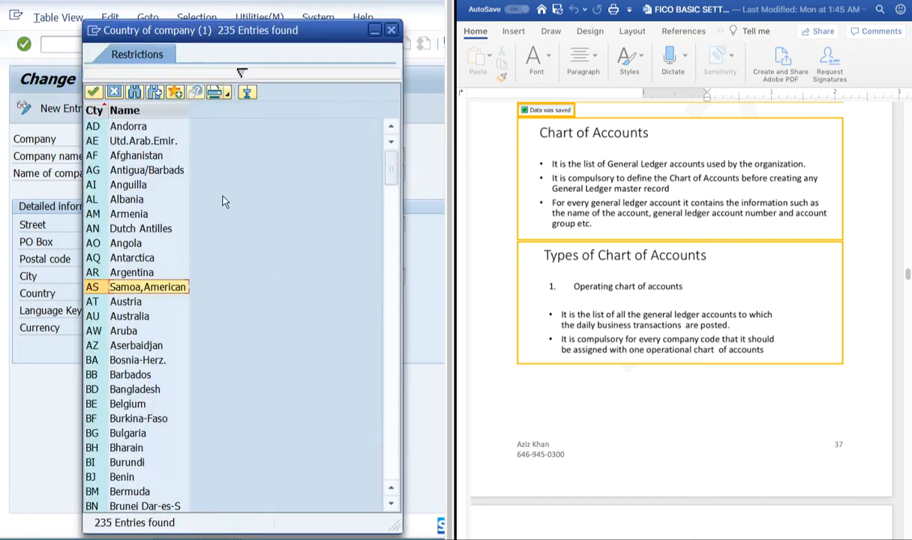
{"action": "left_click_drag", "start_coordinate": [181, 28], "coordinate": [399, 30]}
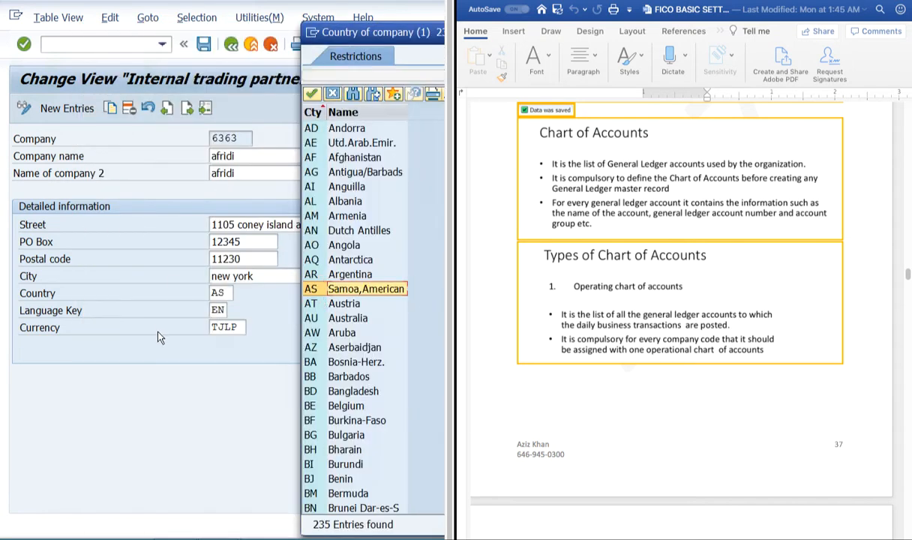
{"action": "left_click", "coordinate": [219, 293]}
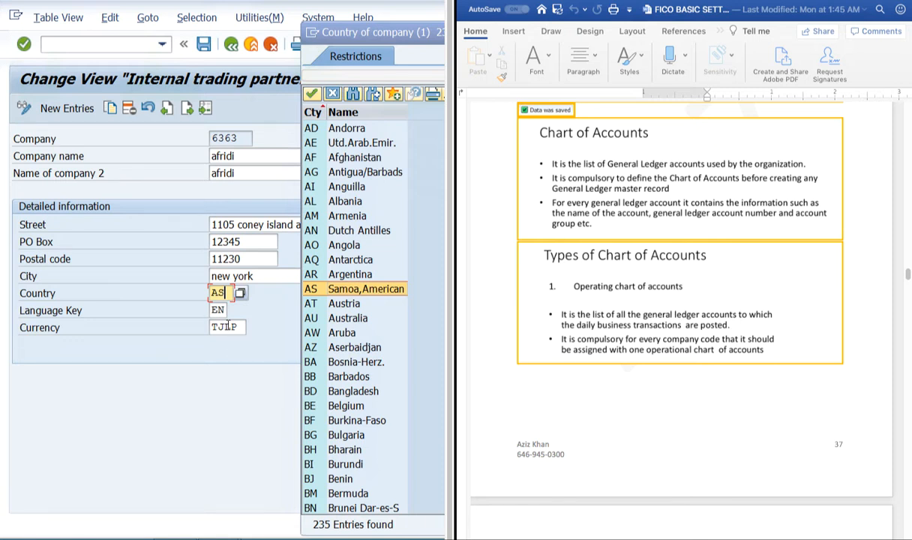
{"action": "left_click_drag", "start_coordinate": [227, 293], "coordinate": [209, 293]}
{"action": "left_click", "coordinate": [209, 295]}
{"action": "left_click", "coordinate": [212, 274]}
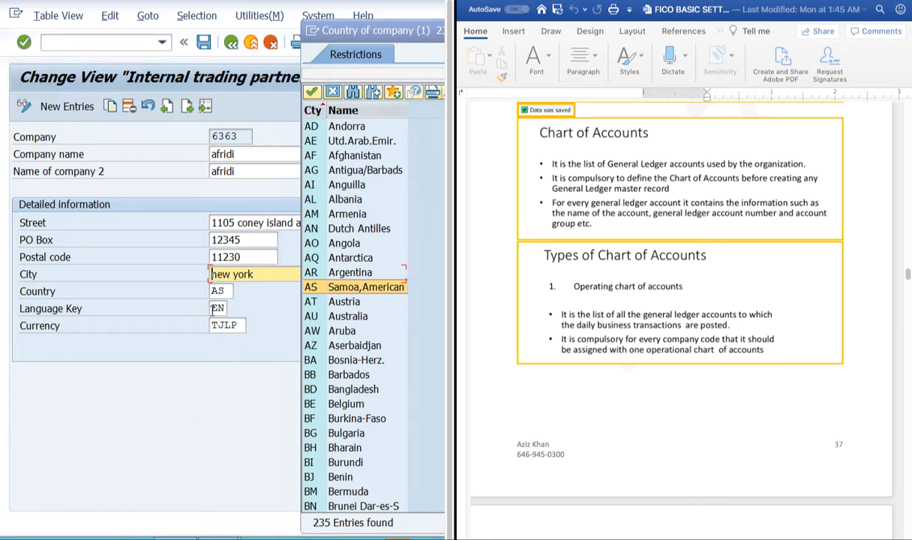
{"action": "left_click", "coordinate": [223, 291]}
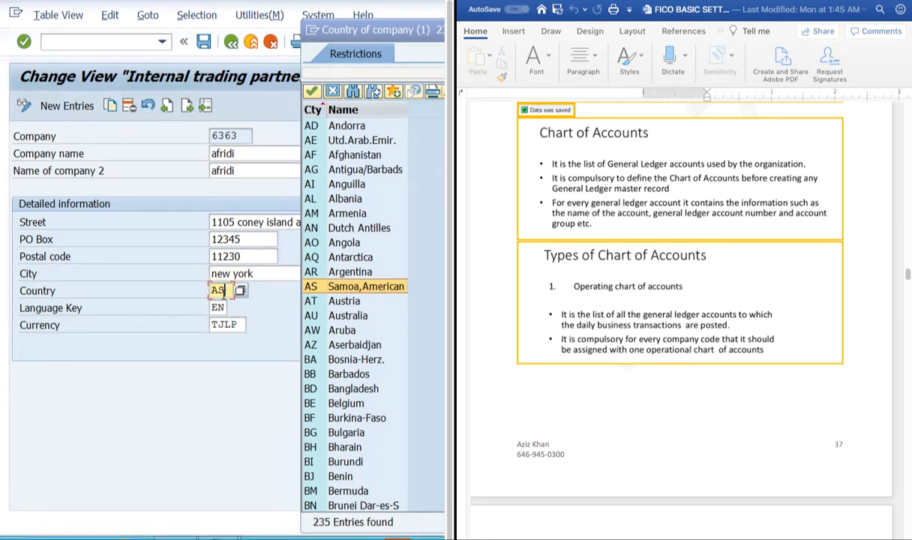
{"action": "left_click", "coordinate": [272, 275]}
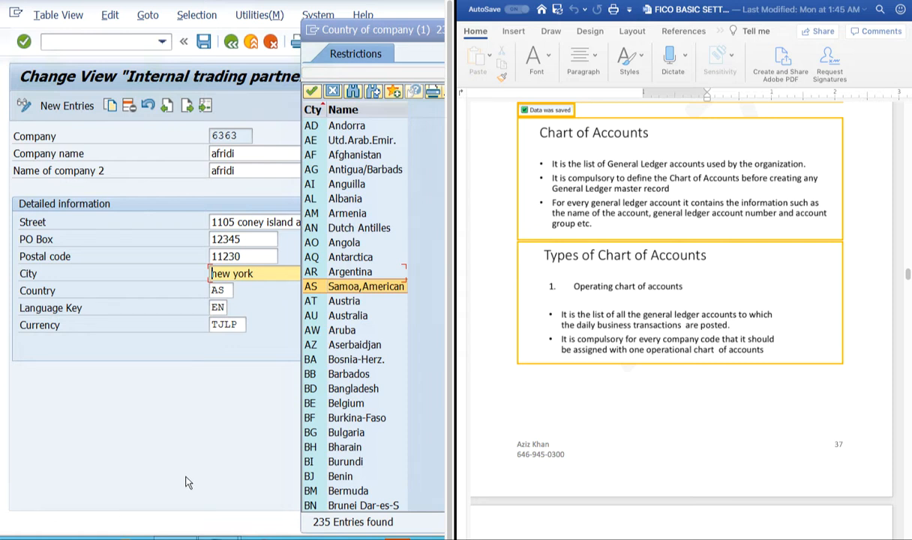
Step: Display the possible values for the company's Currency field and search them for usd
{"action": "left_click", "coordinate": [235, 324]}
{"action": "left_click_drag", "start_coordinate": [237, 320], "coordinate": [194, 325]}
{"action": "left_click", "coordinate": [142, 397]}
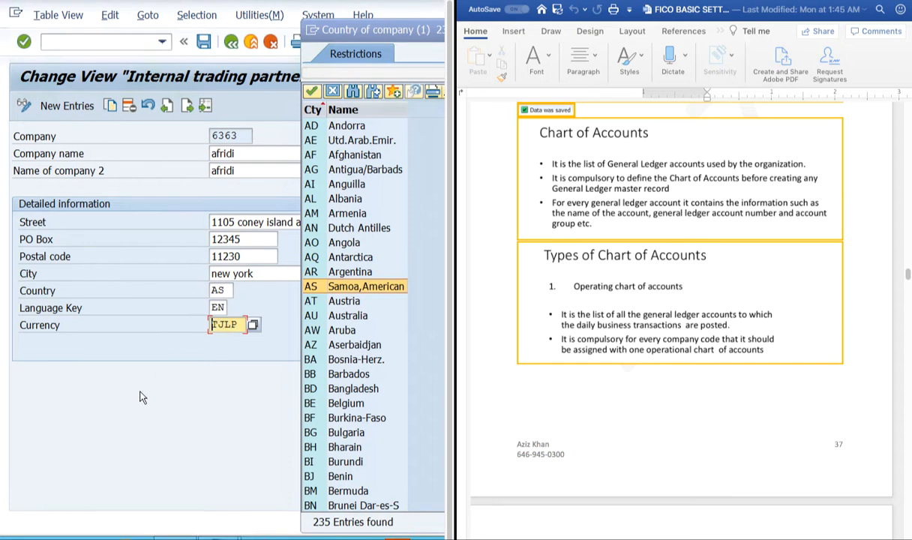
{"action": "left_click", "coordinate": [254, 324]}
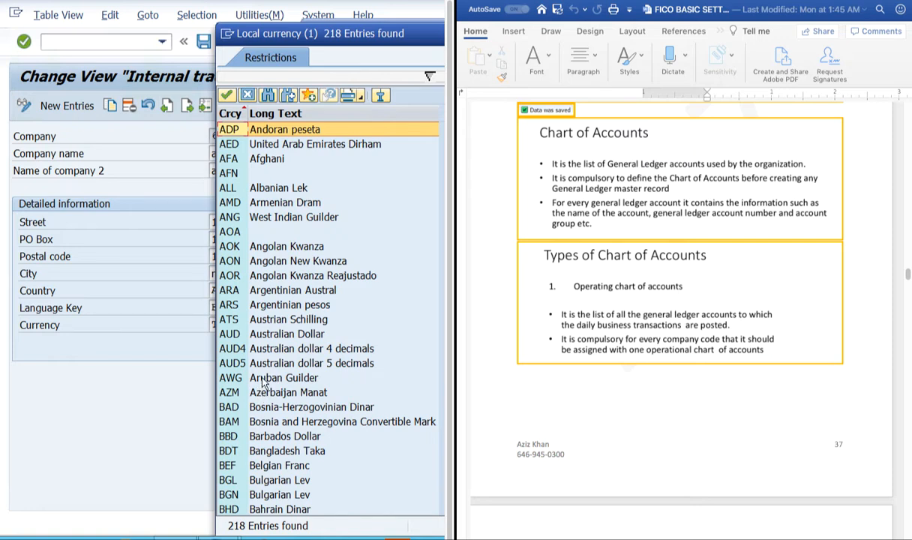
{"action": "scroll", "coordinate": [262, 383], "scroll_direction": "down", "scroll_amount": 4}
{"action": "scroll", "coordinate": [263, 383], "scroll_direction": "down", "scroll_amount": 7}
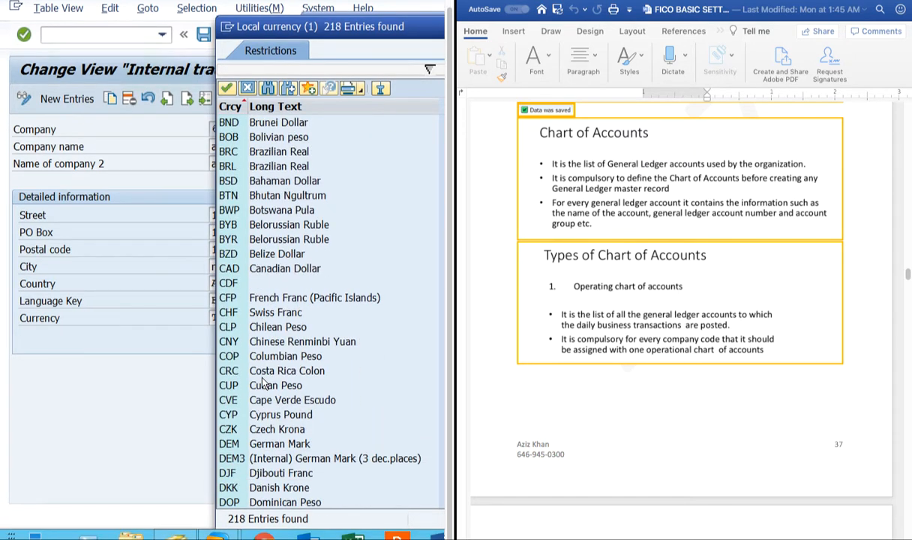
{"action": "left_click", "coordinate": [268, 89]}
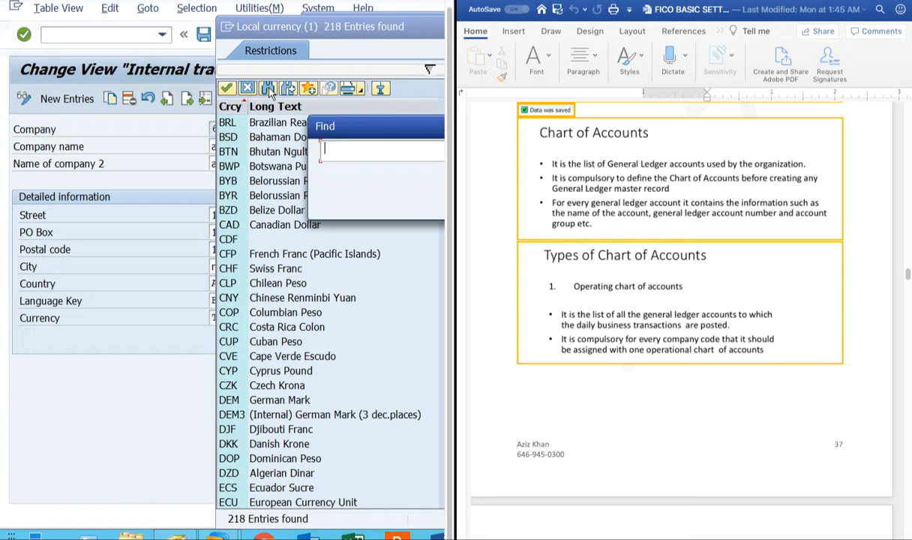
{"action": "type", "text": "usd"}
{"action": "key", "text": "Return"}
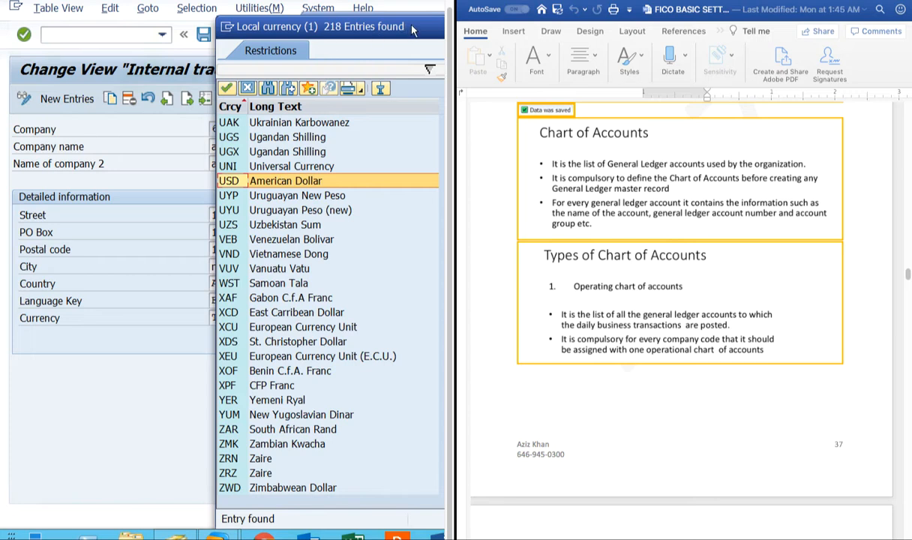
Step: Close the local currency list without choosing a value and bring the country list fully into view
{"action": "left_click_drag", "start_coordinate": [405, 26], "coordinate": [236, 24]}
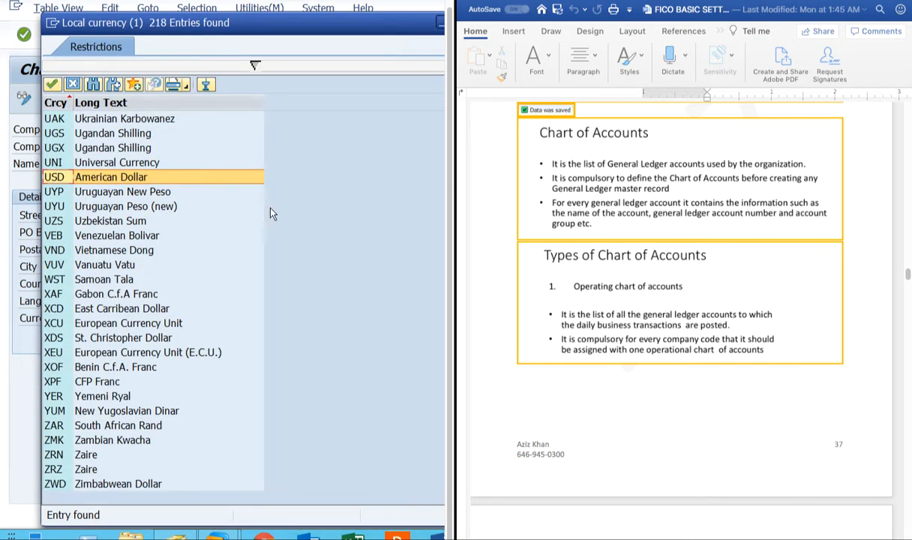
{"action": "left_click_drag", "start_coordinate": [365, 28], "coordinate": [278, 38]}
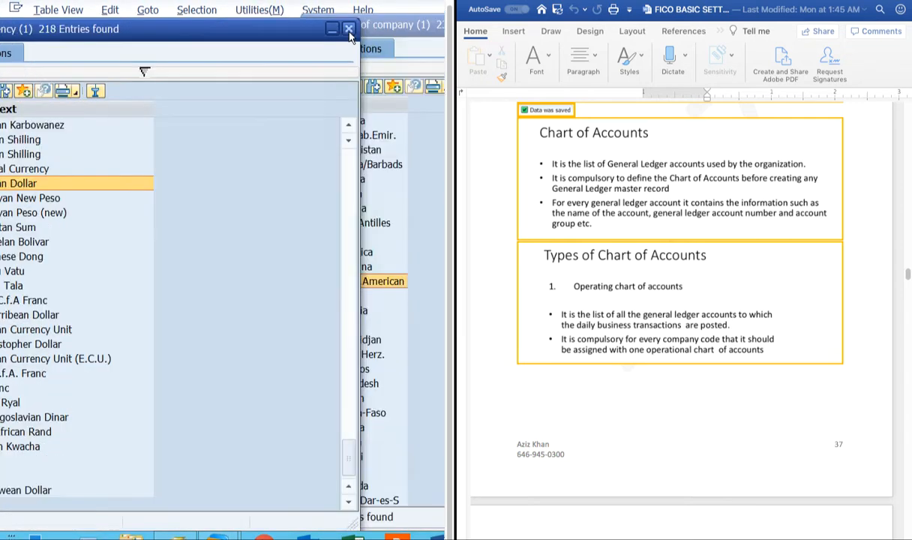
{"action": "left_click", "coordinate": [349, 31]}
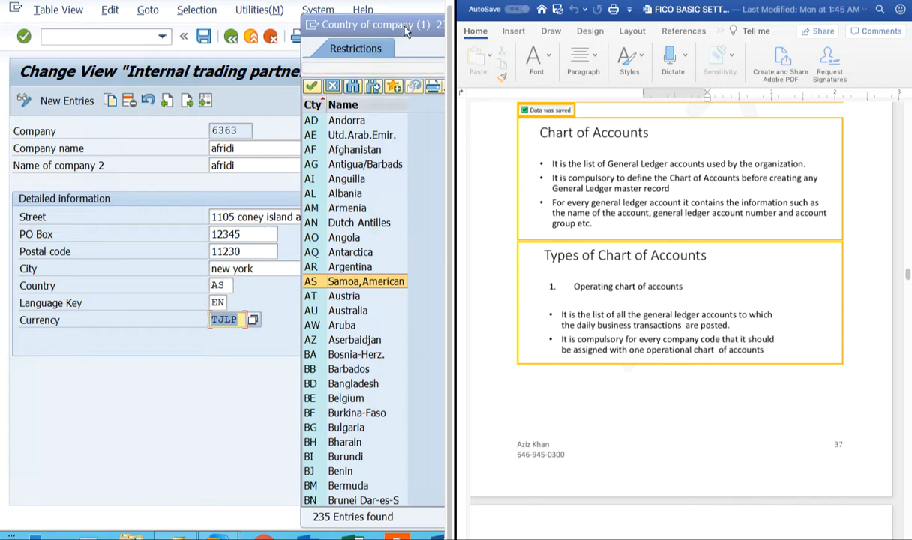
{"action": "left_click_drag", "start_coordinate": [389, 30], "coordinate": [172, 47]}
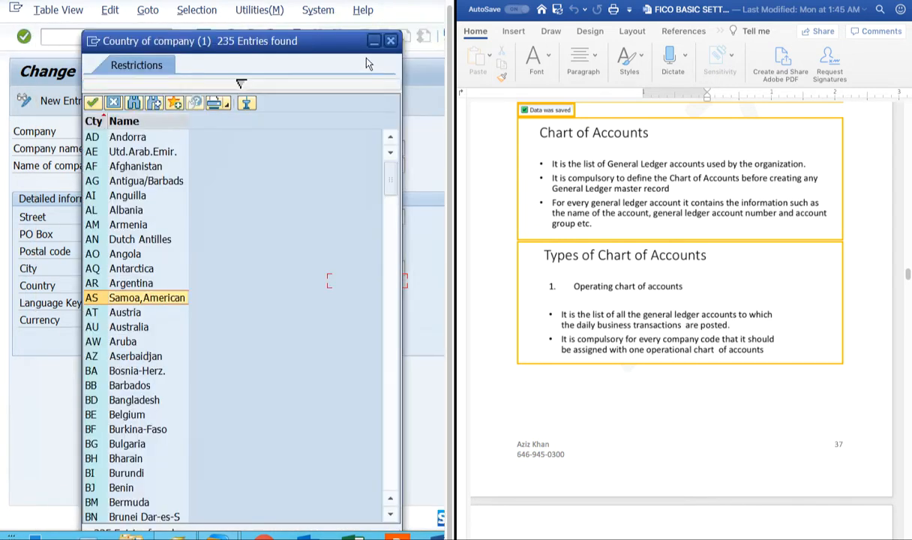
Step: Close the country list without choosing a value and review the company's City, Postal code, PO Box and Street entries
{"action": "left_click", "coordinate": [391, 43]}
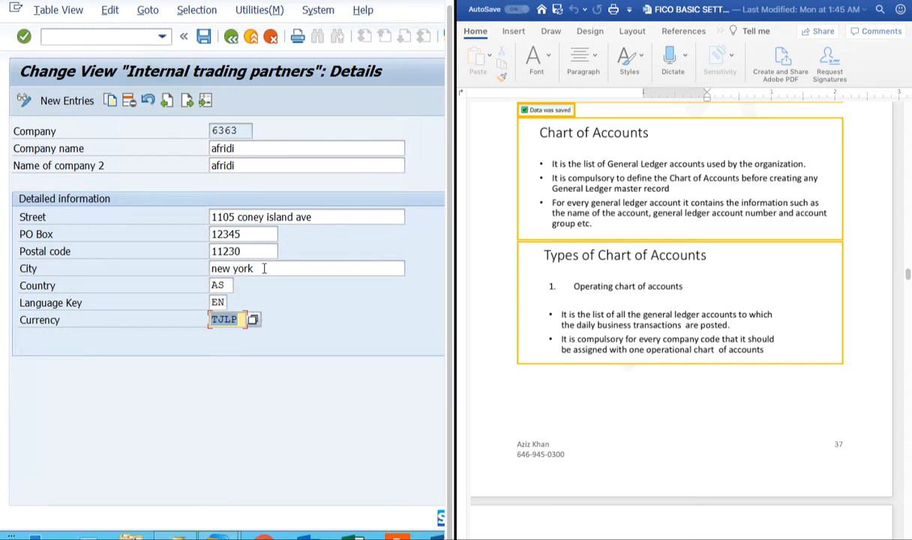
{"action": "left_click_drag", "start_coordinate": [263, 268], "coordinate": [184, 253]}
{"action": "left_click", "coordinate": [212, 267]}
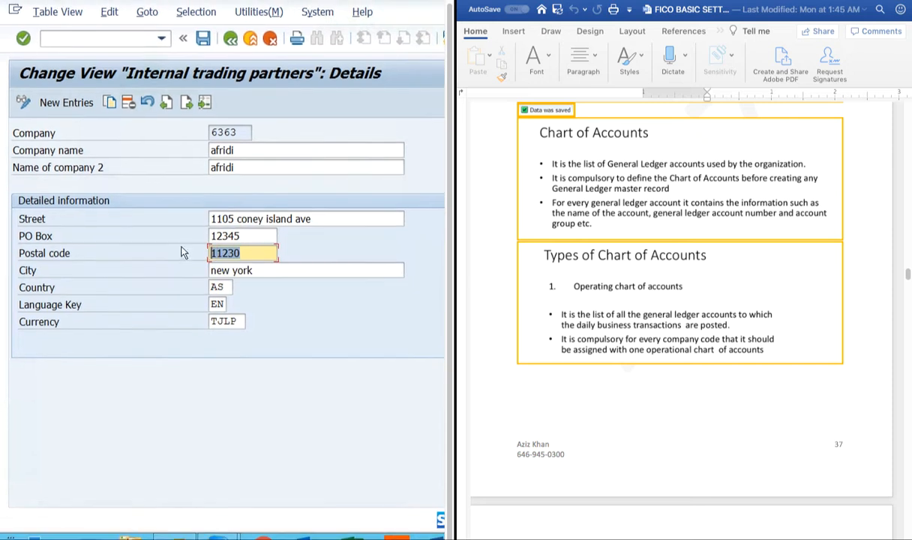
{"action": "left_click_drag", "start_coordinate": [252, 235], "coordinate": [176, 233]}
{"action": "left_click_drag", "start_coordinate": [292, 218], "coordinate": [163, 208]}
{"action": "left_click", "coordinate": [210, 219]}
{"action": "left_click_drag", "start_coordinate": [337, 213], "coordinate": [173, 215]}
{"action": "left_click", "coordinate": [192, 235]}
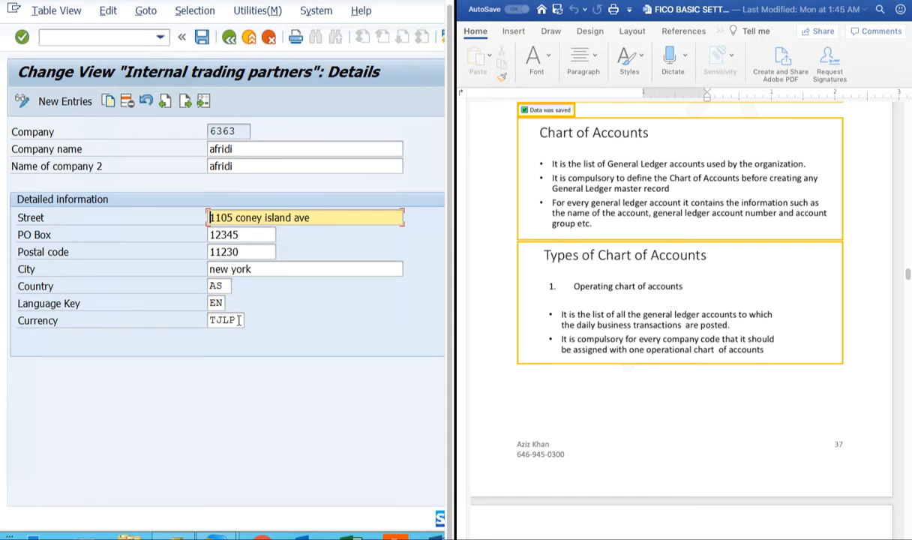
Step: Check the company's Country, Language Key and Currency entries and return to the implementation guide structure
{"action": "left_click", "coordinate": [217, 286]}
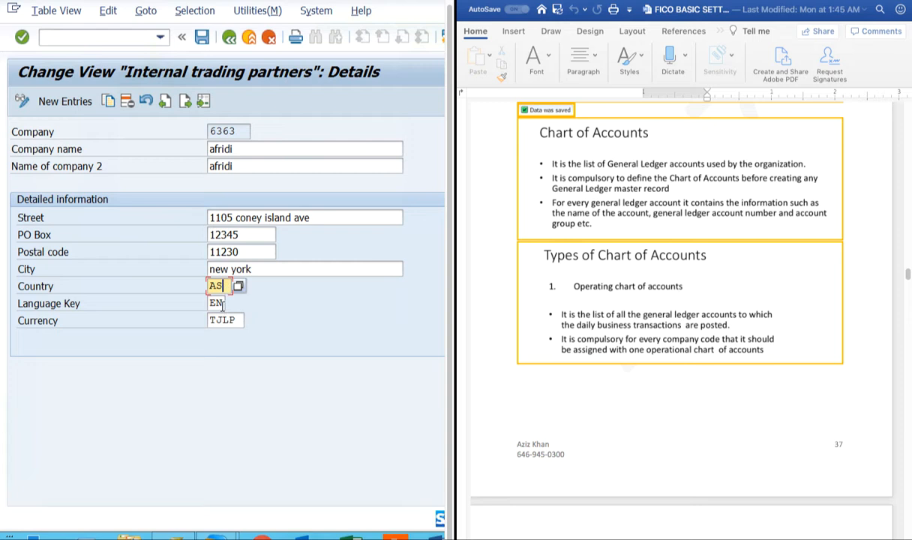
{"action": "left_click", "coordinate": [220, 303]}
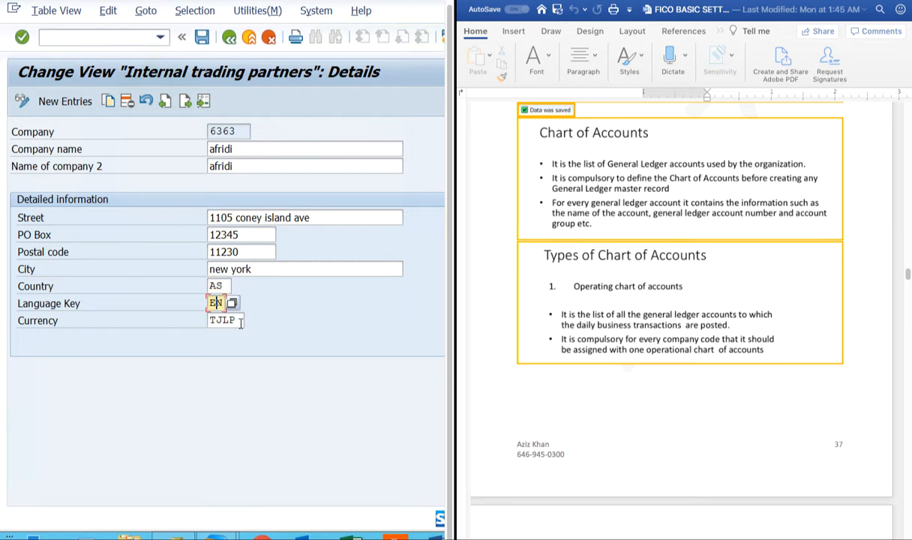
{"action": "key", "text": "Tab"}
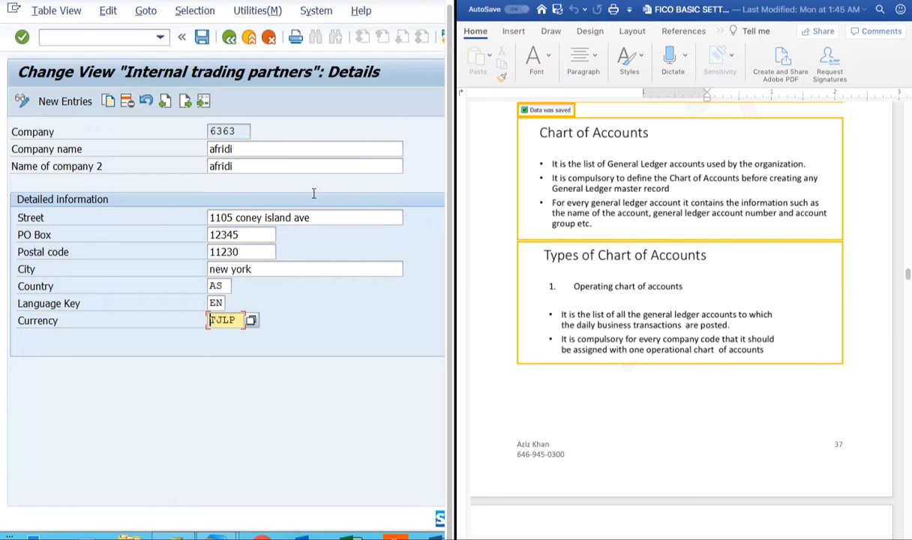
{"action": "left_click", "coordinate": [228, 39]}
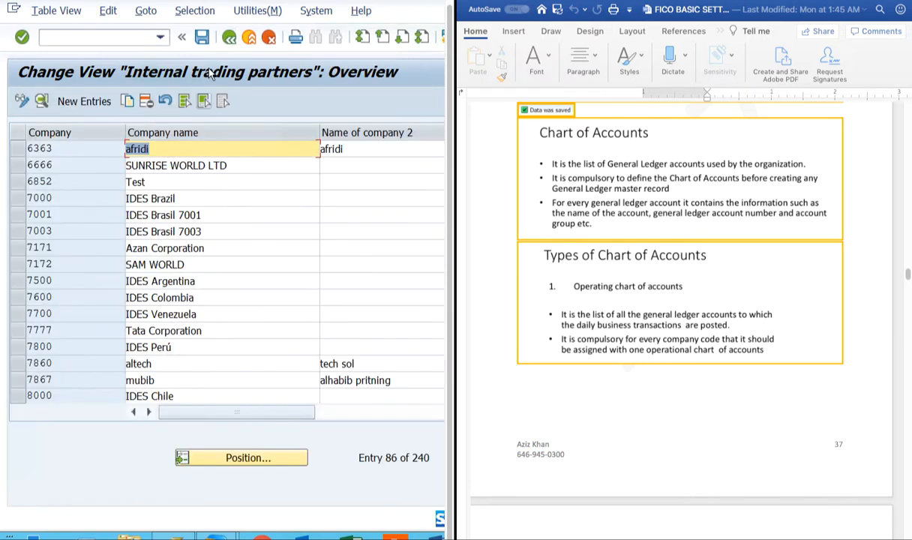
{"action": "left_click", "coordinate": [228, 38]}
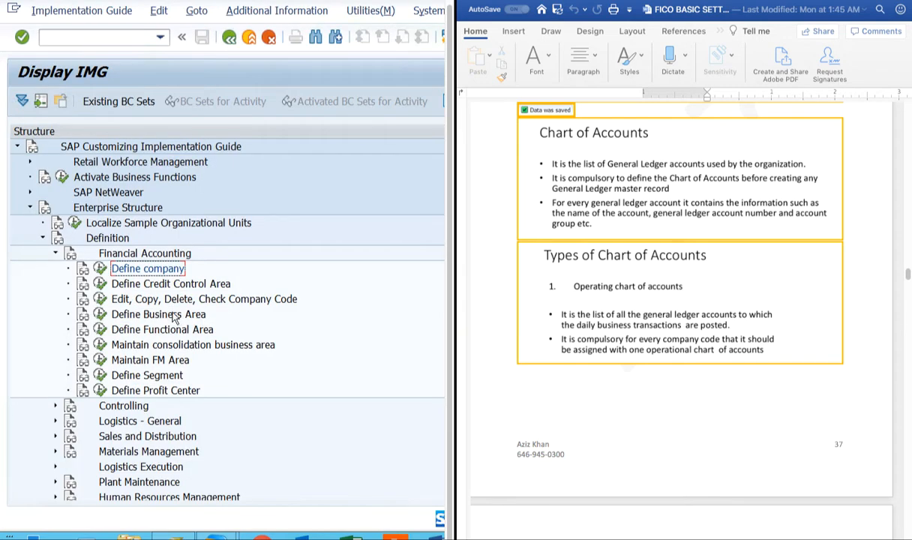
Step: Open Define Credit Control Area and position the overview at credit control area 6363
{"action": "left_click", "coordinate": [110, 288]}
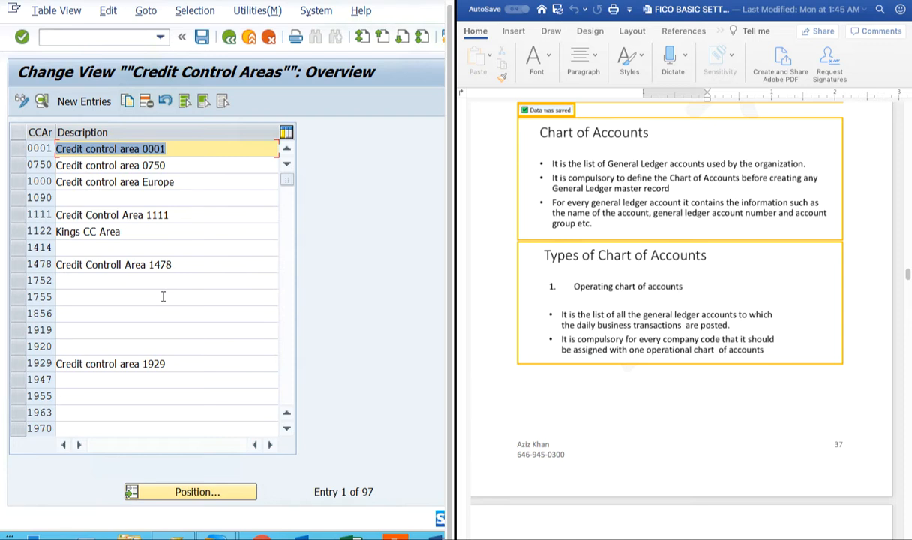
{"action": "left_click", "coordinate": [209, 497]}
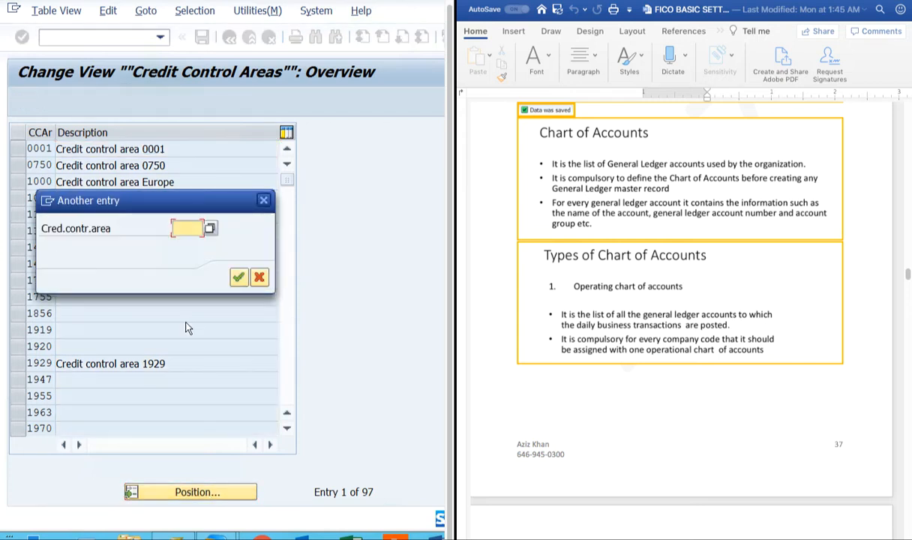
{"action": "type", "text": "6363"}
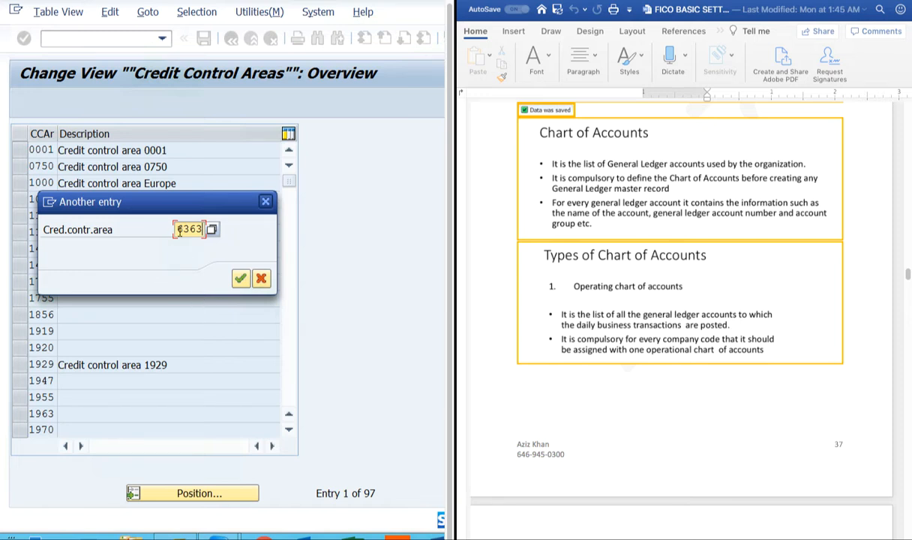
{"action": "left_click_drag", "start_coordinate": [178, 228], "coordinate": [205, 228]}
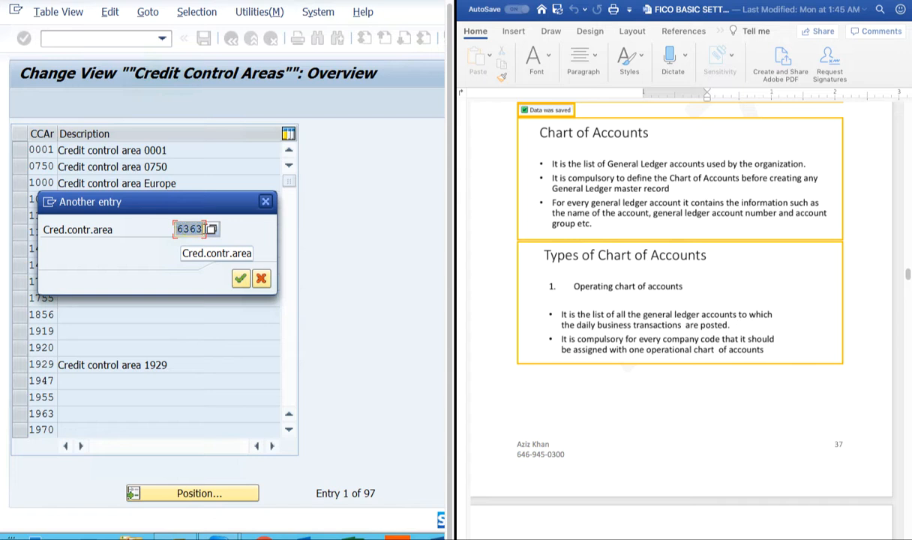
{"action": "left_click", "coordinate": [206, 228]}
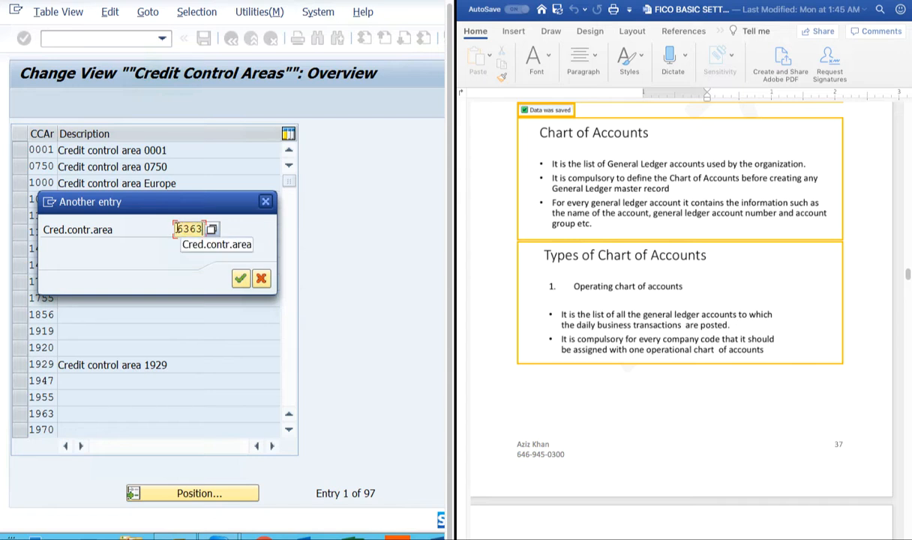
{"action": "left_click_drag", "start_coordinate": [177, 230], "coordinate": [202, 229]}
{"action": "left_click", "coordinate": [202, 229]}
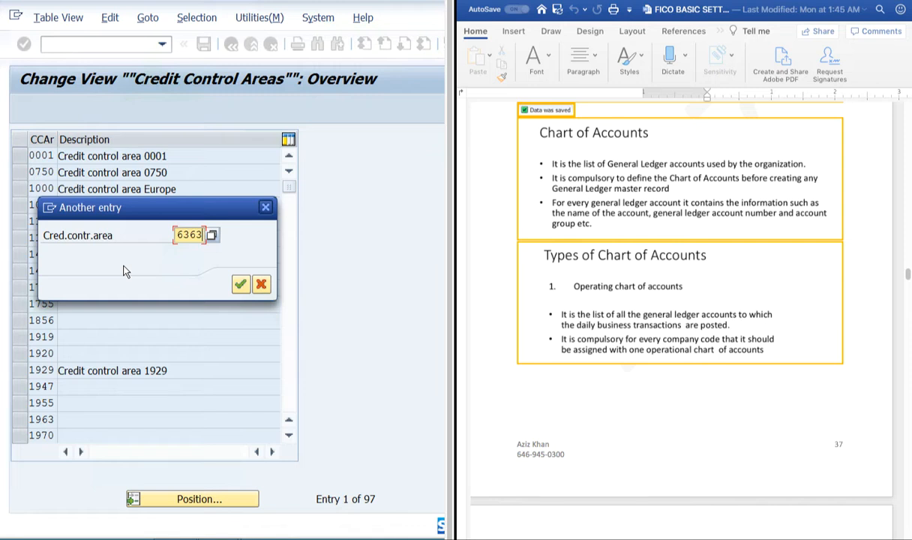
{"action": "left_click", "coordinate": [240, 285]}
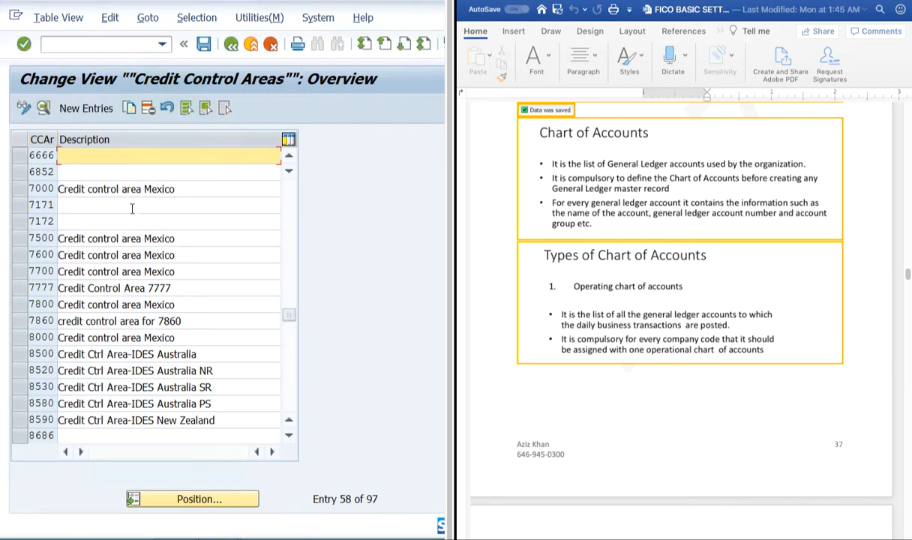
Step: Look through the neighbouring credit control areas, position the overview at 6666, and return to the implementation guide structure
{"action": "scroll", "coordinate": [176, 271], "scroll_direction": "up", "scroll_amount": 1}
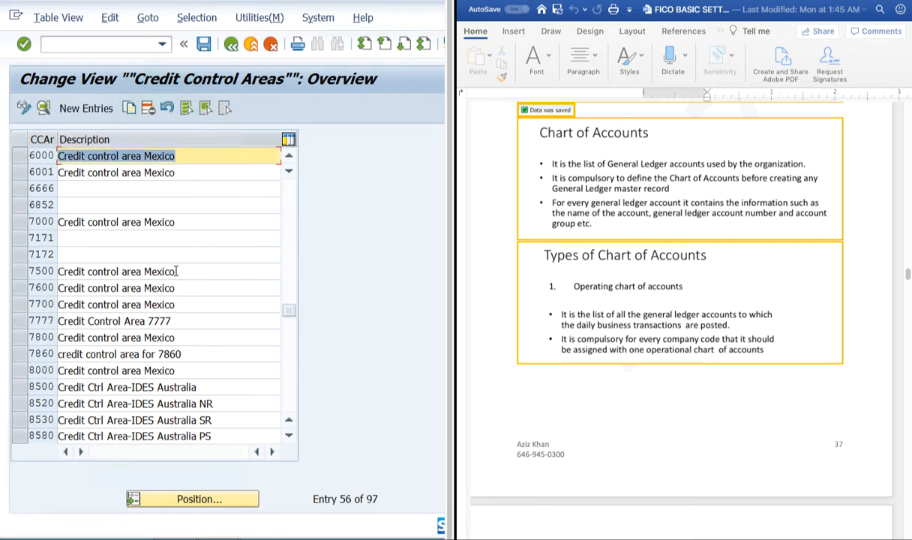
{"action": "left_click", "coordinate": [180, 503]}
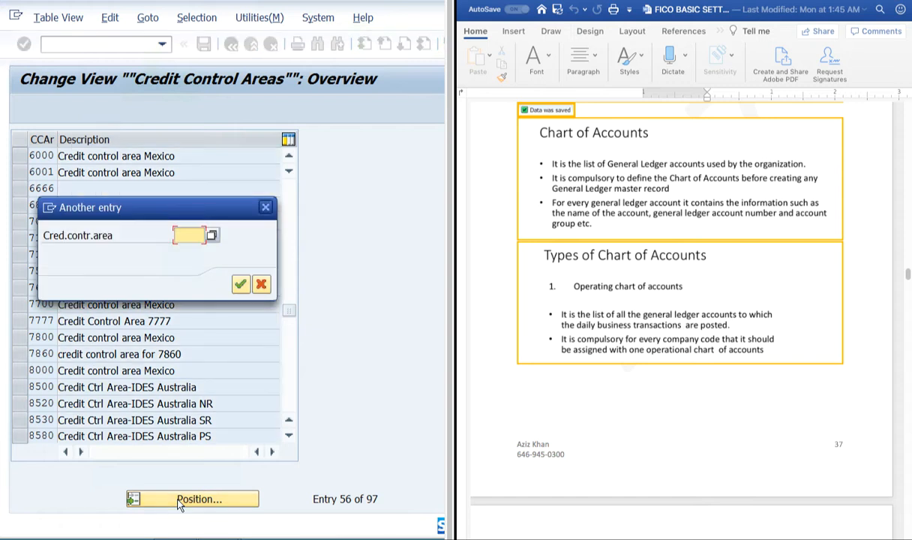
{"action": "type", "text": "6666"}
{"action": "key", "text": "Return"}
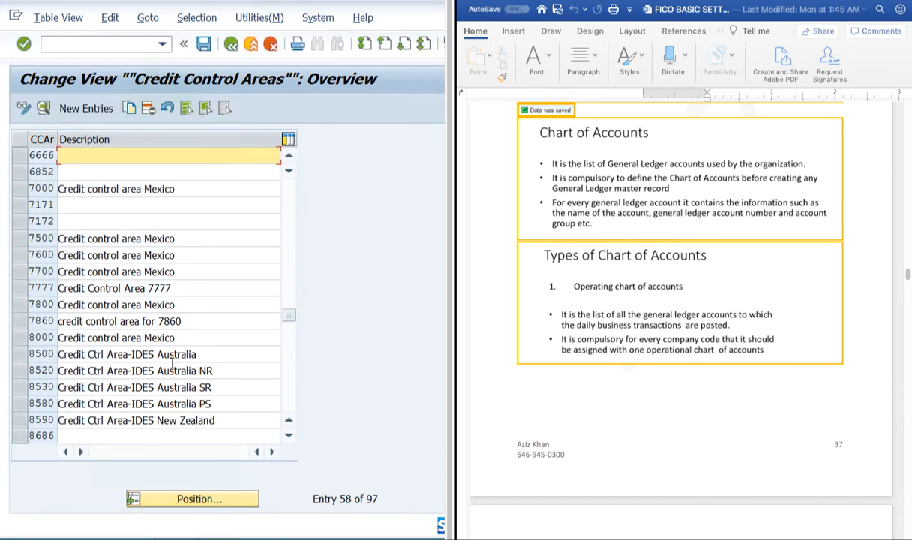
{"action": "left_click", "coordinate": [230, 44]}
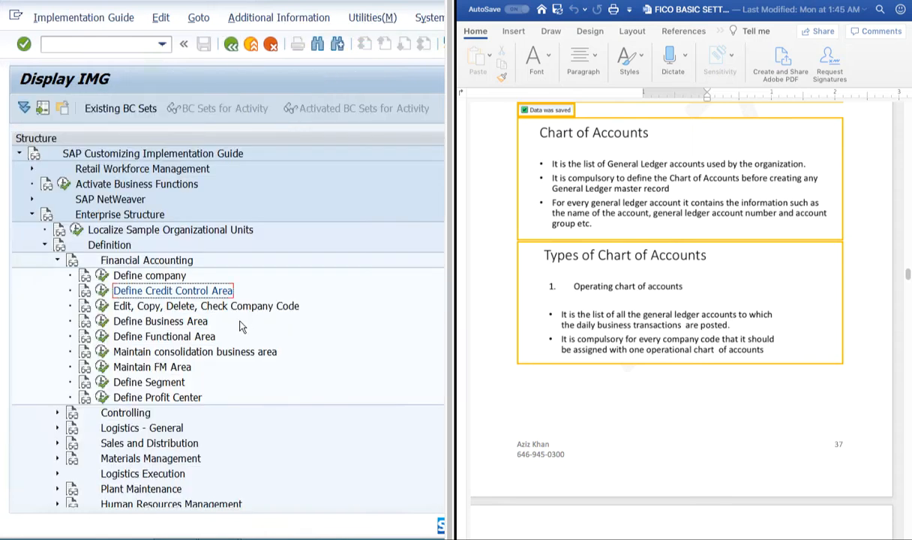
Step: Open the Edit Company Code Data activity, position the overview at company code 6363 and display its details
{"action": "left_click", "coordinate": [103, 309]}
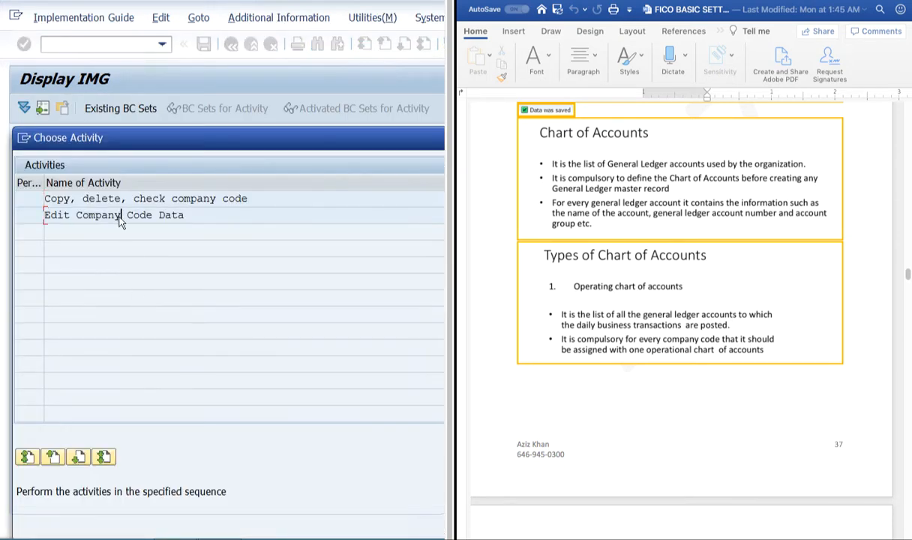
{"action": "double_click", "coordinate": [120, 216]}
{"action": "left_click", "coordinate": [192, 462]}
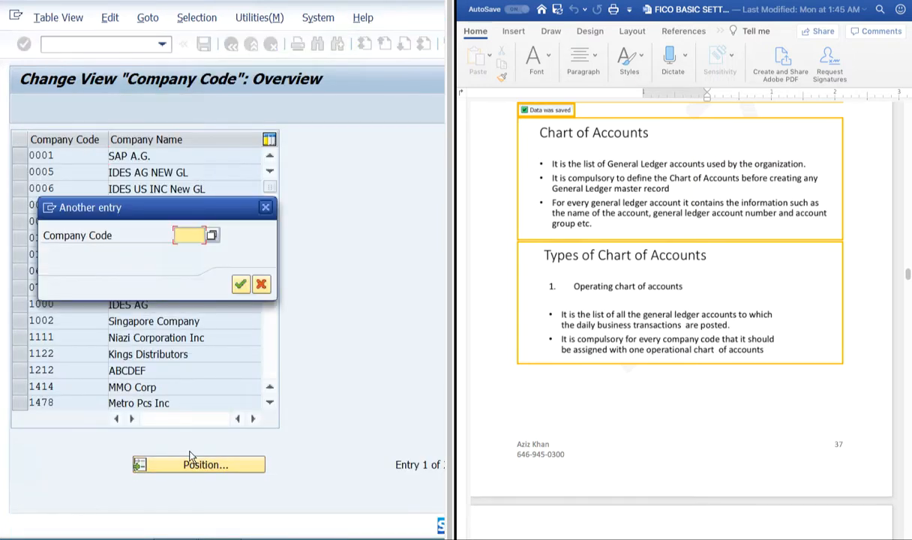
{"action": "type", "text": "6363"}
{"action": "key", "text": "Return"}
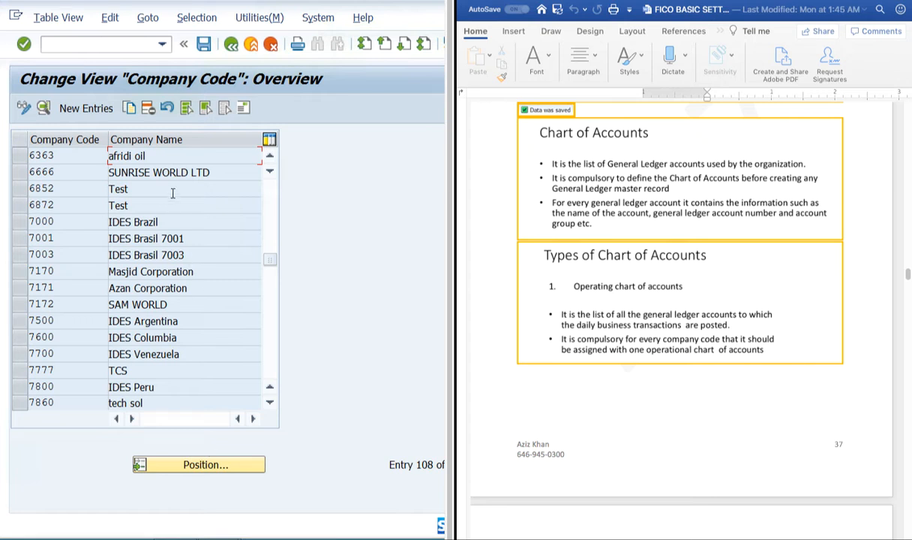
{"action": "double_click", "coordinate": [167, 154]}
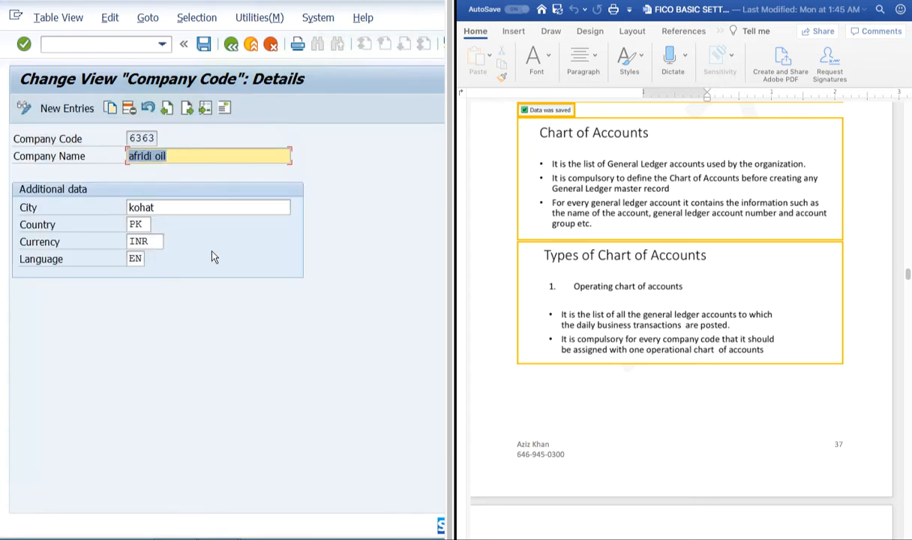
Step: Review the City, Currency and Country entries of company code 6363 and return to the company code overview
{"action": "key", "text": "Tab"}
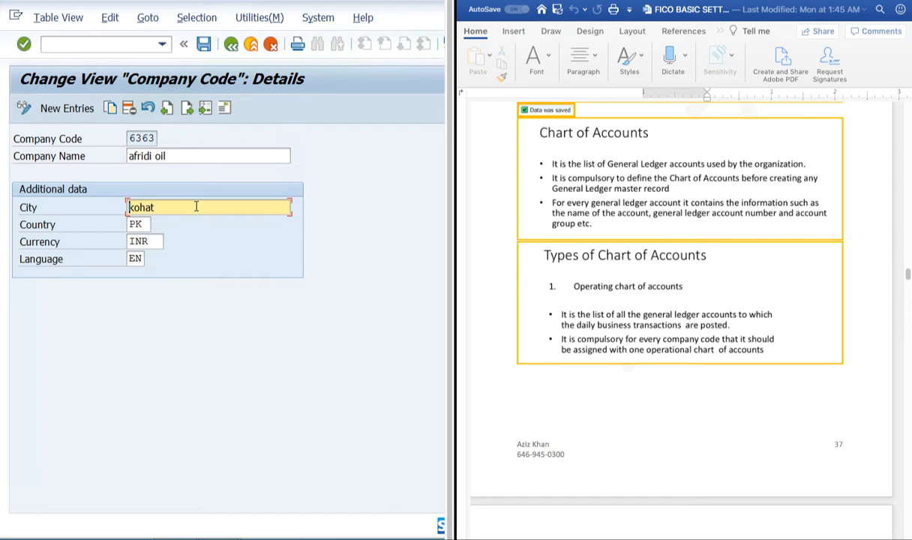
{"action": "left_click", "coordinate": [155, 239]}
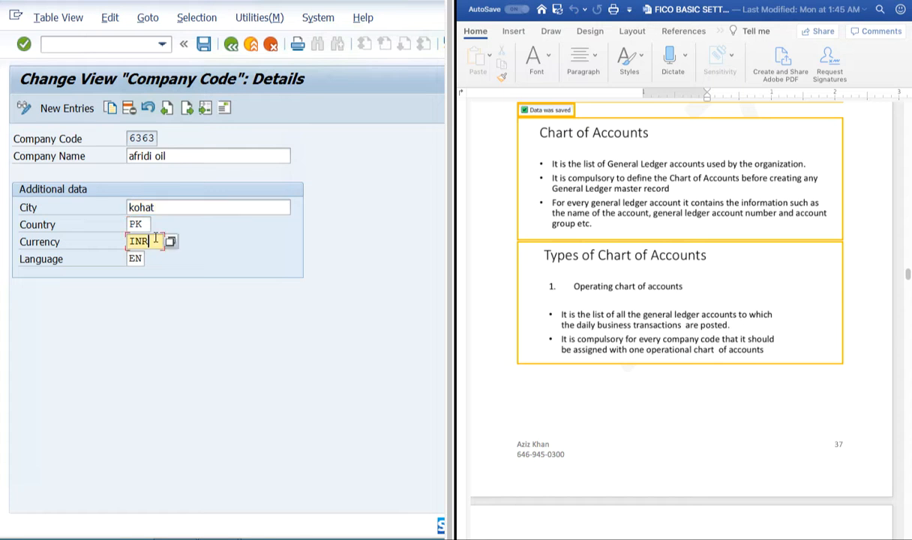
{"action": "left_click_drag", "start_coordinate": [158, 239], "coordinate": [91, 243]}
{"action": "left_click", "coordinate": [133, 221]}
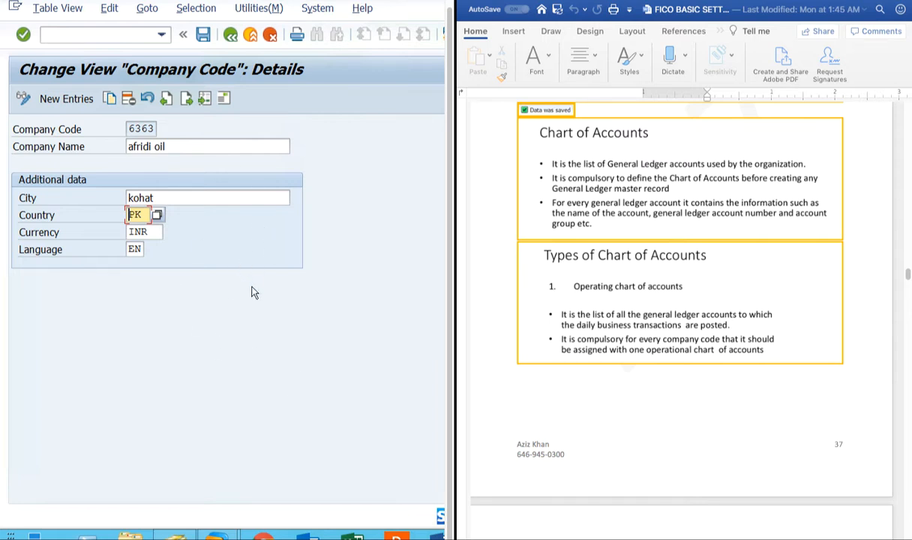
{"action": "left_click", "coordinate": [230, 34]}
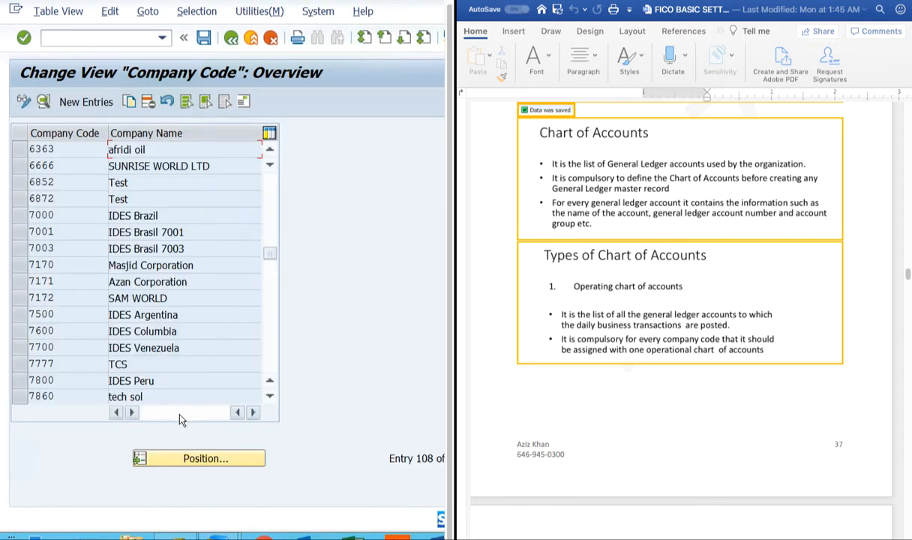
Step: Reopen the details of company code 6363 and compare its City, Country and Currency entries
{"action": "left_click", "coordinate": [71, 150]}
{"action": "double_click", "coordinate": [70, 150]}
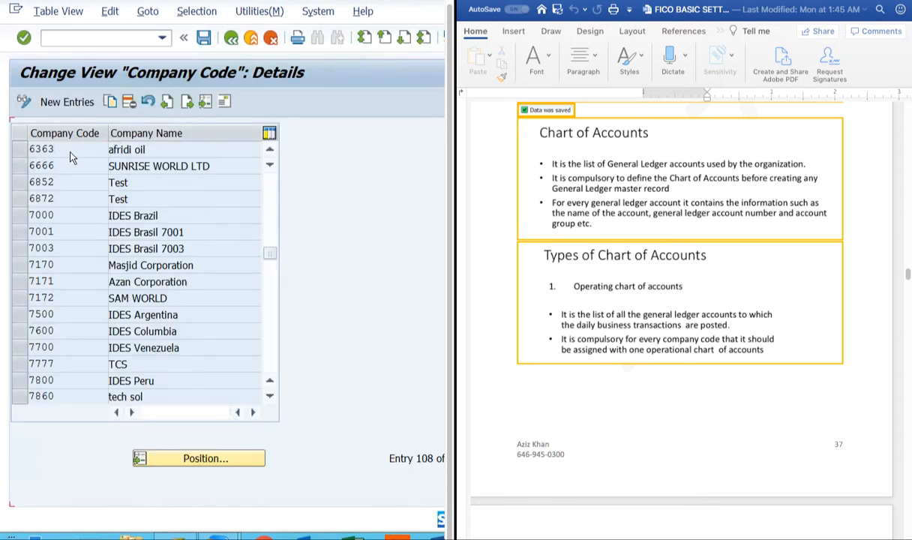
{"action": "left_click", "coordinate": [167, 198]}
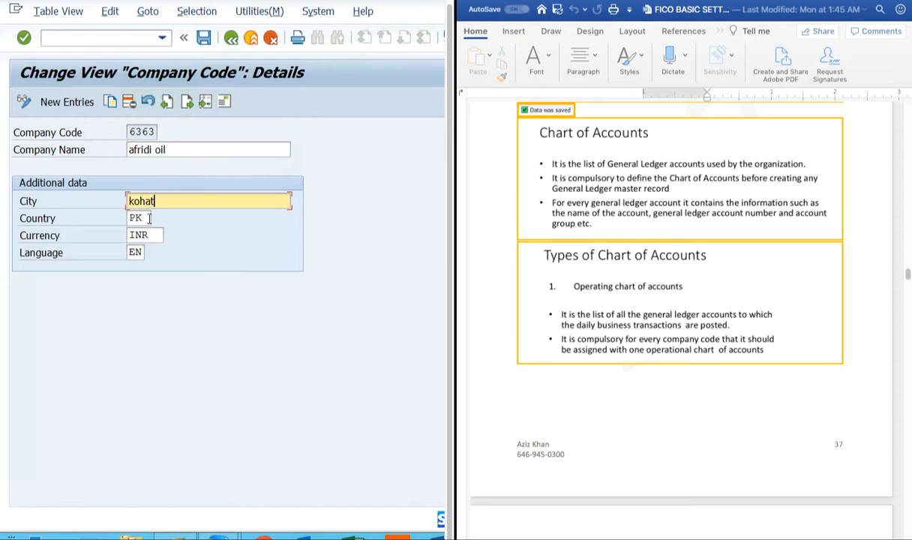
{"action": "left_click", "coordinate": [142, 218]}
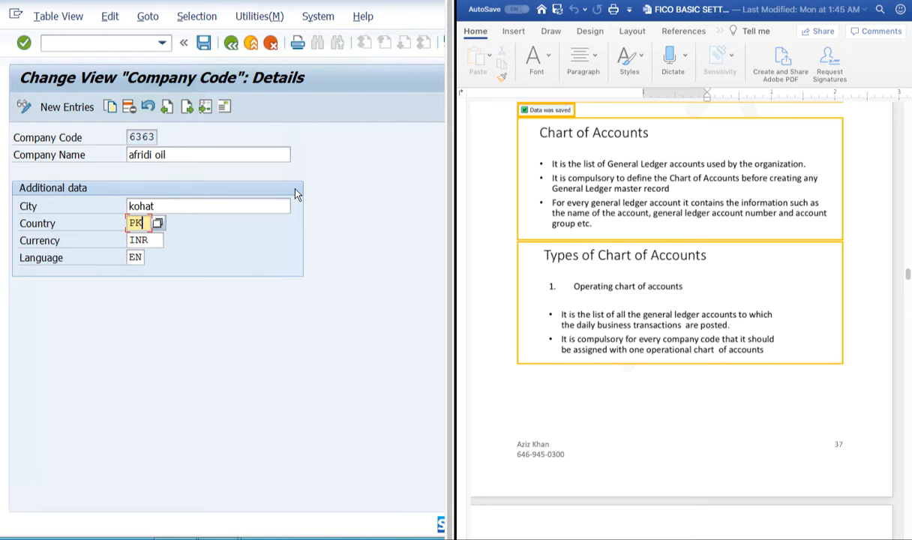
{"action": "left_click", "coordinate": [153, 241]}
Step: Leave the company code details and overview, and close the activity selection to return to the implementation guide structure
{"action": "left_click", "coordinate": [232, 45]}
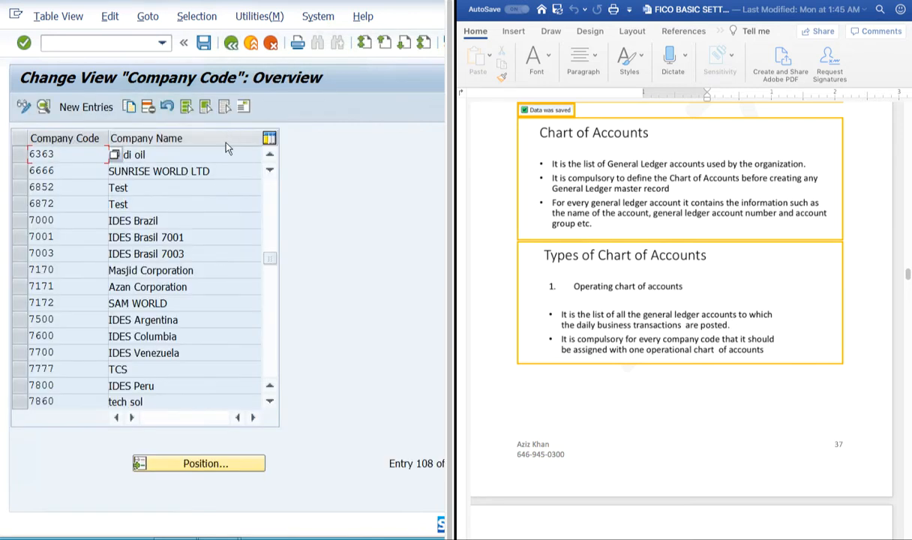
{"action": "left_click", "coordinate": [231, 43]}
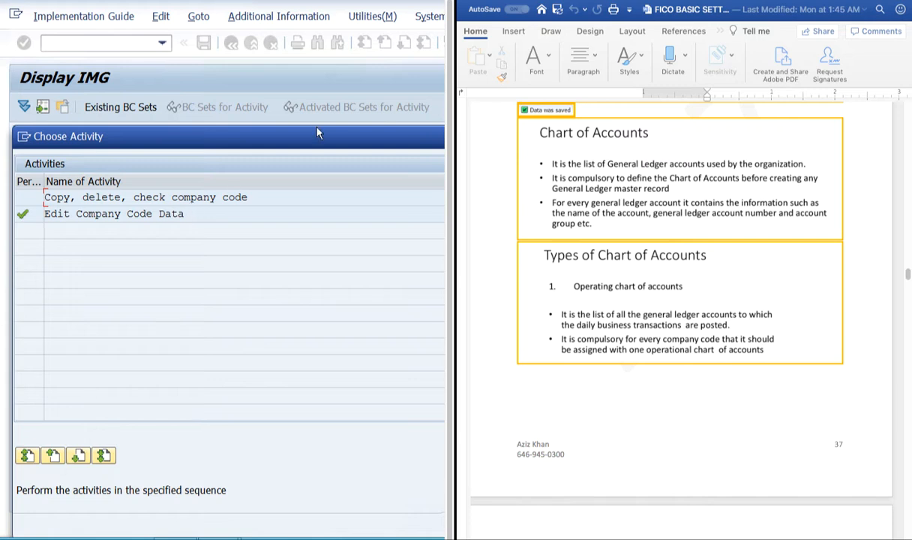
{"action": "left_click", "coordinate": [166, 137]}
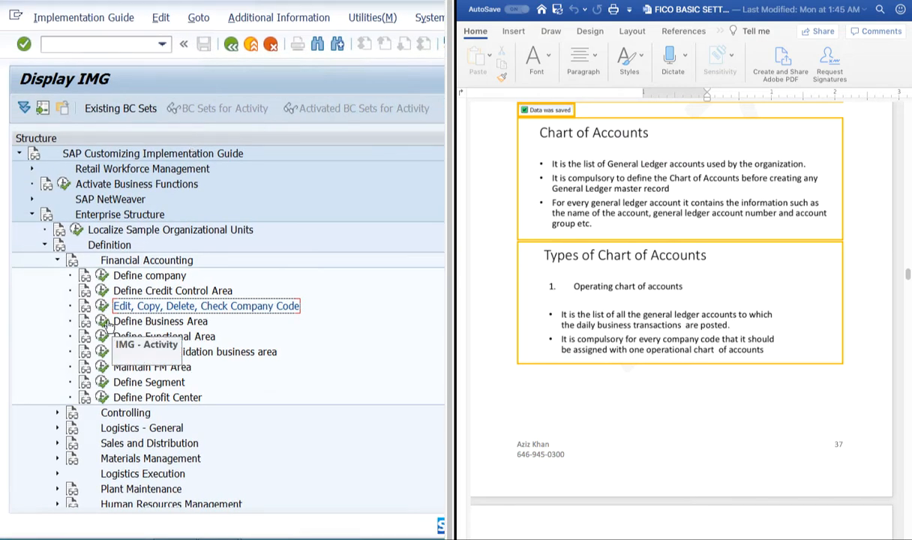
Step: Open the Define Business Area activity and position the overview at business area 6363
{"action": "left_click", "coordinate": [108, 322]}
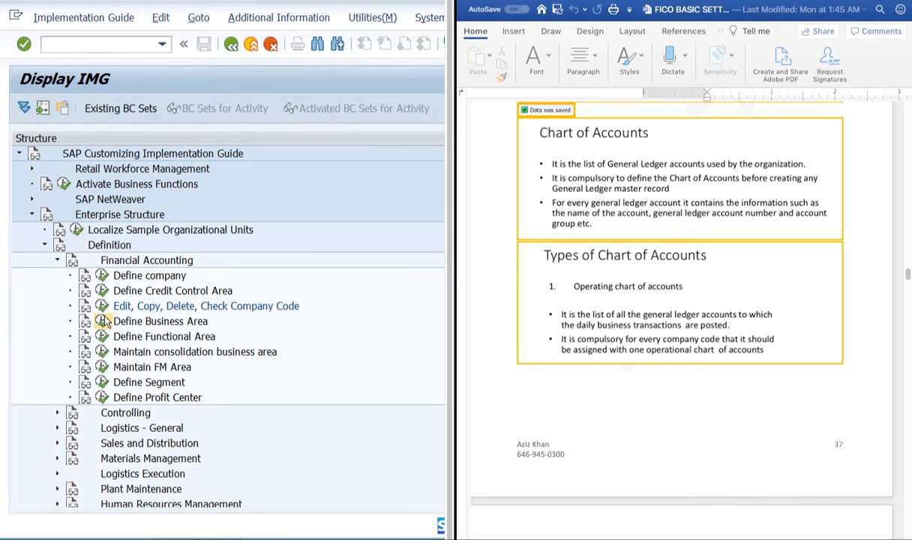
{"action": "left_click", "coordinate": [179, 499]}
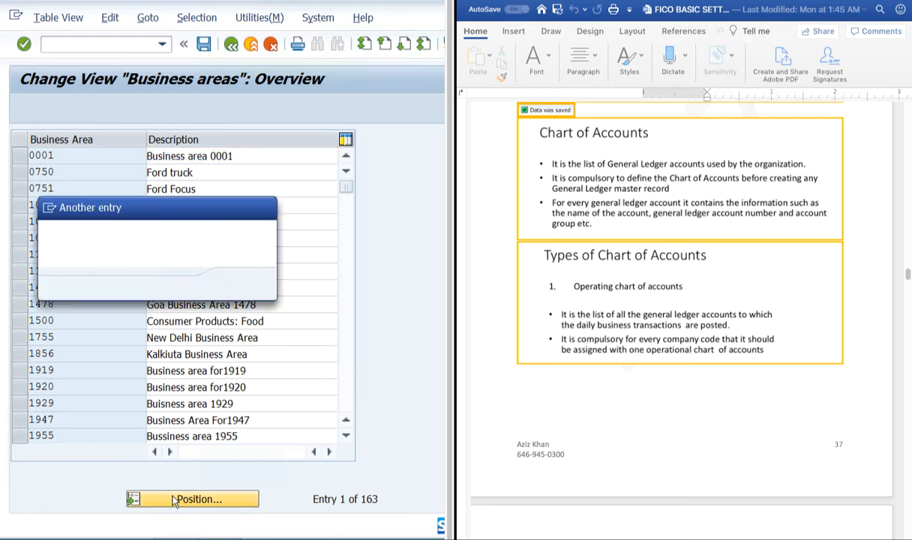
{"action": "type", "text": "6363"}
{"action": "key", "text": "Return"}
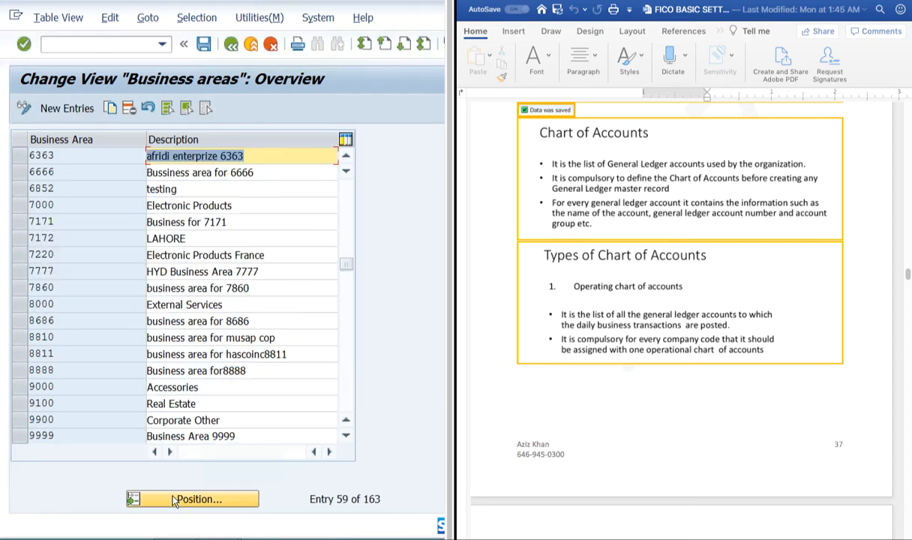
Step: Examine the wording of the description for business area 6363 and return to the implementation guide structure
{"action": "left_click", "coordinate": [216, 156]}
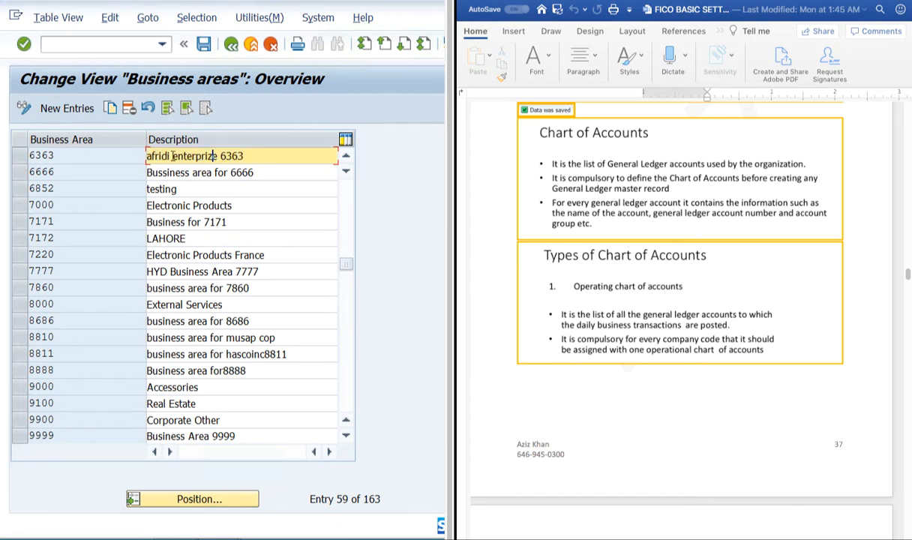
{"action": "left_click", "coordinate": [148, 156]}
{"action": "left_click", "coordinate": [267, 156]}
{"action": "key", "text": "Home"}
{"action": "left_click_drag", "start_coordinate": [172, 154], "coordinate": [218, 153]}
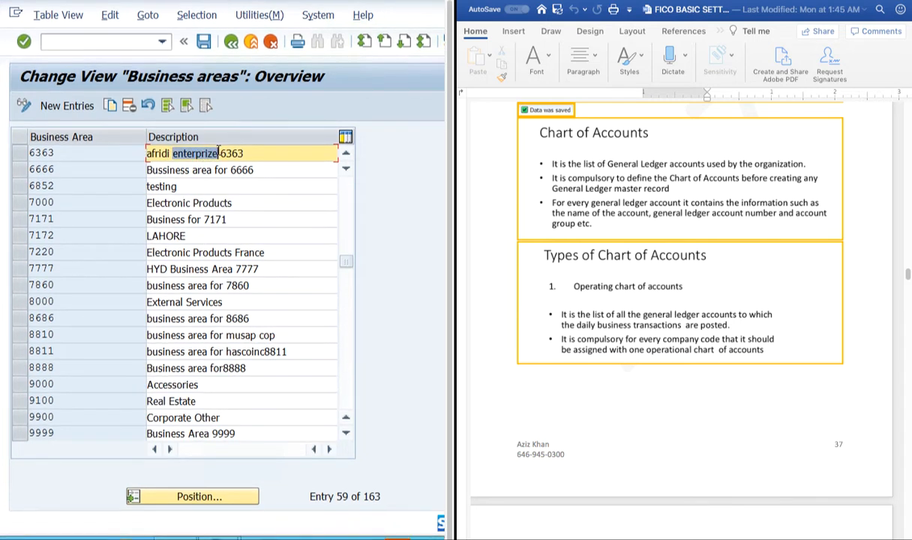
{"action": "left_click", "coordinate": [219, 153]}
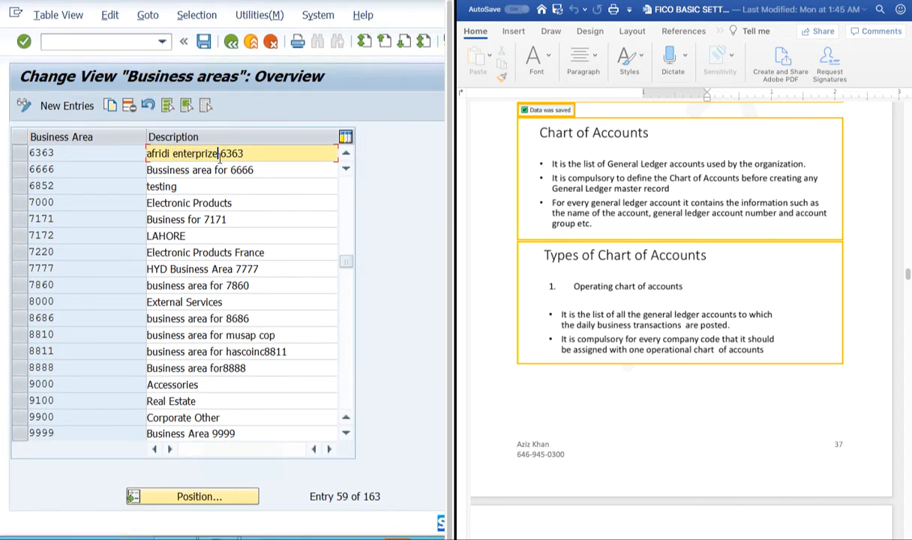
{"action": "left_click_drag", "start_coordinate": [218, 153], "coordinate": [170, 152]}
{"action": "left_click", "coordinate": [170, 152]}
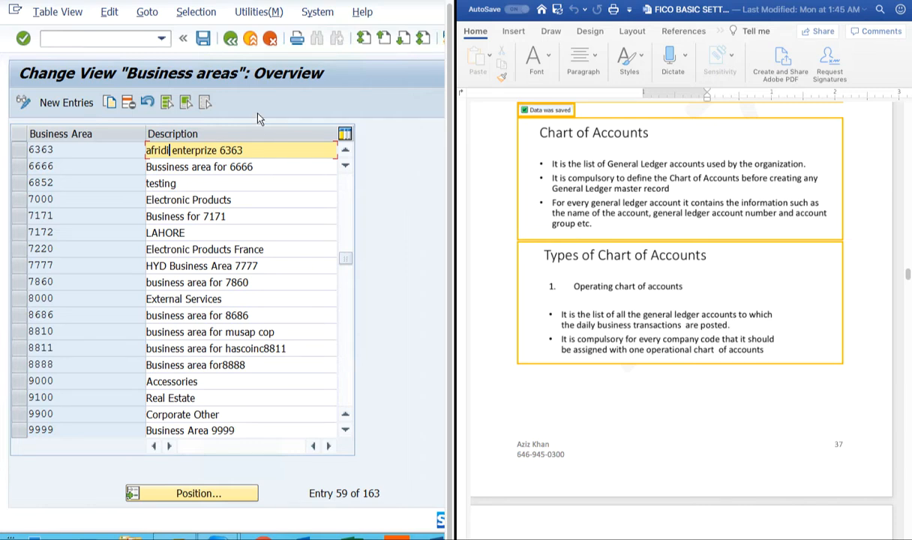
{"action": "left_click", "coordinate": [231, 39]}
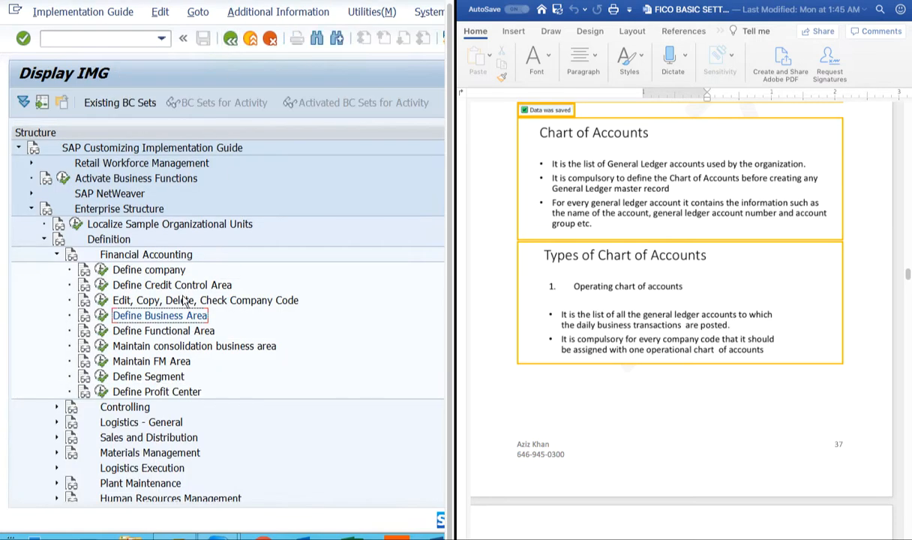
Step: Reopen the Define Business Area activity and position the list at entry 6363 for editing
{"action": "left_click", "coordinate": [101, 315]}
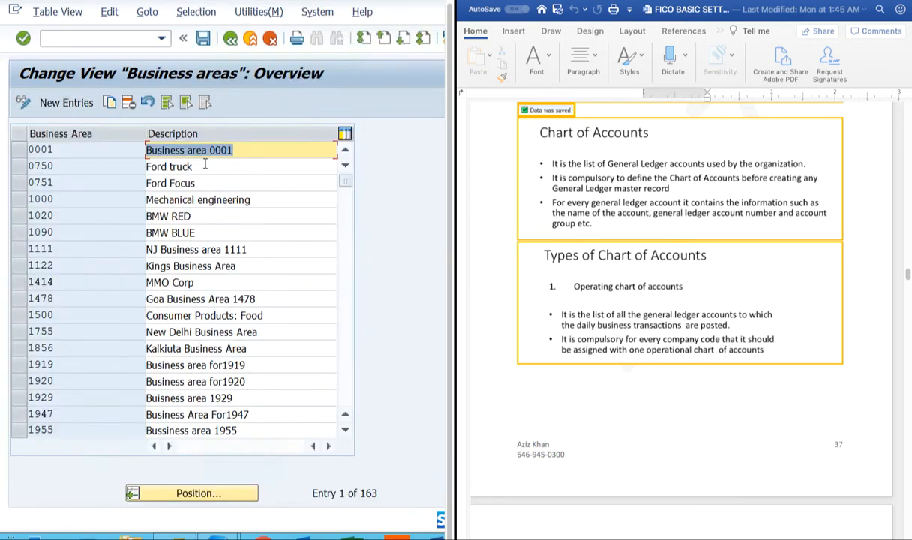
{"action": "left_click", "coordinate": [264, 149]}
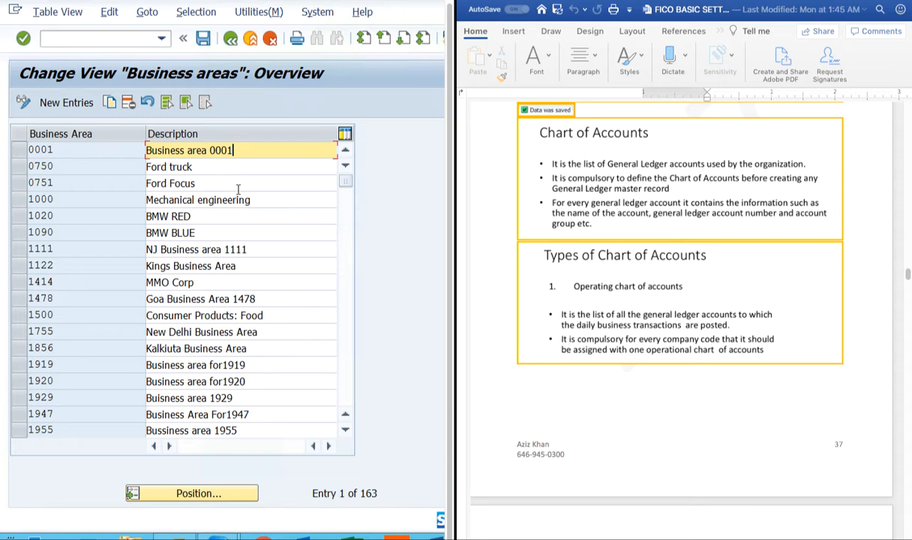
{"action": "left_click", "coordinate": [186, 496]}
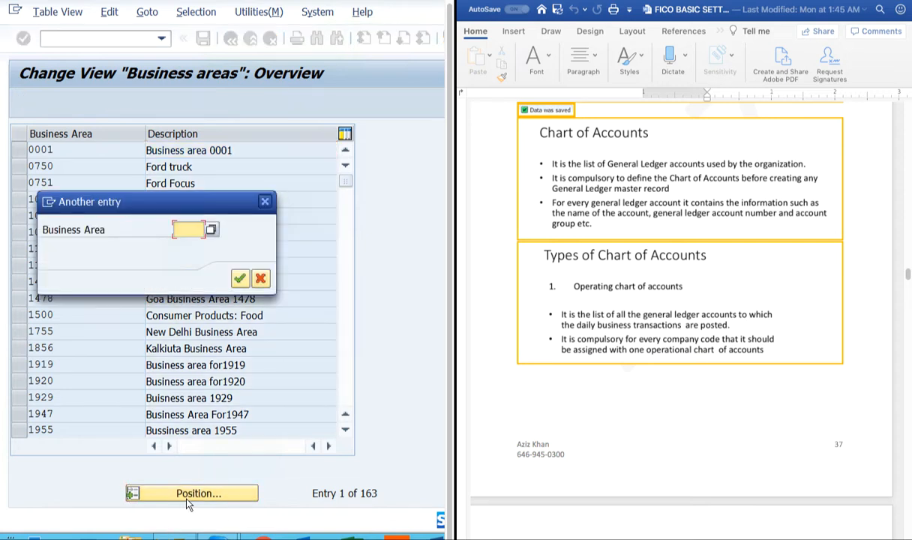
{"action": "type", "text": "6363"}
{"action": "key", "text": "Return"}
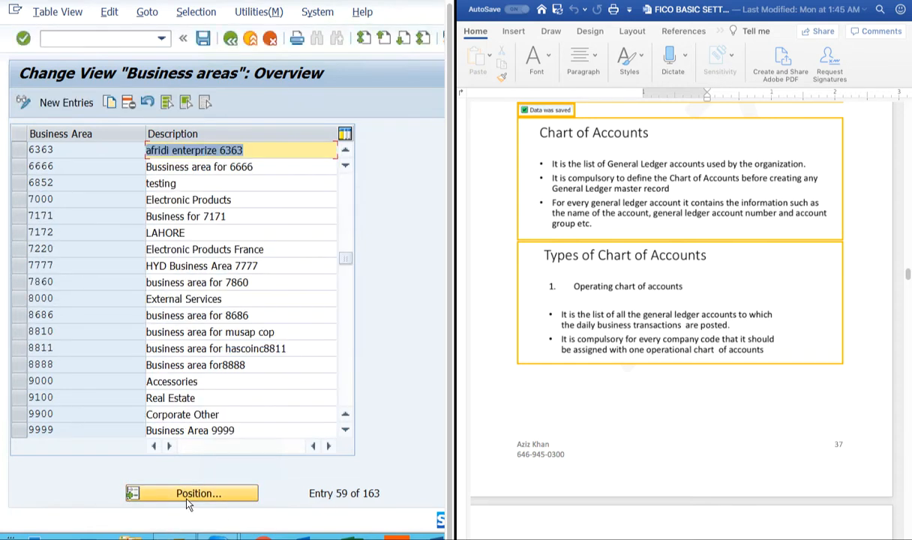
Step: Change the description of business area 6363 to "New York BA 6363"
{"action": "left_click", "coordinate": [217, 150]}
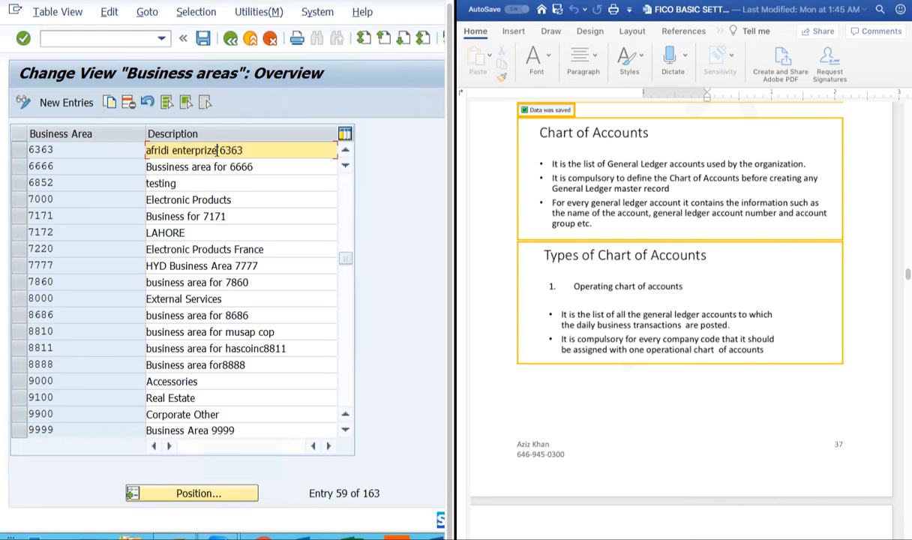
{"action": "key", "text": "BackSpace"}
{"action": "key", "text": "BackSpace"}
{"action": "key", "text": "BackSpace"}
{"action": "key", "text": "BackSpace"}
{"action": "key", "text": "BackSpace"}
{"action": "key", "text": "BackSpace"}
{"action": "key", "text": "BackSpace"}
{"action": "key", "text": "BackSpace"}
{"action": "key", "text": "BackSpace"}
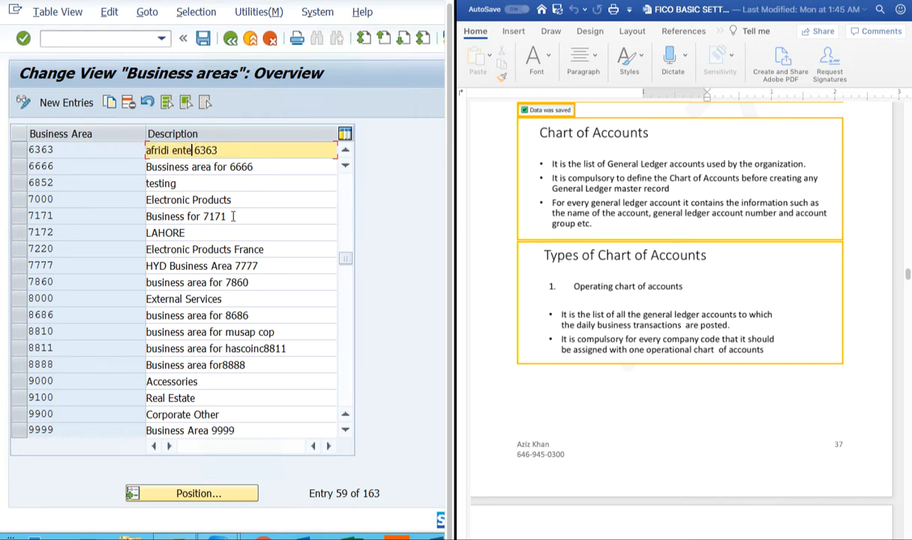
{"action": "key", "text": "BackSpace"}
{"action": "key", "text": "BackSpace"}
{"action": "key", "text": "BackSpace"}
{"action": "key", "text": "BackSpace"}
{"action": "key", "text": "BackSpace"}
{"action": "key", "text": "BackSpace"}
{"action": "key", "text": "BackSpace"}
{"action": "key", "text": "BackSpace"}
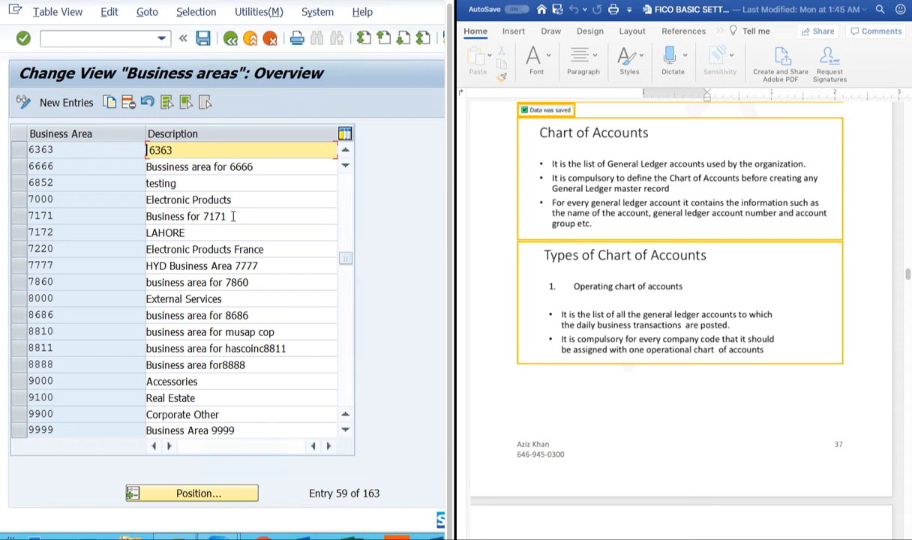
{"action": "type", "text": "New York"}
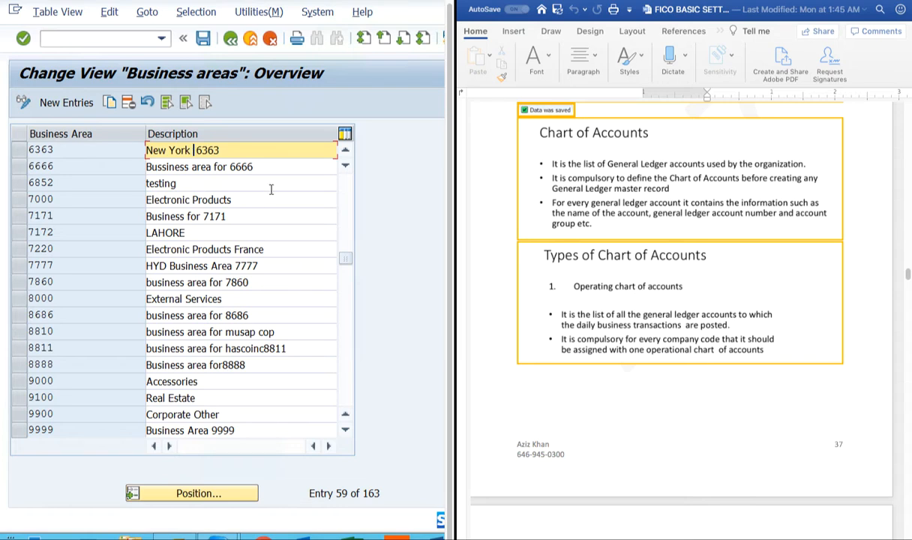
{"action": "type", "text": " BA"}
Step: Save the business area entries under the customizing request described as FI and return to the implementation guide structure
{"action": "scroll", "coordinate": [259, 201], "scroll_direction": "right", "scroll_amount": 2}
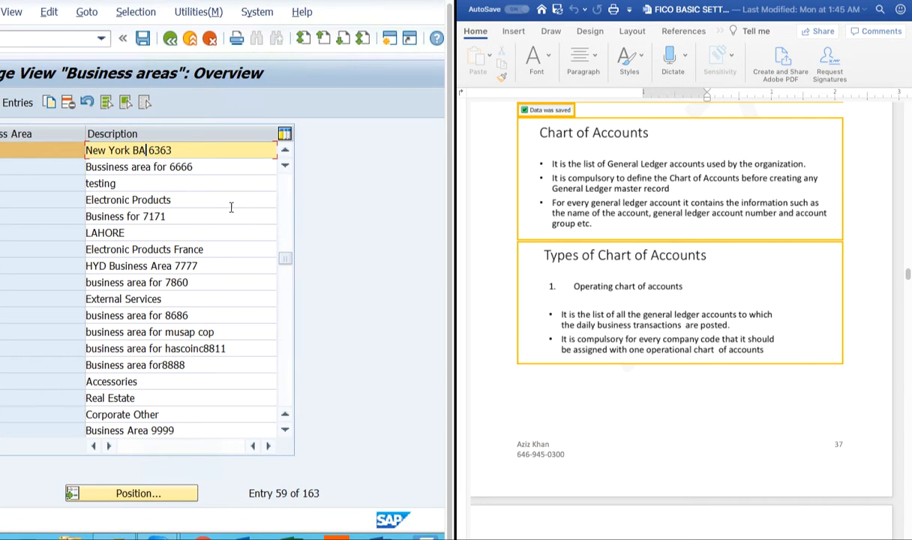
{"action": "scroll", "coordinate": [233, 205], "scroll_direction": "left", "scroll_amount": 2}
{"action": "scroll", "coordinate": [279, 179], "scroll_direction": "up", "scroll_amount": 8}
{"action": "scroll", "coordinate": [265, 226], "scroll_direction": "up", "scroll_amount": 1}
{"action": "scroll", "coordinate": [265, 227], "scroll_direction": "down", "scroll_amount": 5}
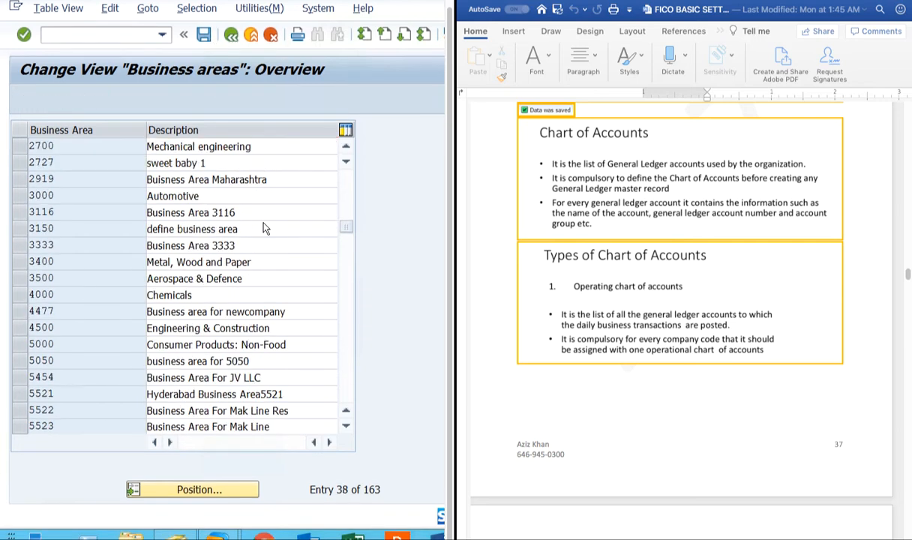
{"action": "scroll", "coordinate": [264, 225], "scroll_direction": "down", "scroll_amount": 2}
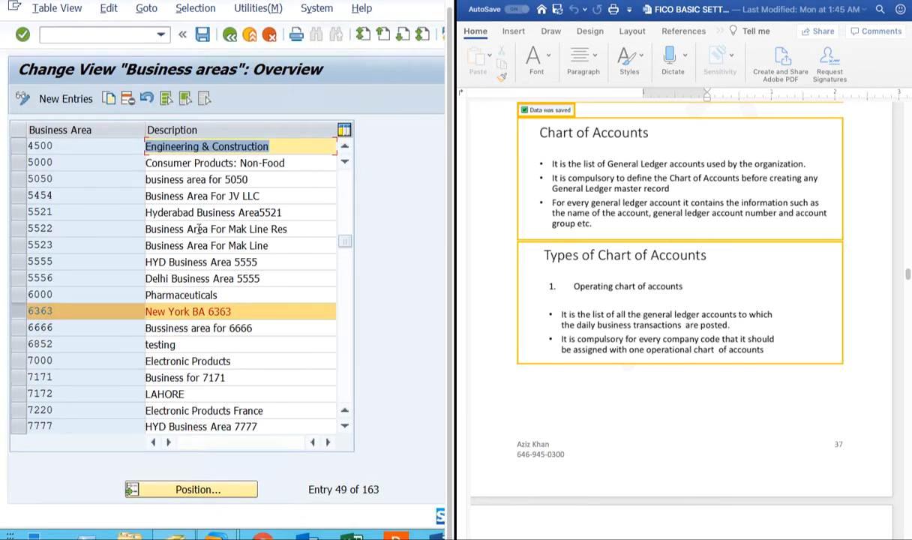
{"action": "left_click", "coordinate": [203, 35]}
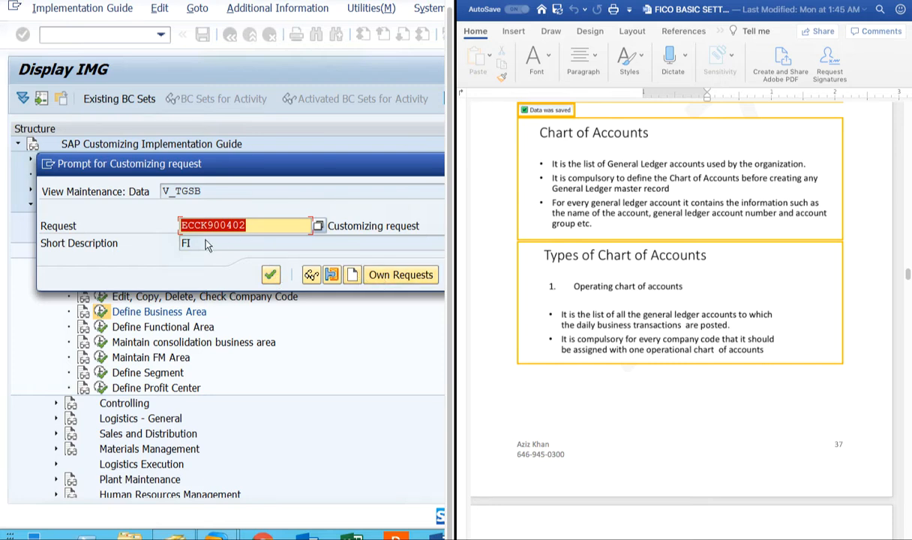
{"action": "left_click", "coordinate": [401, 279]}
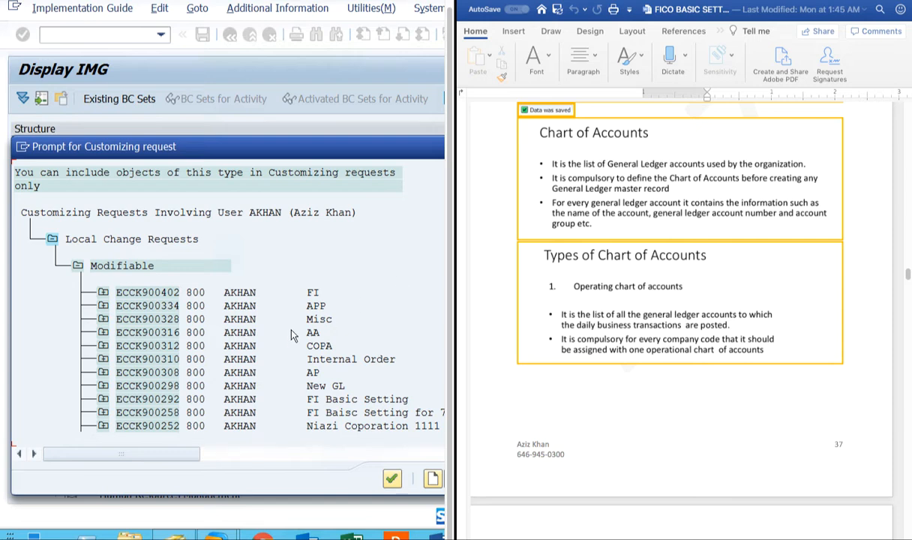
{"action": "double_click", "coordinate": [159, 266]}
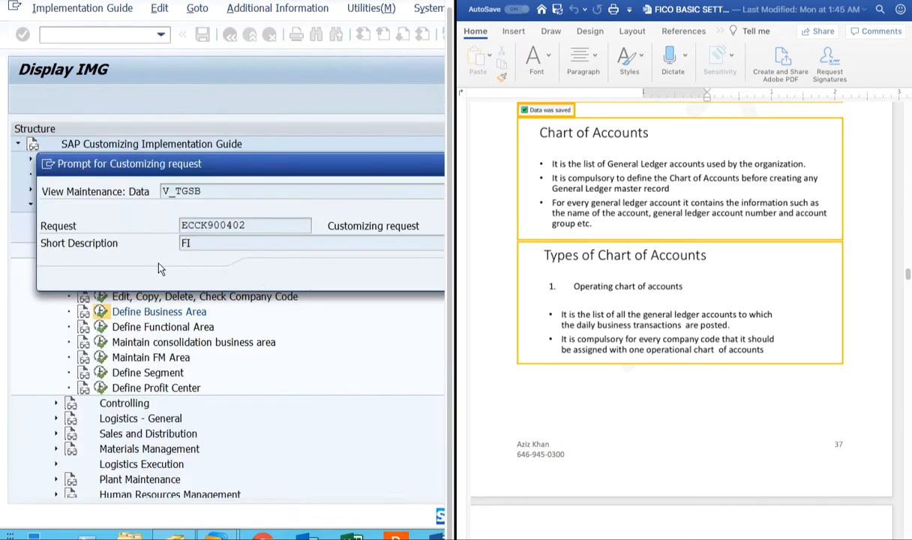
{"action": "left_click", "coordinate": [270, 274]}
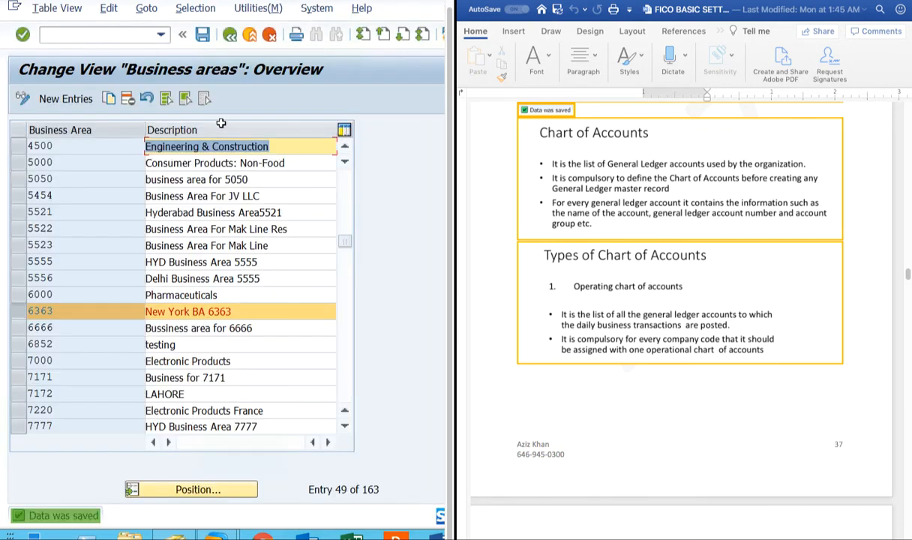
{"action": "left_click", "coordinate": [230, 37]}
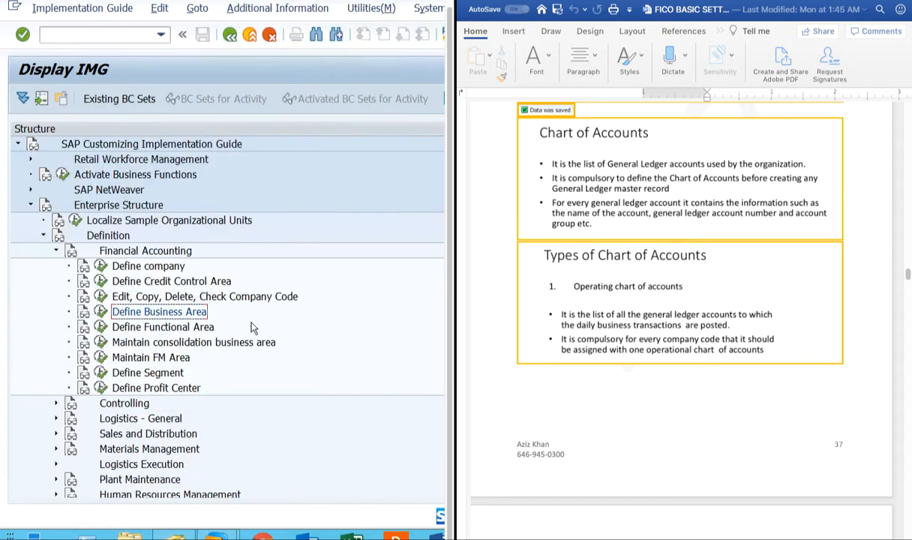
Step: Open the Define Functional Area activity with its locked data for display only, and go back to the Customizing: Execute Project screen
{"action": "left_click", "coordinate": [101, 327]}
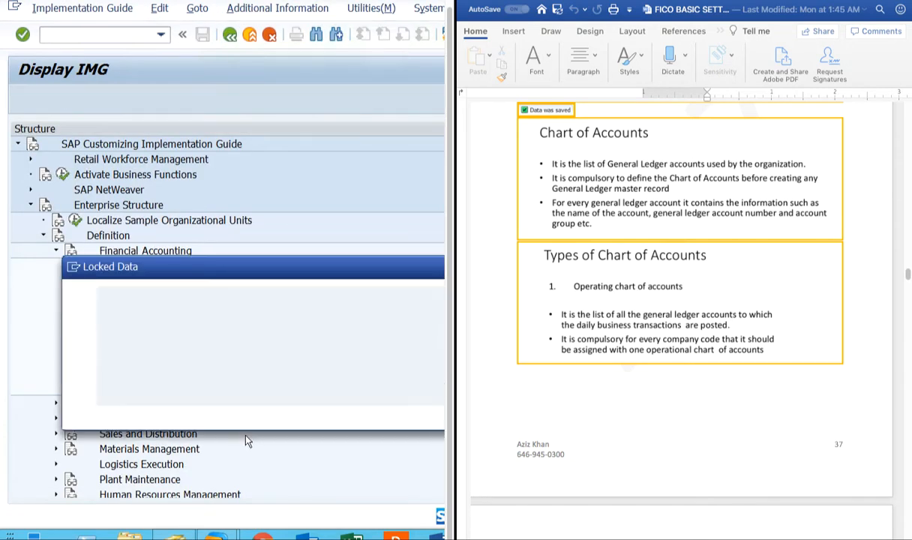
{"action": "scroll", "coordinate": [265, 345], "scroll_direction": "right", "scroll_amount": 1}
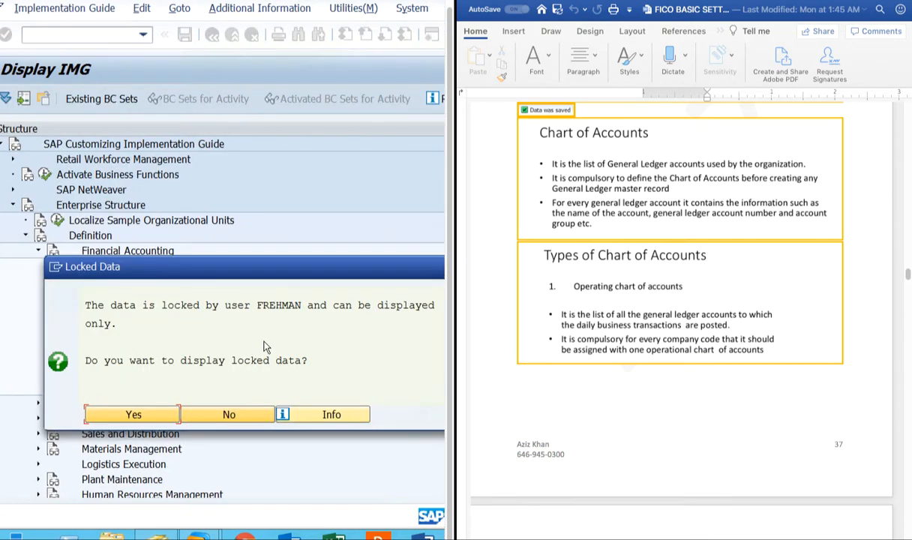
{"action": "left_click", "coordinate": [135, 414]}
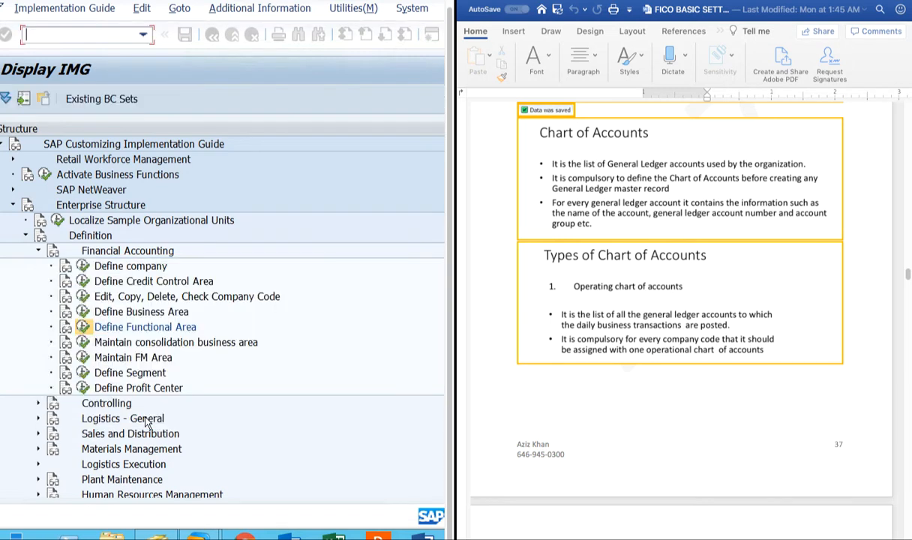
{"action": "left_click", "coordinate": [232, 36]}
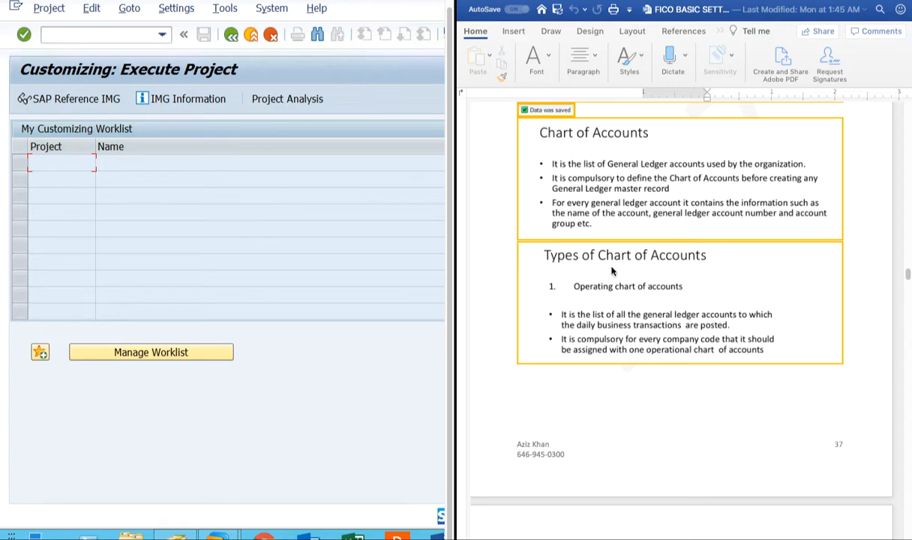
Step: Switch to the Word training document and review its Chart of Accounts and fiscal year variant sections for OB29 and OB37
{"action": "scroll", "coordinate": [643, 291], "scroll_direction": "down", "scroll_amount": 2}
{"action": "scroll", "coordinate": [643, 291], "scroll_direction": "up", "scroll_amount": 6}
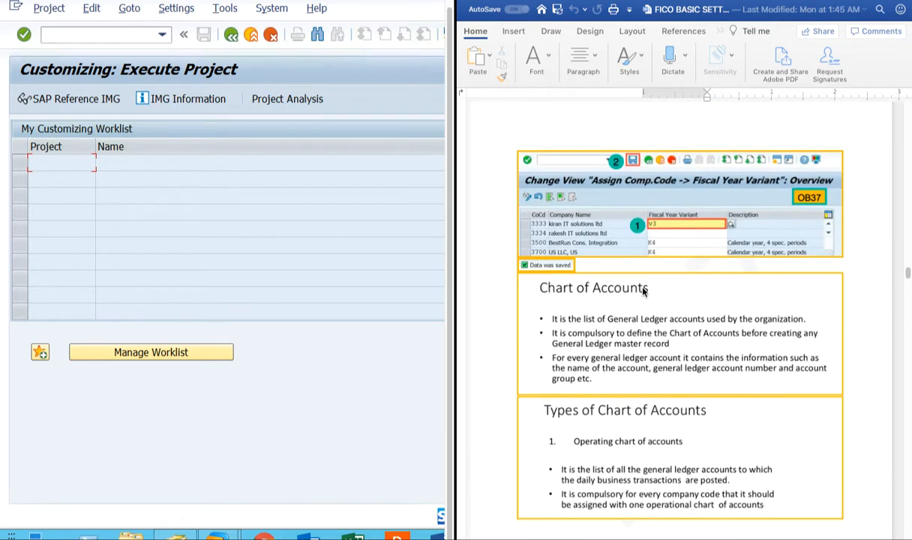
{"action": "scroll", "coordinate": [642, 290], "scroll_direction": "down", "scroll_amount": 1}
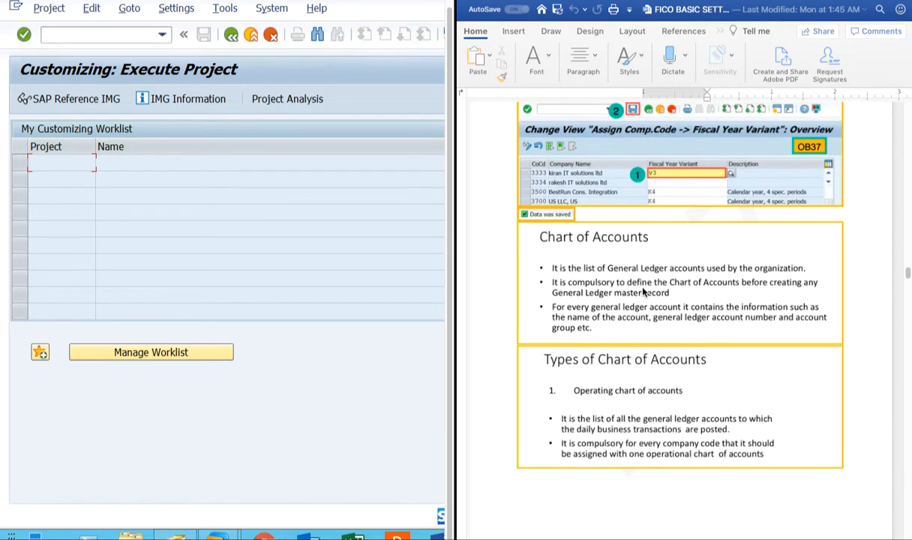
{"action": "scroll", "coordinate": [642, 290], "scroll_direction": "up", "scroll_amount": 1}
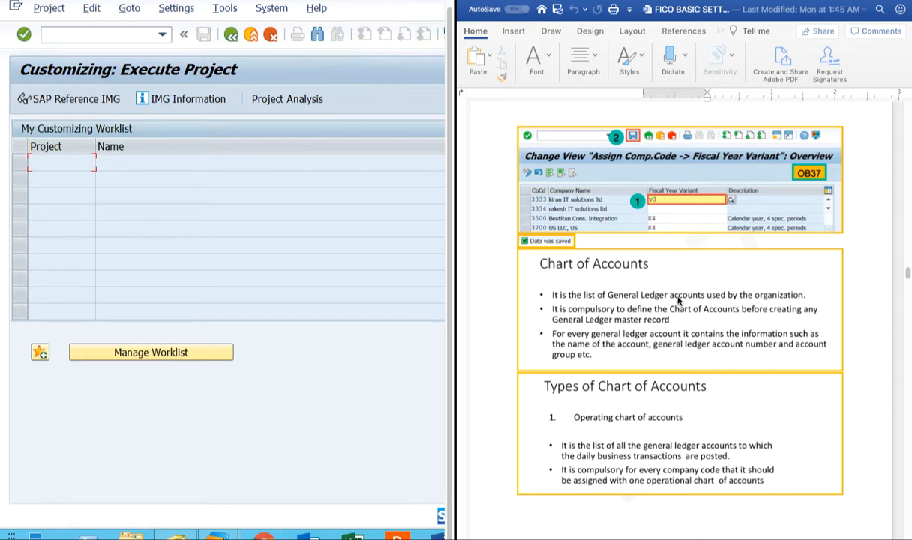
{"action": "scroll", "coordinate": [679, 299], "scroll_direction": "up", "scroll_amount": 10}
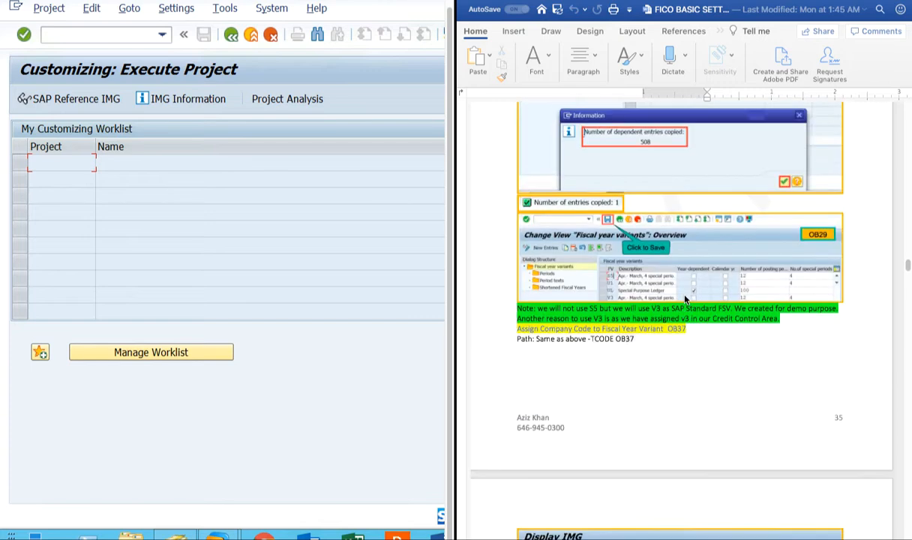
{"action": "scroll", "coordinate": [684, 299], "scroll_direction": "up", "scroll_amount": 2}
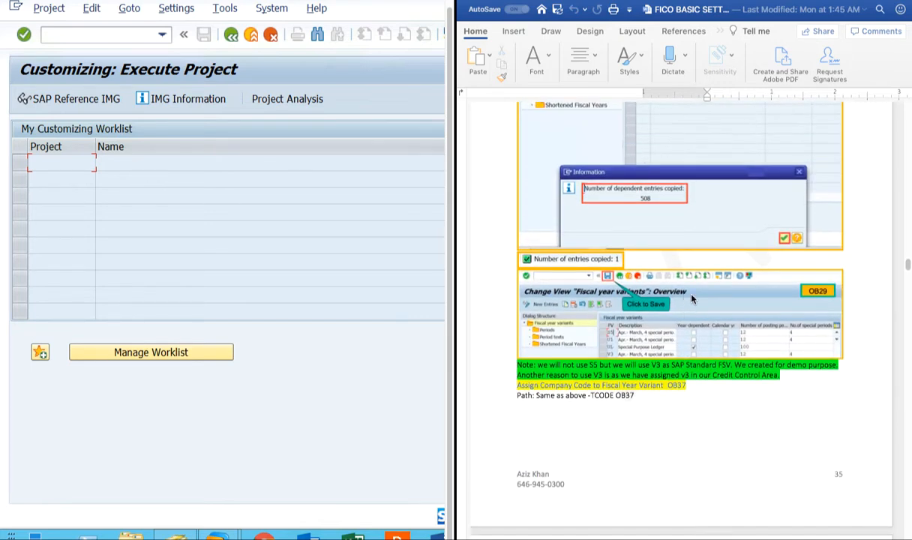
{"action": "scroll", "coordinate": [691, 298], "scroll_direction": "down", "scroll_amount": 12}
{"action": "scroll", "coordinate": [691, 298], "scroll_direction": "up", "scroll_amount": 4}
{"action": "scroll", "coordinate": [691, 298], "scroll_direction": "down", "scroll_amount": 5}
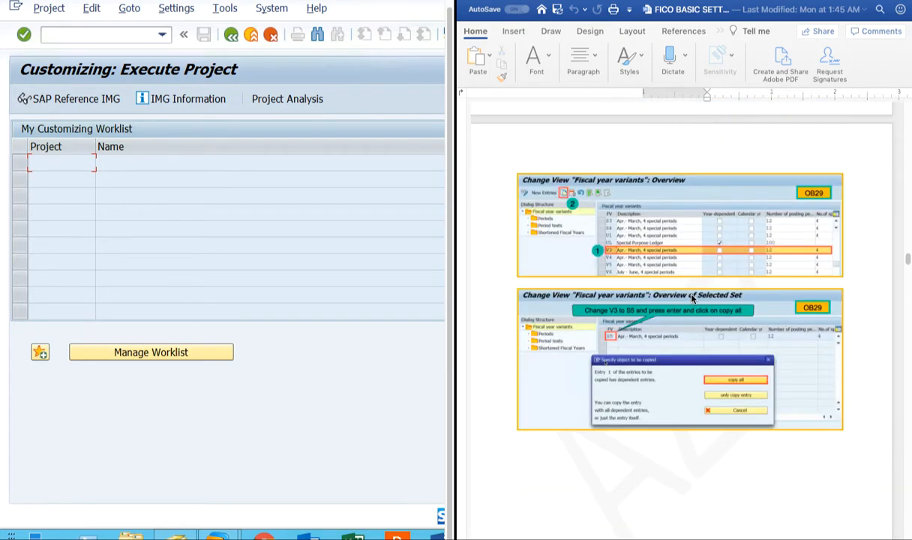
{"action": "scroll", "coordinate": [691, 298], "scroll_direction": "down", "scroll_amount": 15}
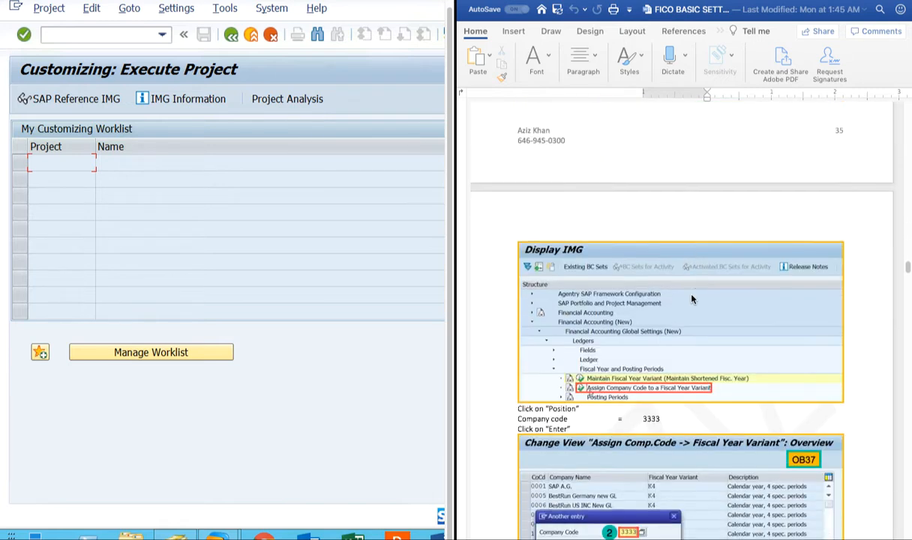
Step: Review the training document from the OB37 company code assignment back to the fiscal year and year shift table
{"action": "scroll", "coordinate": [691, 299], "scroll_direction": "down", "scroll_amount": 5}
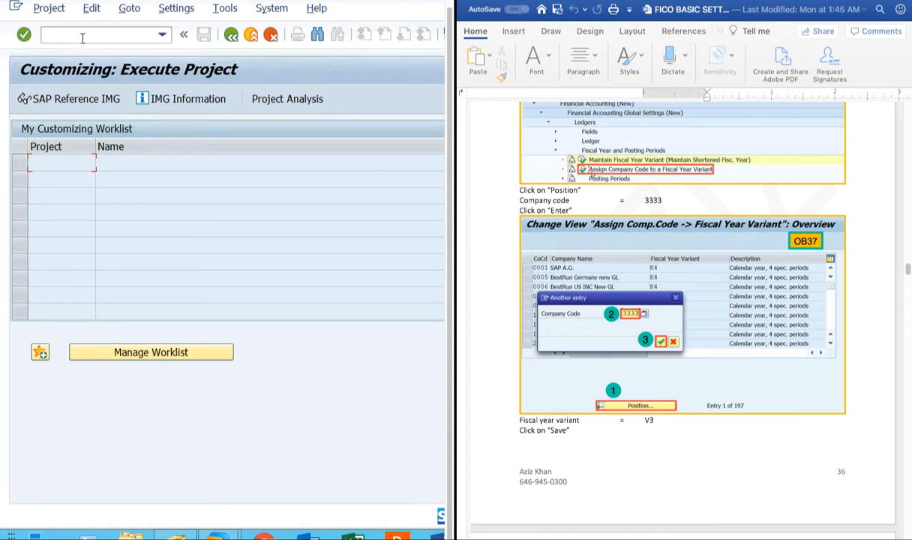
{"action": "scroll", "coordinate": [676, 265], "scroll_direction": "up", "scroll_amount": 6}
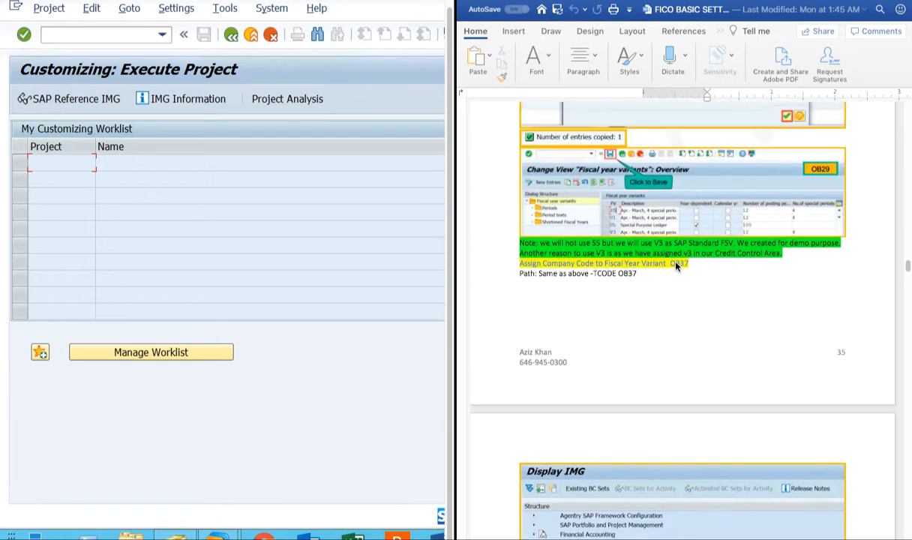
{"action": "scroll", "coordinate": [675, 265], "scroll_direction": "up", "scroll_amount": 2}
{"action": "scroll", "coordinate": [676, 265], "scroll_direction": "up", "scroll_amount": 5}
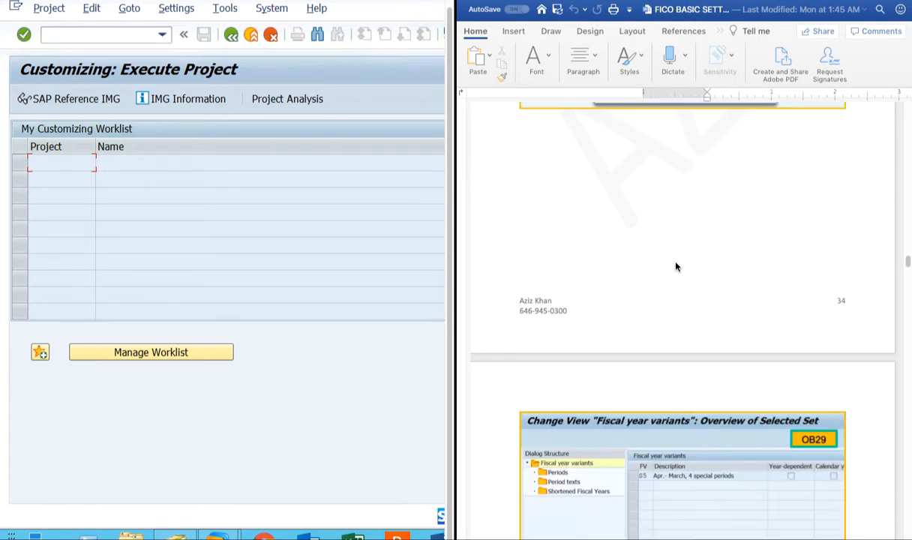
{"action": "scroll", "coordinate": [676, 266], "scroll_direction": "up", "scroll_amount": 5}
{"action": "scroll", "coordinate": [674, 265], "scroll_direction": "up", "scroll_amount": 5}
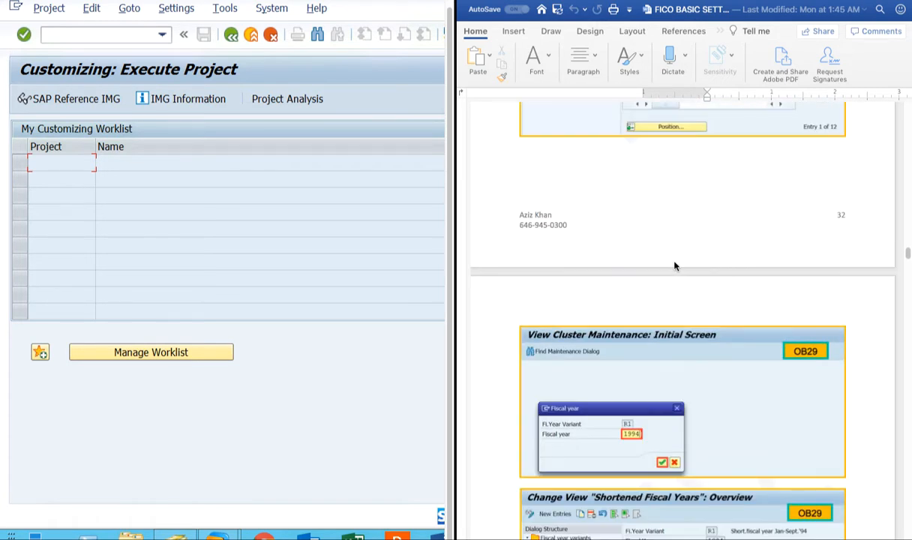
{"action": "scroll", "coordinate": [674, 266], "scroll_direction": "up", "scroll_amount": 7}
{"action": "scroll", "coordinate": [674, 266], "scroll_direction": "up", "scroll_amount": 15}
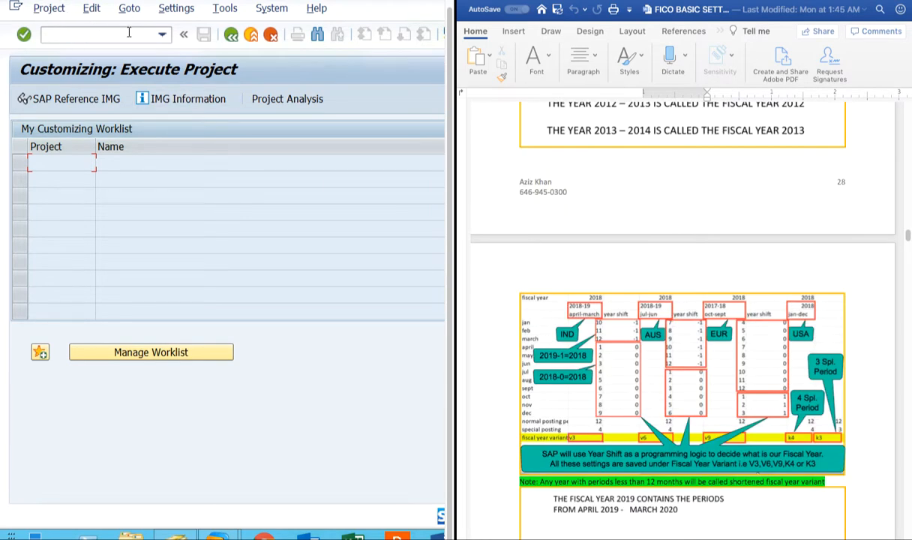
Step: Leave the project customizing screen with /n and open the business areas overview using transaction ox03
{"action": "left_click", "coordinate": [161, 34]}
{"action": "left_click", "coordinate": [66, 63]}
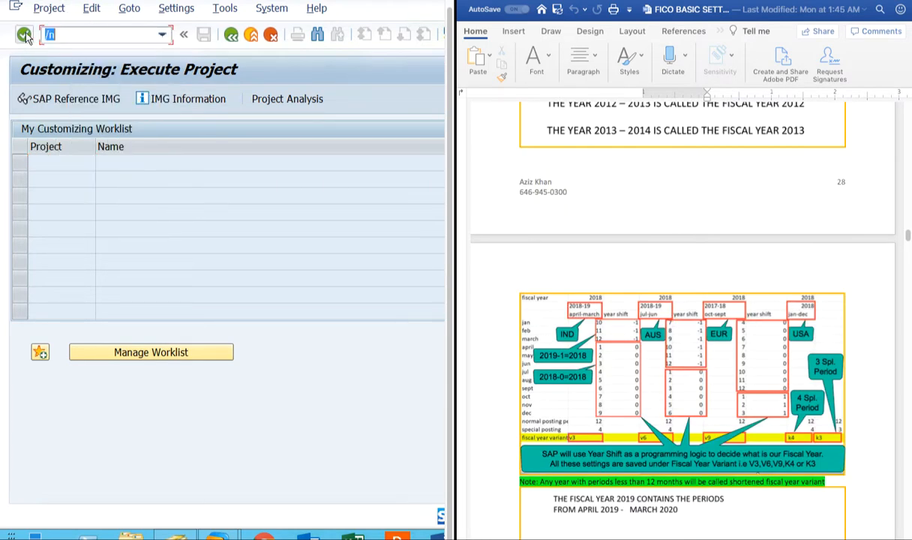
{"action": "left_click", "coordinate": [23, 35]}
{"action": "type", "text": "ox03"}
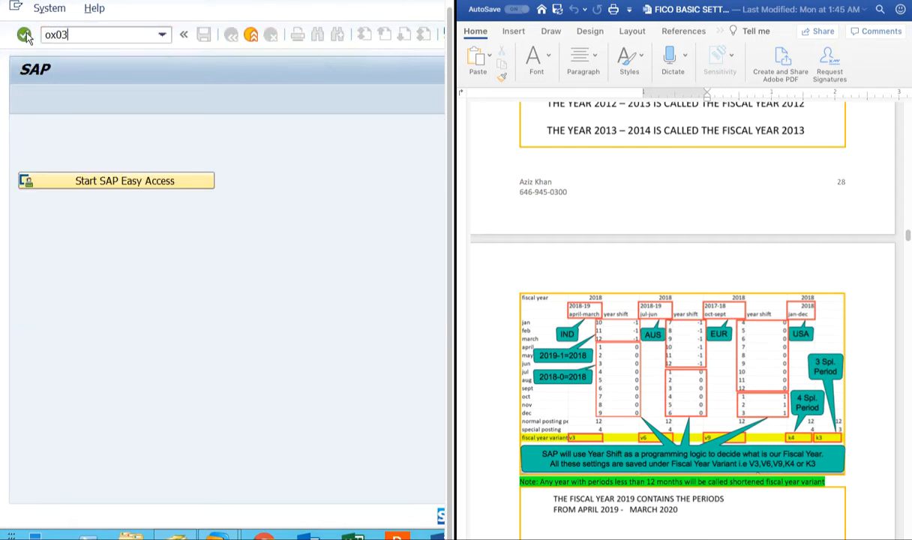
{"action": "left_click", "coordinate": [25, 36]}
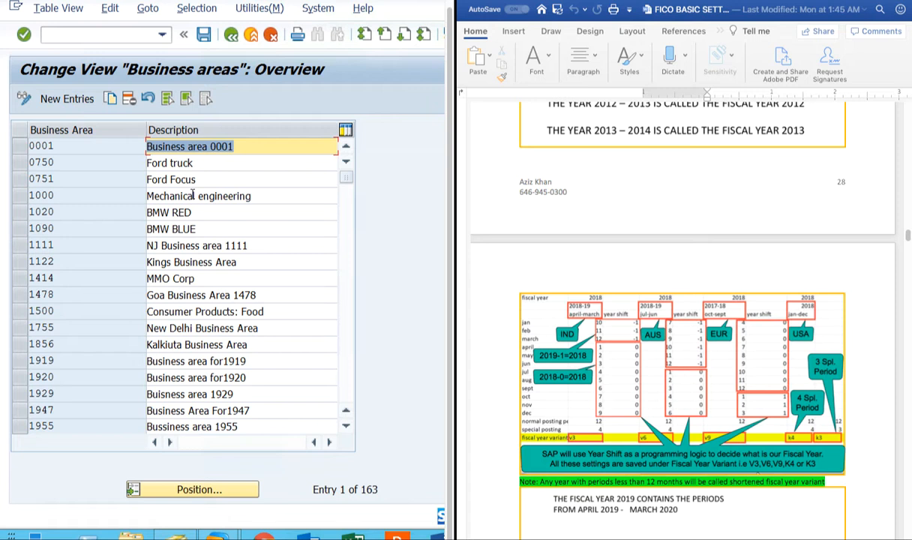
Step: Leave the business areas overview, start SAP Easy Access, and open the SAP Reference IMG through SPRO in the FI favorites
{"action": "left_click", "coordinate": [162, 34]}
{"action": "left_click", "coordinate": [49, 63]}
{"action": "left_click", "coordinate": [24, 34]}
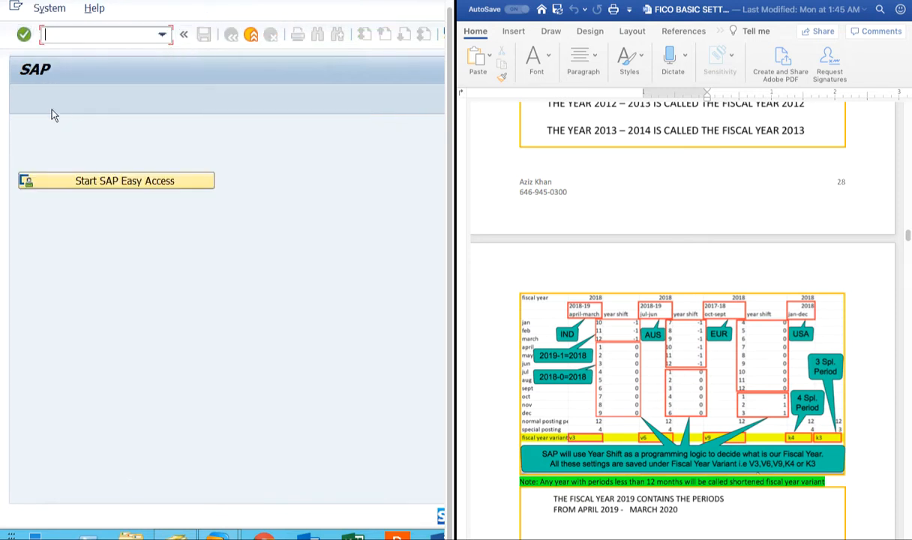
{"action": "left_click", "coordinate": [116, 179]}
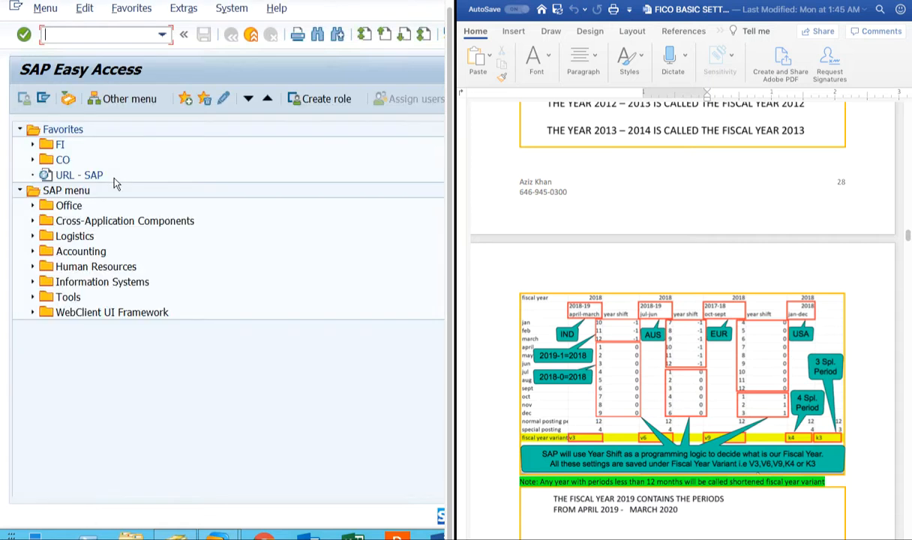
{"action": "left_click", "coordinate": [32, 144]}
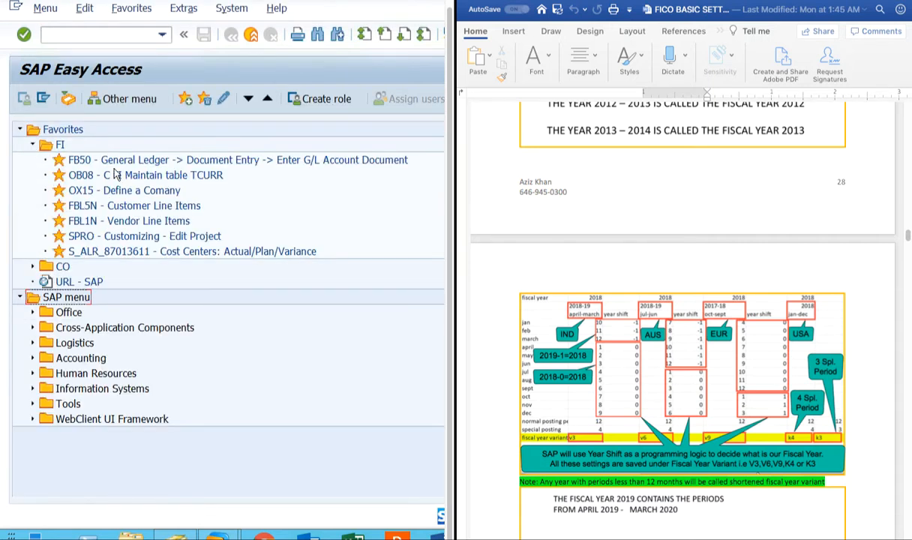
{"action": "double_click", "coordinate": [120, 233]}
{"action": "left_click", "coordinate": [75, 100]}
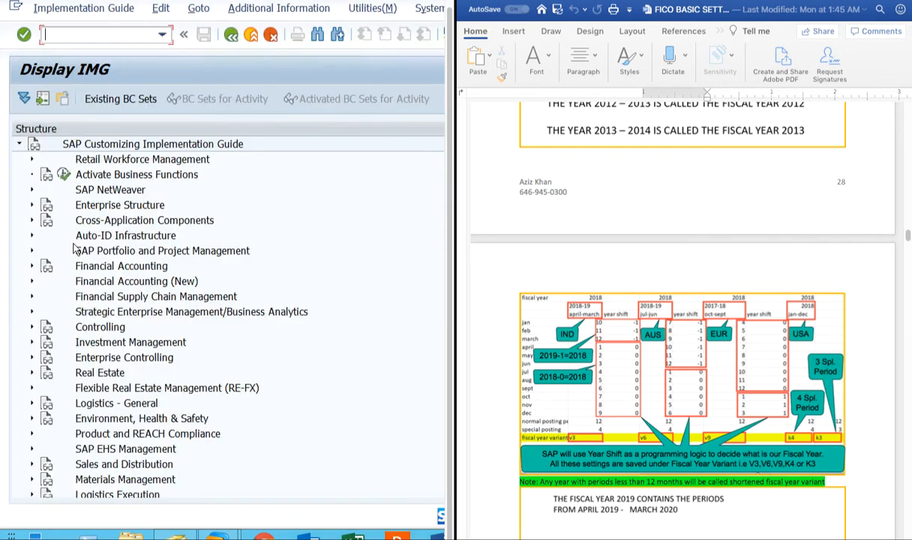
Step: Examine the Financial Accounting activities under Enterprise Structure Definition and the contents of the main Financial Accounting node, collapsing each one
{"action": "left_click", "coordinate": [33, 207]}
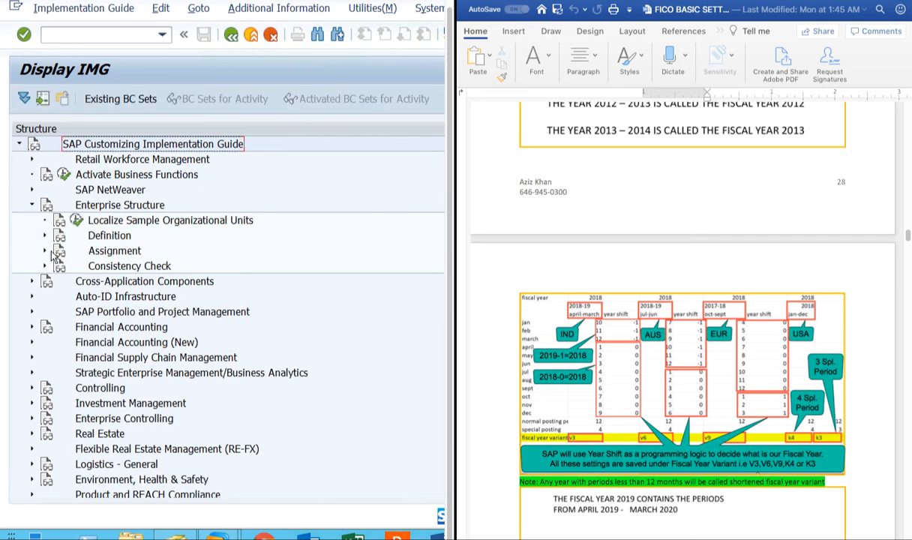
{"action": "left_click", "coordinate": [43, 234]}
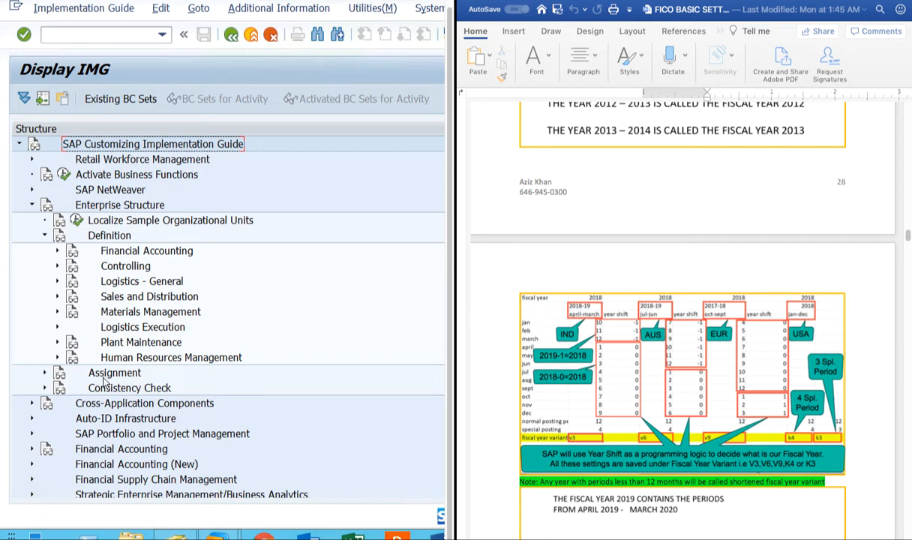
{"action": "left_click", "coordinate": [57, 250]}
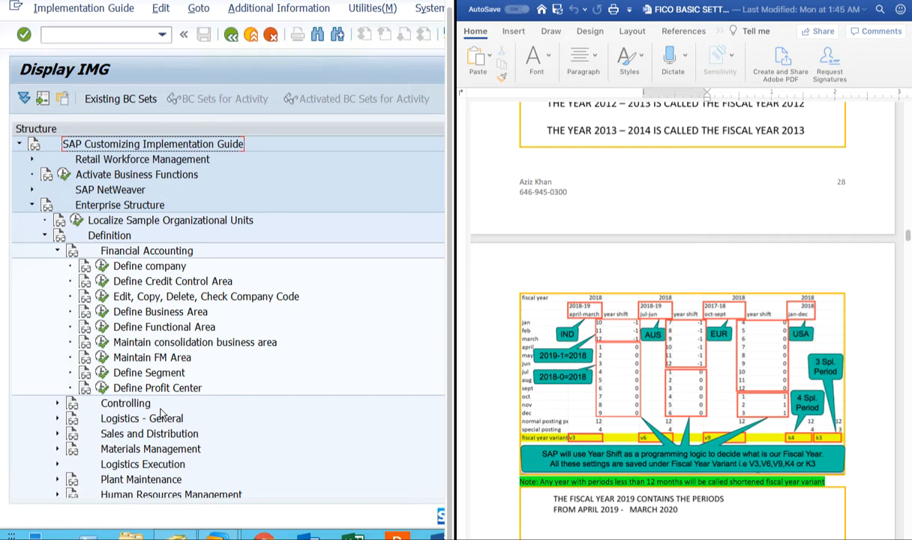
{"action": "left_click", "coordinate": [58, 251]}
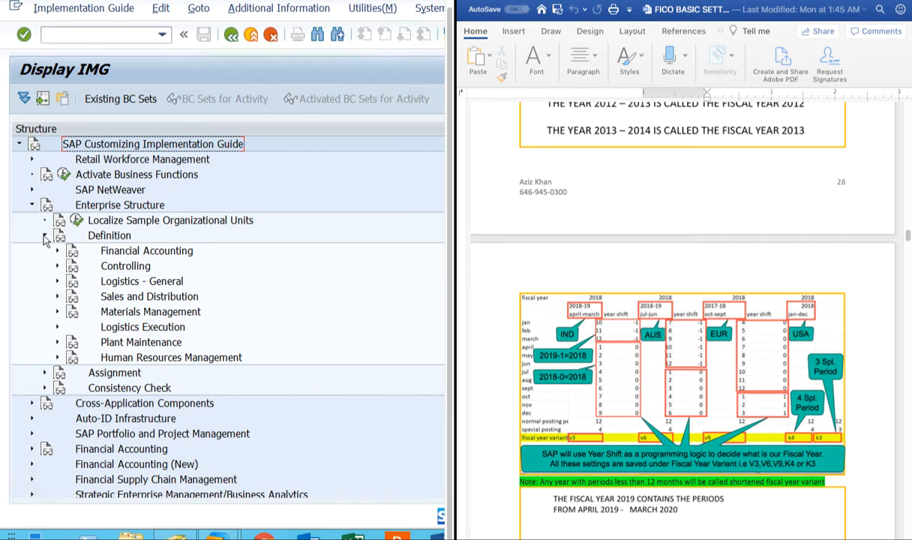
{"action": "left_click", "coordinate": [44, 235]}
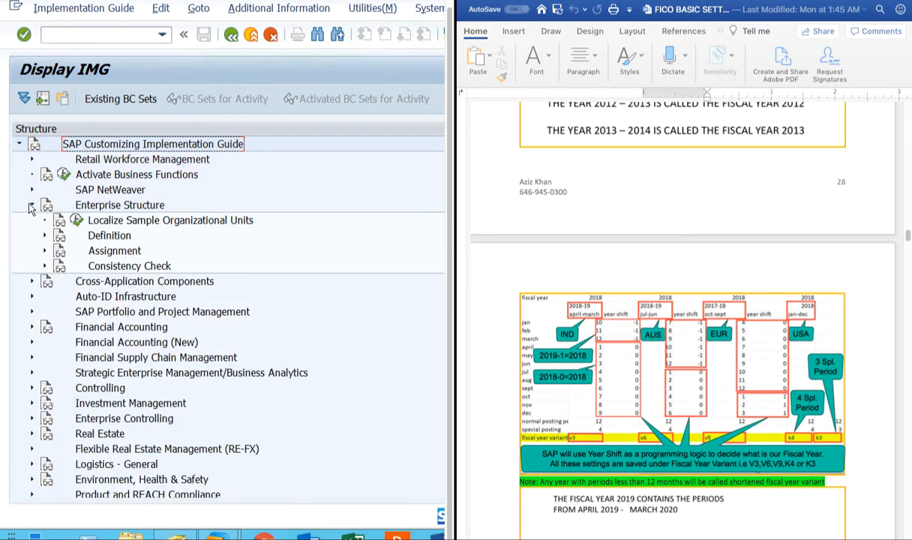
{"action": "left_click", "coordinate": [30, 206]}
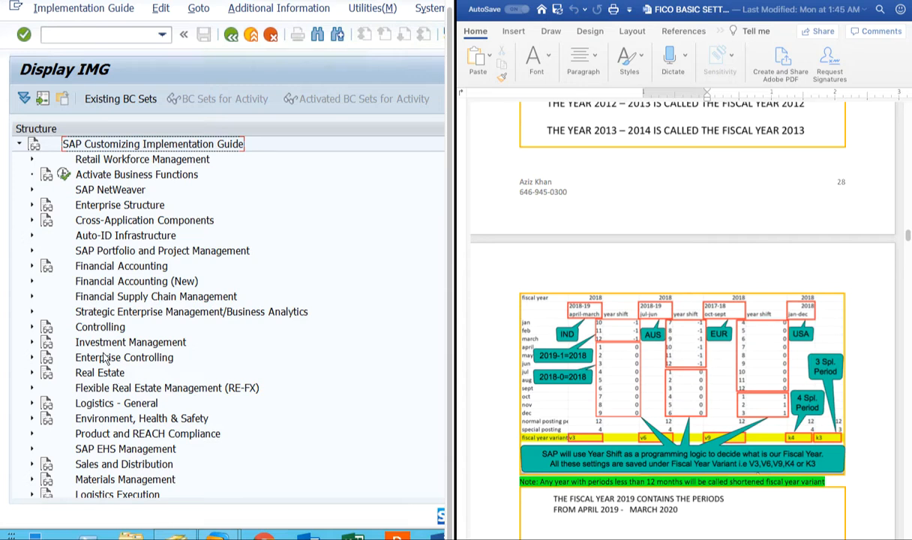
{"action": "left_click", "coordinate": [33, 266]}
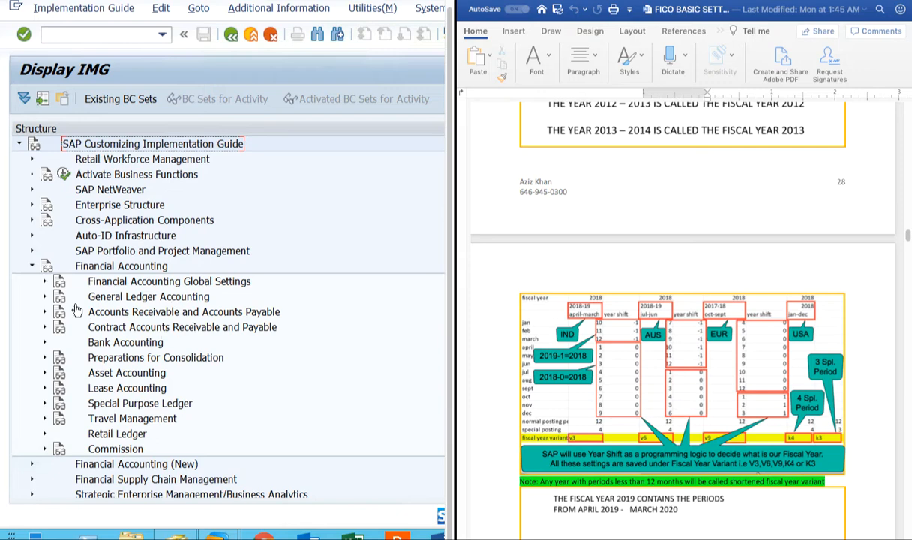
{"action": "left_click", "coordinate": [31, 265]}
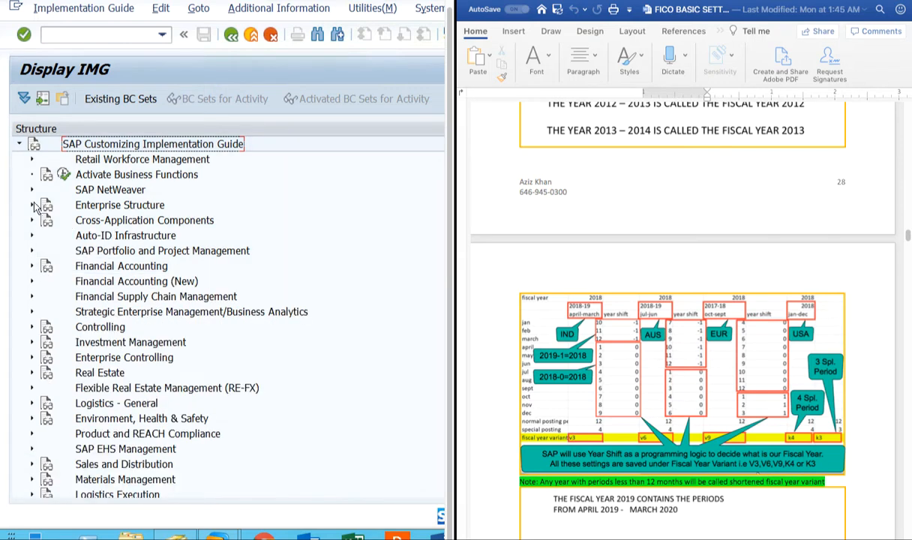
Step: Open Define Business Area from the Enterprise Structure definitions to check its transaction details, and return to the collapsed implementation guide
{"action": "left_click", "coordinate": [32, 205]}
{"action": "left_click", "coordinate": [44, 235]}
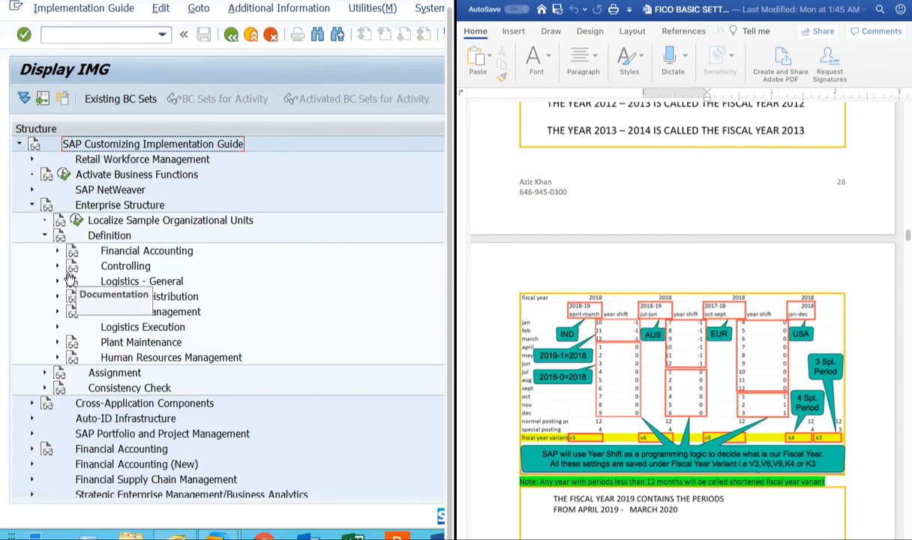
{"action": "left_click", "coordinate": [58, 250]}
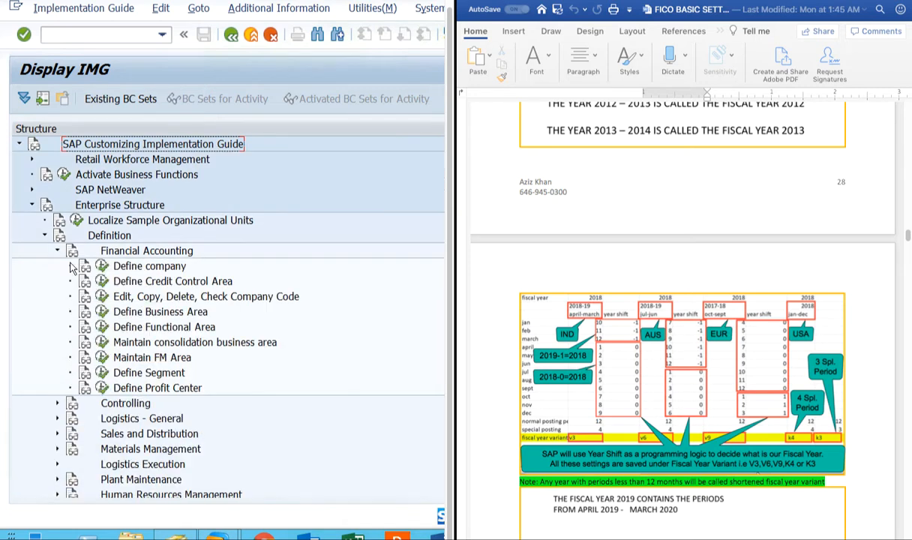
{"action": "left_click", "coordinate": [102, 311]}
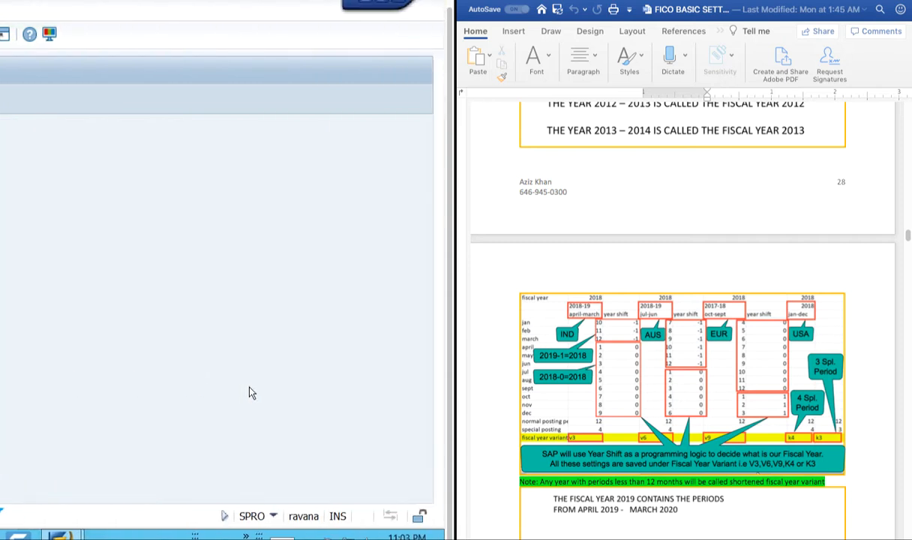
{"action": "left_click", "coordinate": [274, 516]}
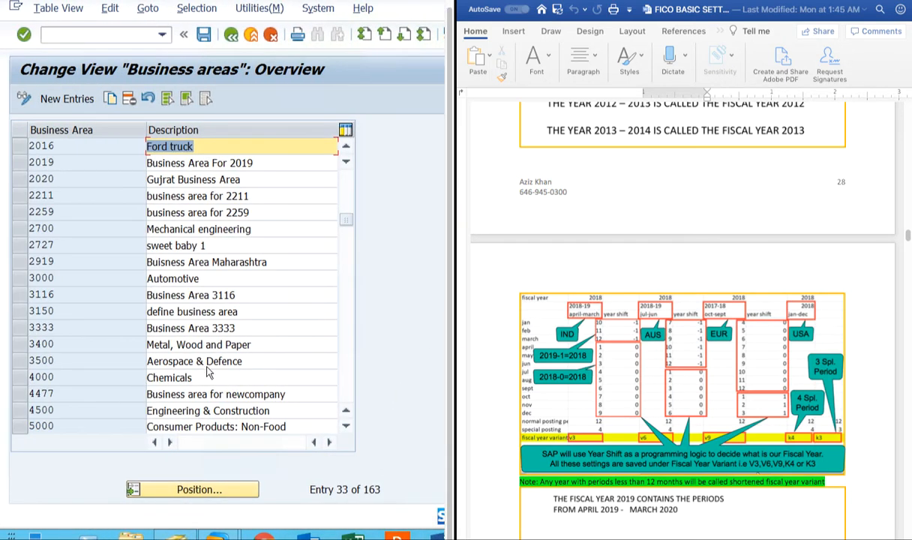
{"action": "left_click", "coordinate": [231, 35]}
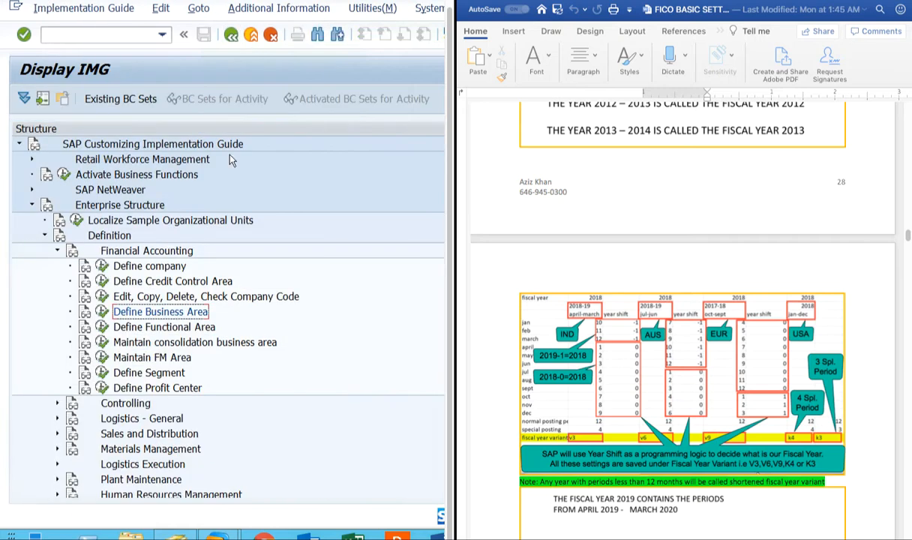
{"action": "left_click", "coordinate": [44, 235]}
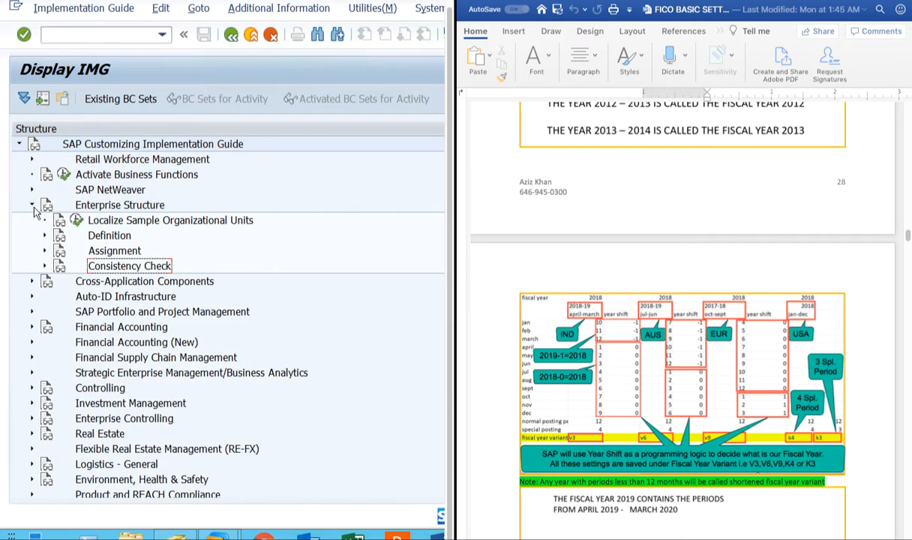
{"action": "left_click", "coordinate": [32, 205]}
Step: Review the training document's OB29 fiscal year variant instructions through to the OB37 company code assignment
{"action": "scroll", "coordinate": [641, 354], "scroll_direction": "up", "scroll_amount": 3}
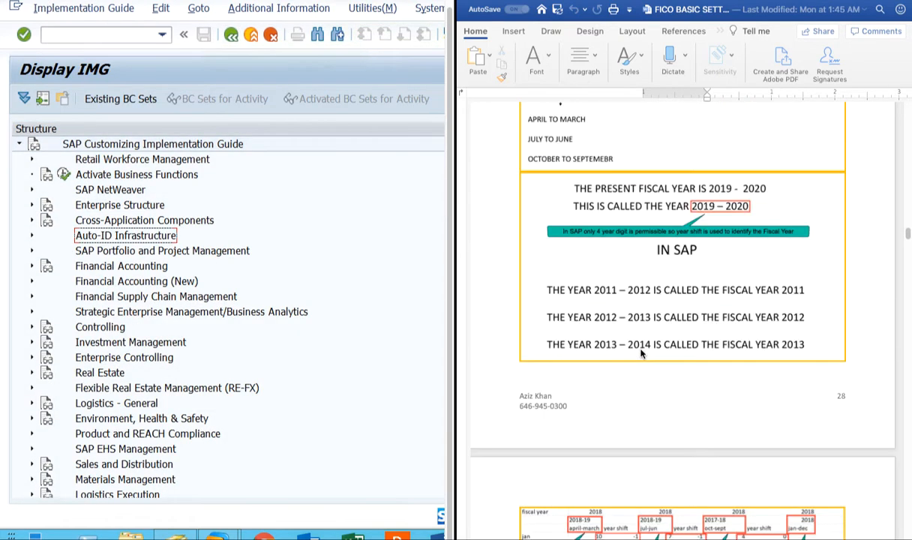
{"action": "scroll", "coordinate": [641, 354], "scroll_direction": "down", "scroll_amount": 15}
{"action": "scroll", "coordinate": [641, 354], "scroll_direction": "down", "scroll_amount": 9}
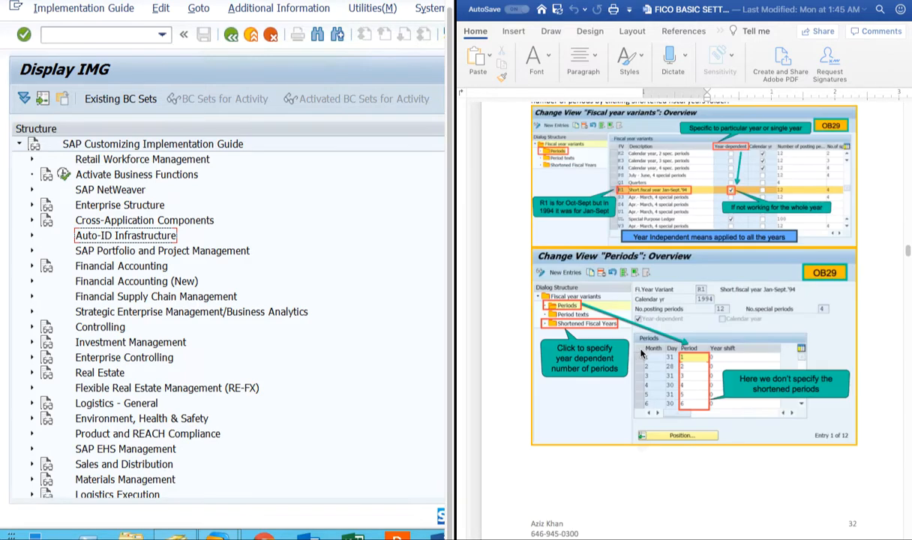
{"action": "scroll", "coordinate": [641, 354], "scroll_direction": "up", "scroll_amount": 2}
{"action": "scroll", "coordinate": [641, 354], "scroll_direction": "up", "scroll_amount": 3}
{"action": "scroll", "coordinate": [641, 354], "scroll_direction": "up", "scroll_amount": 5}
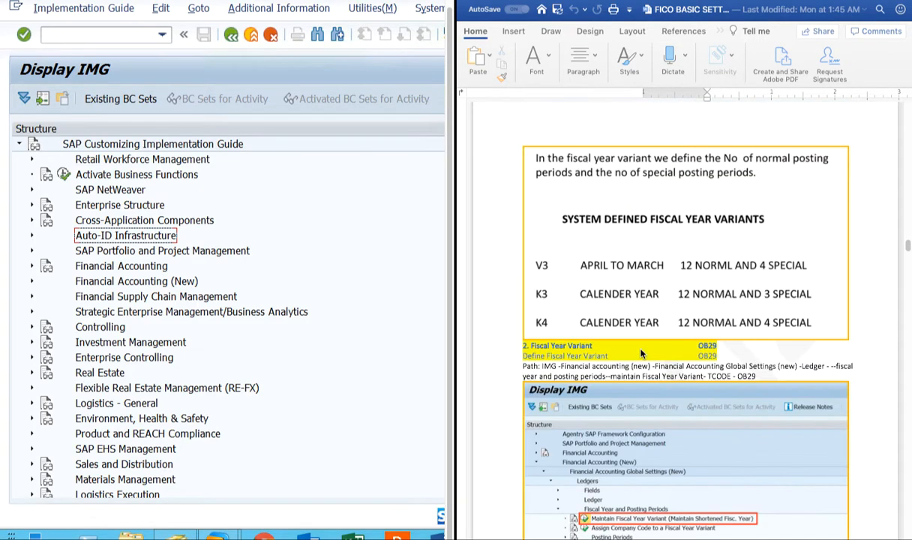
{"action": "scroll", "coordinate": [641, 354], "scroll_direction": "down", "scroll_amount": 12}
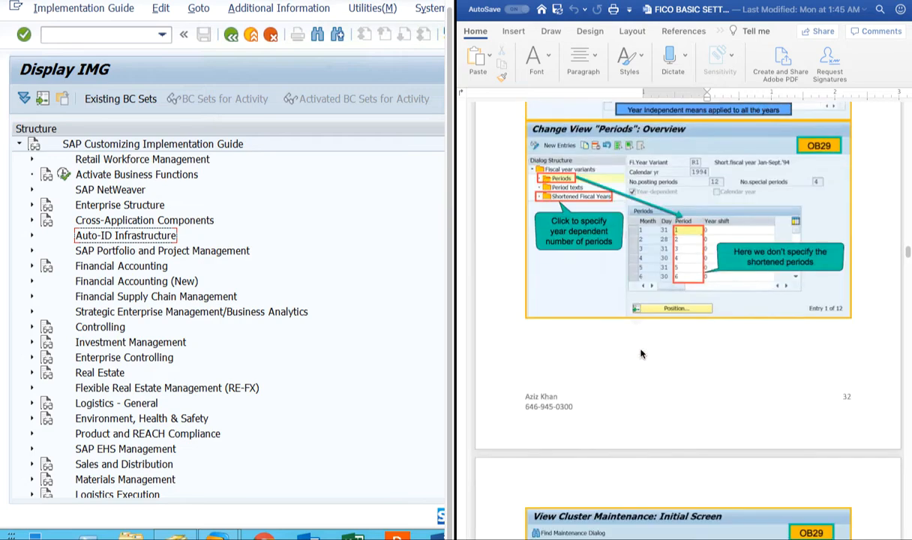
{"action": "scroll", "coordinate": [641, 353], "scroll_direction": "down", "scroll_amount": 12}
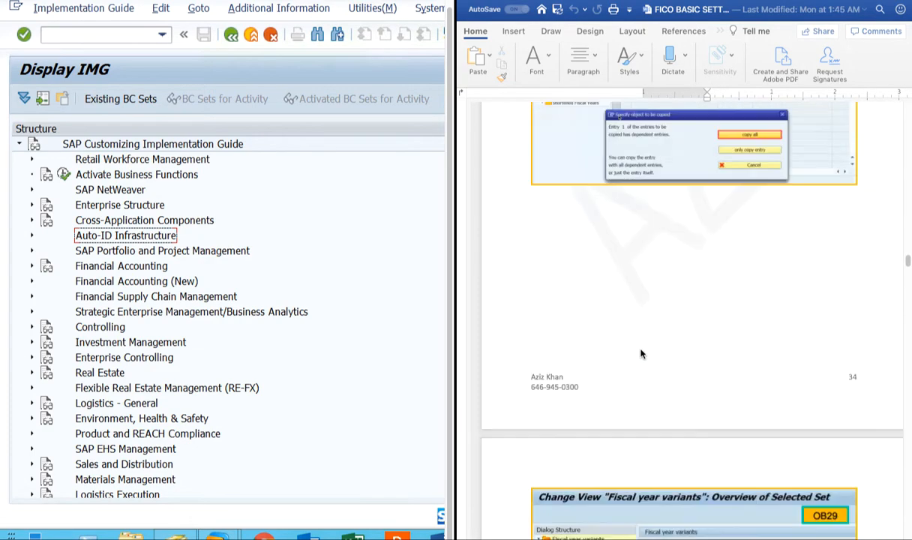
{"action": "scroll", "coordinate": [641, 353], "scroll_direction": "down", "scroll_amount": 5}
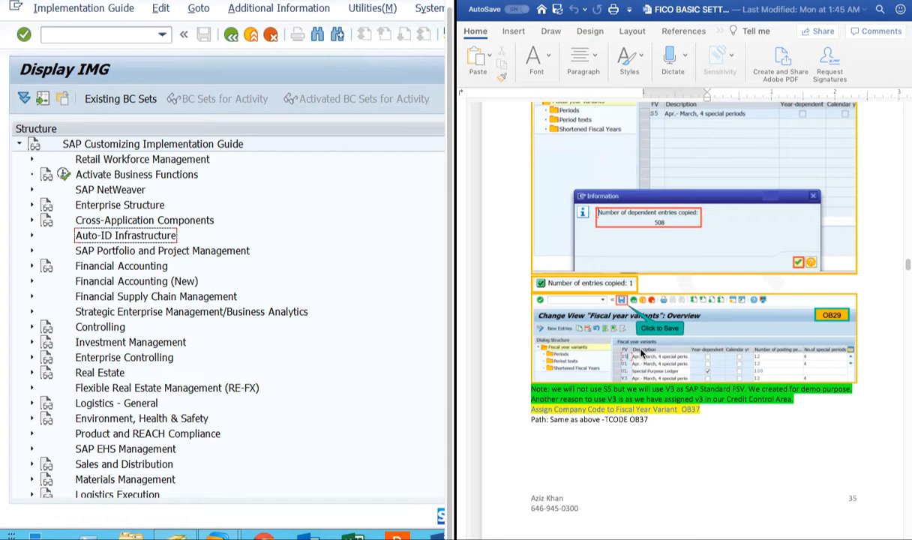
{"action": "scroll", "coordinate": [641, 354], "scroll_direction": "down", "scroll_amount": 11}
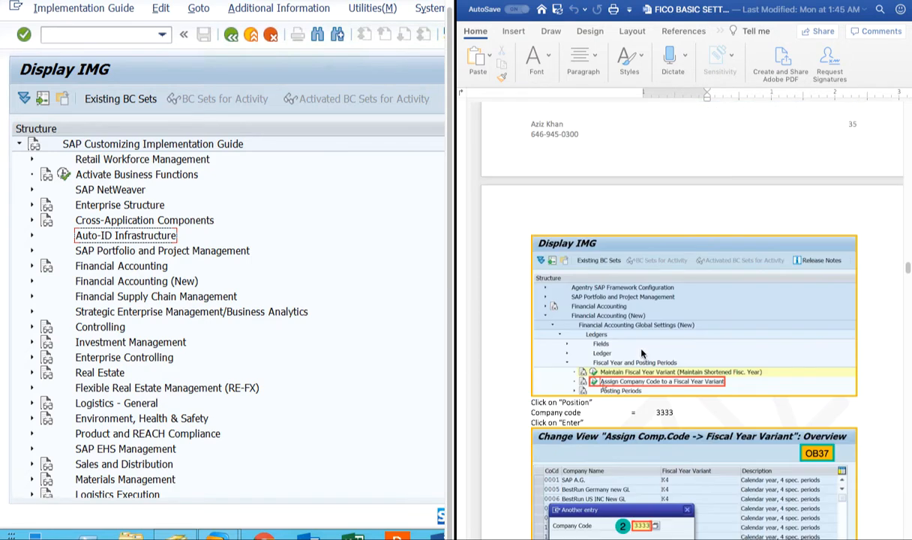
Step: Open Assign company code to credit control area from the Enterprise Structure Financial Accounting assignments, and return to the implementation guide
{"action": "left_click", "coordinate": [32, 204]}
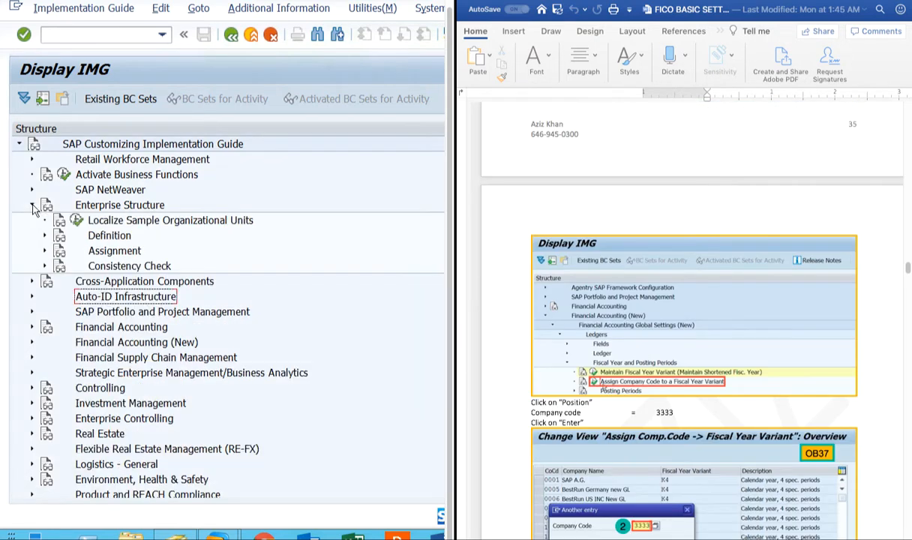
{"action": "left_click", "coordinate": [44, 251]}
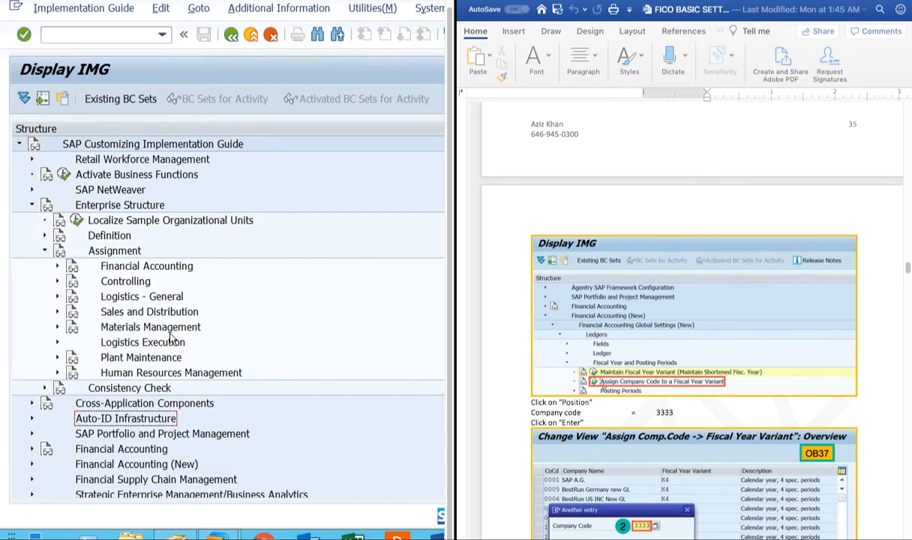
{"action": "left_click", "coordinate": [57, 266]}
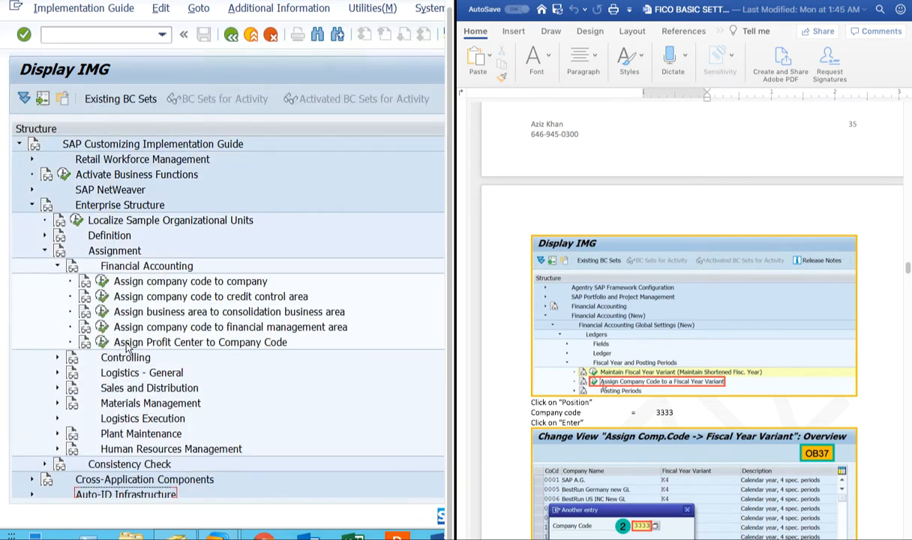
{"action": "left_click", "coordinate": [102, 296]}
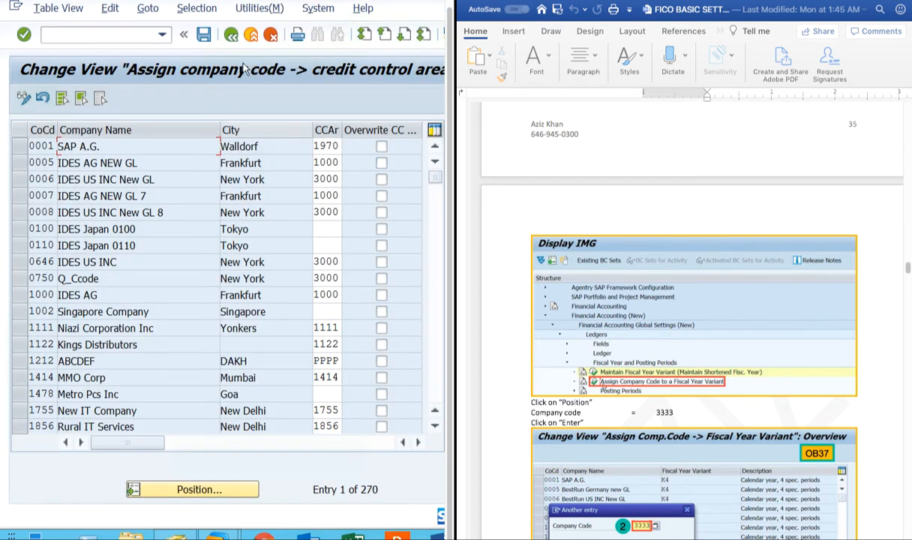
{"action": "left_click", "coordinate": [231, 36]}
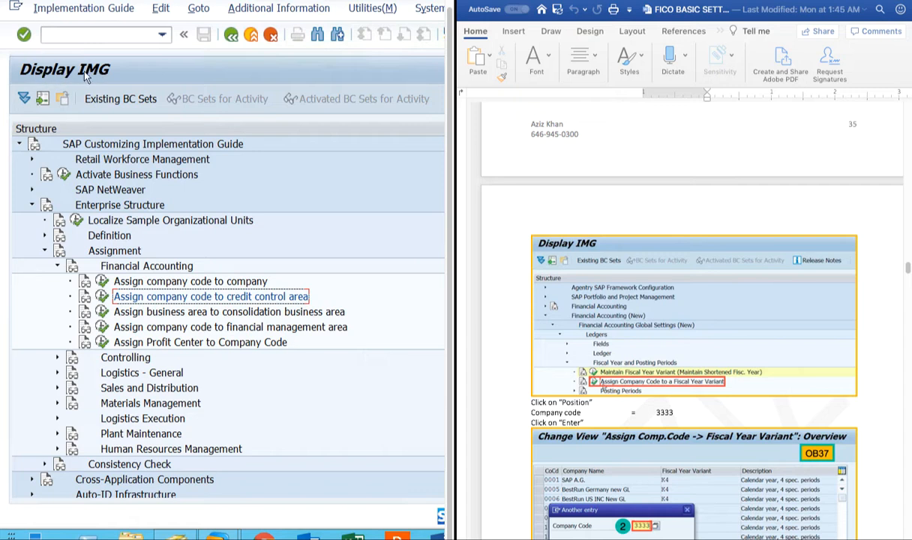
Step: Leave the implementation guide, reopen the SAP Reference IMG twice to demonstrate how it is reached, and return to the project execution screen
{"action": "left_click", "coordinate": [234, 38]}
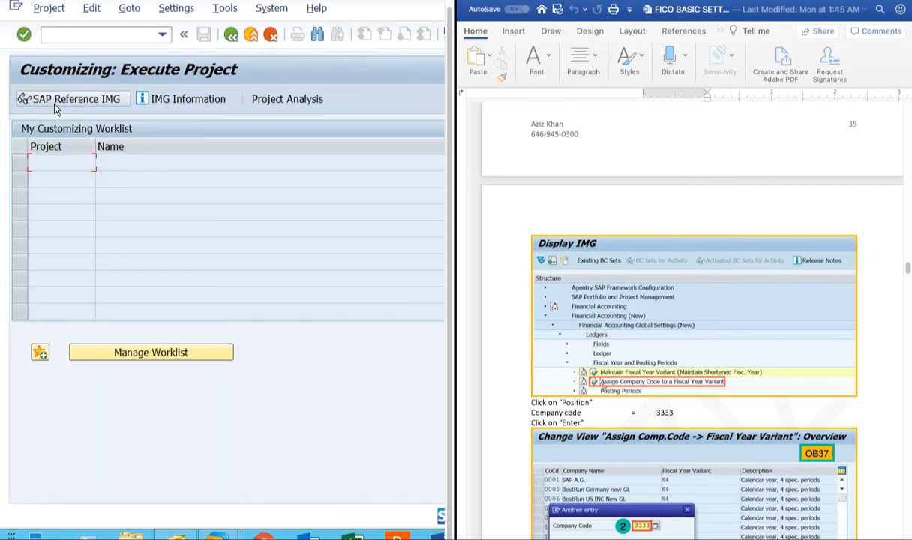
{"action": "left_click", "coordinate": [90, 102]}
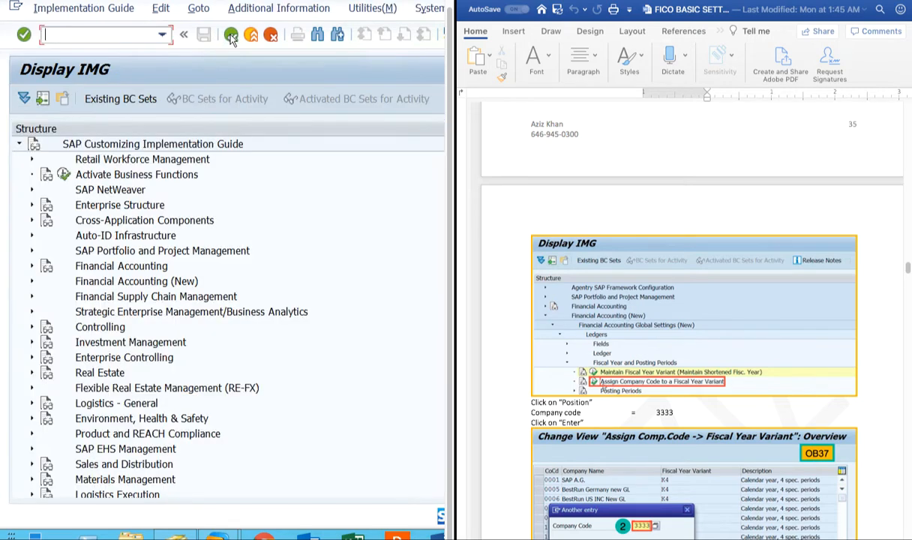
{"action": "left_click", "coordinate": [232, 37]}
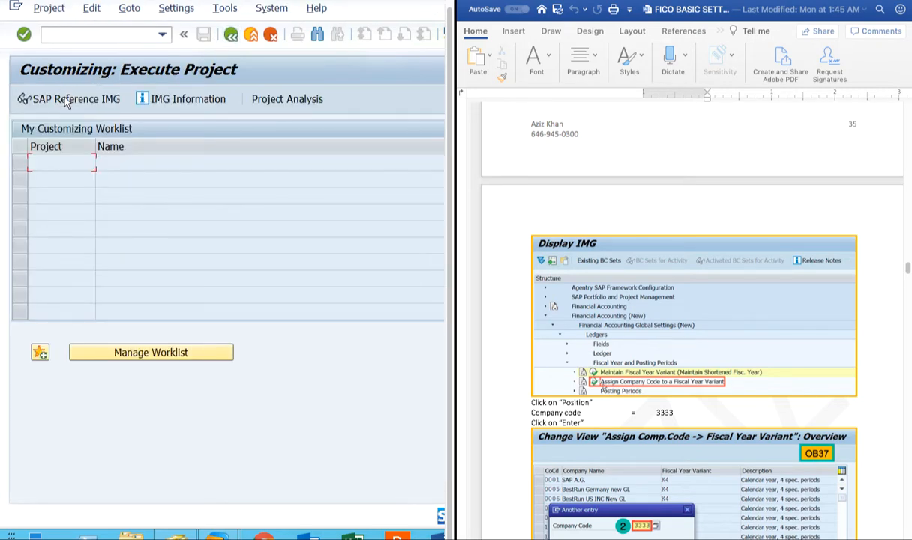
{"action": "left_click", "coordinate": [66, 101]}
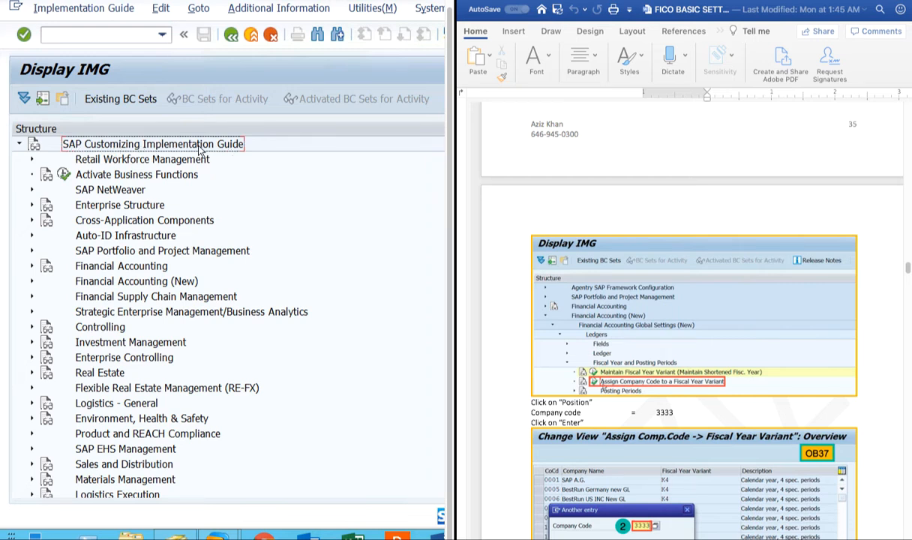
{"action": "left_click", "coordinate": [231, 35]}
Step: Review the training document's fiscal year variant pages backward from the OB37 assignment to the system-defined variants
{"action": "scroll", "coordinate": [588, 300], "scroll_direction": "up", "scroll_amount": 4}
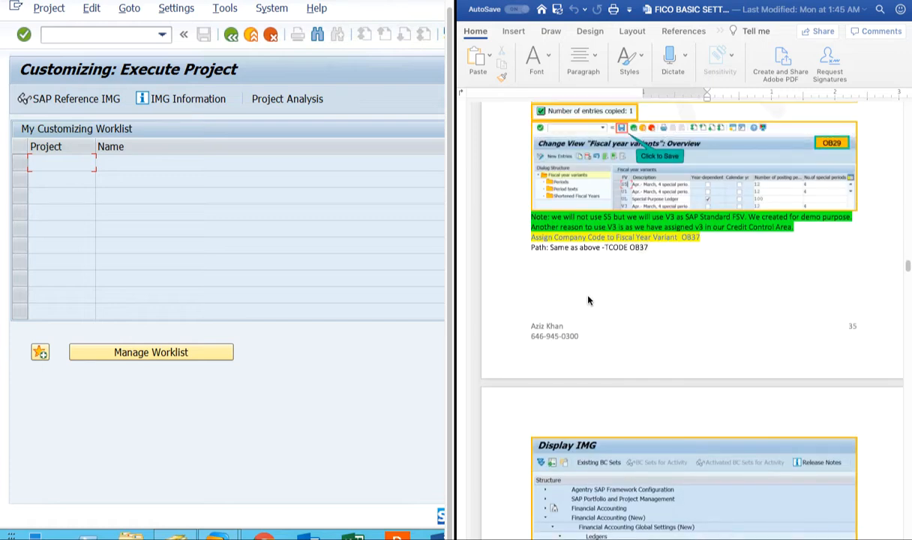
{"action": "scroll", "coordinate": [588, 300], "scroll_direction": "up", "scroll_amount": 3}
{"action": "scroll", "coordinate": [588, 299], "scroll_direction": "up", "scroll_amount": 13}
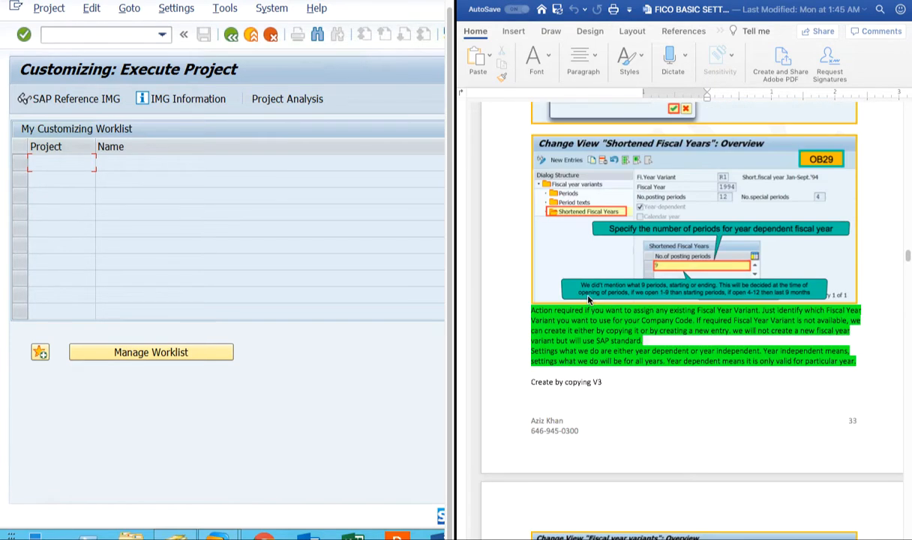
{"action": "scroll", "coordinate": [588, 300], "scroll_direction": "down", "scroll_amount": 8}
{"action": "scroll", "coordinate": [586, 350], "scroll_direction": "up", "scroll_amount": 12}
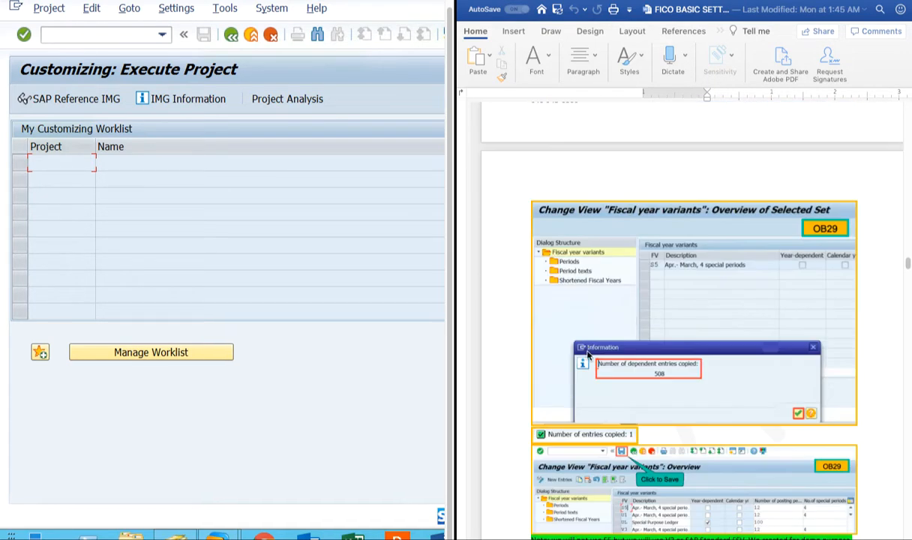
{"action": "scroll", "coordinate": [630, 285], "scroll_direction": "down", "scroll_amount": 5}
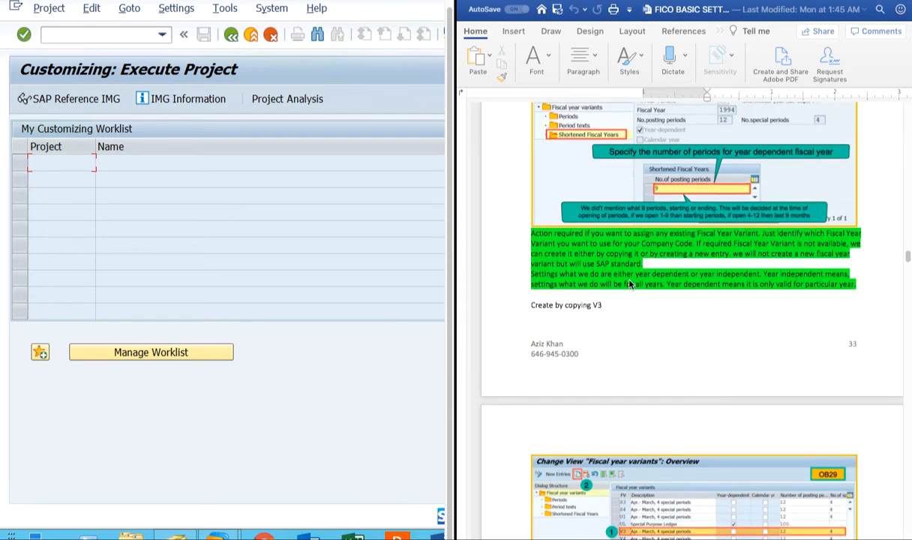
{"action": "scroll", "coordinate": [630, 285], "scroll_direction": "up", "scroll_amount": 15}
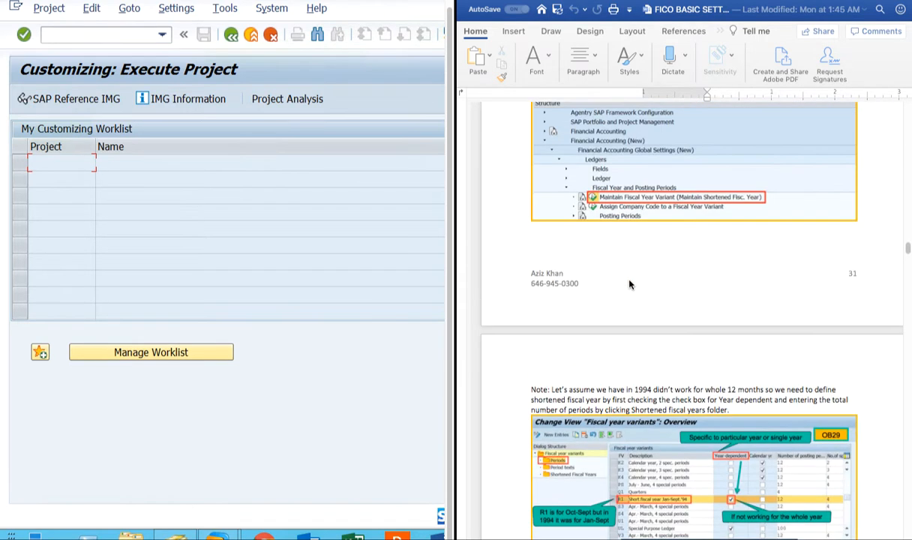
{"action": "scroll", "coordinate": [632, 288], "scroll_direction": "up", "scroll_amount": 8}
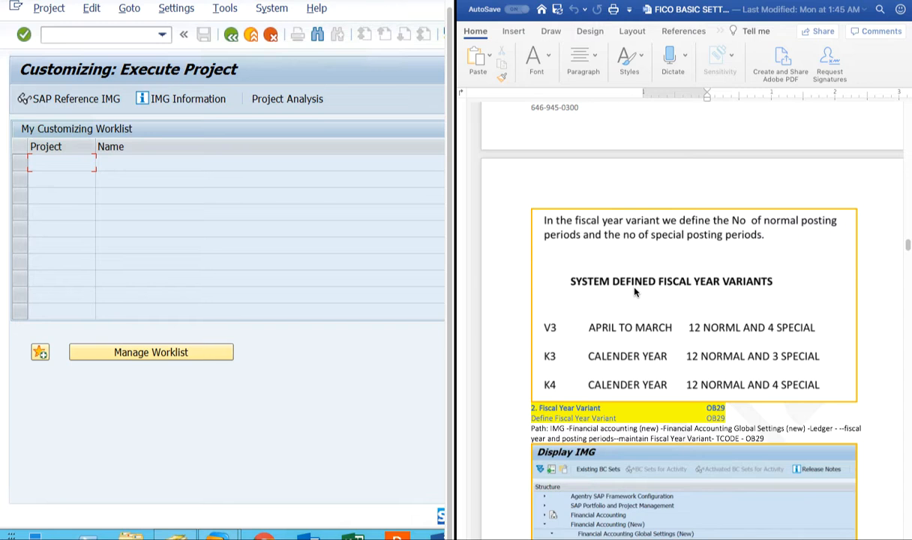
Step: Examine the IMG path for maintaining the fiscal year variant under the OB29 heading, highlighting it in the document
{"action": "scroll", "coordinate": [634, 291], "scroll_direction": "down", "scroll_amount": 3}
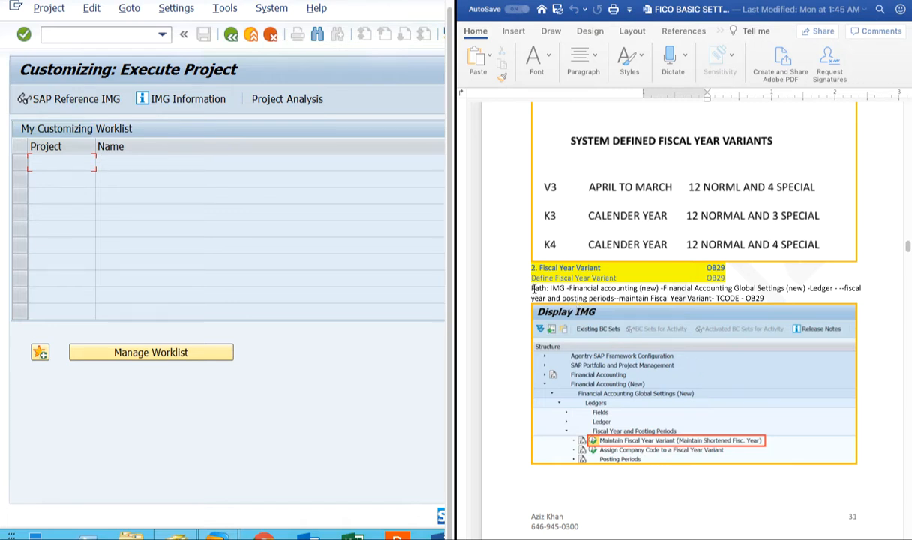
{"action": "left_click_drag", "start_coordinate": [551, 288], "coordinate": [811, 292]}
{"action": "scroll", "coordinate": [818, 291], "scroll_direction": "up", "scroll_amount": 1}
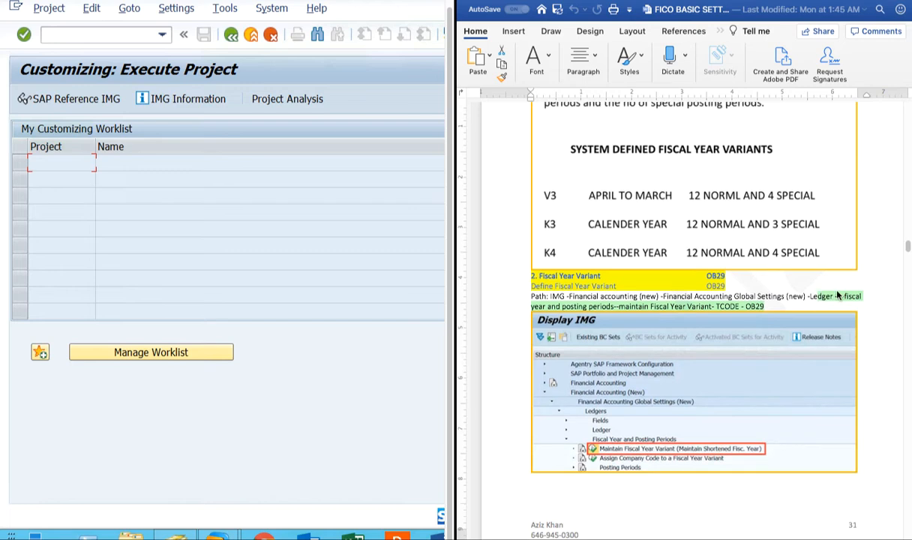
{"action": "left_click", "coordinate": [507, 307]}
{"action": "left_click", "coordinate": [545, 306]}
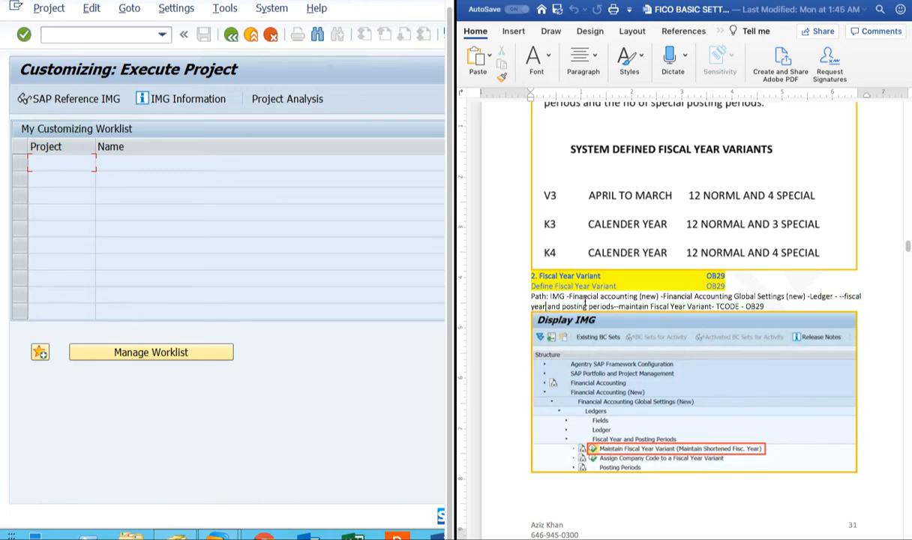
Step: Search the training document for "credit control area"
{"action": "scroll", "coordinate": [586, 299], "scroll_direction": "up", "scroll_amount": 5}
{"action": "scroll", "coordinate": [589, 299], "scroll_direction": "up", "scroll_amount": 10}
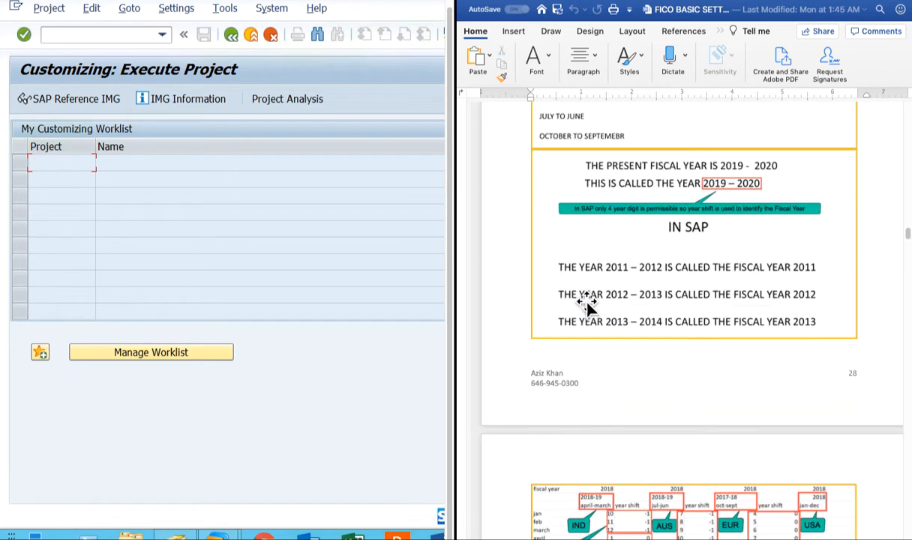
{"action": "left_click", "coordinate": [881, 10]}
{"action": "type", "text": "credit cont"}
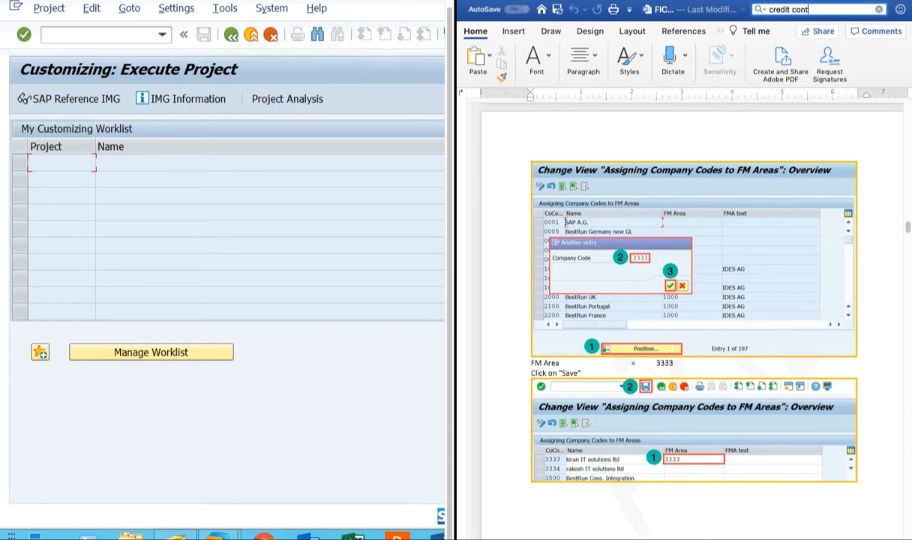
{"action": "type", "text": "rol area"}
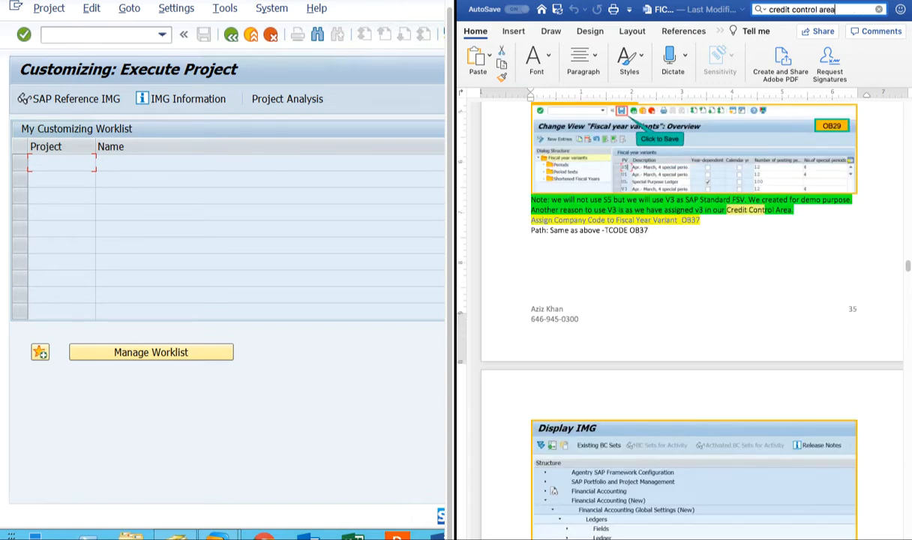
{"action": "key", "text": "Return"}
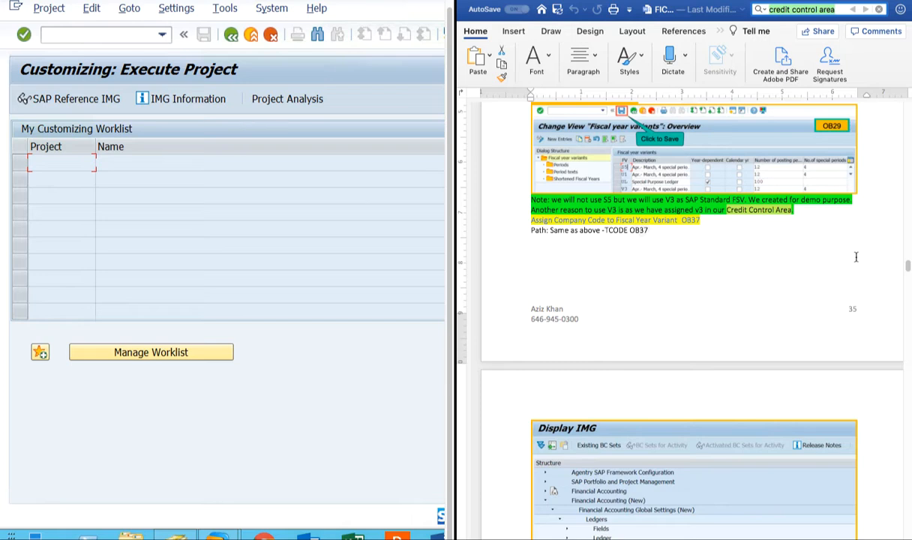
Step: Go back through earlier search matches to the company code to credit control area assignment, and highlight its path label and code OB38
{"action": "scroll", "coordinate": [843, 239], "scroll_direction": "up", "scroll_amount": 10}
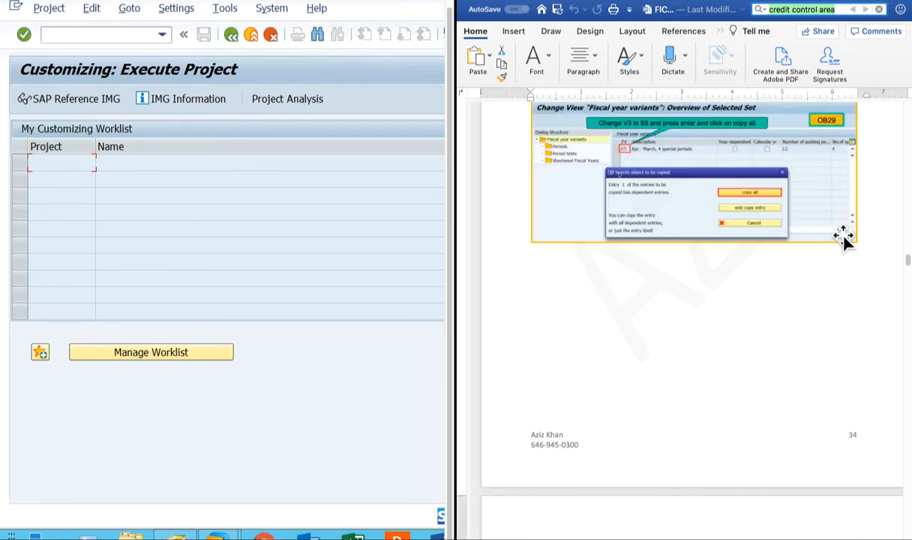
{"action": "scroll", "coordinate": [843, 239], "scroll_direction": "up", "scroll_amount": 3}
{"action": "scroll", "coordinate": [843, 238], "scroll_direction": "up", "scroll_amount": 8}
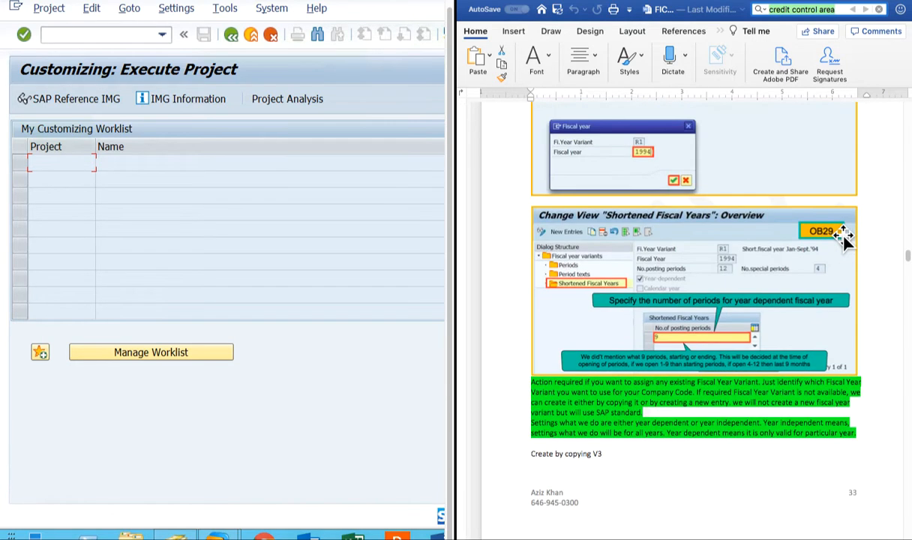
{"action": "left_click", "coordinate": [854, 25]}
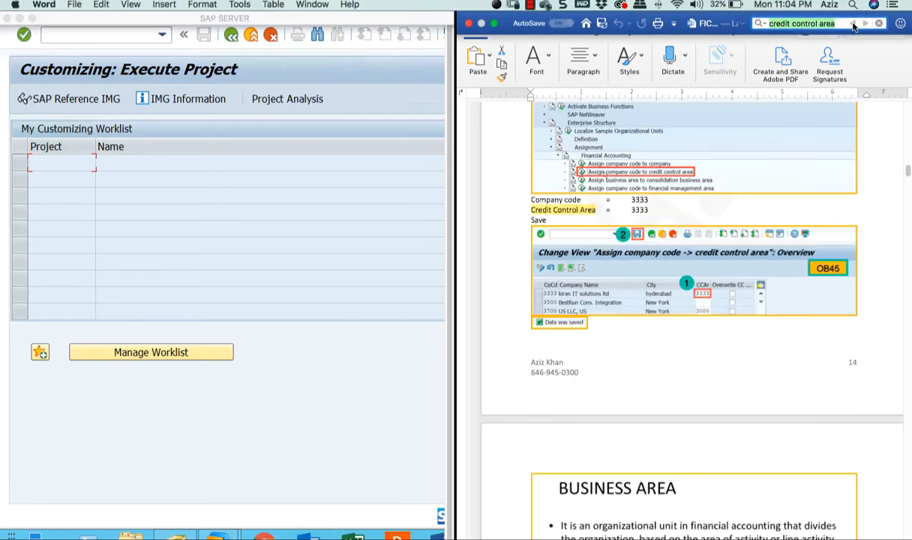
{"action": "left_click", "coordinate": [854, 24]}
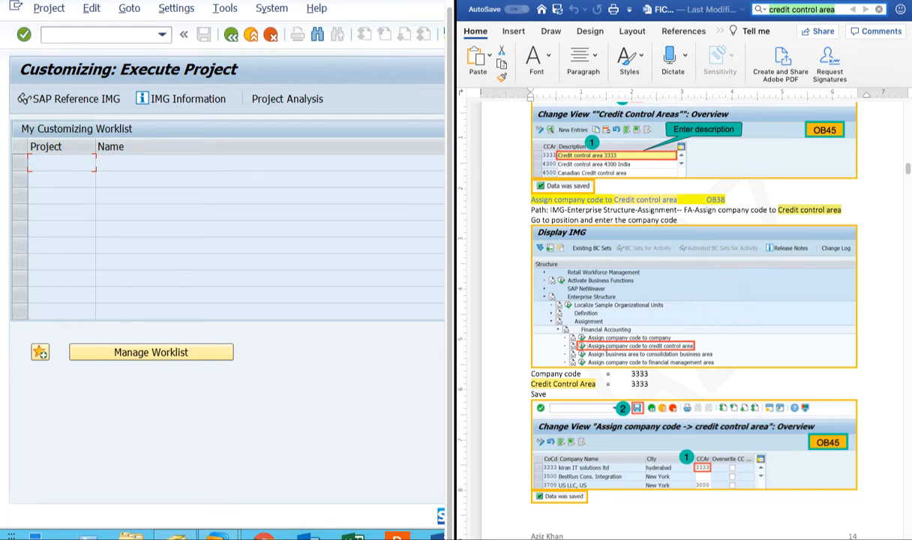
{"action": "scroll", "coordinate": [497, 210], "scroll_direction": "up", "scroll_amount": 3}
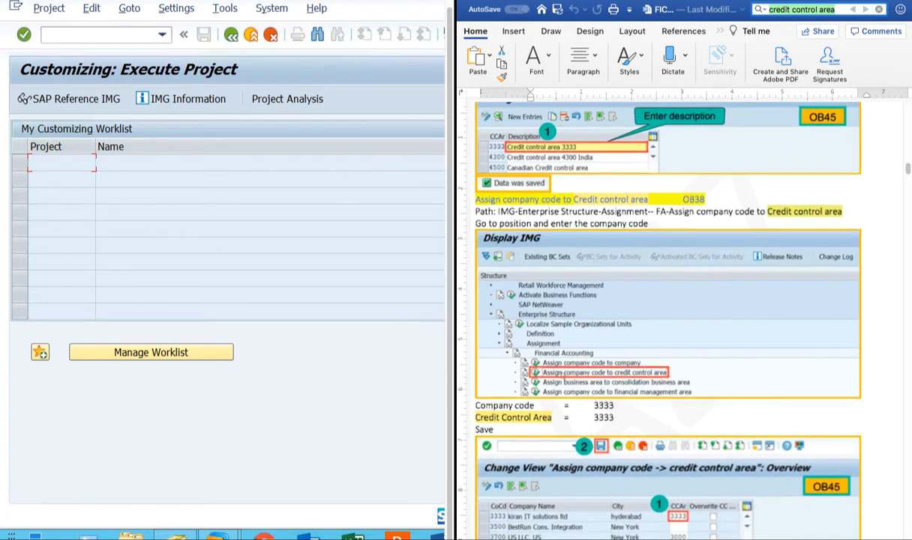
{"action": "left_click_drag", "start_coordinate": [473, 211], "coordinate": [493, 210]}
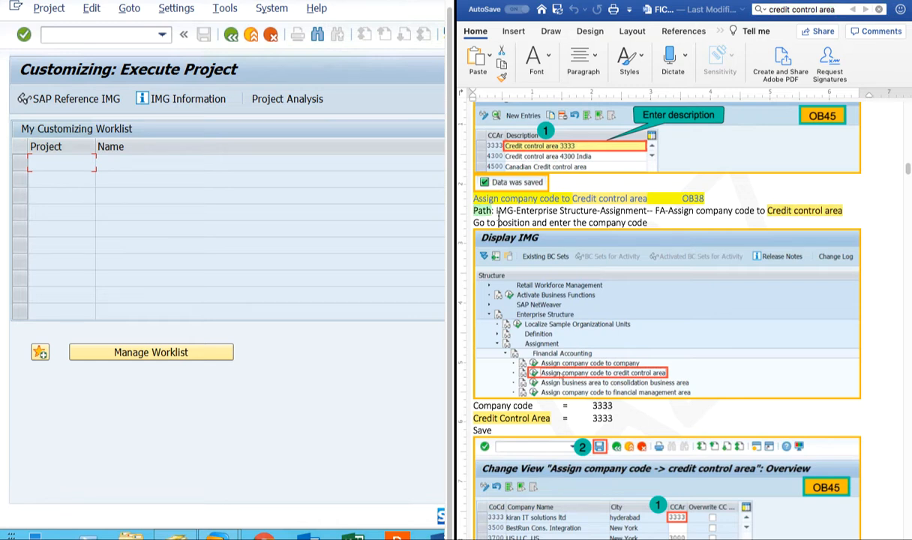
{"action": "double_click", "coordinate": [685, 199]}
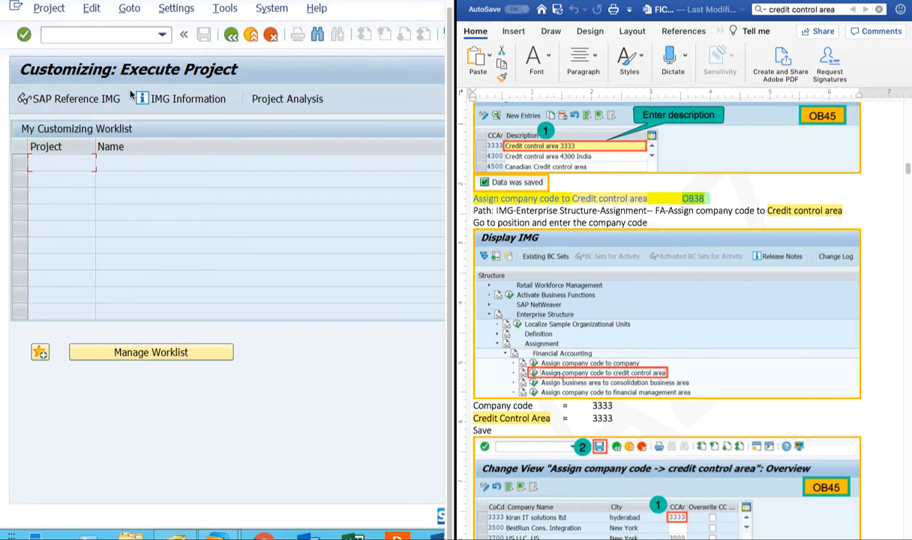
Step: Return to SAP Easy Access, reopen the SAP Reference IMG through SPRO, and expand the Financial Accounting definitions under Enterprise Structure
{"action": "left_click", "coordinate": [230, 35]}
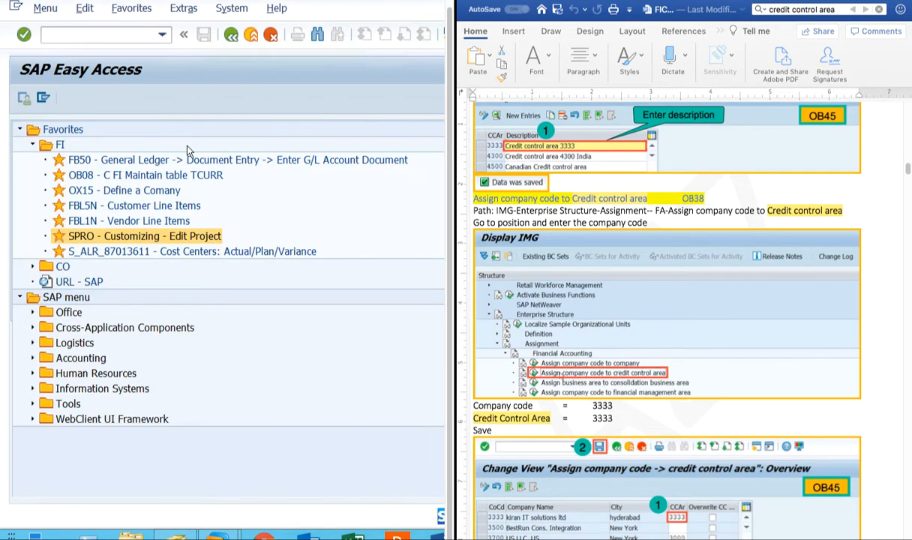
{"action": "double_click", "coordinate": [85, 233]}
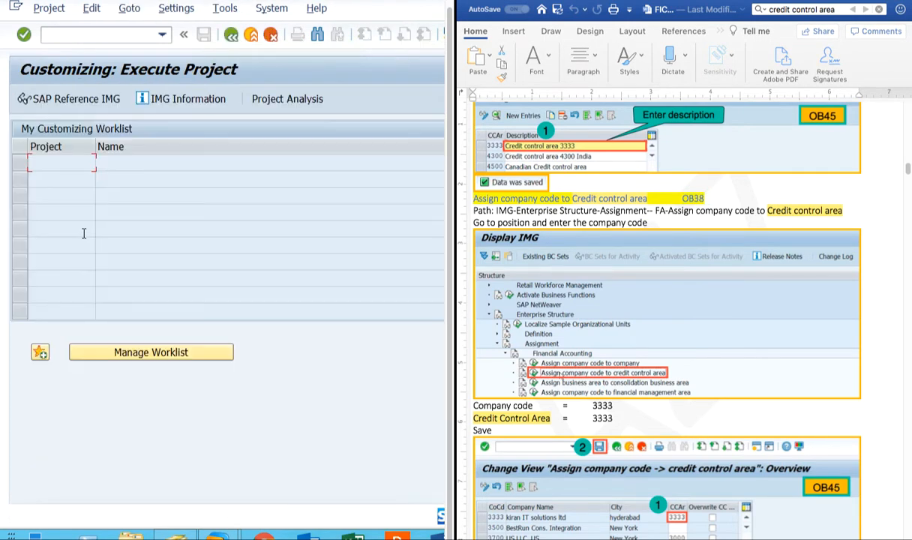
{"action": "left_click", "coordinate": [67, 98]}
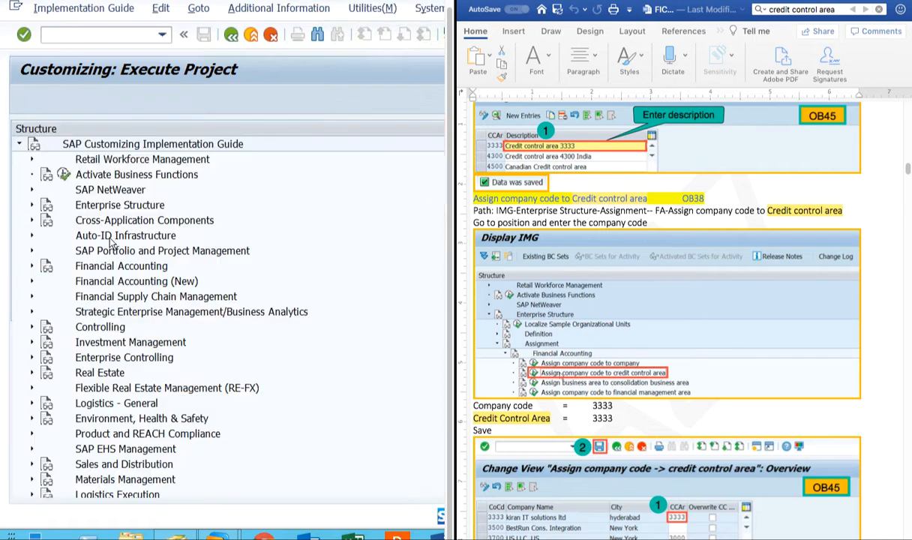
{"action": "left_click", "coordinate": [31, 206]}
{"action": "left_click", "coordinate": [44, 234]}
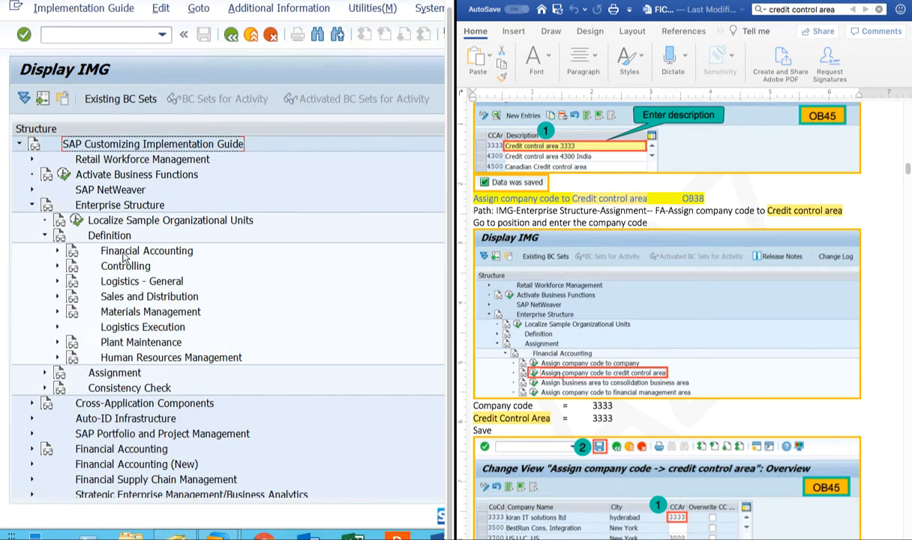
{"action": "left_click", "coordinate": [57, 249]}
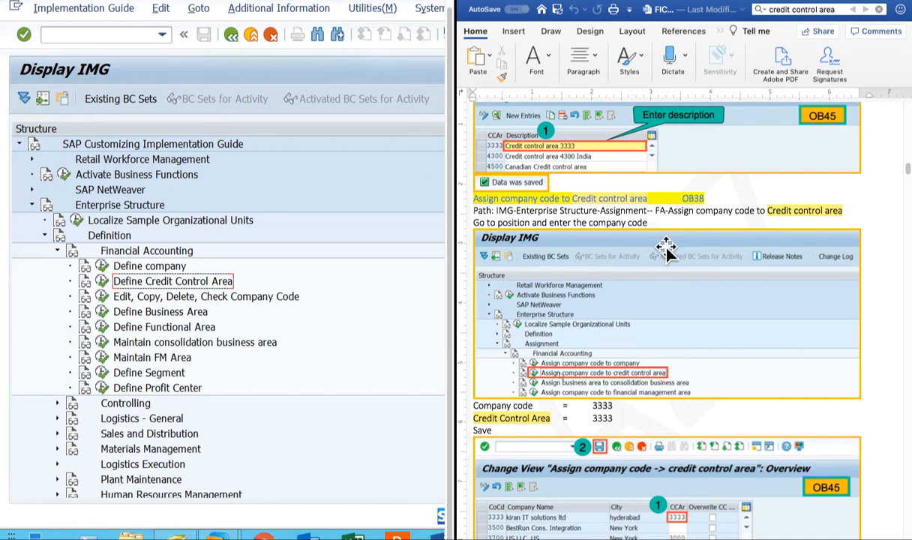
{"action": "type", "text": "in"}
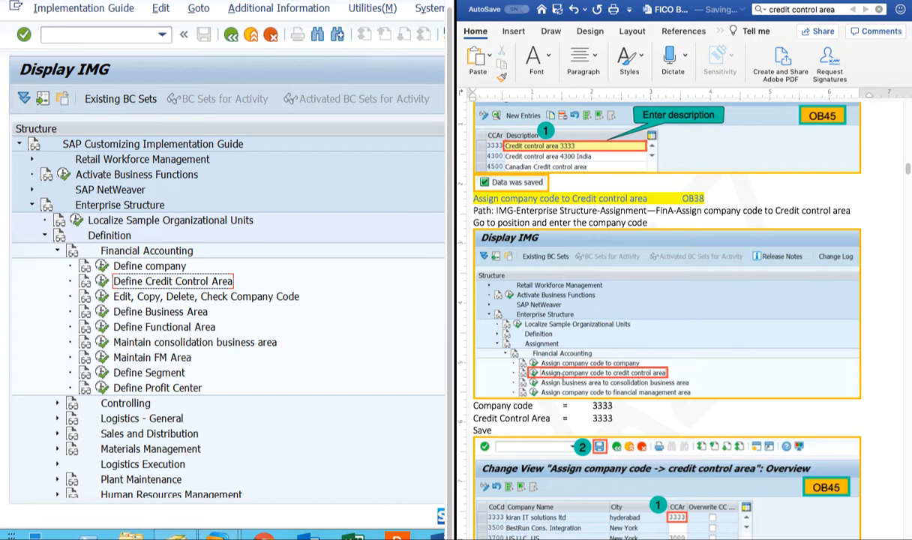
{"action": "type", "text": "ancial"}
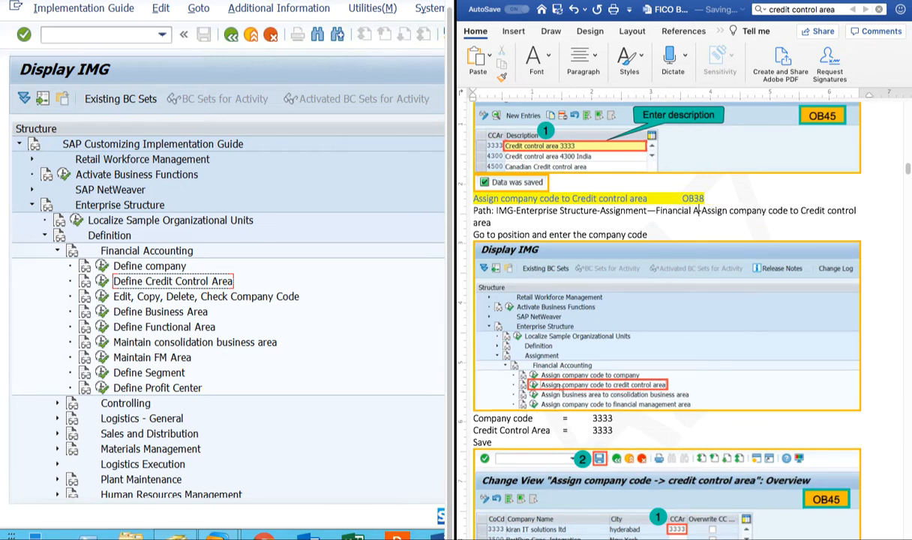
{"action": "key", "text": "BackSpace"}
{"action": "key", "text": "BackSpace"}
{"action": "key", "text": "BackSpace"}
{"action": "key", "text": "BackSpace"}
{"action": "key", "text": "BackSpace"}
{"action": "key", "text": "BackSpace"}
{"action": "key", "text": "BackSpace"}
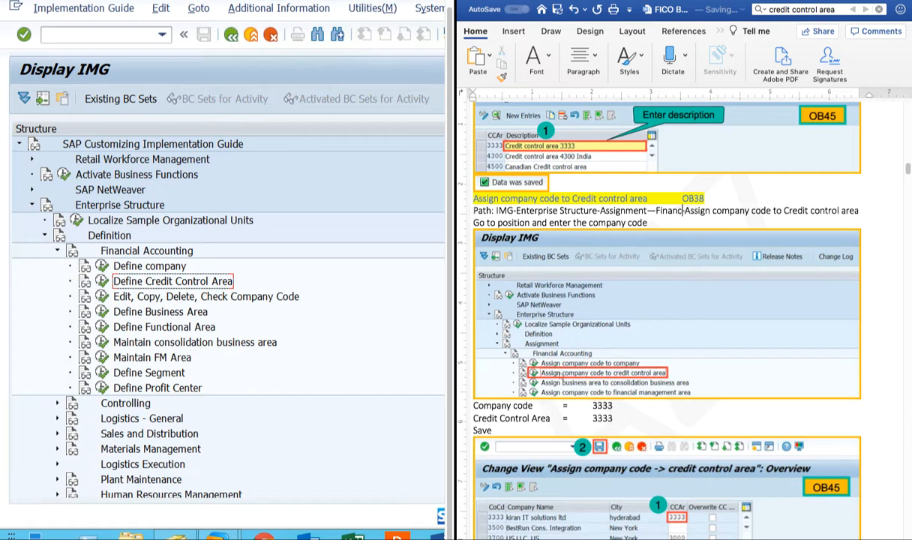
{"action": "key", "text": "BackSpace"}
{"action": "key", "text": "BackSpace"}
{"action": "key", "text": "BackSpace"}
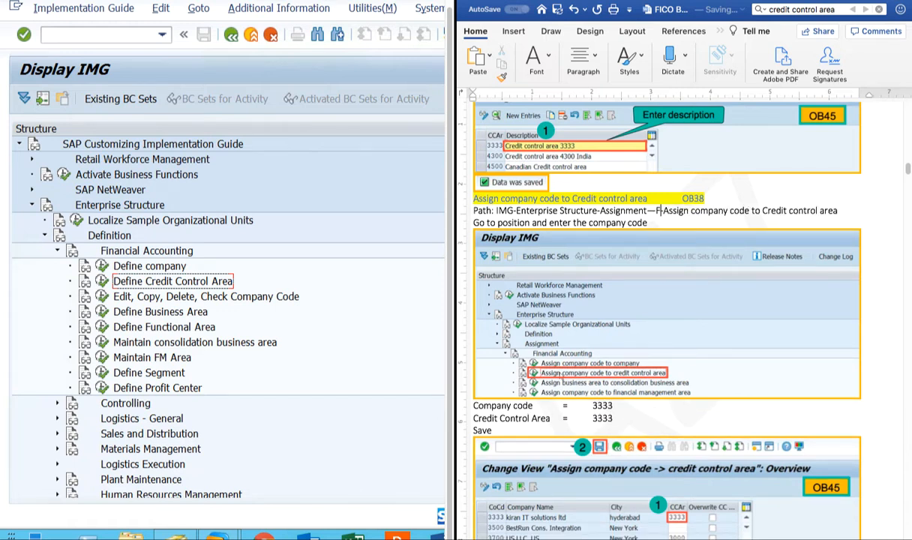
{"action": "type", "text": "A"}
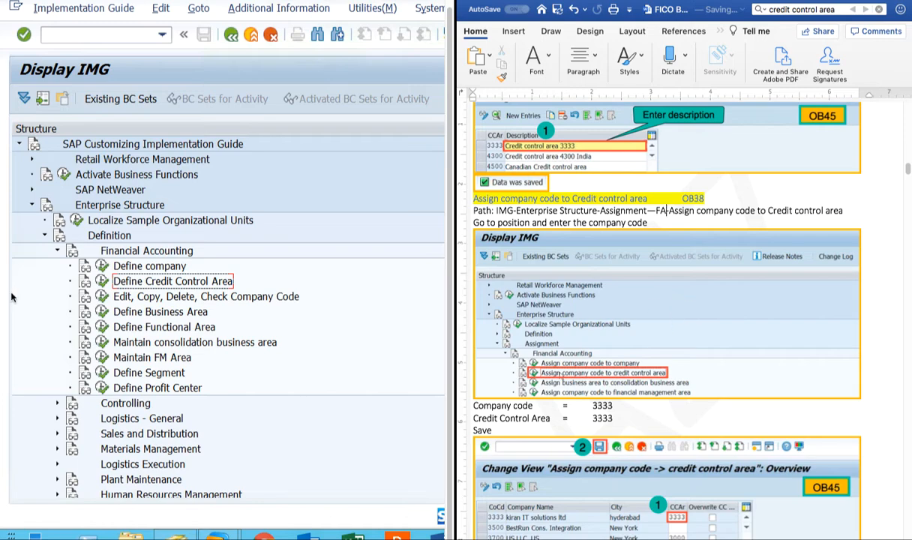
Step: Collapse the Financial Accounting definitions and the Enterprise Structure branch in the IMG tree
{"action": "left_click", "coordinate": [57, 247]}
{"action": "left_click", "coordinate": [45, 236]}
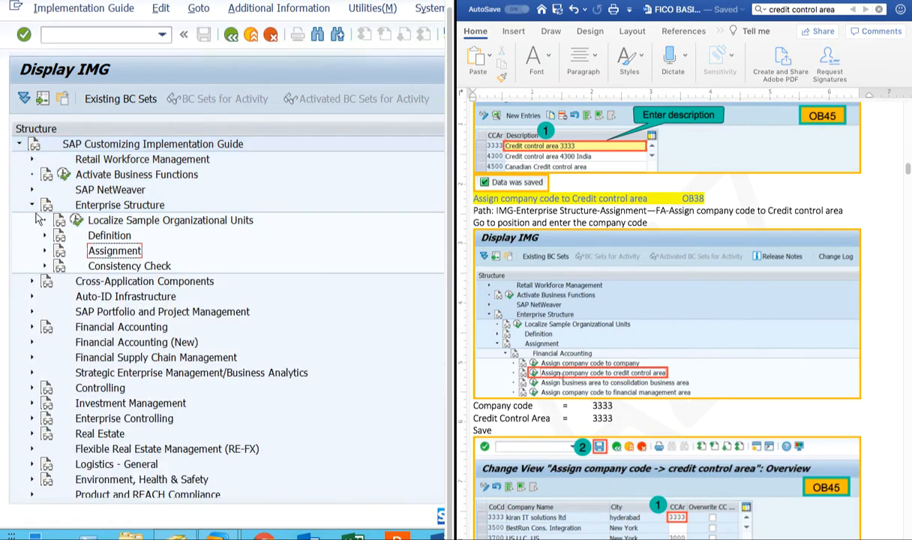
{"action": "left_click", "coordinate": [32, 206]}
Step: Go through the training document to the OB29 note on defining a shortened, year-dependent fiscal year
{"action": "scroll", "coordinate": [660, 360], "scroll_direction": "down", "scroll_amount": 15}
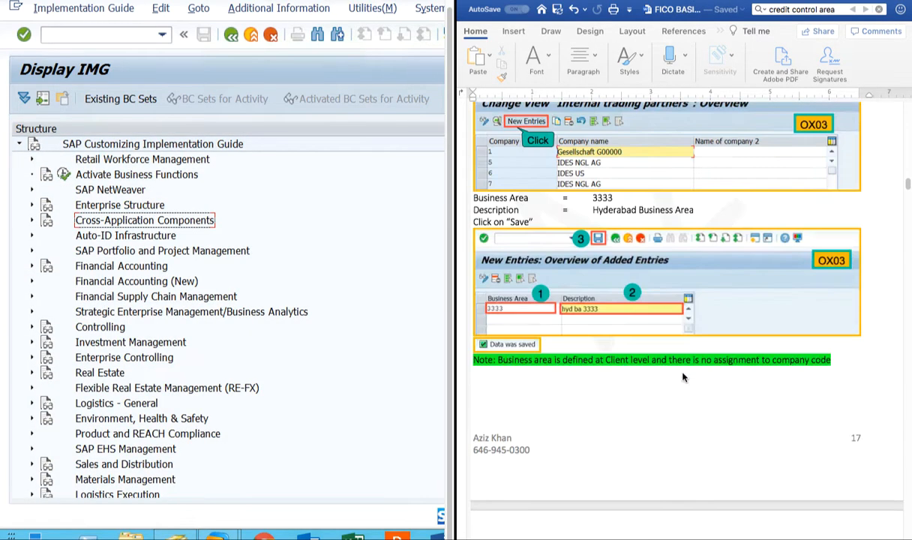
{"action": "scroll", "coordinate": [682, 377], "scroll_direction": "down", "scroll_amount": 20}
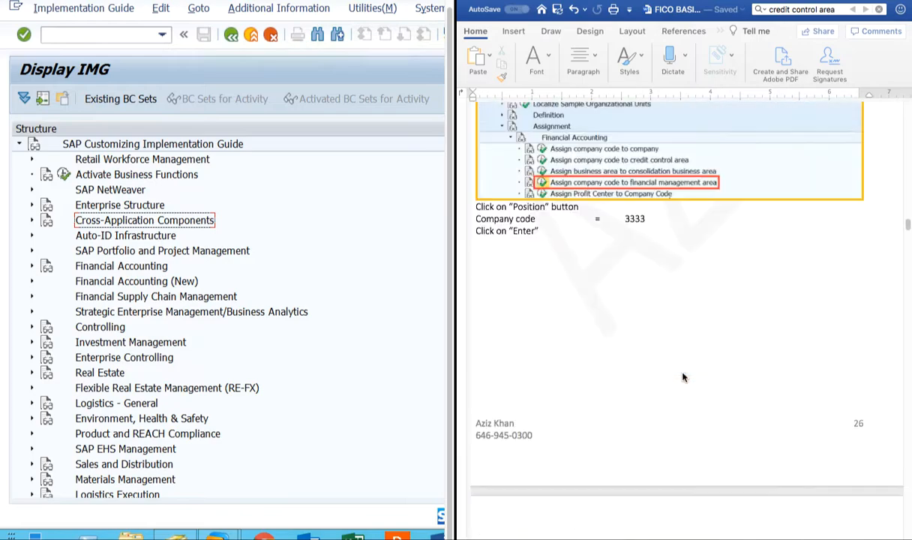
{"action": "scroll", "coordinate": [683, 377], "scroll_direction": "down", "scroll_amount": 20}
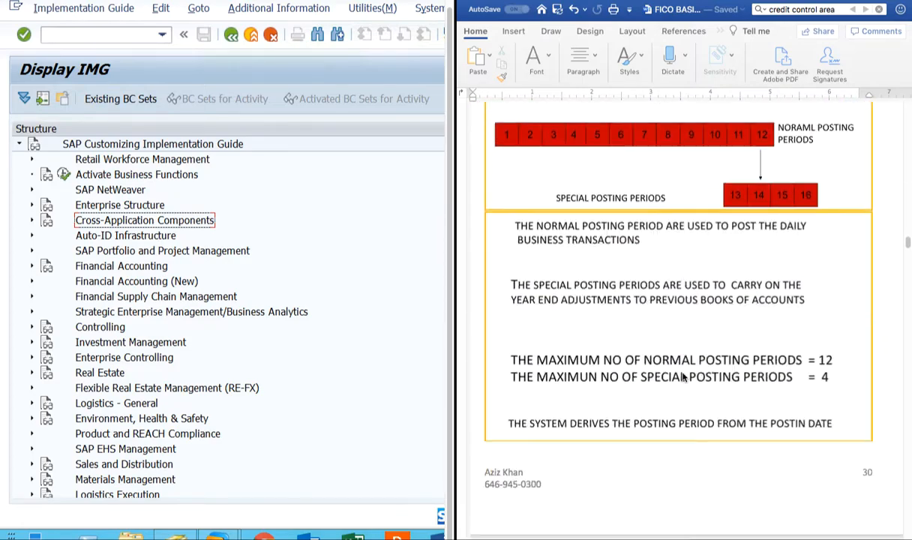
{"action": "scroll", "coordinate": [682, 377], "scroll_direction": "down", "scroll_amount": 20}
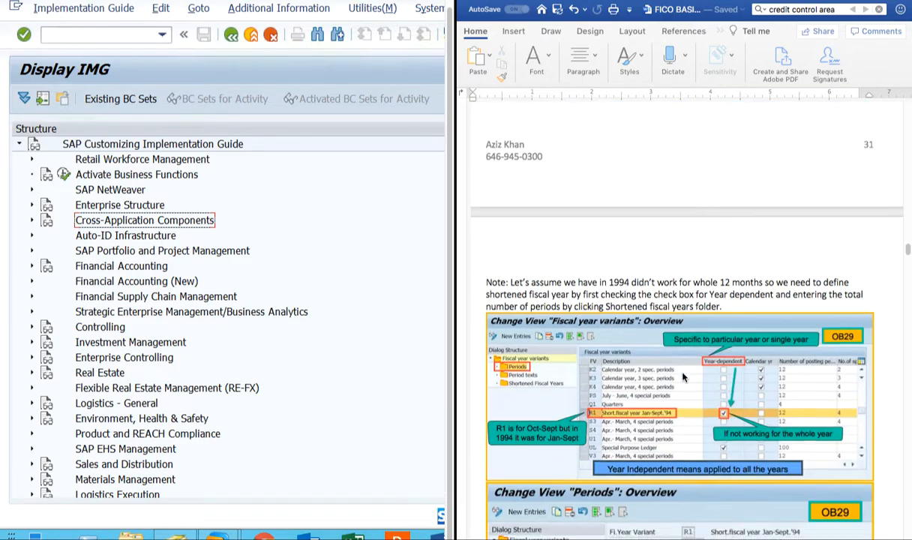
{"action": "scroll", "coordinate": [683, 377], "scroll_direction": "down", "scroll_amount": 4}
{"action": "scroll", "coordinate": [683, 377], "scroll_direction": "up", "scroll_amount": 5}
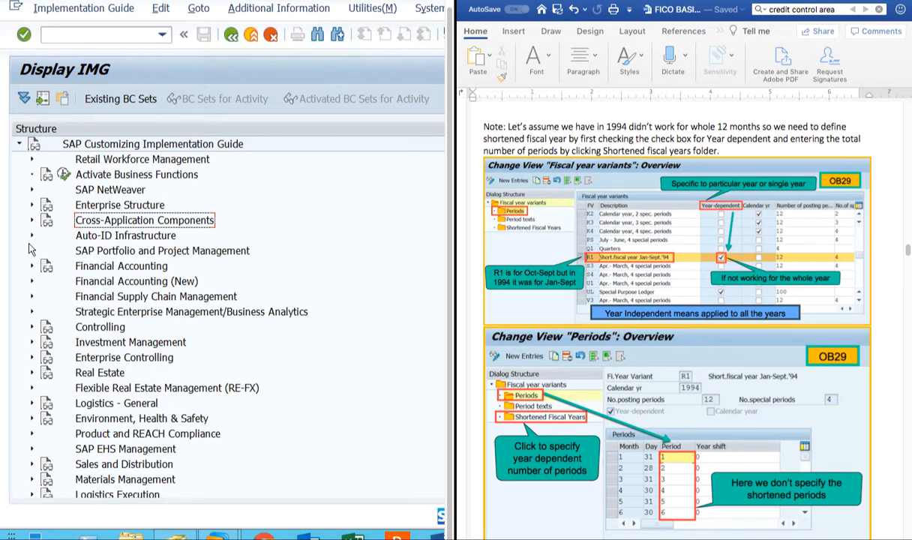
Step: Review the company, credit control area and business area definitions for Financial Accounting under Enterprise Structure, and collapse that branch
{"action": "left_click", "coordinate": [32, 205]}
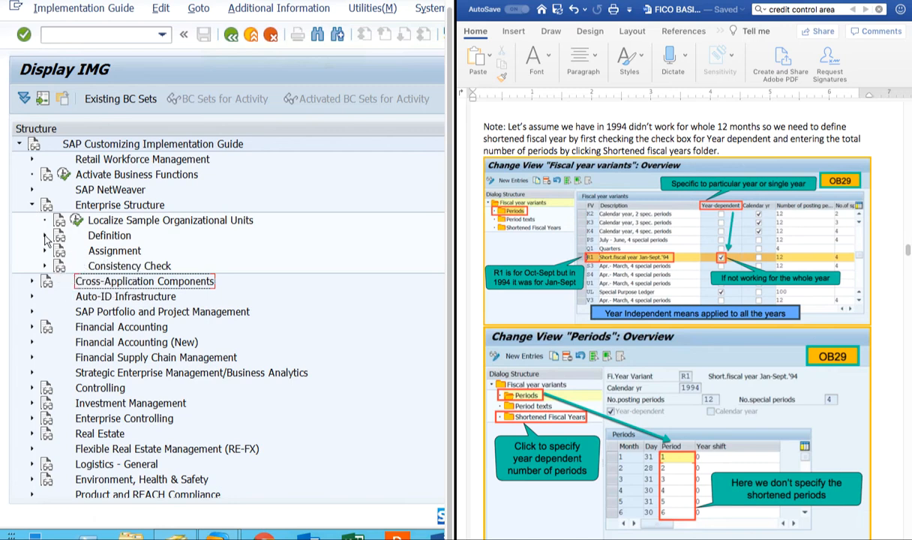
{"action": "left_click", "coordinate": [45, 236]}
{"action": "left_click", "coordinate": [57, 250]}
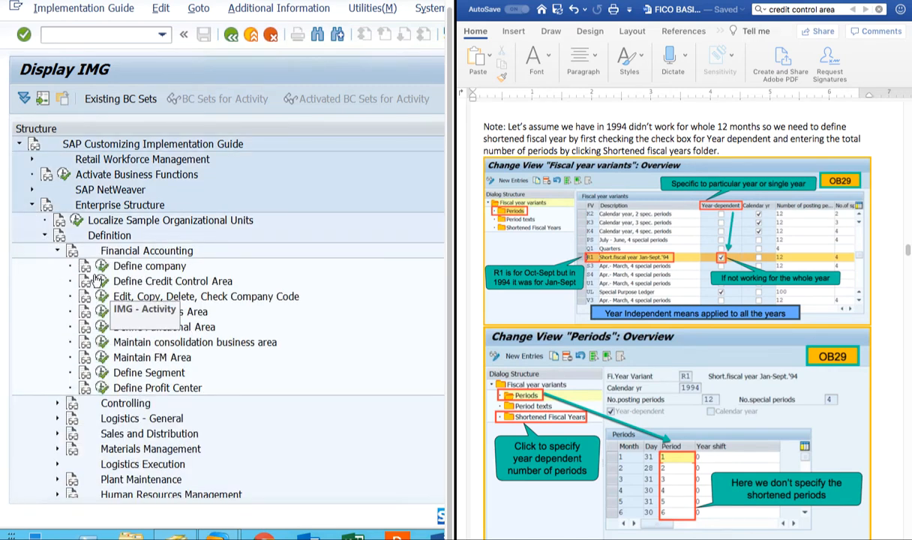
{"action": "left_click", "coordinate": [150, 265]}
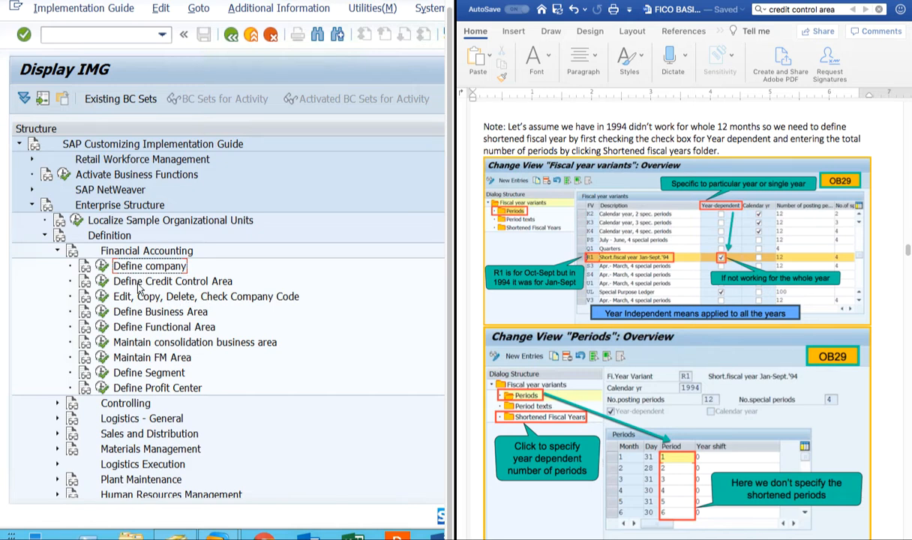
{"action": "left_click", "coordinate": [212, 284]}
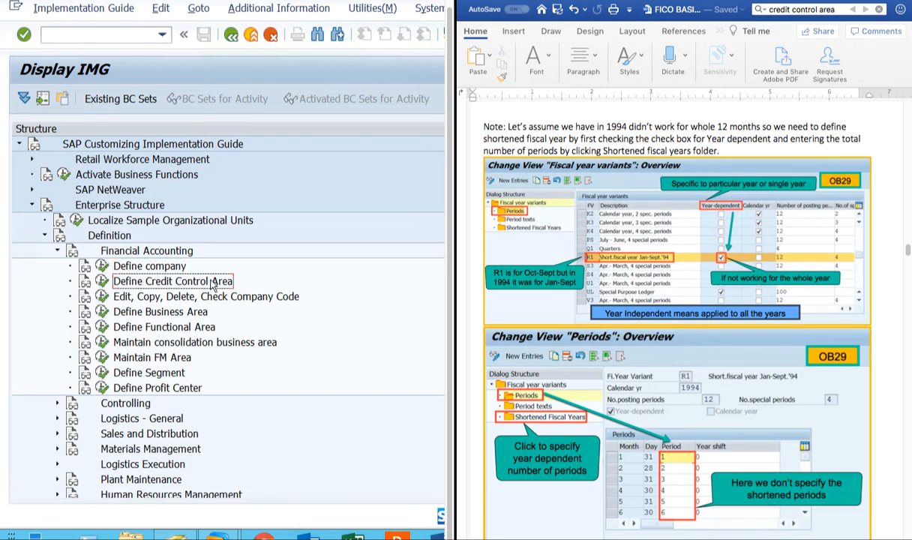
{"action": "left_click", "coordinate": [139, 309]}
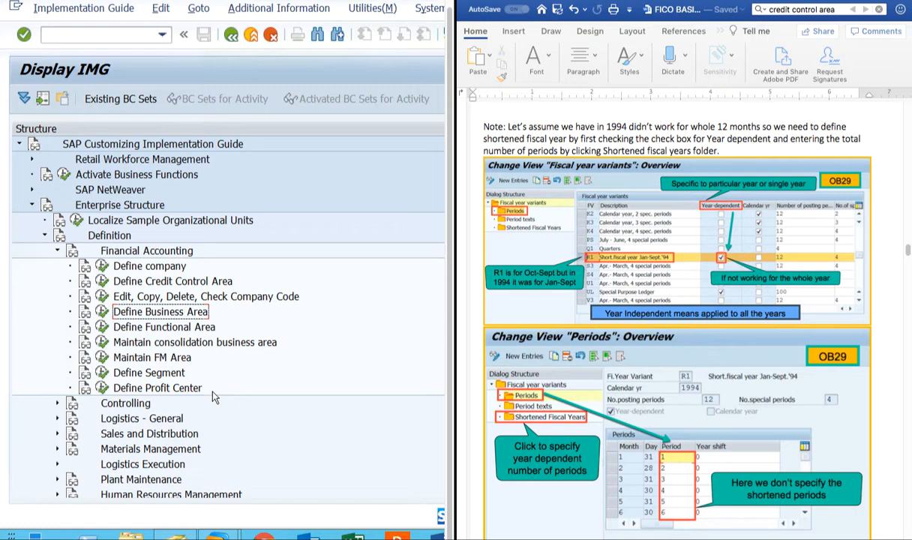
{"action": "left_click", "coordinate": [58, 252]}
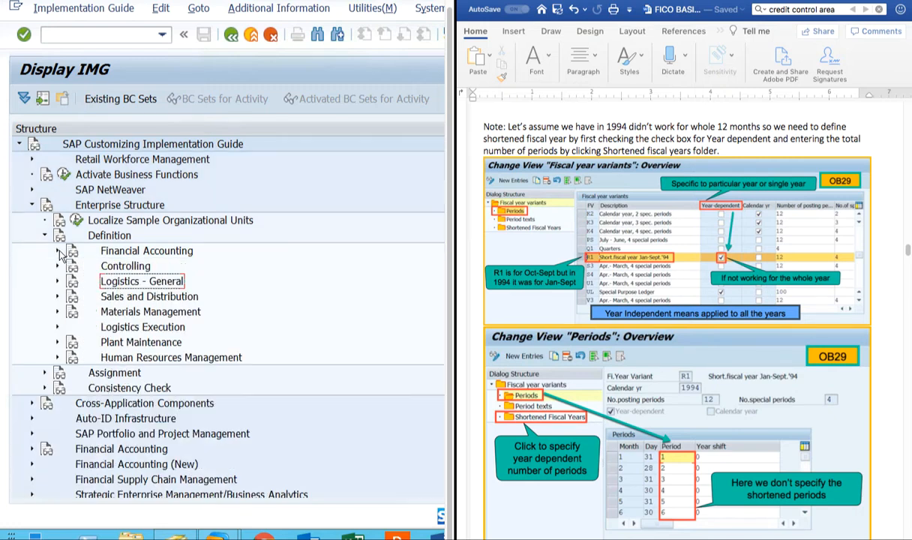
{"action": "left_click", "coordinate": [45, 238]}
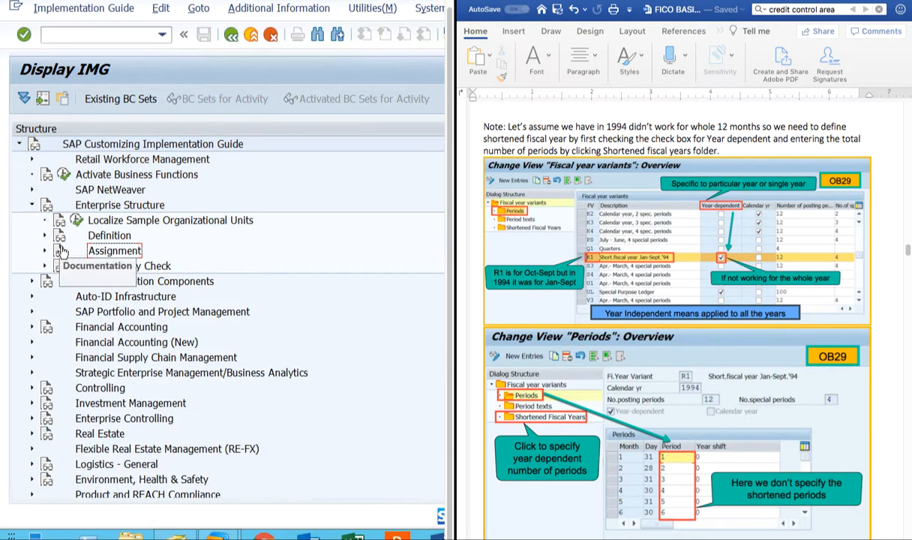
{"action": "left_click", "coordinate": [32, 204]}
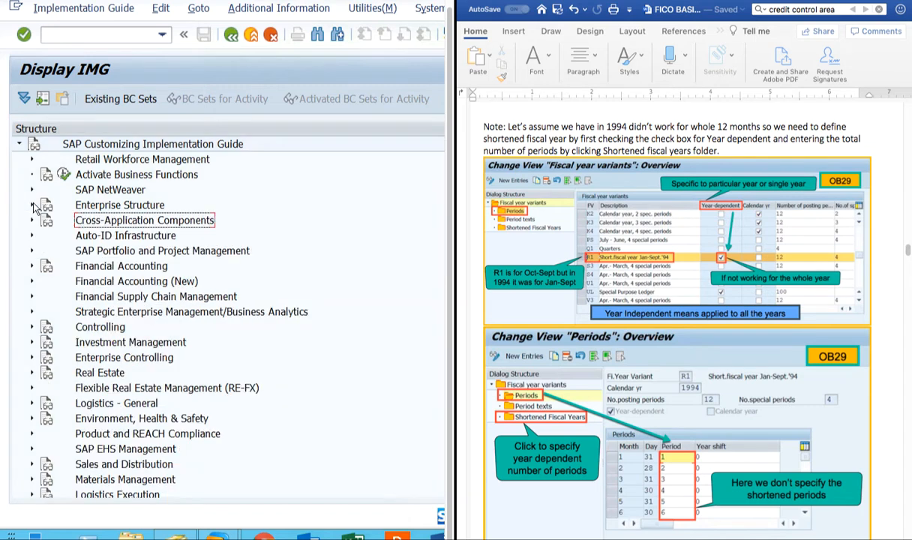
Step: Trace the IMG path from Financial Accounting (New) through Global Settings and Ledgers to Maintain Fiscal Year Variant, and collapse the branch
{"action": "left_click", "coordinate": [32, 281]}
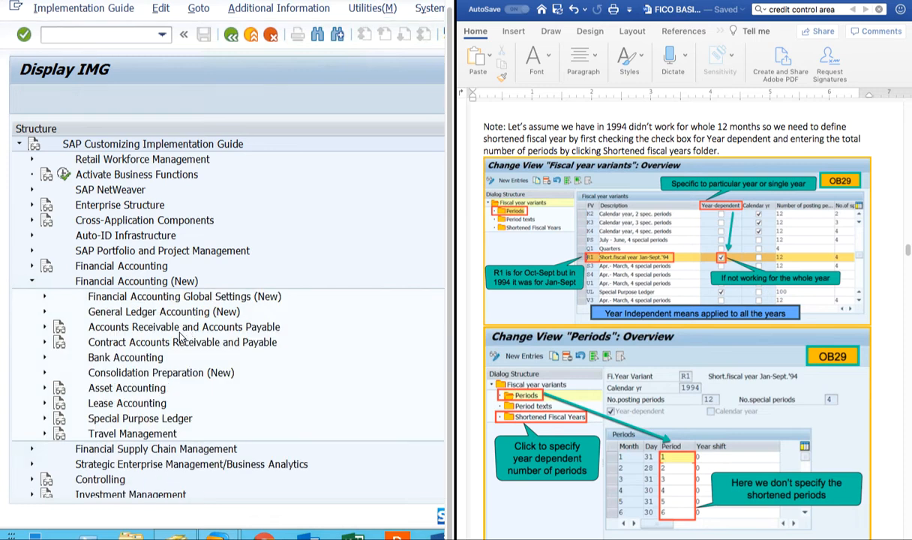
{"action": "left_click", "coordinate": [45, 296]}
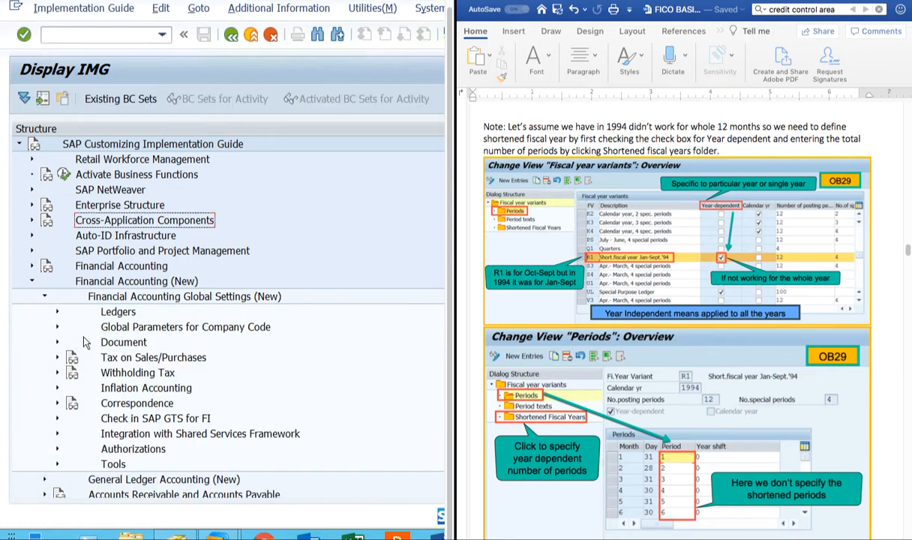
{"action": "left_click", "coordinate": [57, 312]}
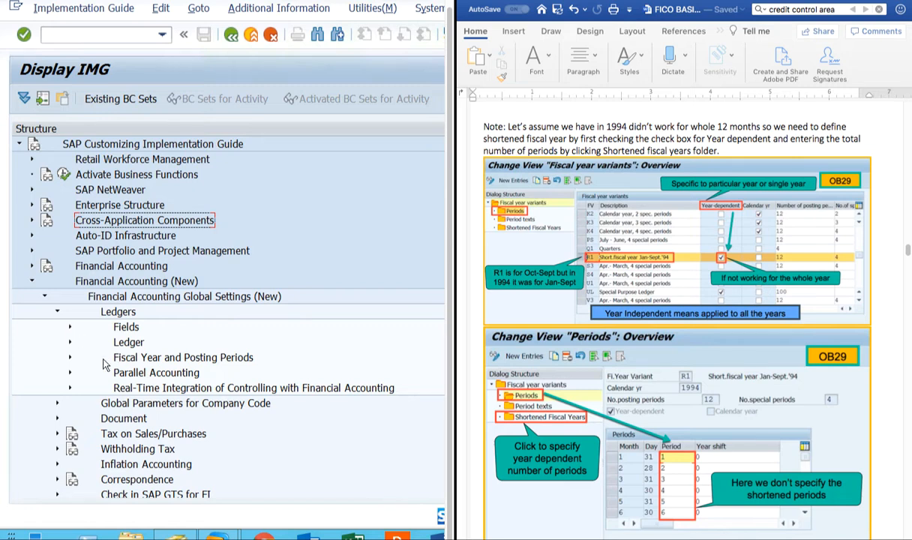
{"action": "left_click", "coordinate": [69, 358]}
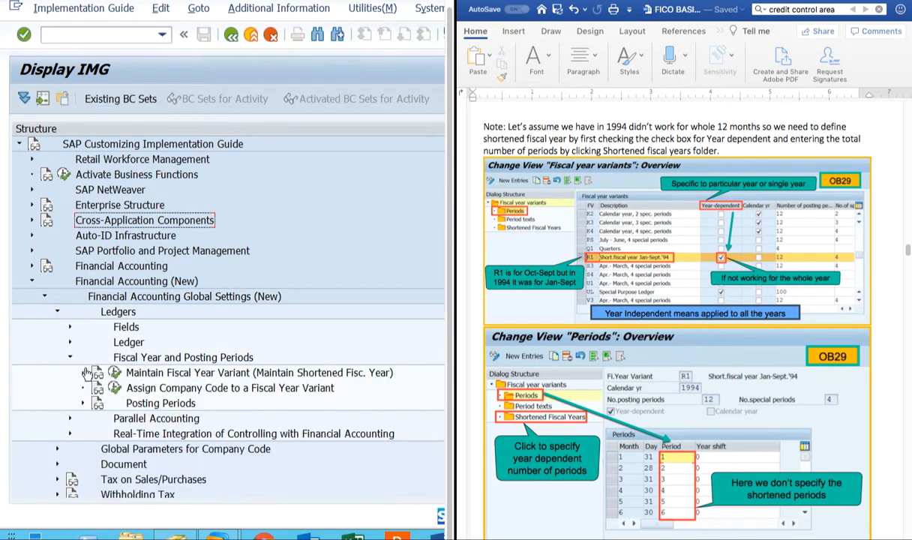
{"action": "left_click", "coordinate": [155, 375]}
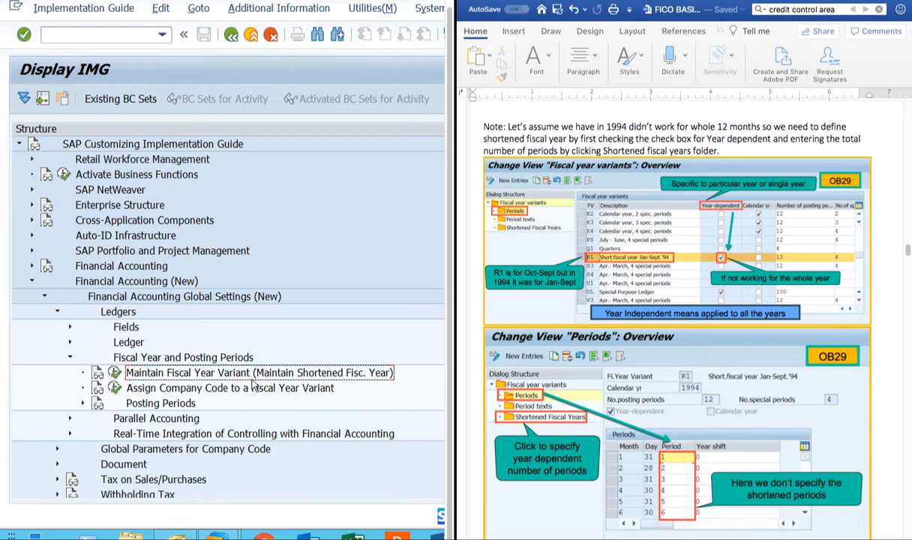
{"action": "left_click", "coordinate": [44, 298]}
{"action": "left_click", "coordinate": [31, 281]}
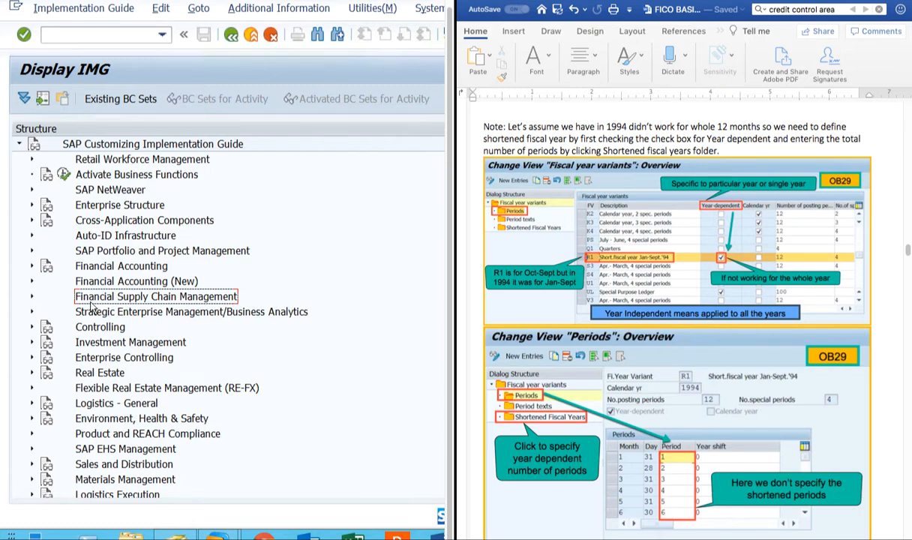
Step: Find the document section on assigning a company code to a fiscal year variant, OB37, and examine its path
{"action": "scroll", "coordinate": [749, 413], "scroll_direction": "down", "scroll_amount": 10}
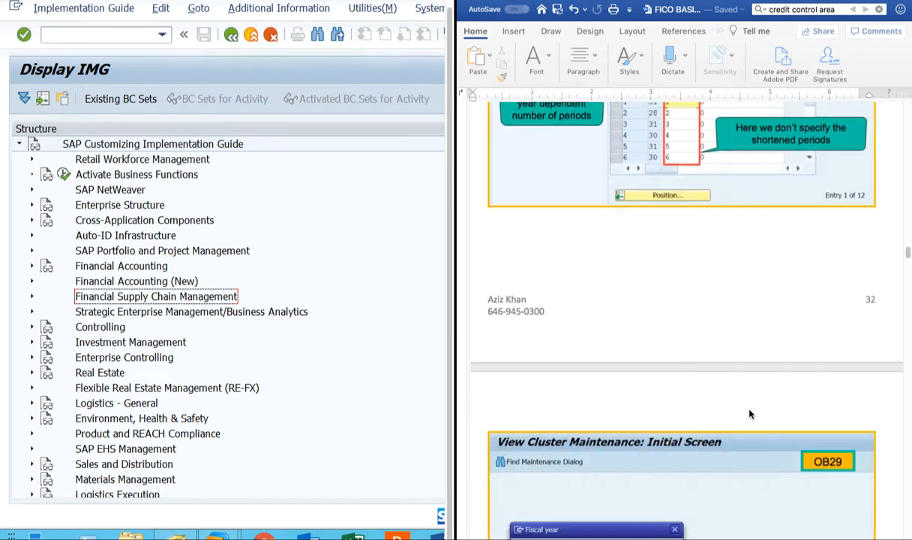
{"action": "scroll", "coordinate": [750, 413], "scroll_direction": "down", "scroll_amount": 15}
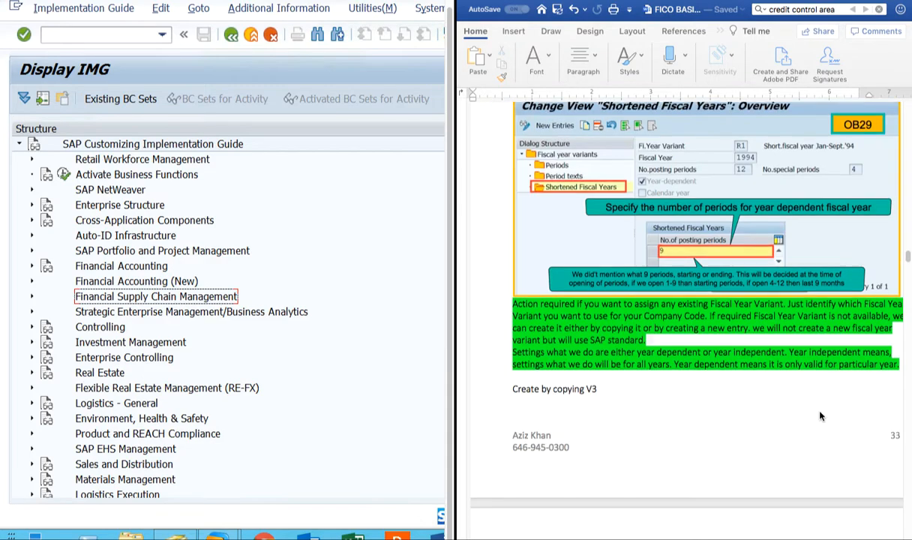
{"action": "scroll", "coordinate": [819, 415], "scroll_direction": "down", "scroll_amount": 15}
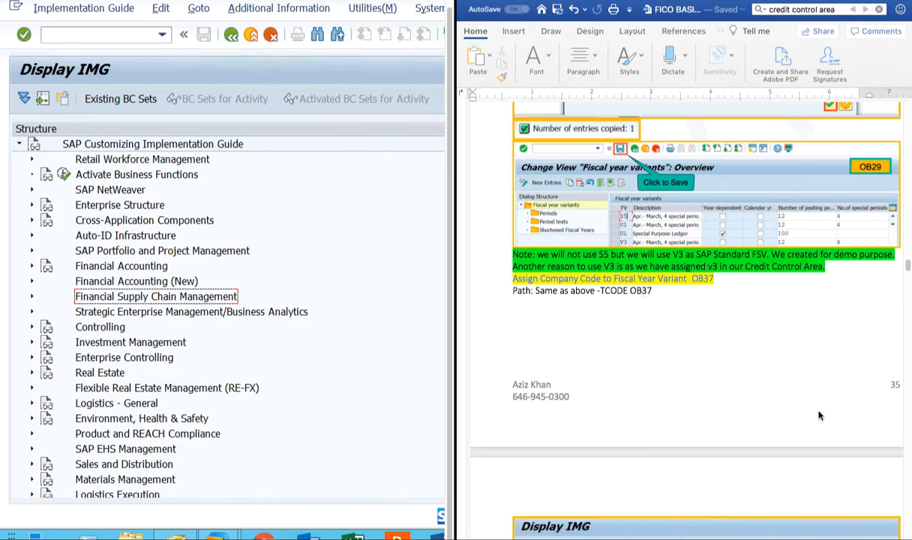
{"action": "scroll", "coordinate": [818, 415], "scroll_direction": "up", "scroll_amount": 4}
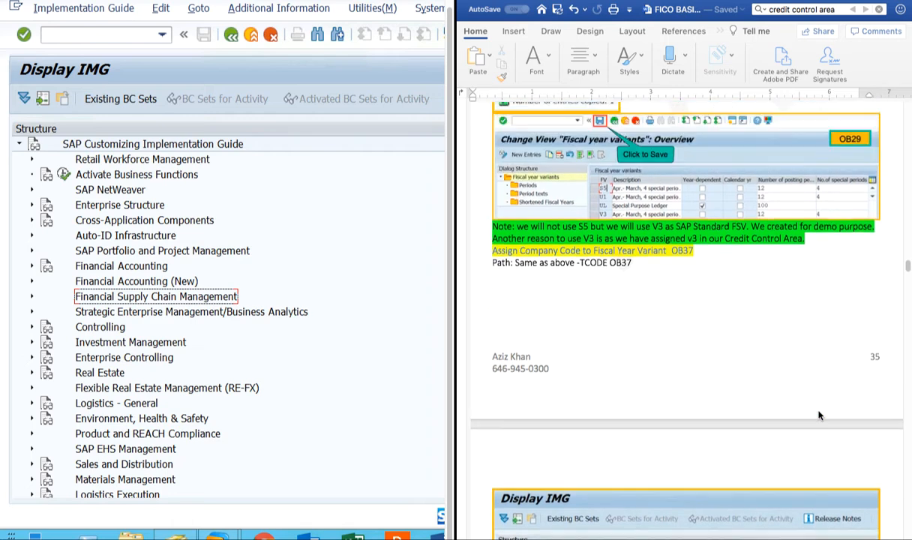
{"action": "scroll", "coordinate": [819, 415], "scroll_direction": "down", "scroll_amount": 10}
{"action": "scroll", "coordinate": [820, 415], "scroll_direction": "down", "scroll_amount": 5}
{"action": "scroll", "coordinate": [819, 415], "scroll_direction": "up", "scroll_amount": 12}
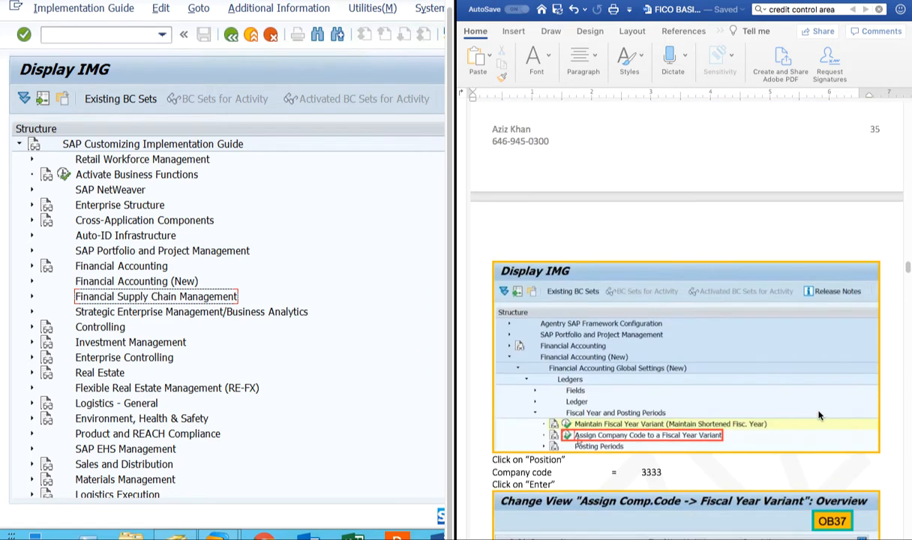
Step: Open Assign Company Code to a Fiscal Year Variant from Fiscal Year and Posting Periods under Financial Accounting (New)
{"action": "left_click", "coordinate": [162, 35]}
{"action": "left_click", "coordinate": [374, 230]}
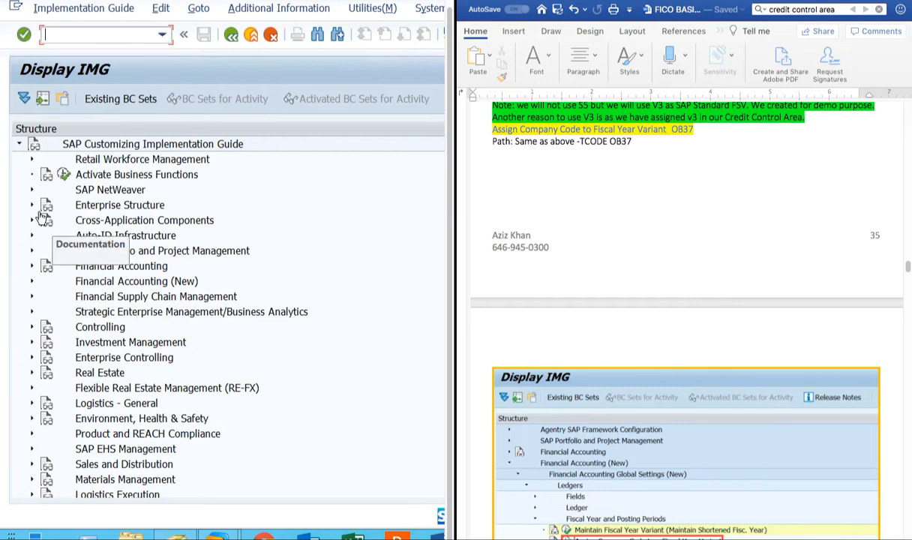
{"action": "left_click", "coordinate": [32, 281]}
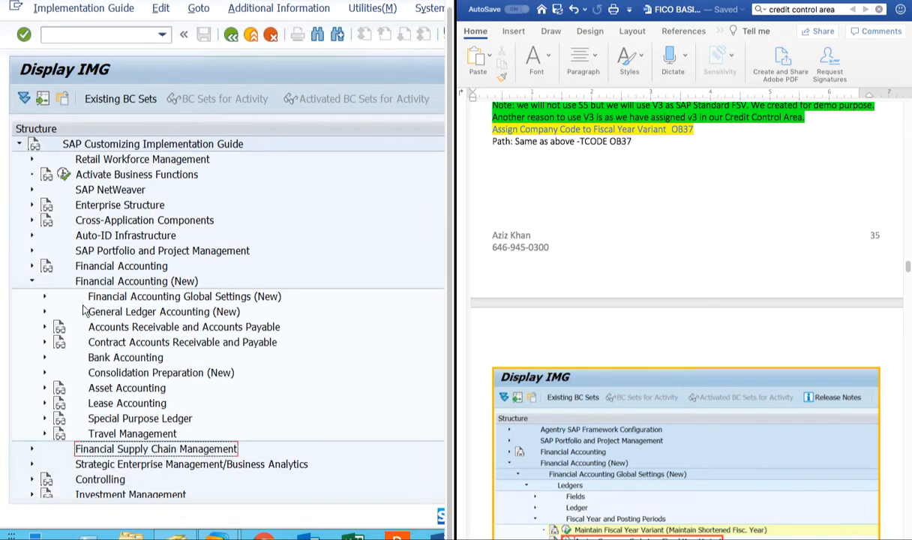
{"action": "left_click", "coordinate": [44, 300]}
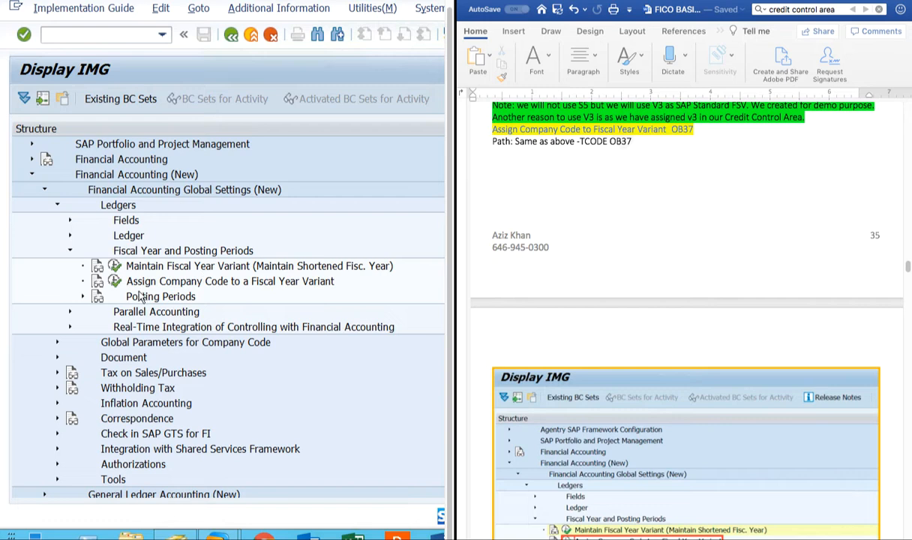
{"action": "left_click", "coordinate": [115, 283]}
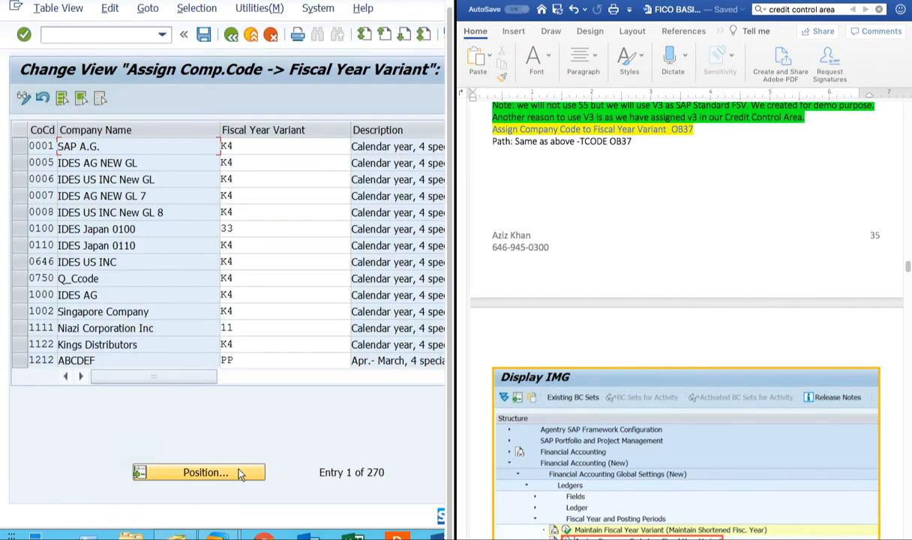
Step: Locate company code 5555 in the assignment table, check its fiscal year variant and description, and return to the IMG structure
{"action": "left_click", "coordinate": [240, 473]}
{"action": "type", "text": "5555"}
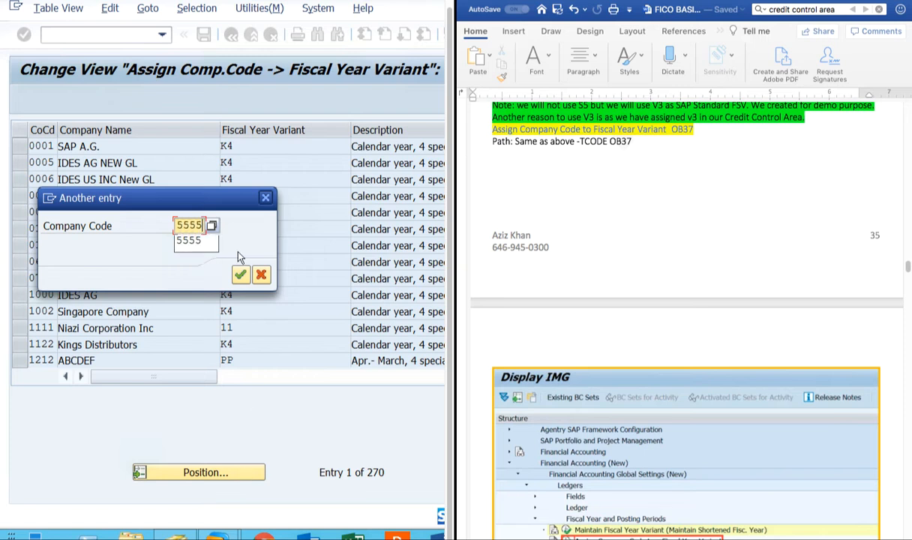
{"action": "left_click", "coordinate": [240, 274]}
{"action": "left_click", "coordinate": [254, 147]}
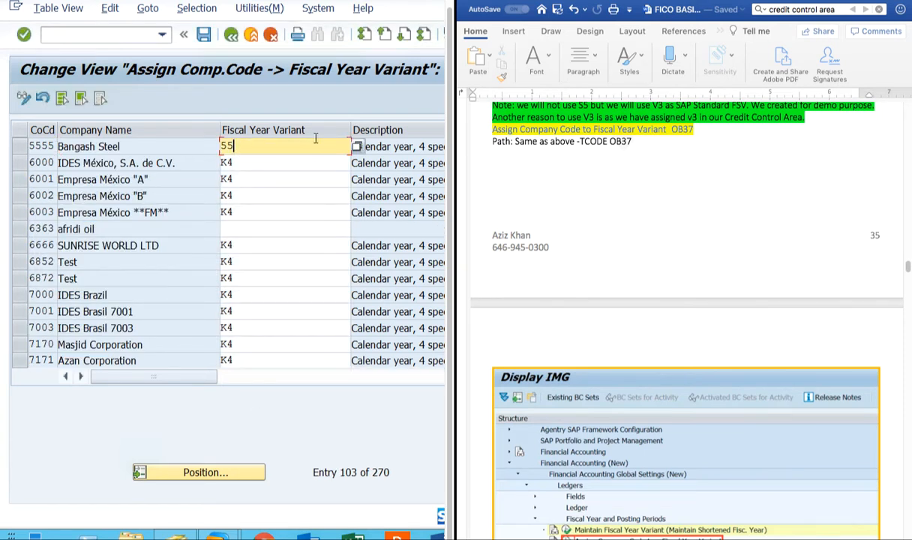
{"action": "left_click", "coordinate": [389, 150]}
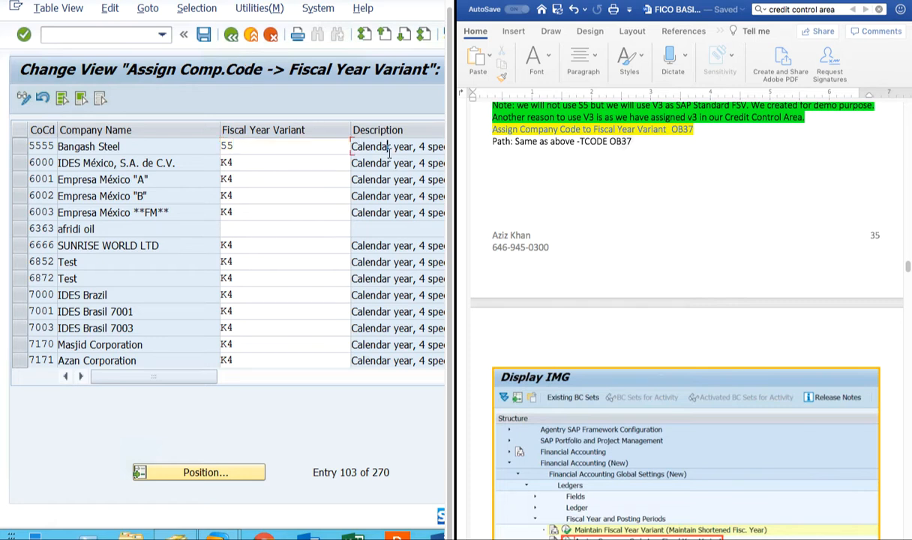
{"action": "scroll", "coordinate": [402, 169], "scroll_direction": "right", "scroll_amount": 2}
{"action": "scroll", "coordinate": [402, 168], "scroll_direction": "down", "scroll_amount": 1}
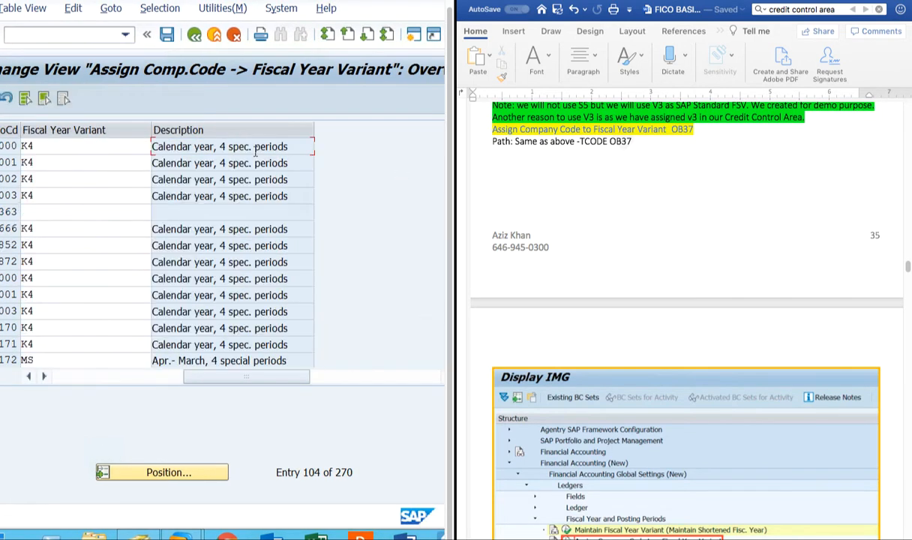
{"action": "left_click", "coordinate": [197, 36]}
{"action": "left_click", "coordinate": [233, 36]}
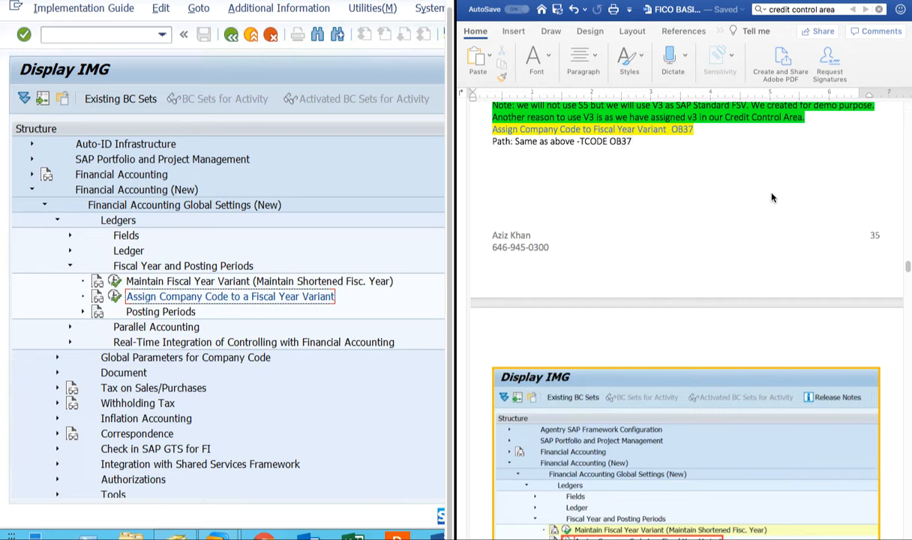
Step: Review the document's OB37 walkthrough for assigning company code 3333 to variant V3, through to the Chart of Accounts section
{"action": "scroll", "coordinate": [765, 225], "scroll_direction": "down", "scroll_amount": 5}
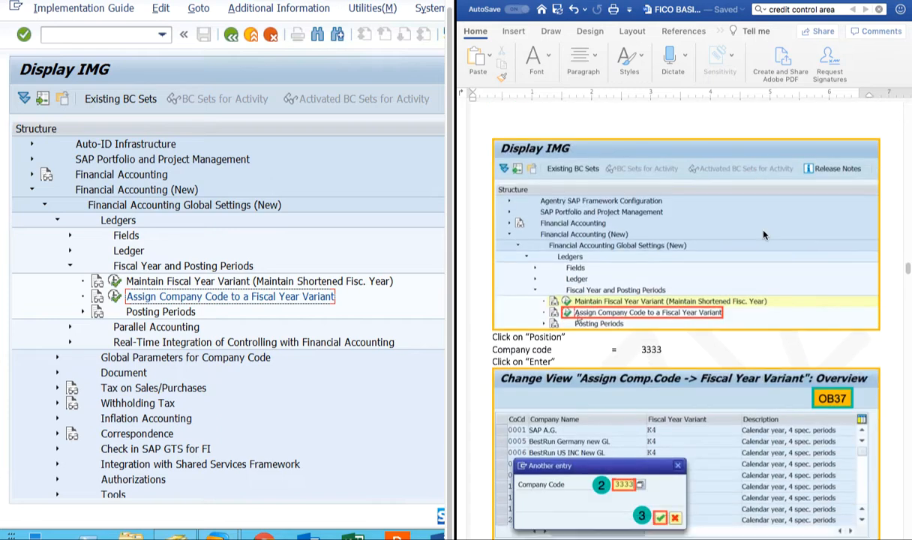
{"action": "scroll", "coordinate": [763, 235], "scroll_direction": "down", "scroll_amount": 5}
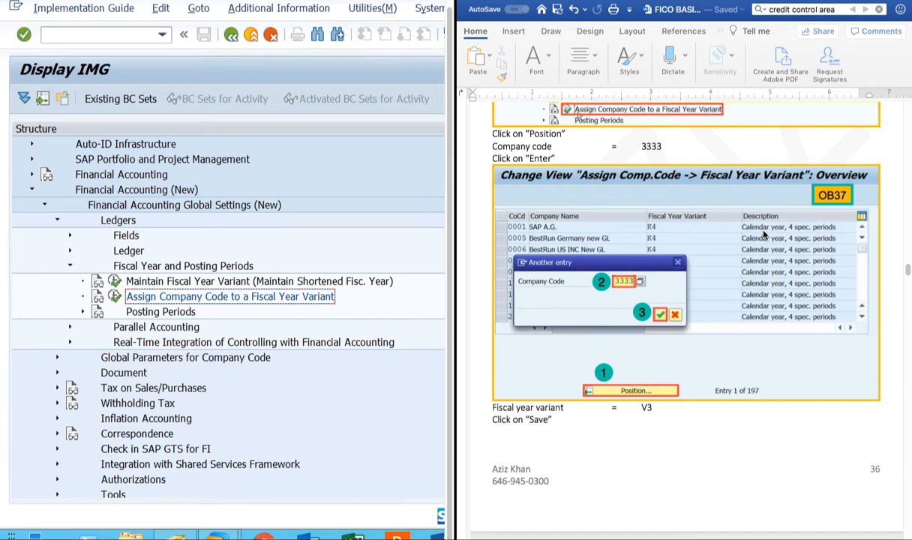
{"action": "scroll", "coordinate": [821, 278], "scroll_direction": "down", "scroll_amount": 5}
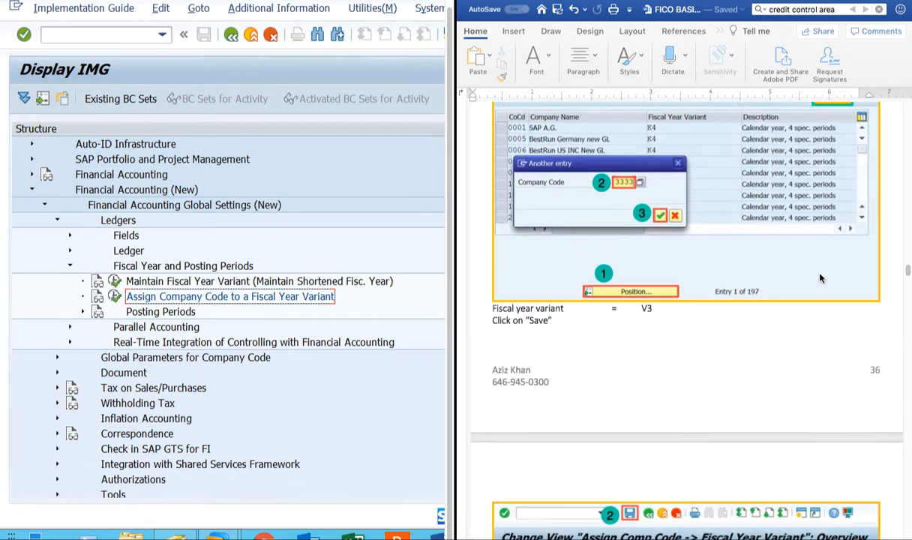
{"action": "scroll", "coordinate": [819, 278], "scroll_direction": "up", "scroll_amount": 4}
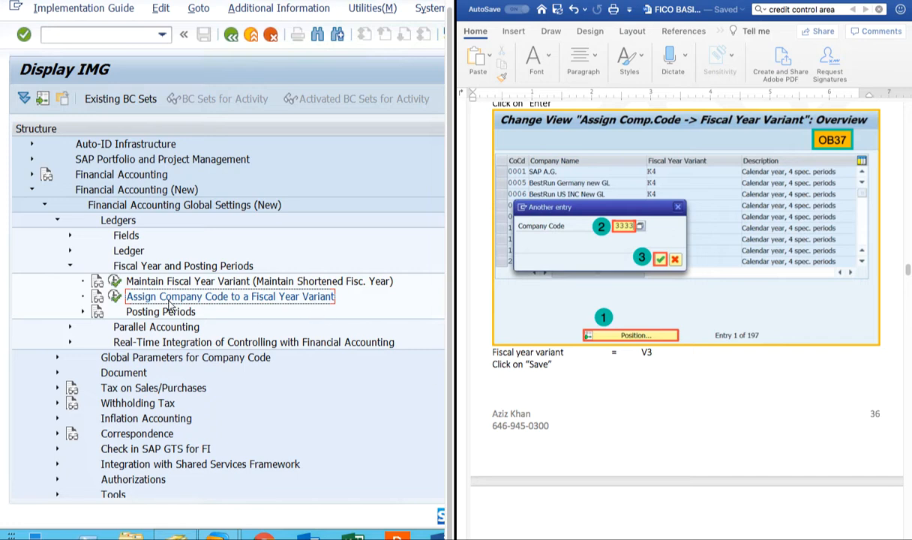
{"action": "scroll", "coordinate": [784, 332], "scroll_direction": "down", "scroll_amount": 4}
{"action": "scroll", "coordinate": [784, 332], "scroll_direction": "down", "scroll_amount": 5}
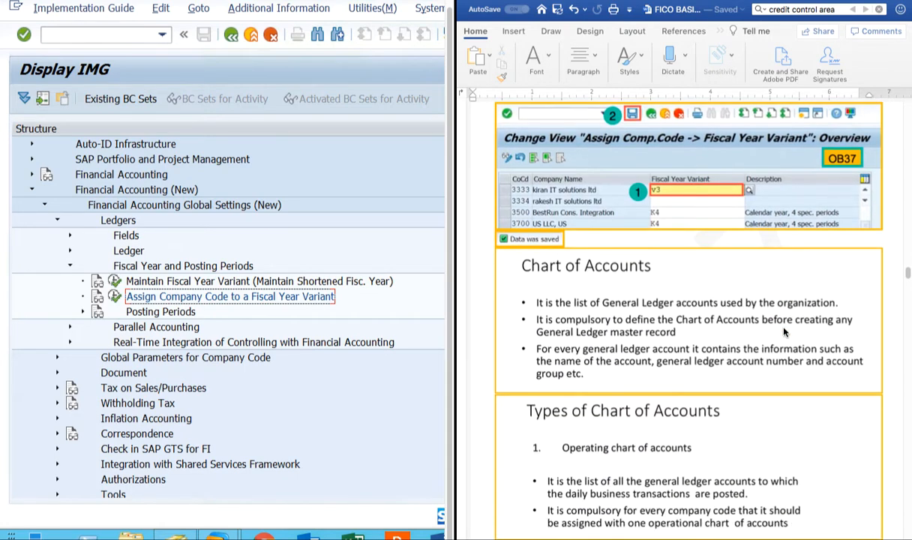
{"action": "scroll", "coordinate": [785, 332], "scroll_direction": "down", "scroll_amount": 2}
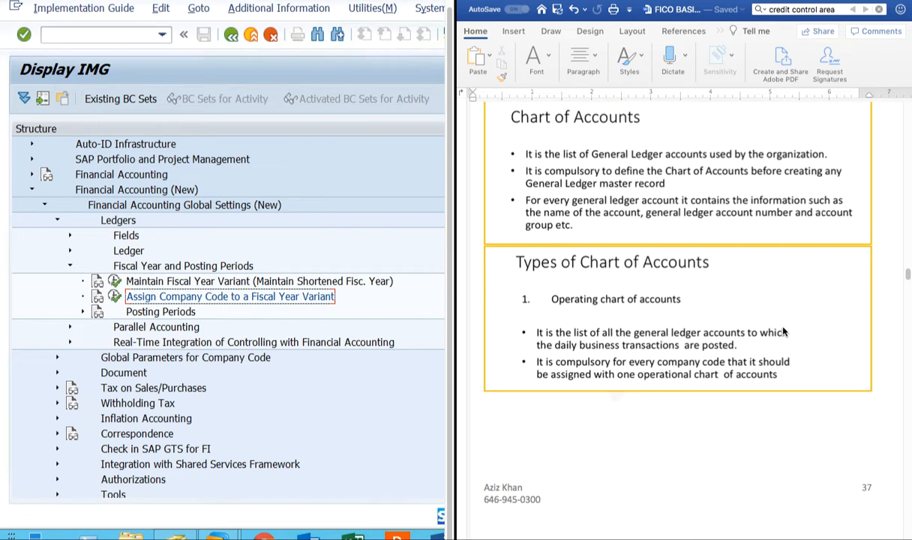
{"action": "scroll", "coordinate": [783, 331], "scroll_direction": "up", "scroll_amount": 1}
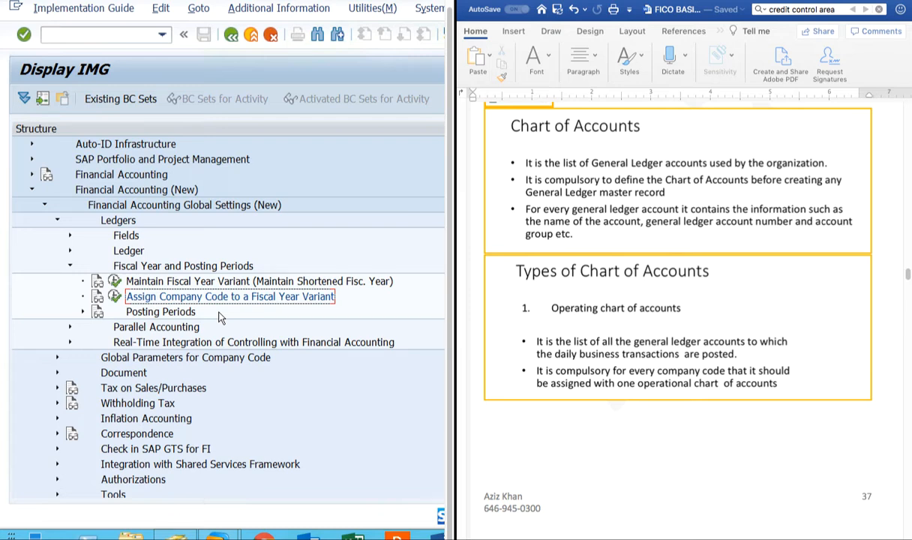
Step: Collapse Fiscal Year and Posting Periods, and review the document's OB29 sections on defining a fiscal year variant and copying V3
{"action": "left_click", "coordinate": [70, 267]}
{"action": "scroll", "coordinate": [622, 296], "scroll_direction": "up", "scroll_amount": 1}
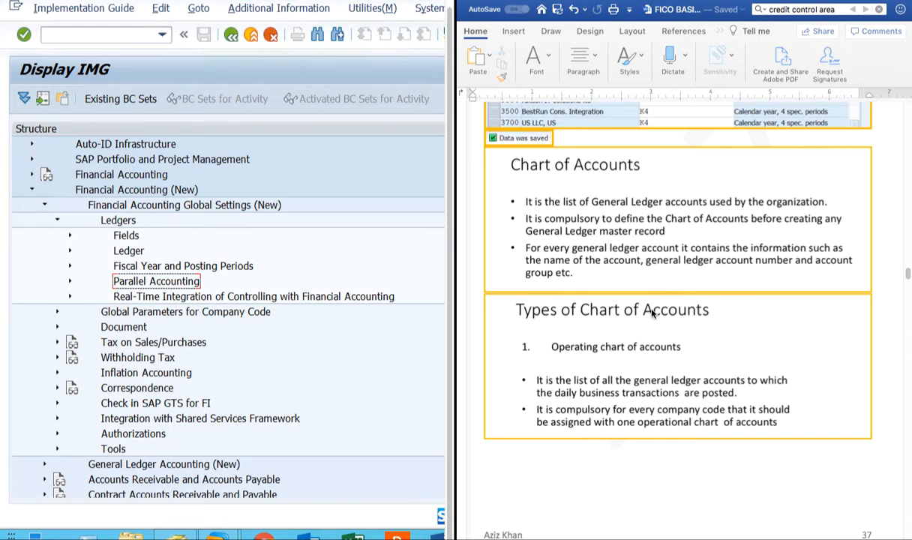
{"action": "scroll", "coordinate": [634, 285], "scroll_direction": "up", "scroll_amount": 15}
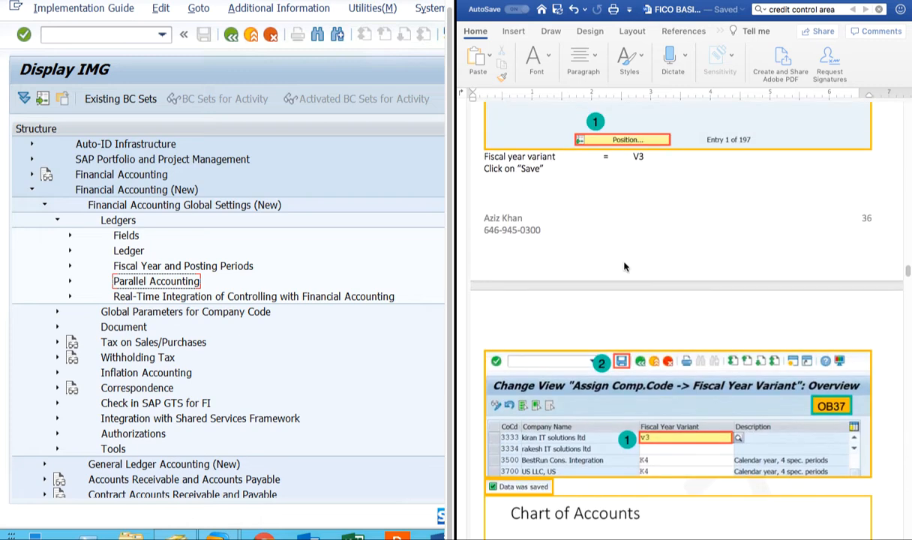
{"action": "scroll", "coordinate": [624, 266], "scroll_direction": "up", "scroll_amount": 2}
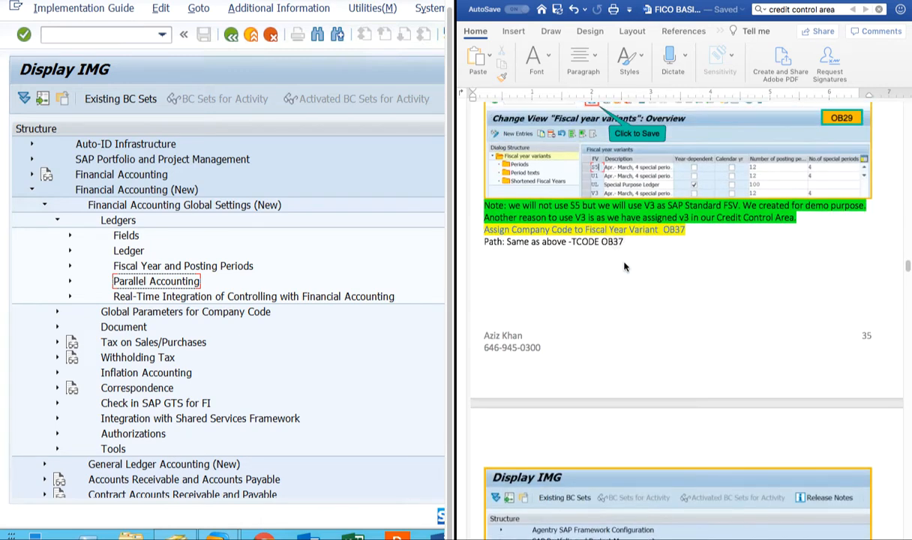
{"action": "scroll", "coordinate": [623, 266], "scroll_direction": "up", "scroll_amount": 15}
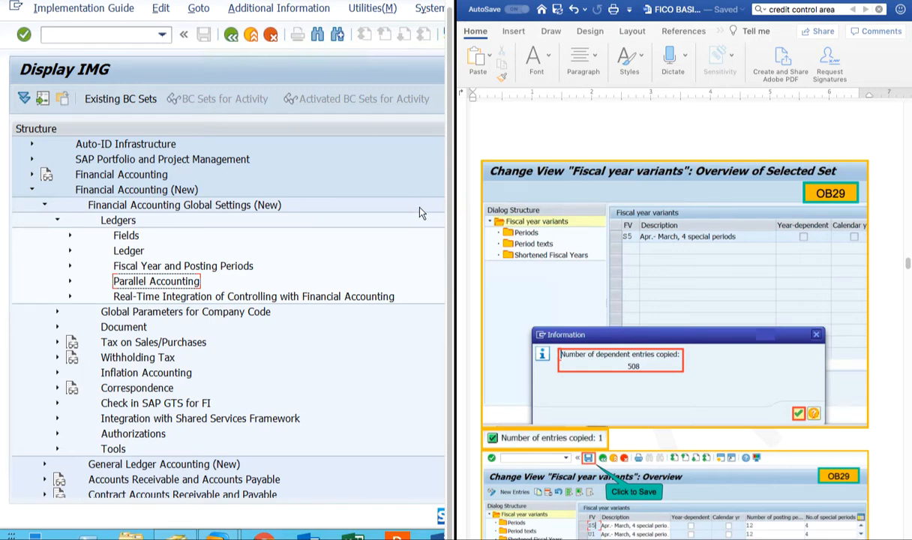
{"action": "scroll", "coordinate": [664, 228], "scroll_direction": "up", "scroll_amount": 10}
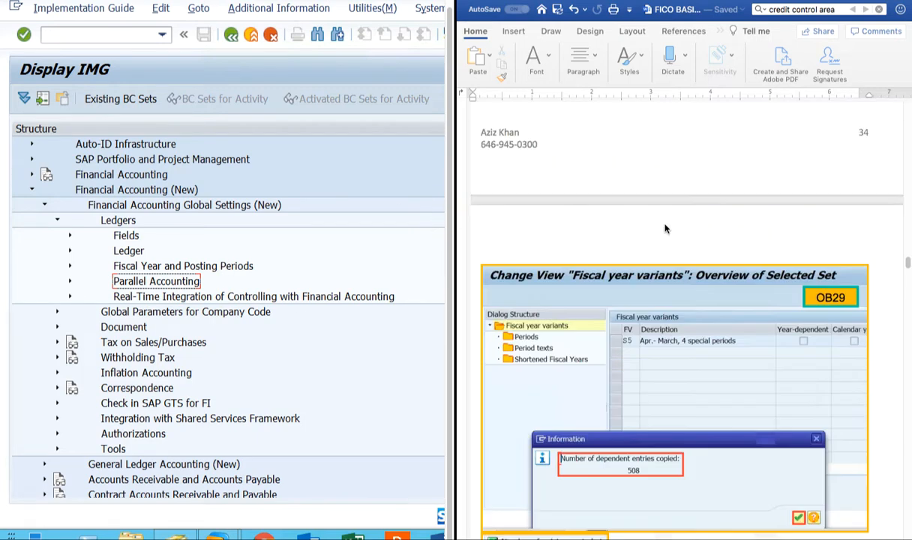
{"action": "scroll", "coordinate": [664, 228], "scroll_direction": "up", "scroll_amount": 15}
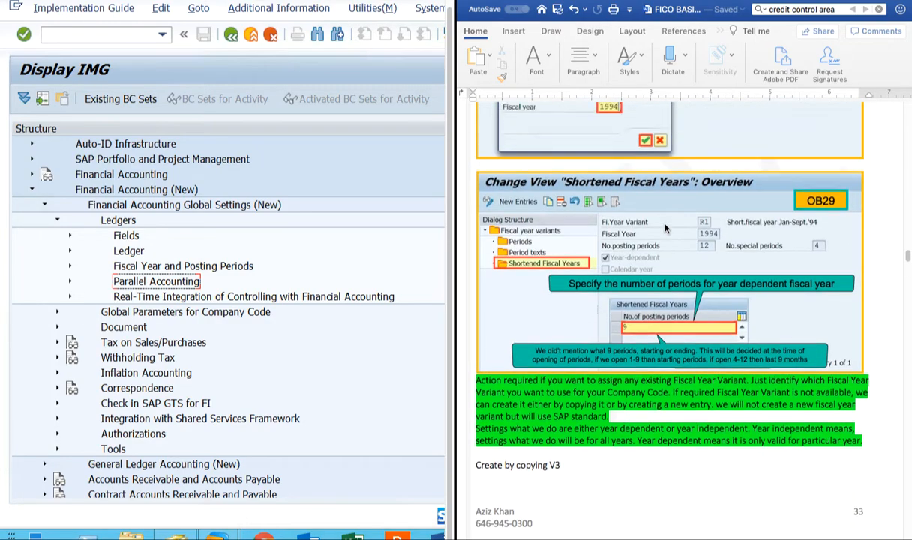
{"action": "scroll", "coordinate": [664, 228], "scroll_direction": "up", "scroll_amount": 10}
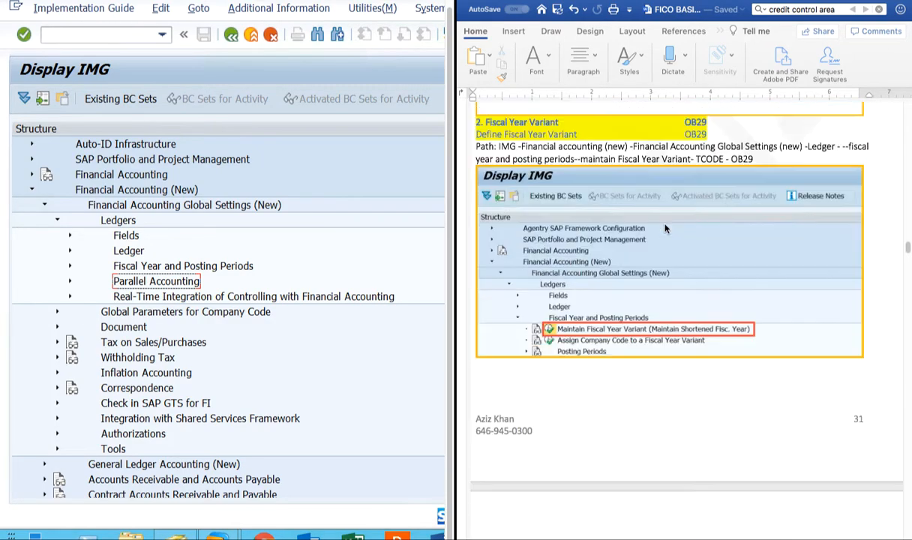
{"action": "scroll", "coordinate": [664, 229], "scroll_direction": "down", "scroll_amount": 20}
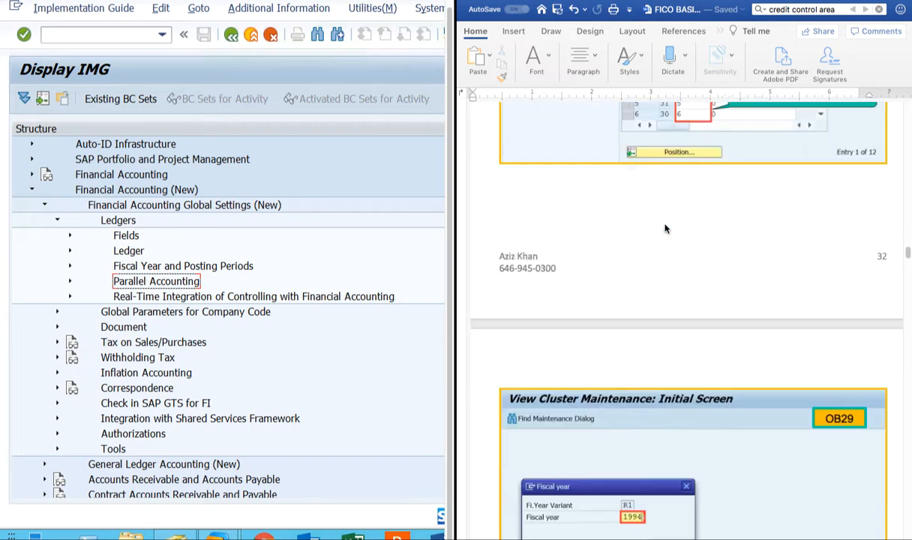
{"action": "scroll", "coordinate": [664, 229], "scroll_direction": "down", "scroll_amount": 5}
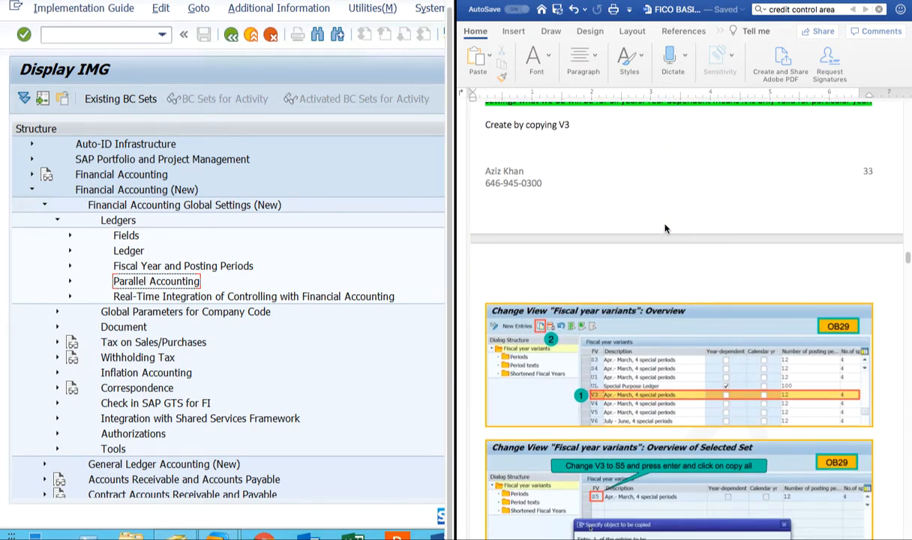
{"action": "scroll", "coordinate": [667, 247], "scroll_direction": "down", "scroll_amount": 2}
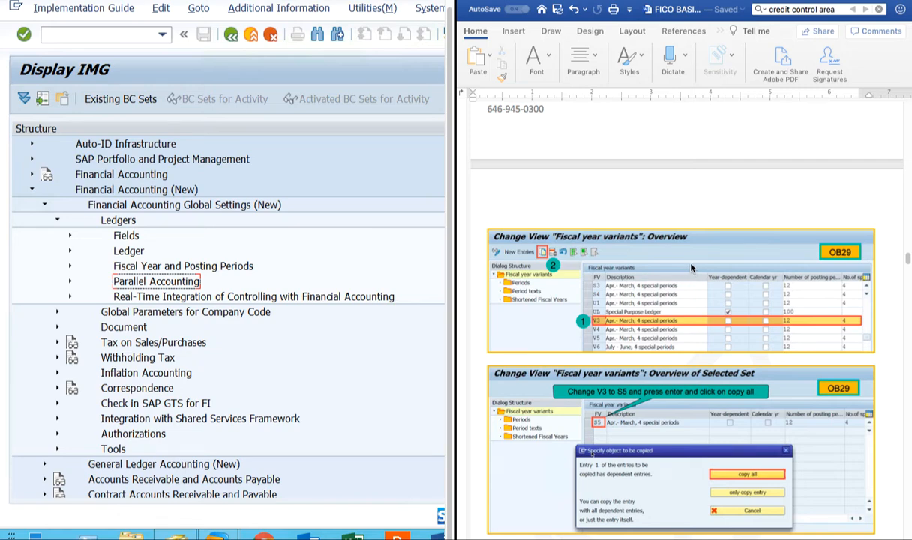
{"action": "scroll", "coordinate": [692, 268], "scroll_direction": "down", "scroll_amount": 10}
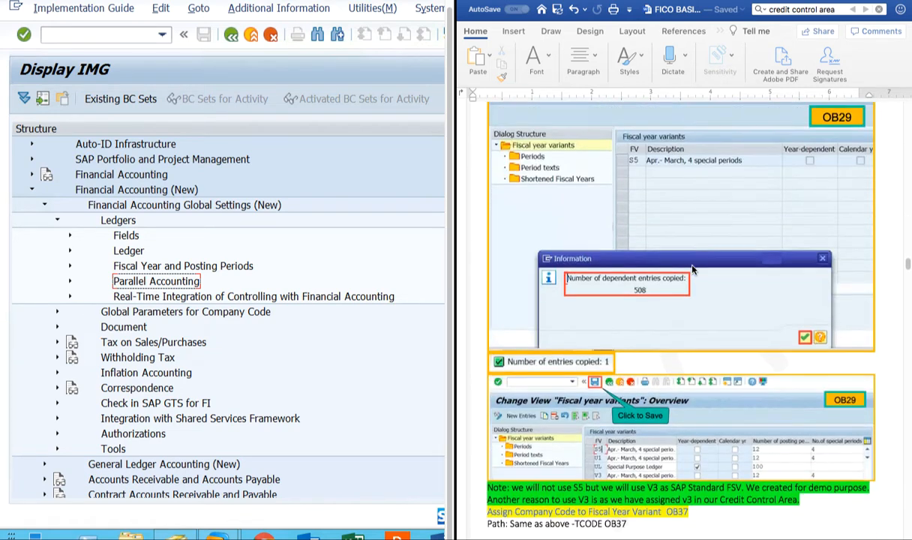
{"action": "scroll", "coordinate": [675, 259], "scroll_direction": "down", "scroll_amount": 5}
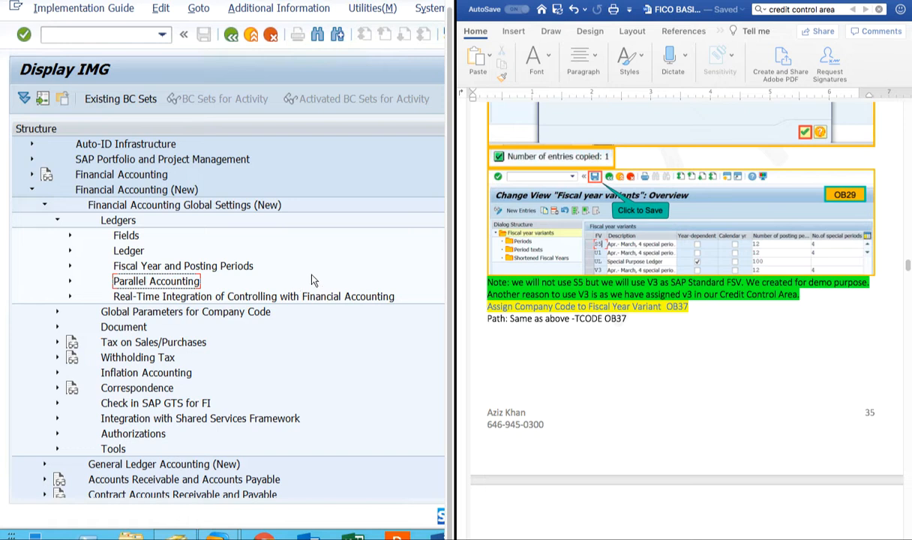
Step: Collapse Ledgers, and go through the document's OB37 assignment pages to the Chart of Accounts definition and types
{"action": "left_click", "coordinate": [57, 220]}
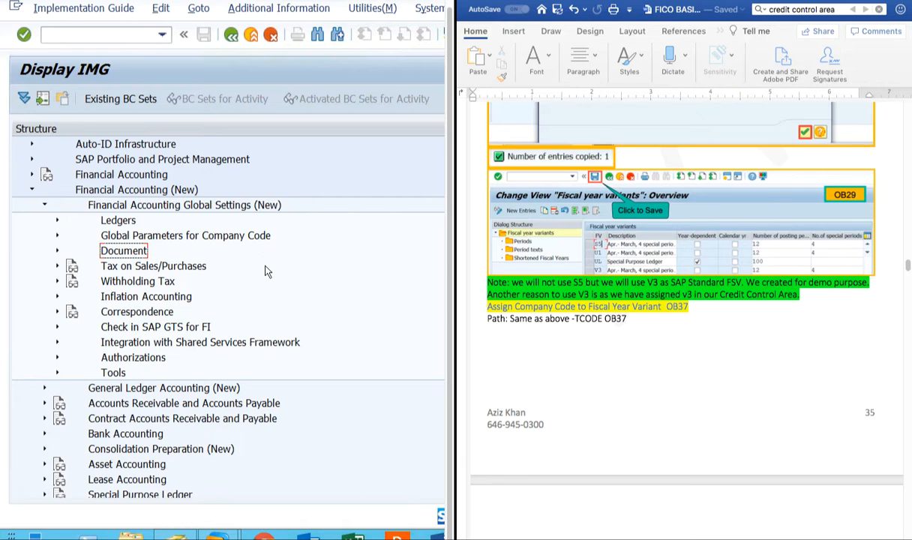
{"action": "scroll", "coordinate": [641, 322], "scroll_direction": "down", "scroll_amount": 5}
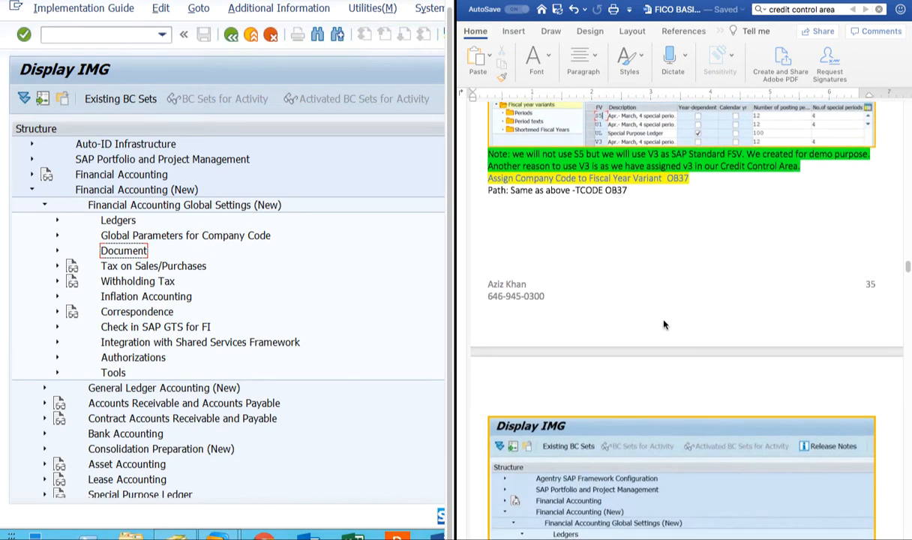
{"action": "scroll", "coordinate": [664, 324], "scroll_direction": "up", "scroll_amount": 3}
{"action": "scroll", "coordinate": [686, 323], "scroll_direction": "down", "scroll_amount": 6}
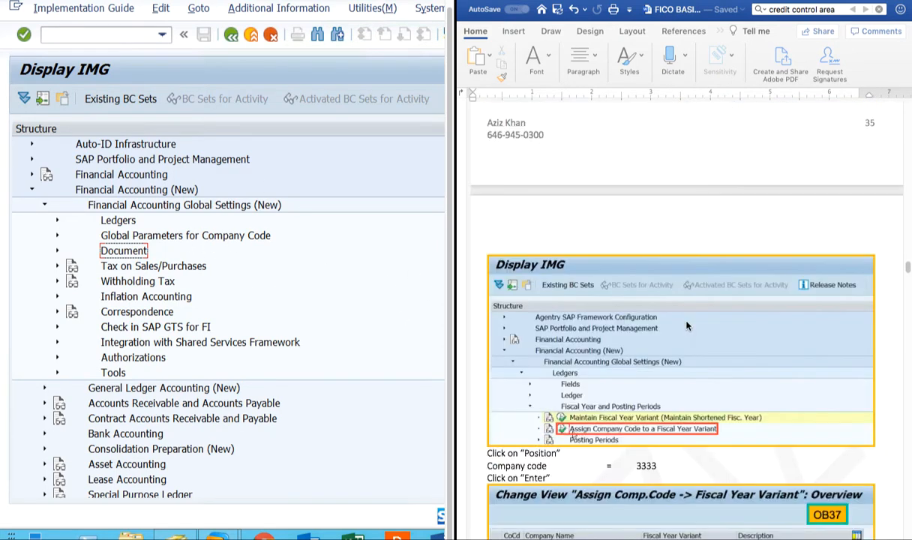
{"action": "scroll", "coordinate": [686, 325], "scroll_direction": "down", "scroll_amount": 3}
{"action": "scroll", "coordinate": [686, 325], "scroll_direction": "down", "scroll_amount": 5}
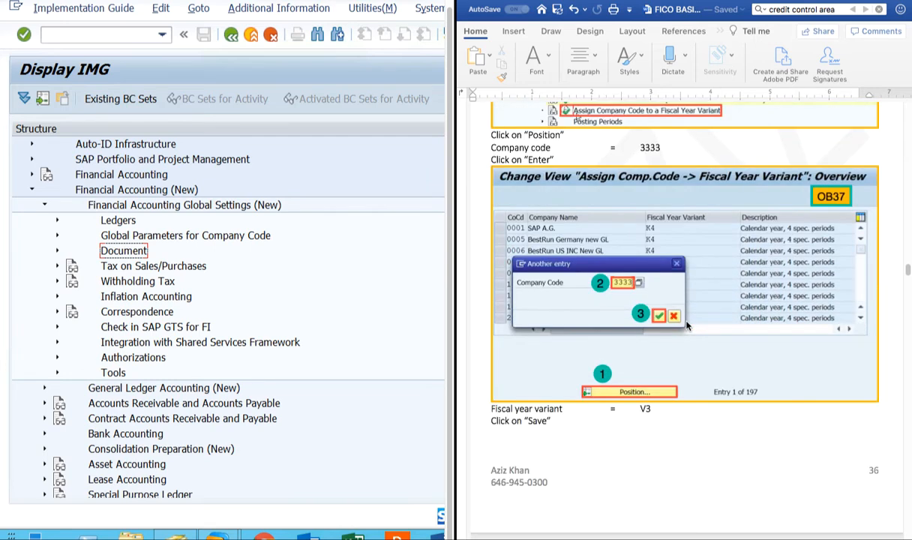
{"action": "scroll", "coordinate": [686, 326], "scroll_direction": "down", "scroll_amount": 10}
{"action": "scroll", "coordinate": [686, 326], "scroll_direction": "down", "scroll_amount": 7}
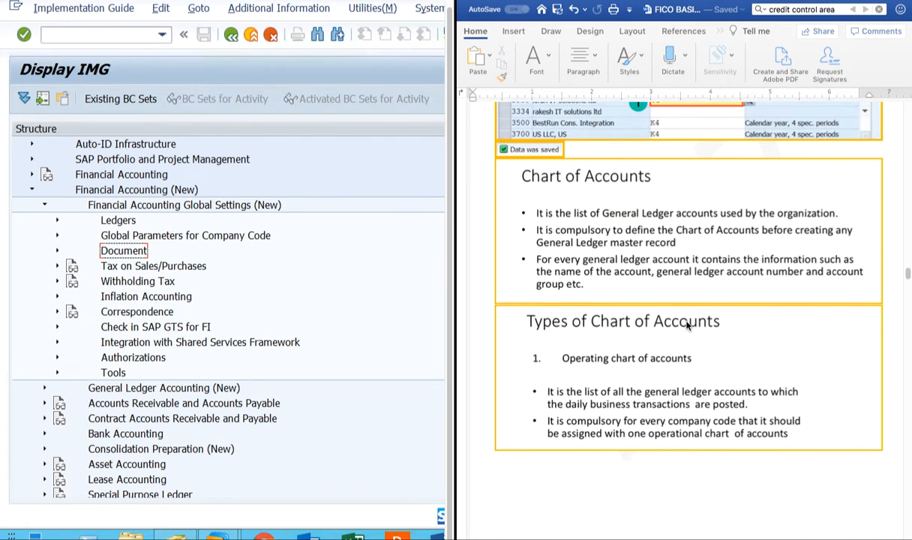
{"action": "scroll", "coordinate": [686, 325], "scroll_direction": "up", "scroll_amount": 3}
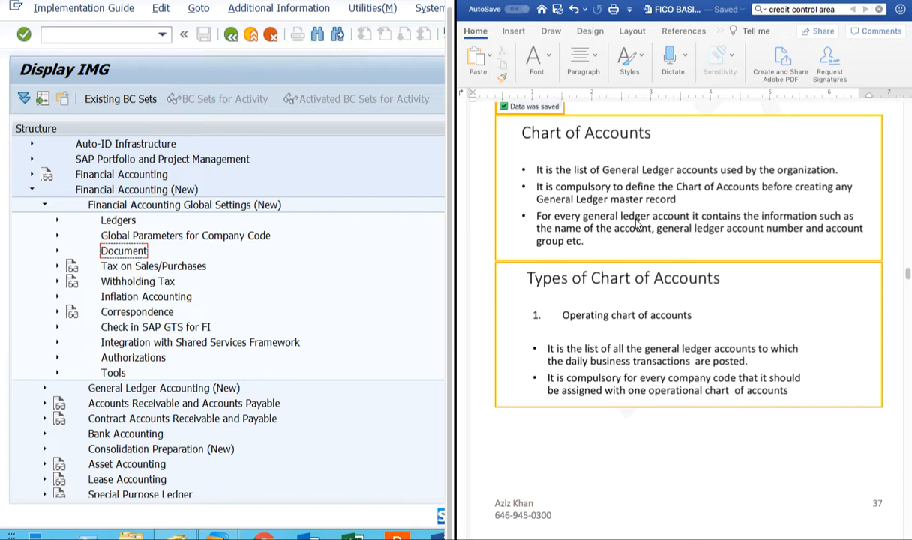
Step: Collapse the Financial Accounting (New) branch with its Global Settings, and view the nodes directly under Enterprise Structure before closing it
{"action": "left_click", "coordinate": [44, 206]}
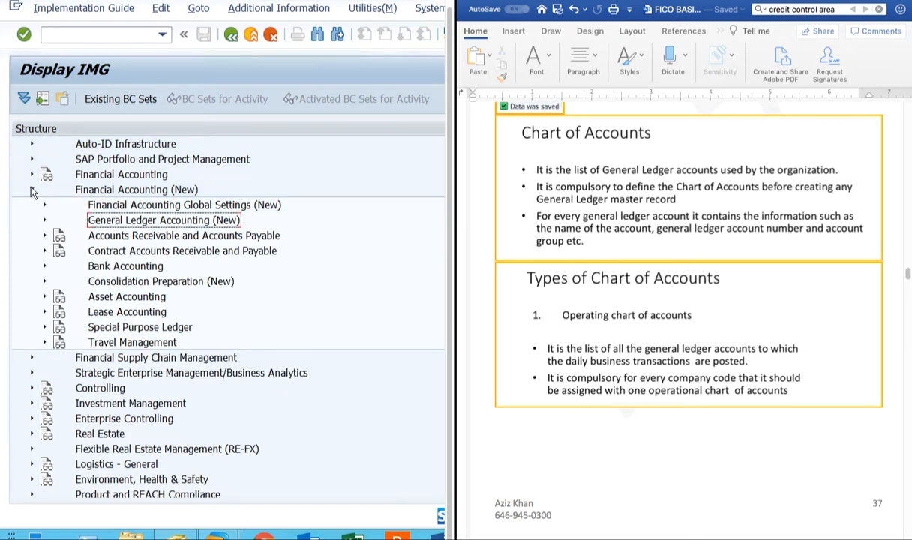
{"action": "left_click", "coordinate": [32, 189]}
{"action": "scroll", "coordinate": [116, 228], "scroll_direction": "up", "scroll_amount": 3}
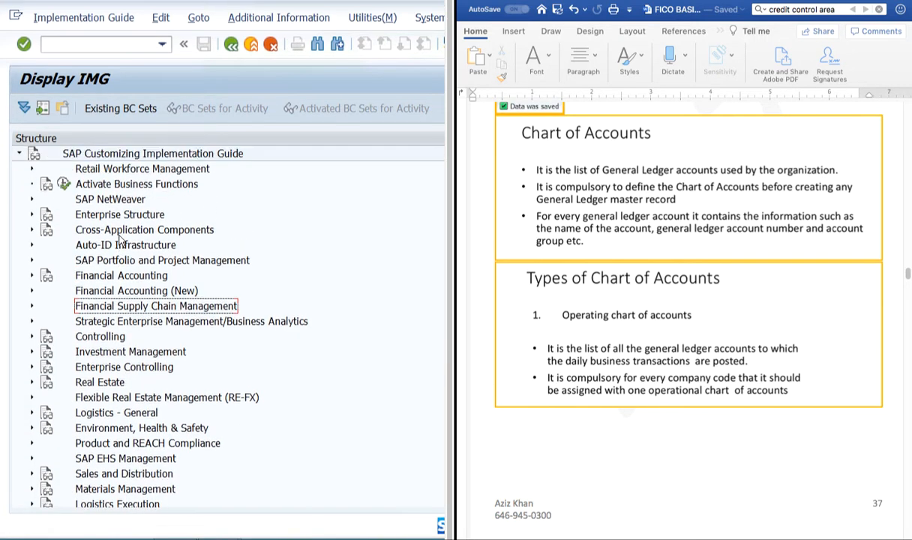
{"action": "left_click", "coordinate": [32, 214]}
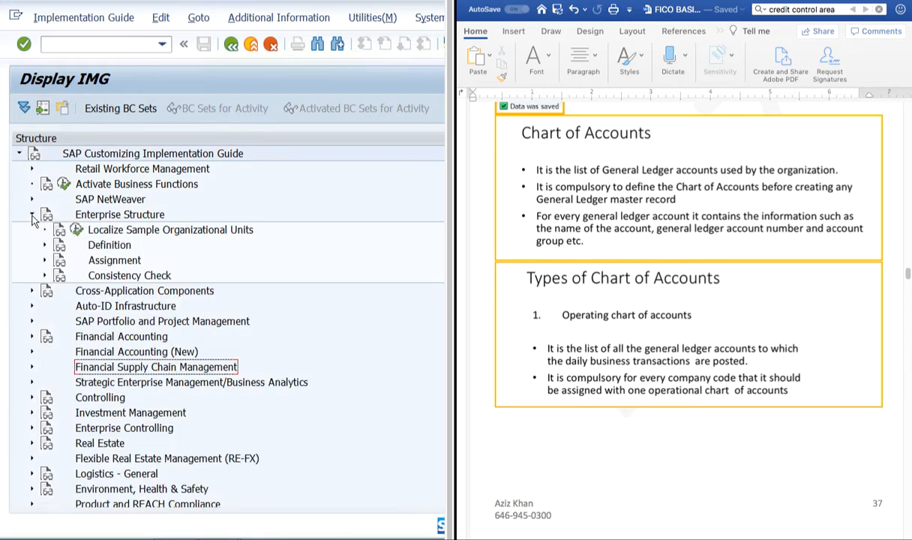
{"action": "left_click", "coordinate": [32, 214]}
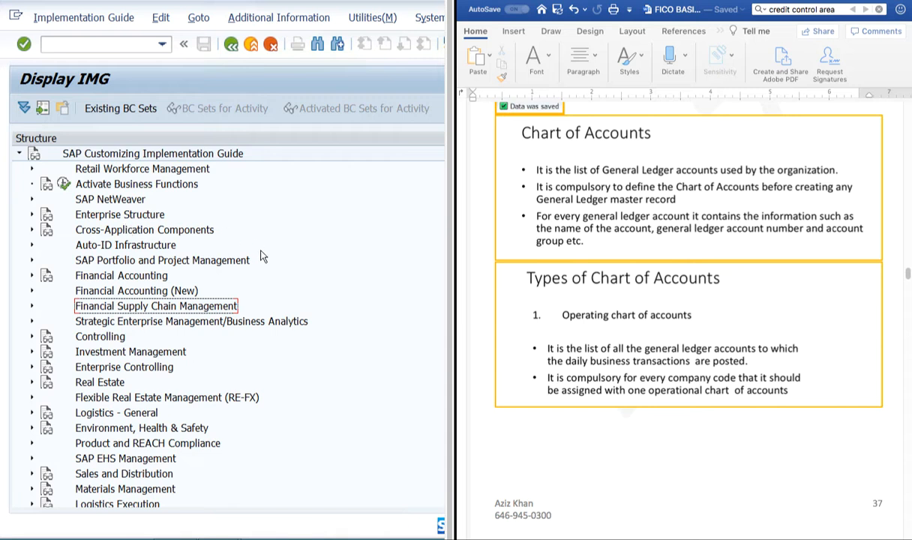
{"action": "scroll", "coordinate": [262, 262], "scroll_direction": "down", "scroll_amount": 3}
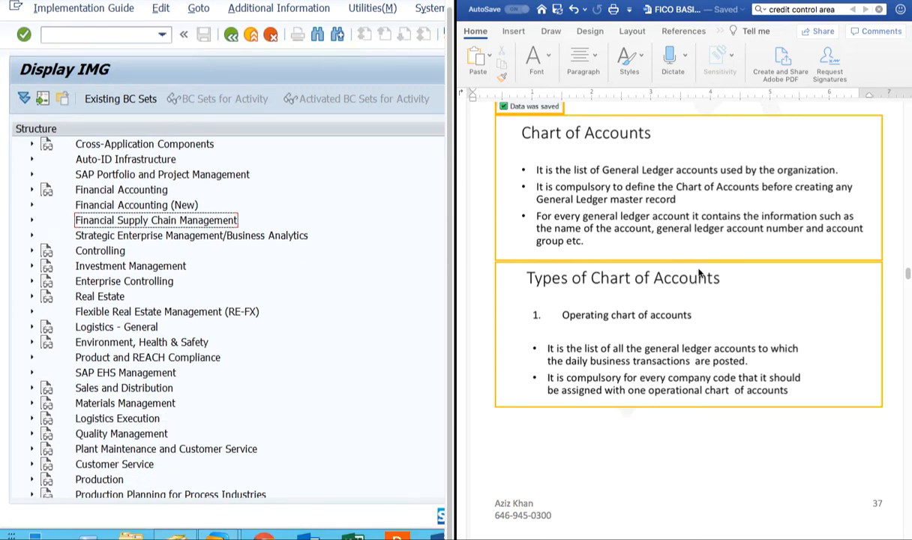
Step: Review the document's Chart of Accounts definition and its operating, group and country-specific types
{"action": "scroll", "coordinate": [675, 255], "scroll_direction": "up", "scroll_amount": 2}
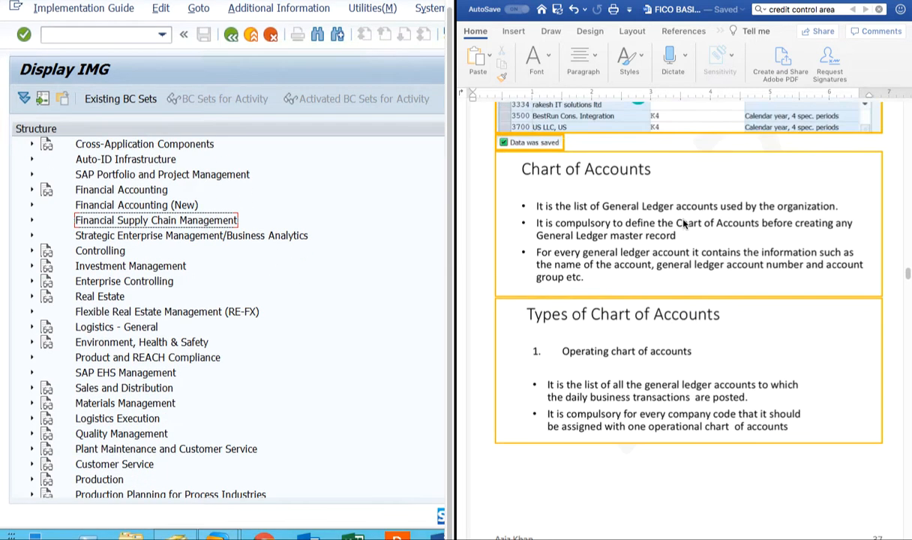
{"action": "scroll", "coordinate": [307, 283], "scroll_direction": "up", "scroll_amount": 3}
{"action": "scroll", "coordinate": [323, 302], "scroll_direction": "down", "scroll_amount": 3}
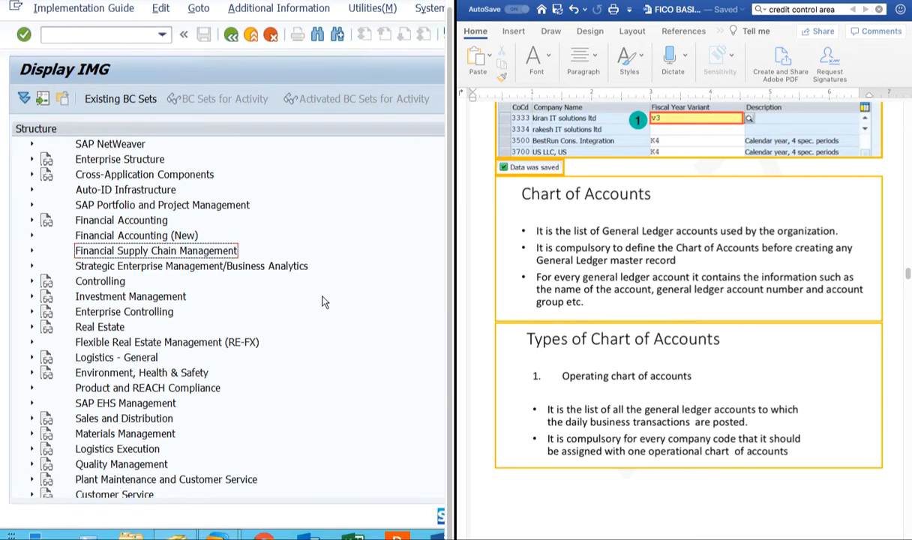
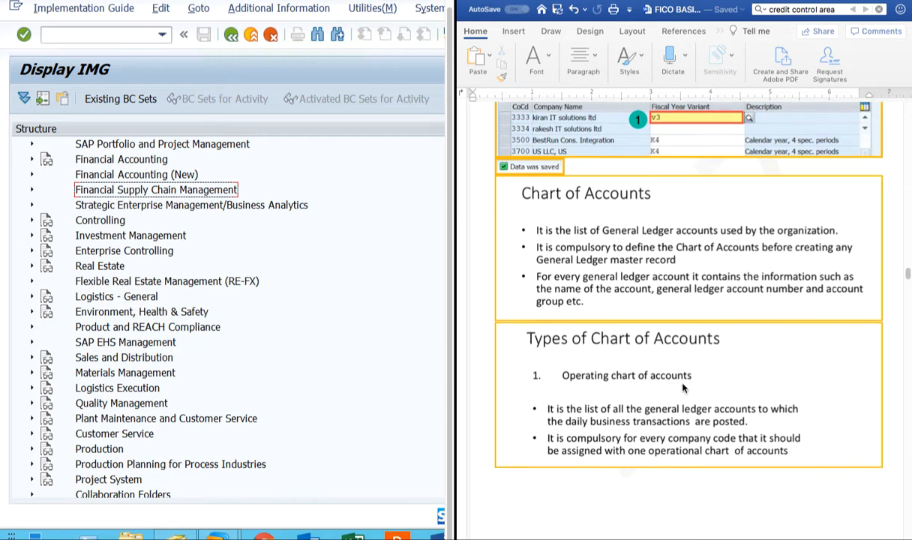
{"action": "scroll", "coordinate": [659, 352], "scroll_direction": "down", "scroll_amount": 5}
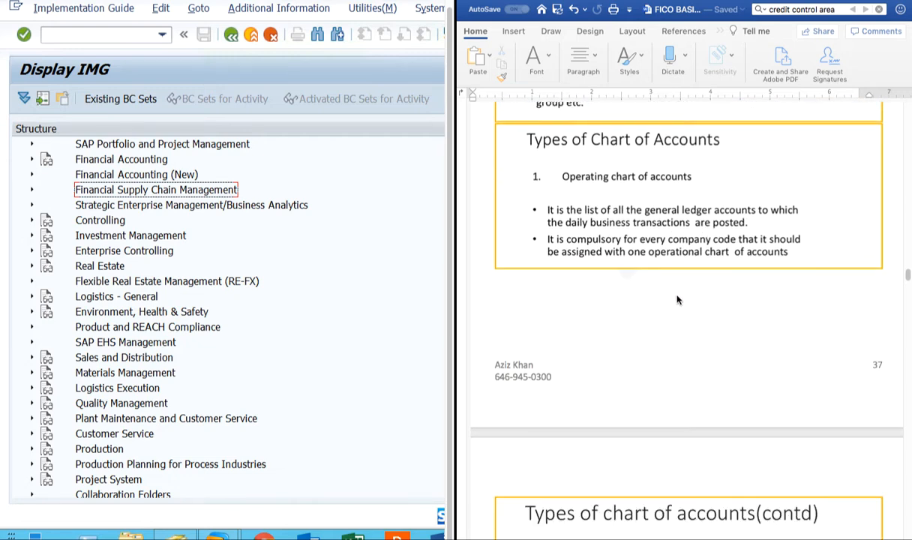
{"action": "scroll", "coordinate": [599, 195], "scroll_direction": "down", "scroll_amount": 1}
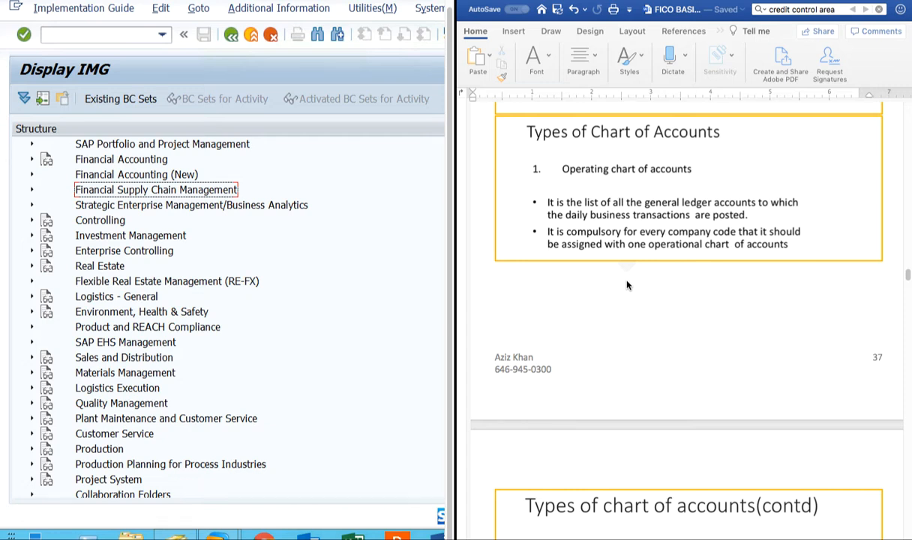
{"action": "scroll", "coordinate": [627, 285], "scroll_direction": "down", "scroll_amount": 5}
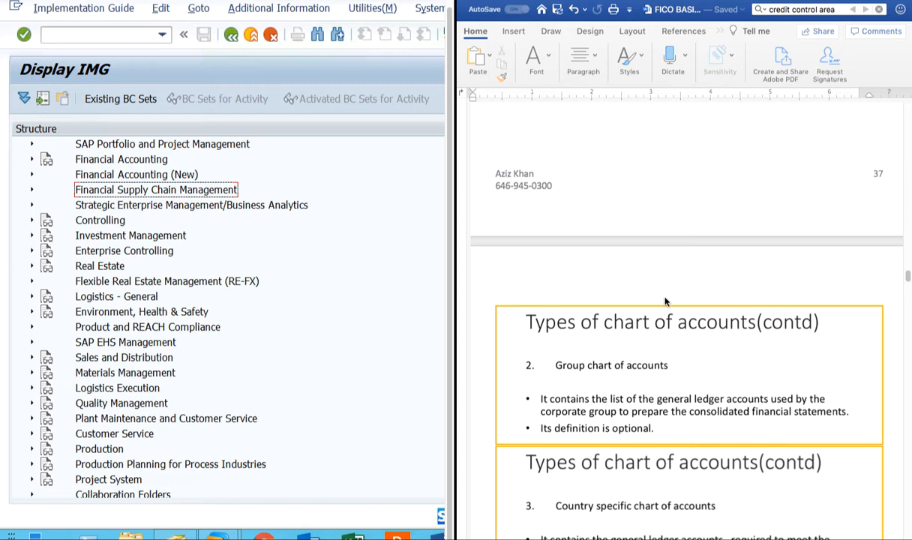
{"action": "scroll", "coordinate": [690, 300], "scroll_direction": "down", "scroll_amount": 2}
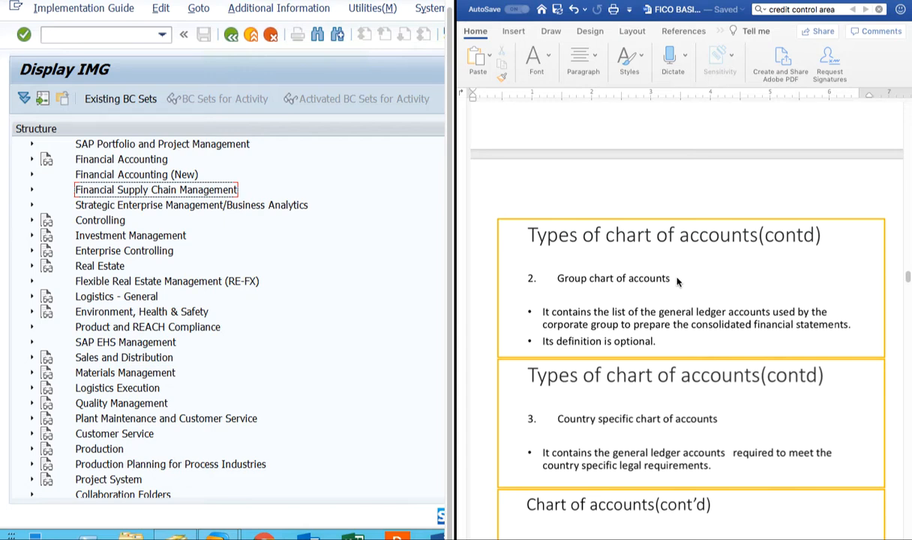
{"action": "scroll", "coordinate": [677, 282], "scroll_direction": "up", "scroll_amount": 10}
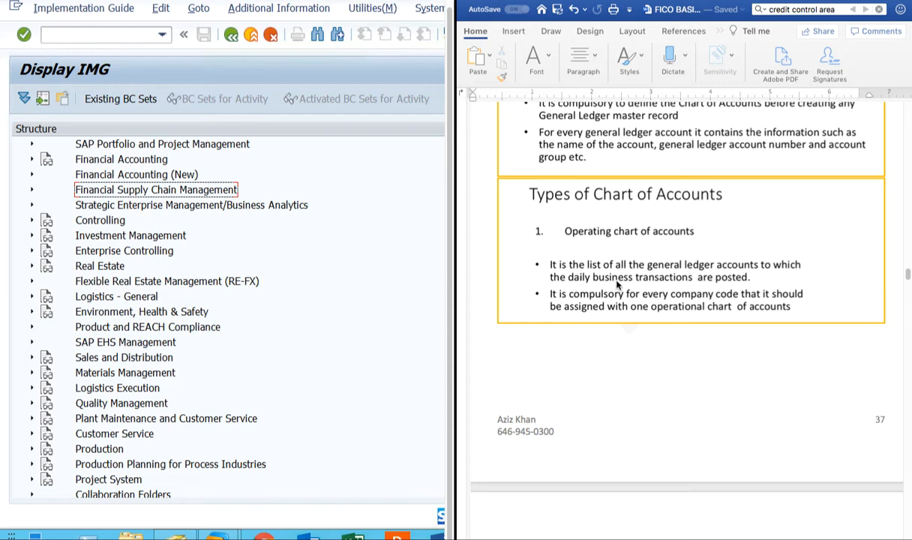
{"action": "scroll", "coordinate": [750, 289], "scroll_direction": "down", "scroll_amount": 8}
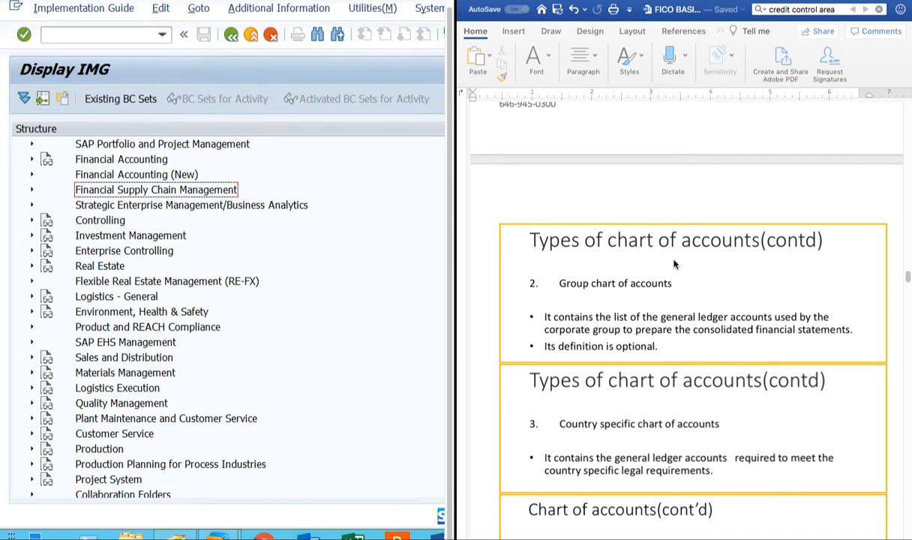
{"action": "scroll", "coordinate": [695, 270], "scroll_direction": "down", "scroll_amount": 5}
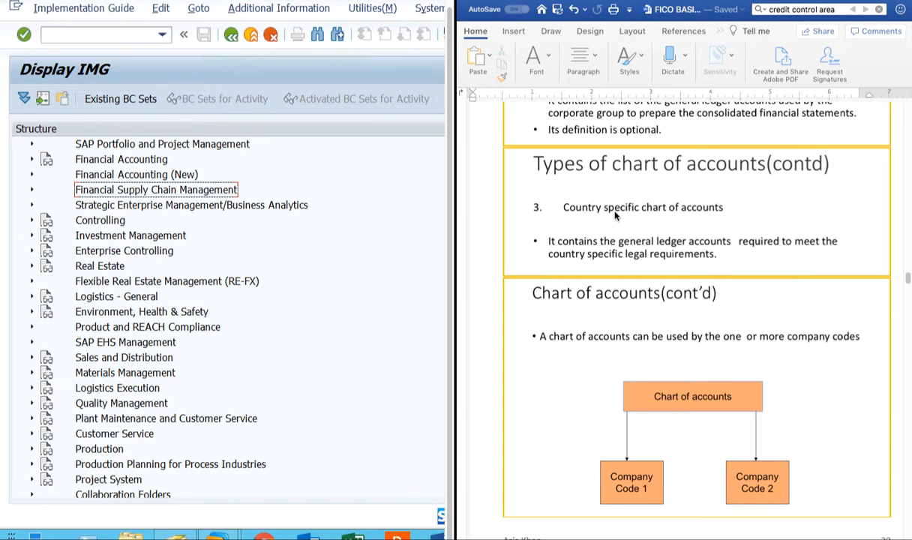
Step: Return to the Chart of Accounts definition in the document and compare the operating chart with the group chart
{"action": "scroll", "coordinate": [704, 270], "scroll_direction": "up", "scroll_amount": 2}
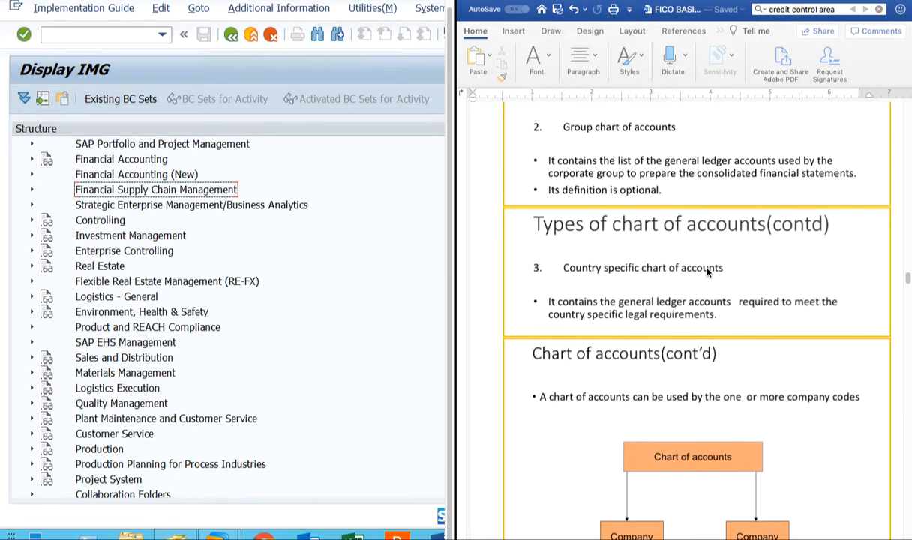
{"action": "scroll", "coordinate": [707, 272], "scroll_direction": "up", "scroll_amount": 15}
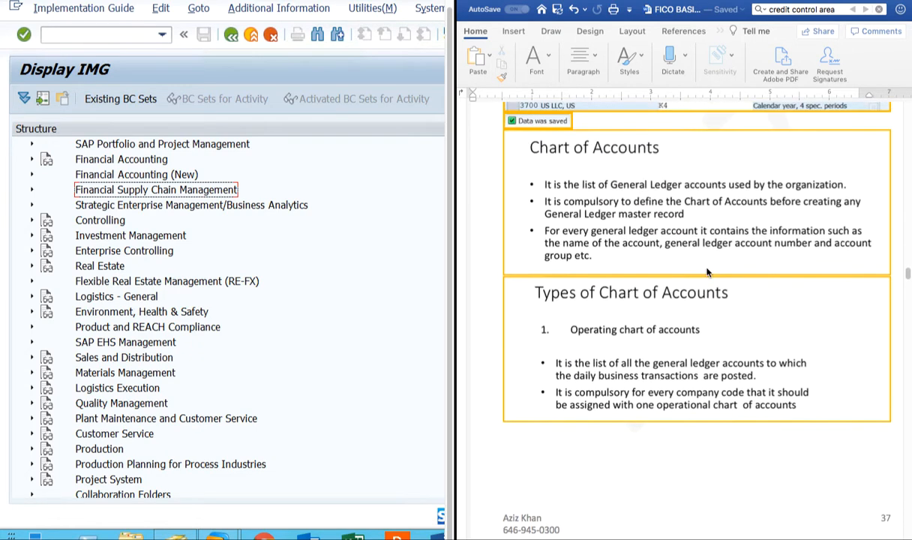
{"action": "scroll", "coordinate": [706, 272], "scroll_direction": "up", "scroll_amount": 2}
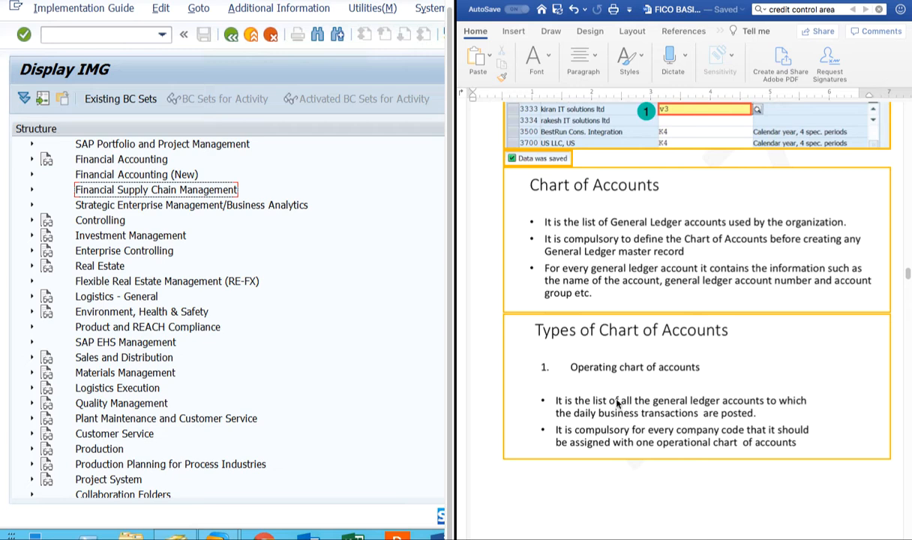
{"action": "scroll", "coordinate": [660, 375], "scroll_direction": "down", "scroll_amount": 5}
{"action": "scroll", "coordinate": [690, 390], "scroll_direction": "down", "scroll_amount": 8}
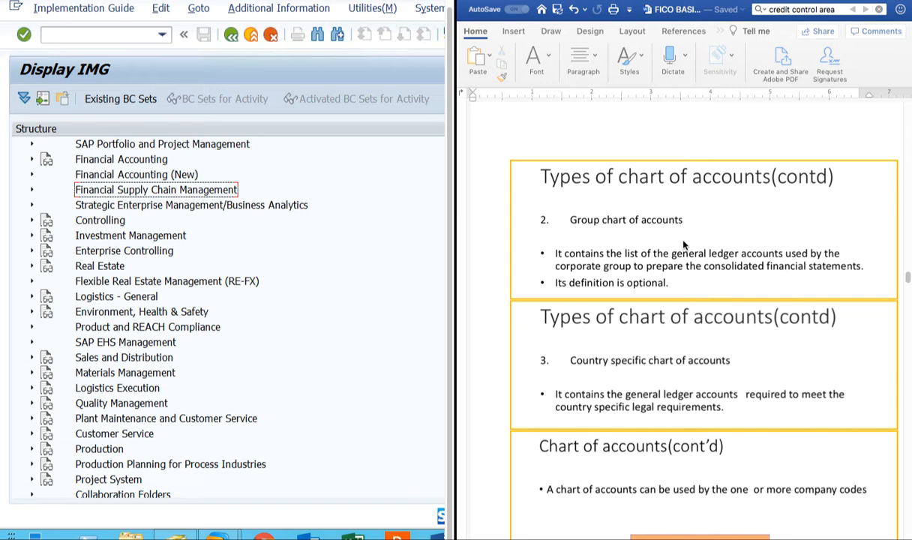
Step: Examine the document's diagram of one chart of accounts shared by several company codes, next to the country-specific type
{"action": "scroll", "coordinate": [793, 288], "scroll_direction": "down", "scroll_amount": 5}
{"action": "scroll", "coordinate": [794, 287], "scroll_direction": "down", "scroll_amount": 1}
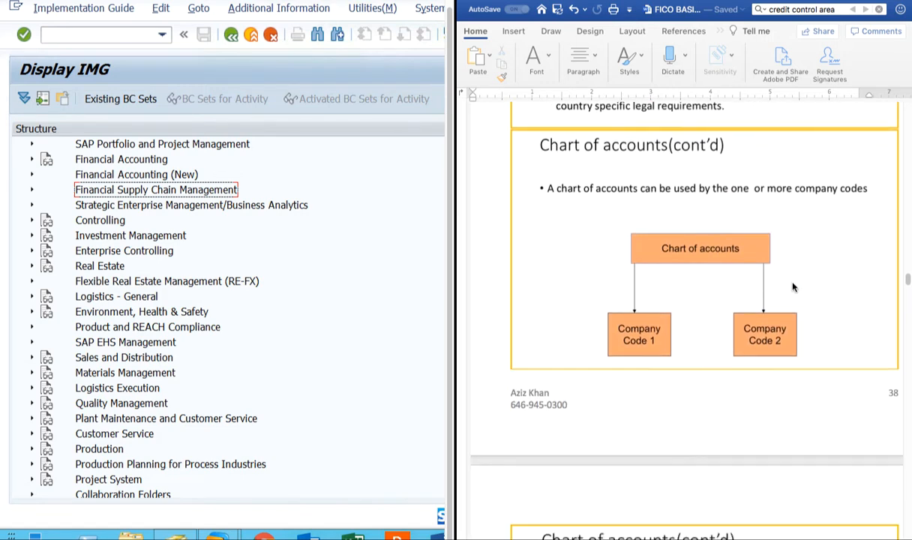
{"action": "scroll", "coordinate": [793, 287], "scroll_direction": "up", "scroll_amount": 1}
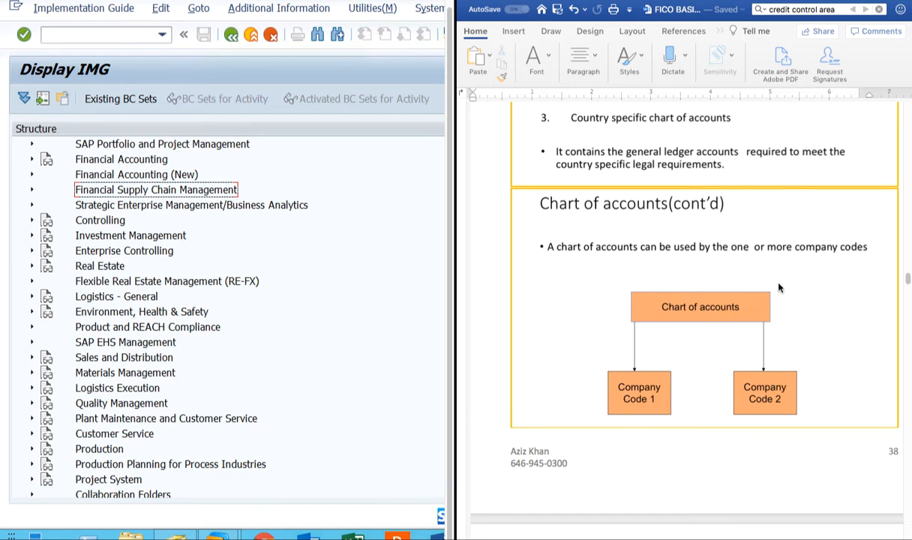
{"action": "scroll", "coordinate": [750, 247], "scroll_direction": "up", "scroll_amount": 3}
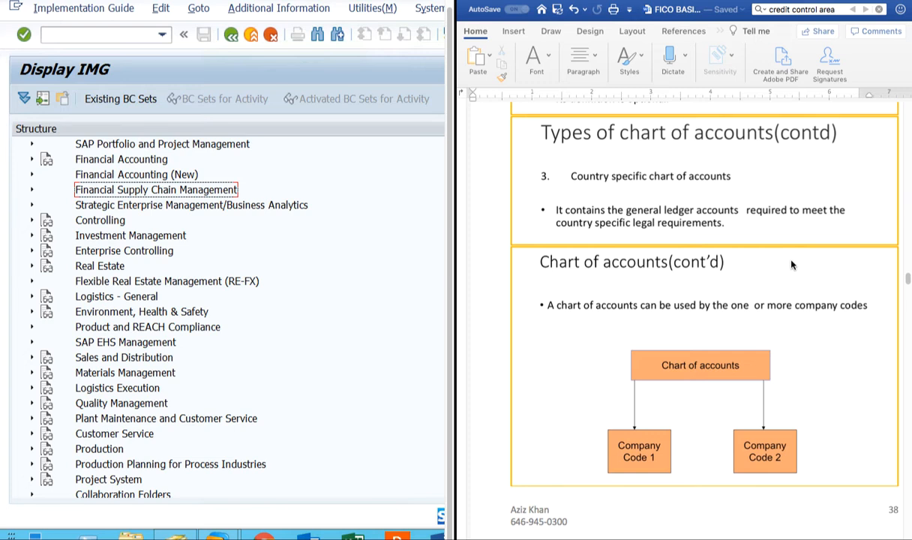
{"action": "scroll", "coordinate": [791, 264], "scroll_direction": "up", "scroll_amount": 1}
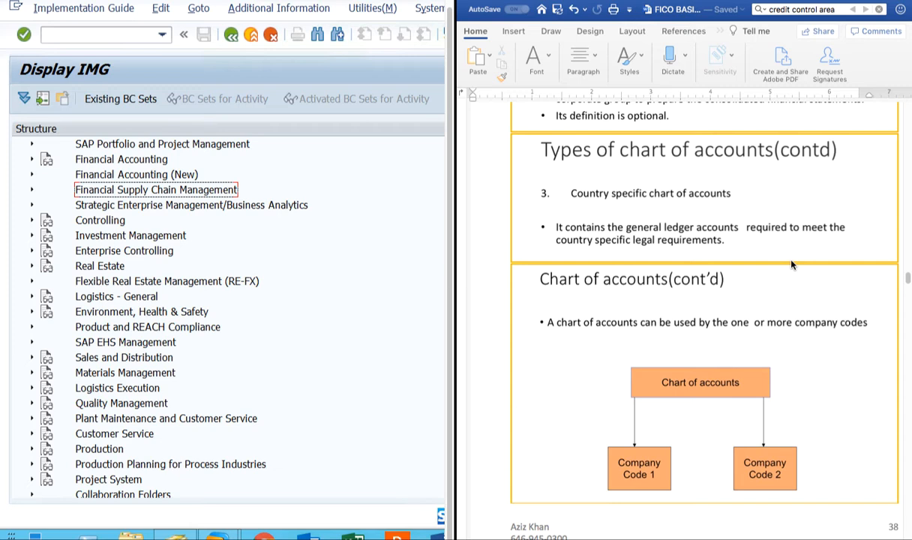
{"action": "scroll", "coordinate": [791, 264], "scroll_direction": "down", "scroll_amount": 20}
{"action": "scroll", "coordinate": [790, 264], "scroll_direction": "up", "scroll_amount": 10}
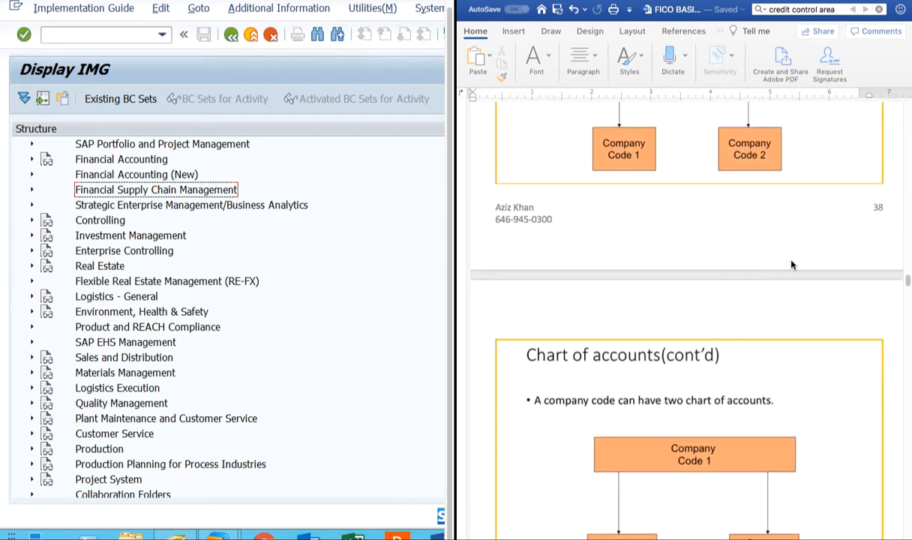
Step: Recap the document's three chart of accounts types from the end of the OB37 section to the country-specific chart
{"action": "scroll", "coordinate": [791, 264], "scroll_direction": "up", "scroll_amount": 15}
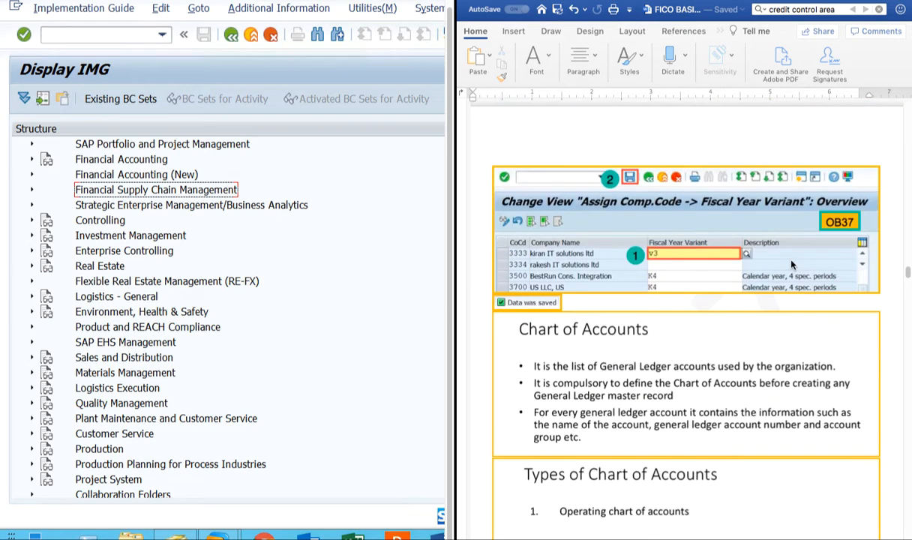
{"action": "scroll", "coordinate": [791, 264], "scroll_direction": "down", "scroll_amount": 10}
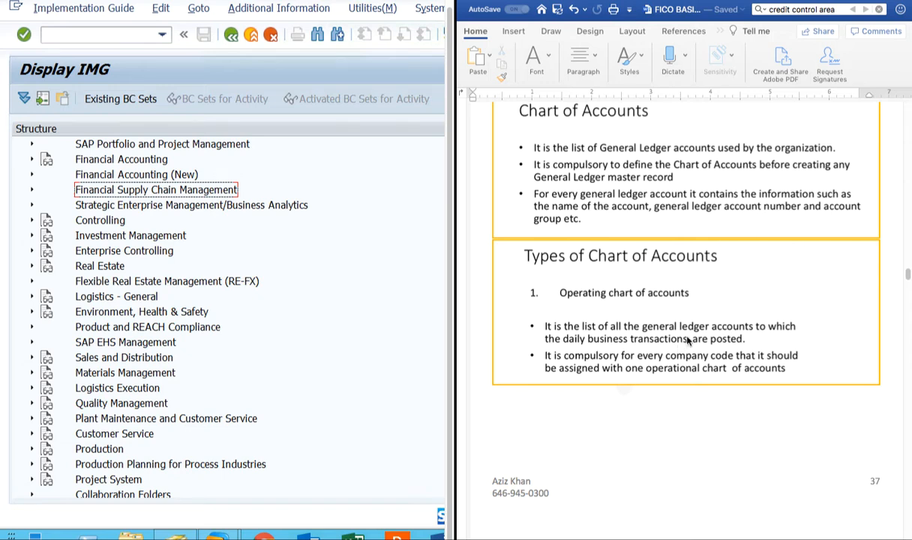
{"action": "scroll", "coordinate": [687, 340], "scroll_direction": "up", "scroll_amount": 3}
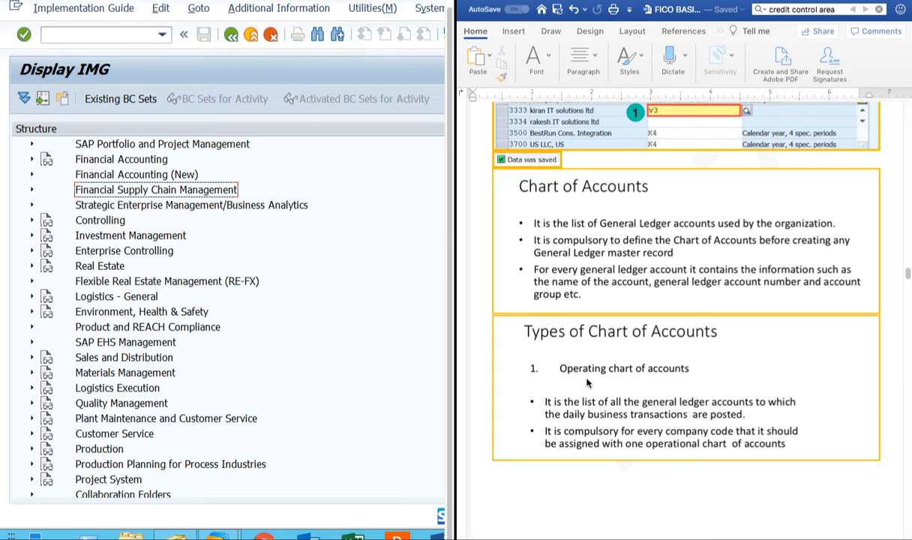
{"action": "scroll", "coordinate": [587, 384], "scroll_direction": "down", "scroll_amount": 10}
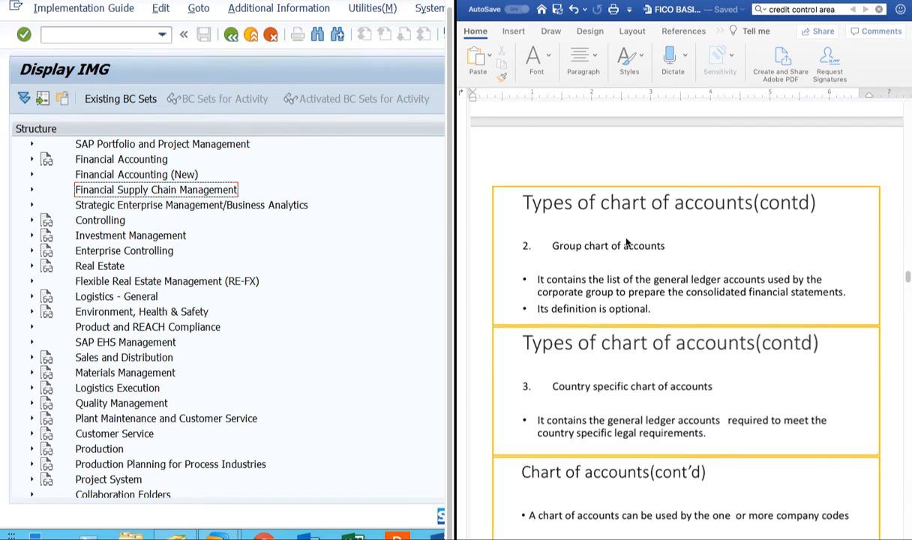
{"action": "scroll", "coordinate": [564, 257], "scroll_direction": "down", "scroll_amount": 4}
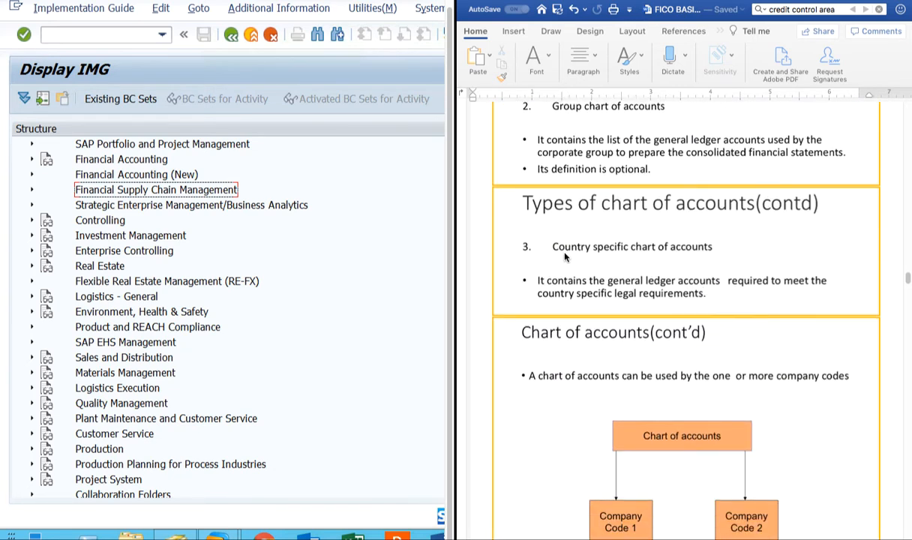
Step: Compare the diagram of a chart shared by two company codes with the diagram of one company code having two charts
{"action": "scroll", "coordinate": [736, 259], "scroll_direction": "down", "scroll_amount": 6}
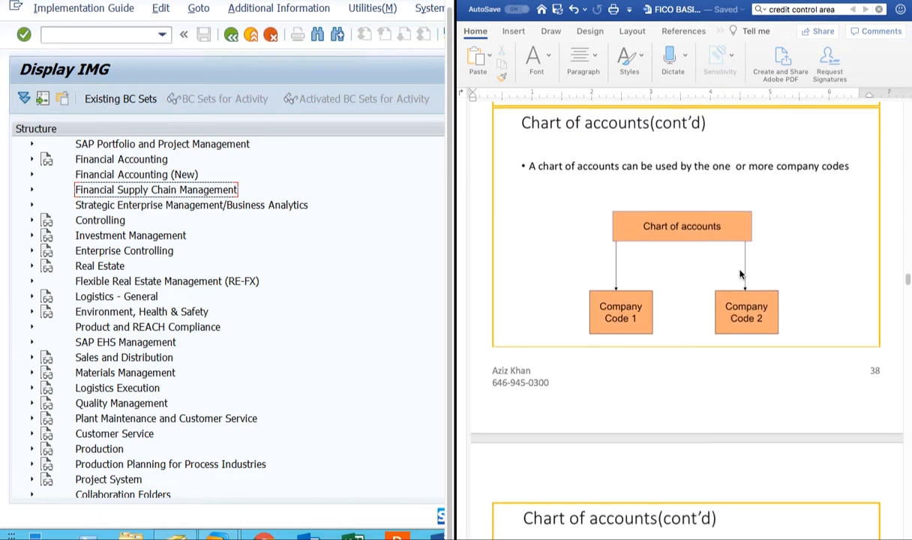
{"action": "scroll", "coordinate": [740, 275], "scroll_direction": "up", "scroll_amount": 1}
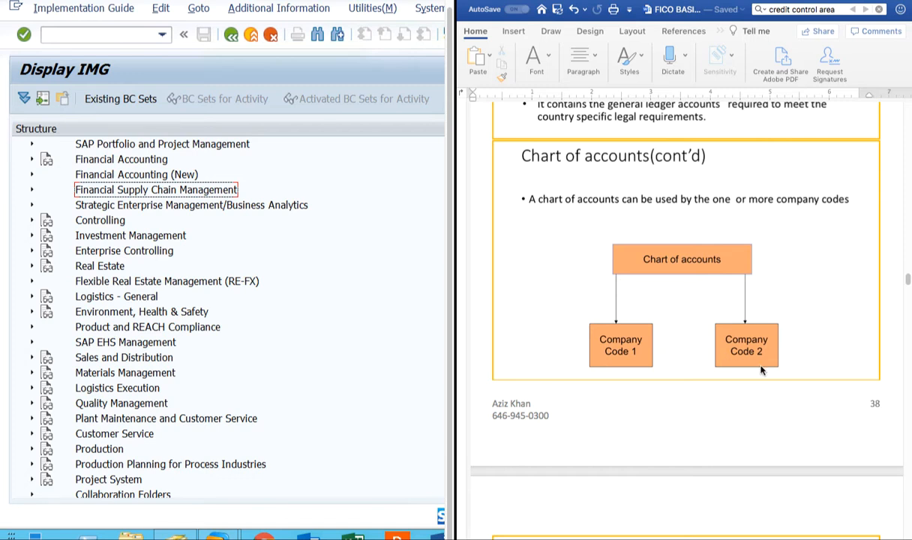
{"action": "scroll", "coordinate": [762, 368], "scroll_direction": "down", "scroll_amount": 4}
{"action": "scroll", "coordinate": [761, 368], "scroll_direction": "down", "scroll_amount": 2}
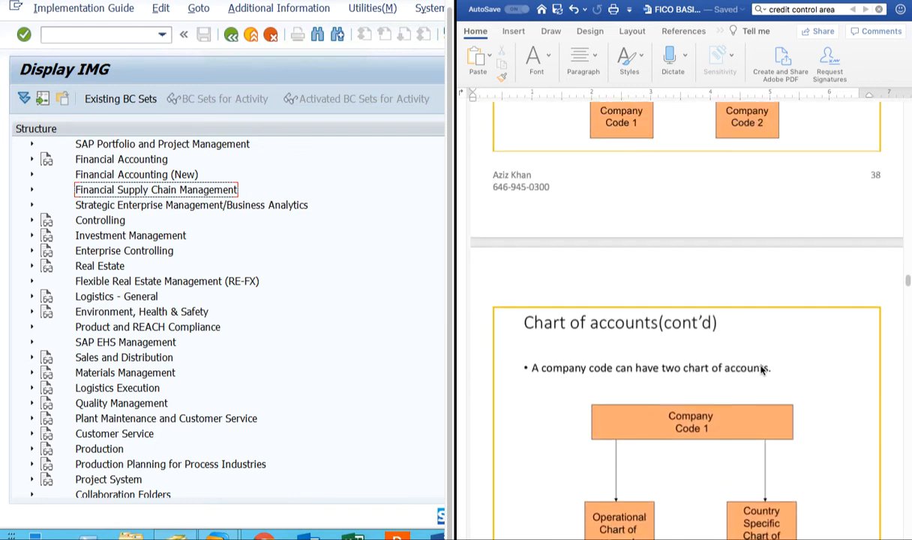
{"action": "scroll", "coordinate": [761, 369], "scroll_direction": "up", "scroll_amount": 3}
{"action": "scroll", "coordinate": [761, 369], "scroll_direction": "up", "scroll_amount": 2}
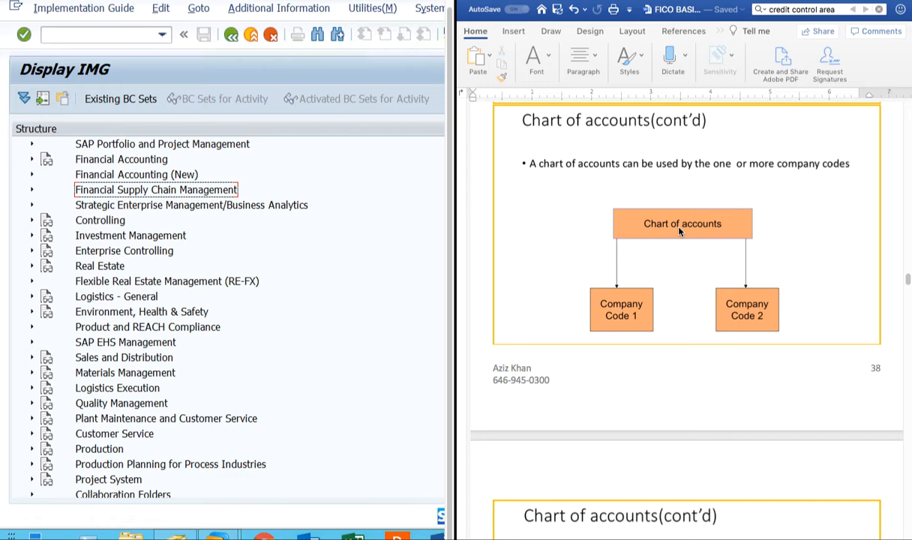
{"action": "scroll", "coordinate": [679, 231], "scroll_direction": "down", "scroll_amount": 5}
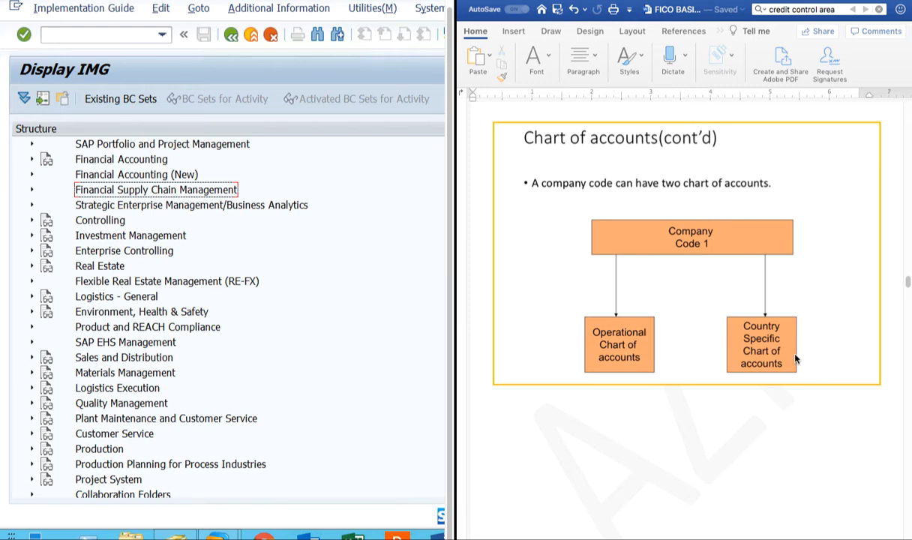
Step: Study the document's diagram linking Company Code 1 to an operational and a country-specific chart of accounts
{"action": "scroll", "coordinate": [796, 359], "scroll_direction": "down", "scroll_amount": 2}
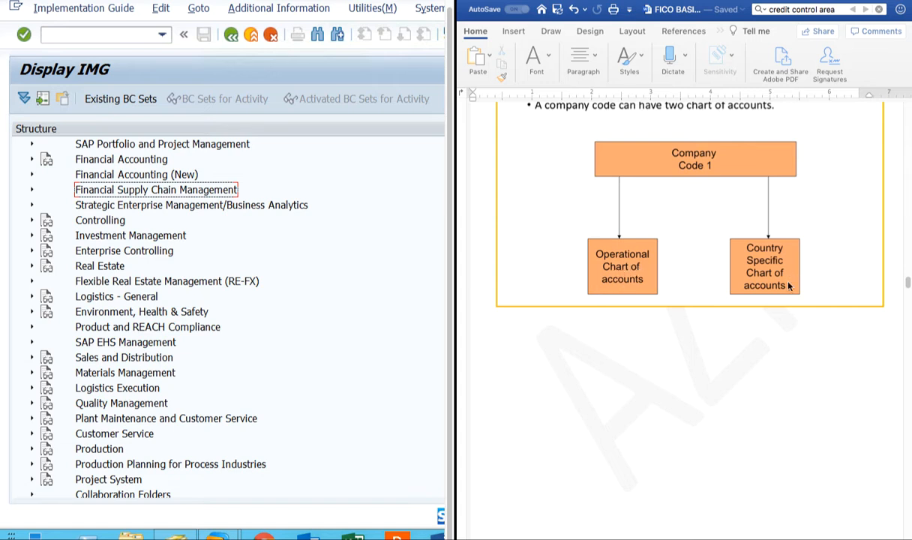
{"action": "scroll", "coordinate": [789, 285], "scroll_direction": "down", "scroll_amount": 8}
{"action": "scroll", "coordinate": [790, 285], "scroll_direction": "up", "scroll_amount": 8}
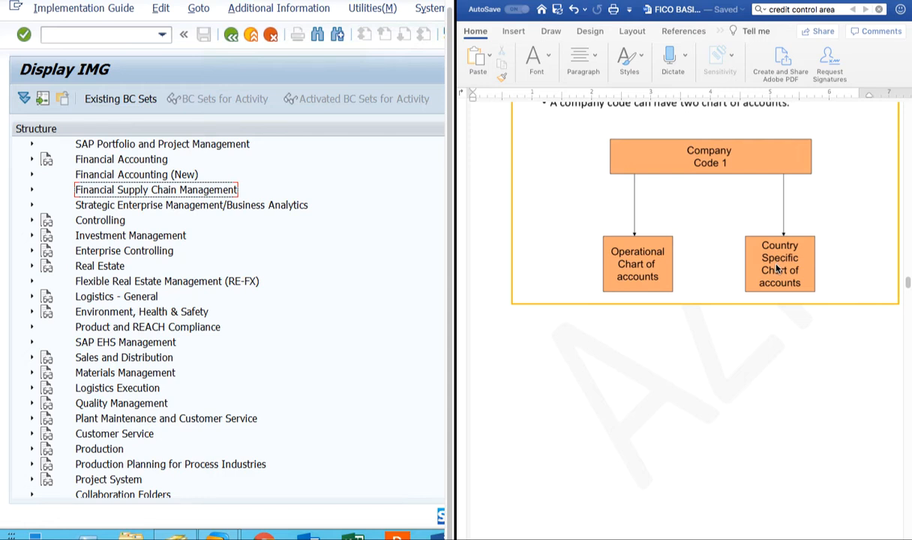
{"action": "scroll", "coordinate": [801, 274], "scroll_direction": "down", "scroll_amount": 2}
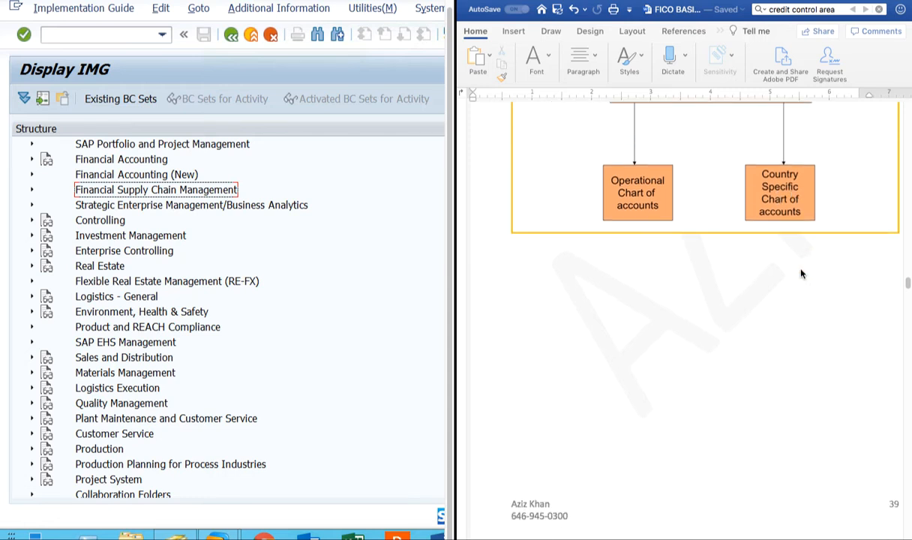
{"action": "scroll", "coordinate": [801, 274], "scroll_direction": "down", "scroll_amount": 1}
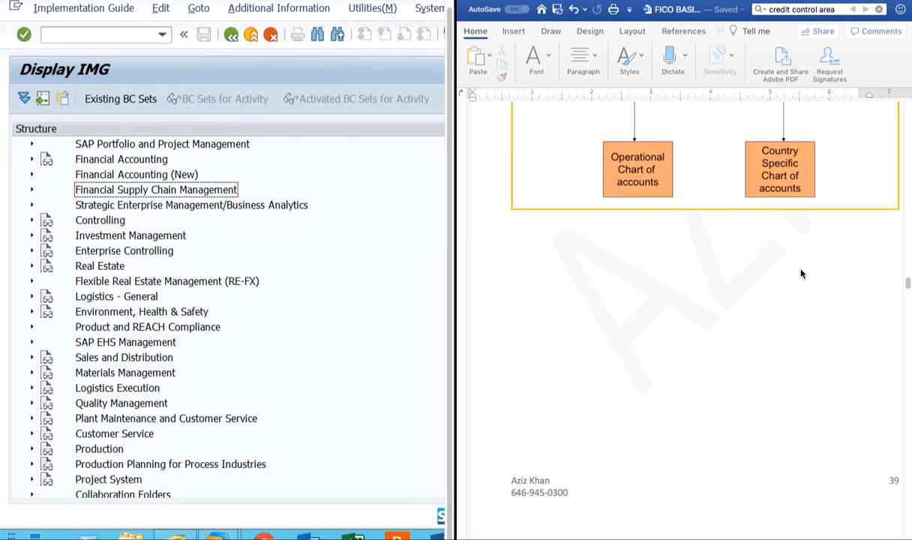
{"action": "scroll", "coordinate": [801, 275], "scroll_direction": "up", "scroll_amount": 4}
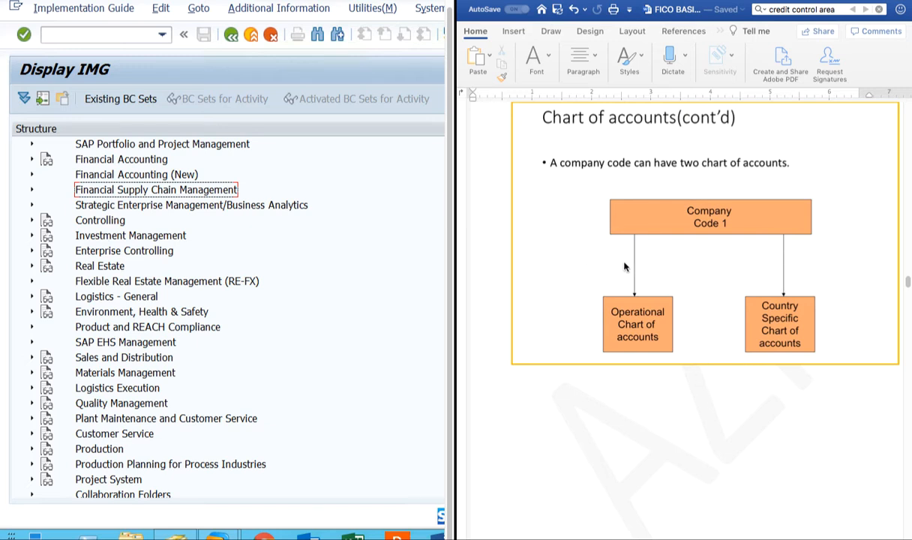
{"action": "scroll", "coordinate": [745, 366], "scroll_direction": "down", "scroll_amount": 2}
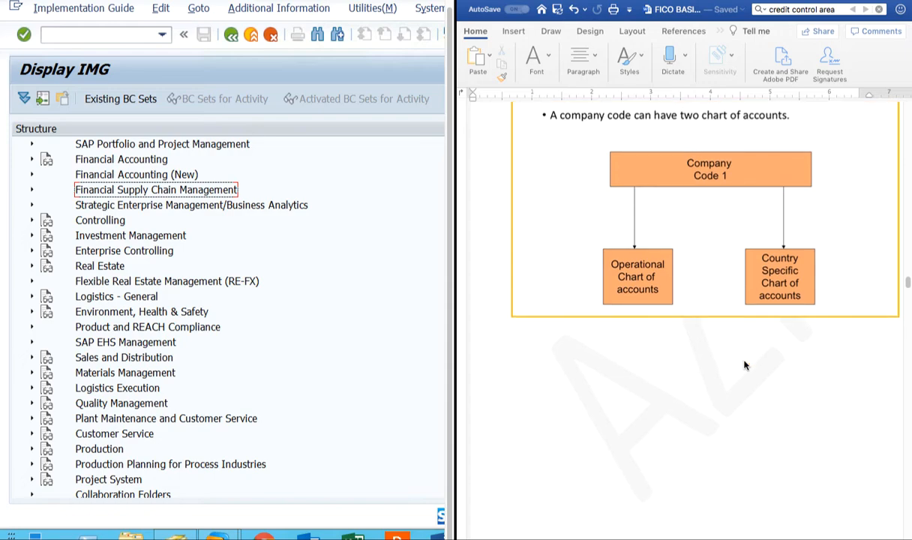
Step: Go past the chart of accounts notes to the document's OB13 section with the IMG path for Edit Chart of Accounts List
{"action": "scroll", "coordinate": [744, 366], "scroll_direction": "down", "scroll_amount": 10}
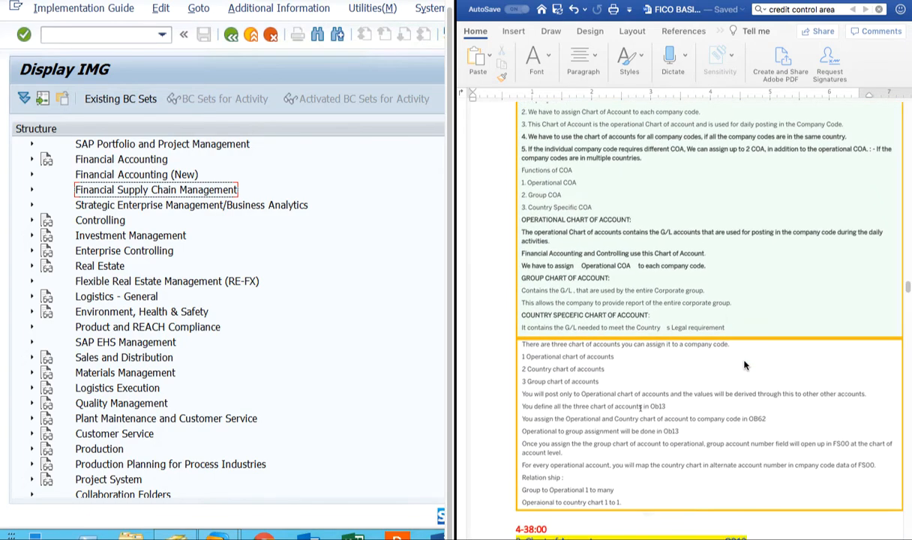
{"action": "scroll", "coordinate": [744, 365], "scroll_direction": "down", "scroll_amount": 15}
{"action": "scroll", "coordinate": [744, 365], "scroll_direction": "up", "scroll_amount": 8}
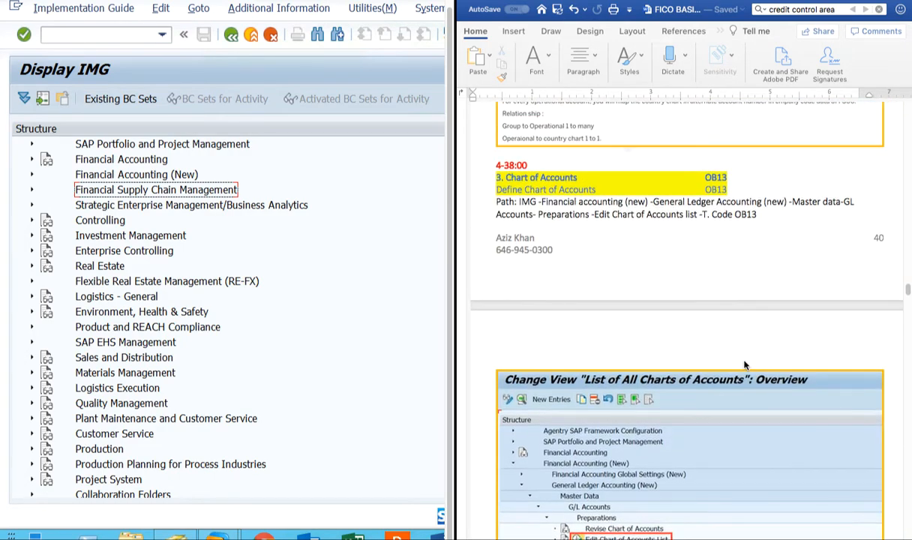
{"action": "scroll", "coordinate": [745, 365], "scroll_direction": "down", "scroll_amount": 1}
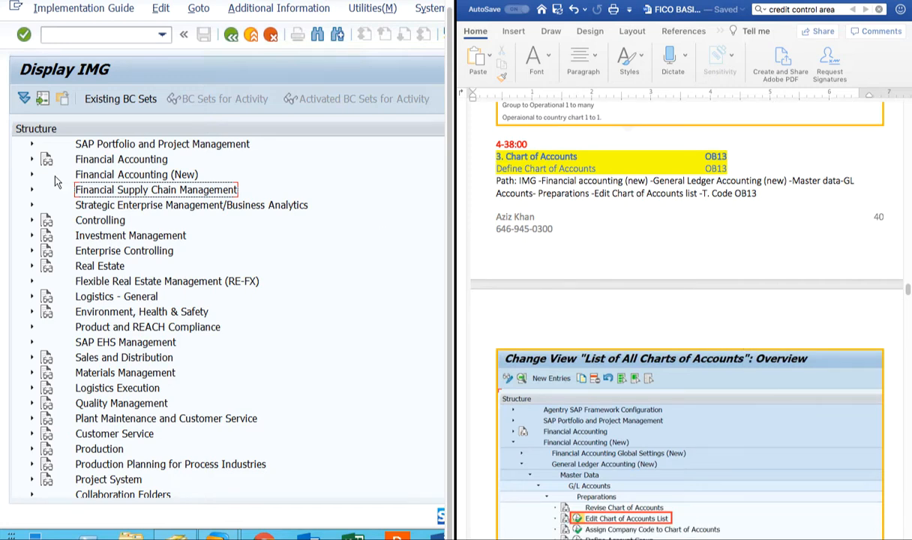
Step: Expand Financial Accounting (New) in the IMG structure to start following the Edit Chart of Accounts List path
{"action": "scroll", "coordinate": [60, 224], "scroll_direction": "down", "scroll_amount": 5}
{"action": "scroll", "coordinate": [75, 300], "scroll_direction": "up", "scroll_amount": 7}
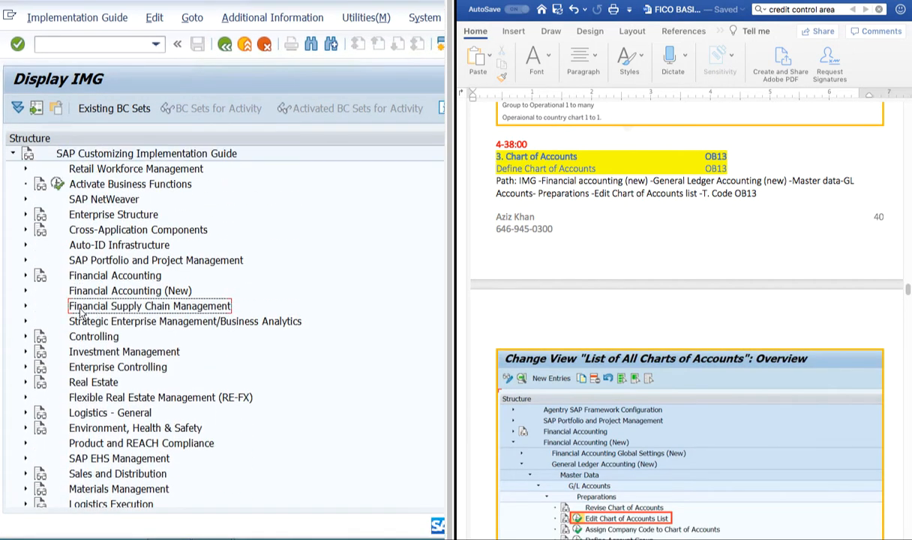
{"action": "left_click", "coordinate": [26, 290]}
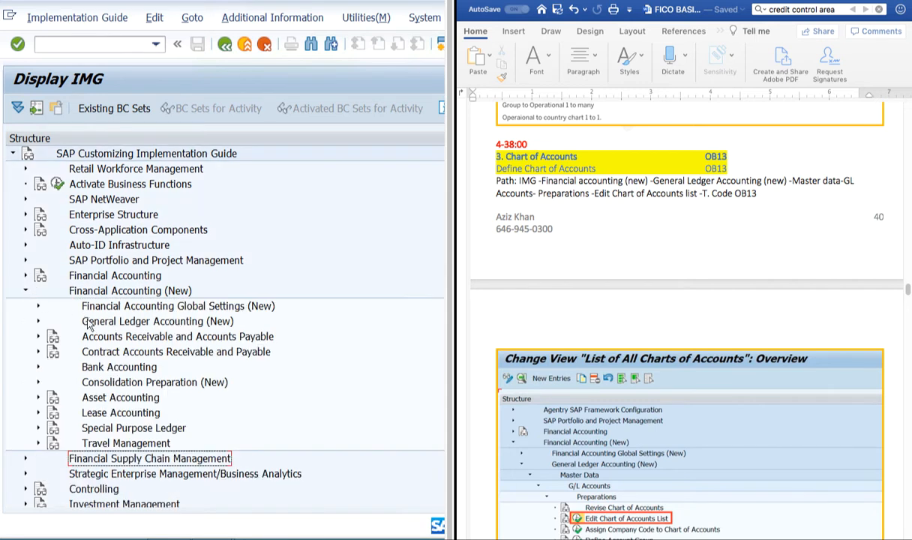
Step: Open Edit Chart of Accounts List under Financial Accounting (New), General Ledger Accounting (New), Master Data, G/L Accounts, Preparations
{"action": "left_click", "coordinate": [39, 306]}
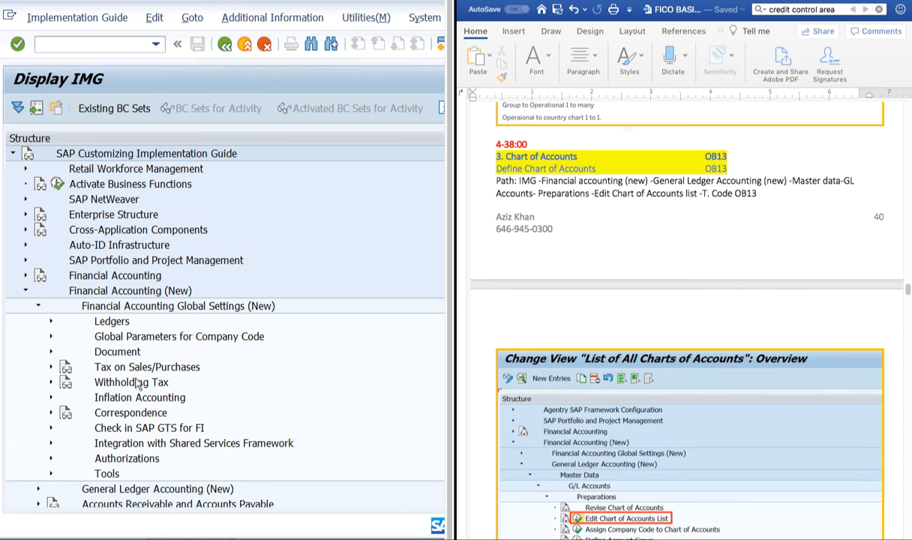
{"action": "left_click", "coordinate": [39, 306]}
{"action": "left_click", "coordinate": [39, 320]}
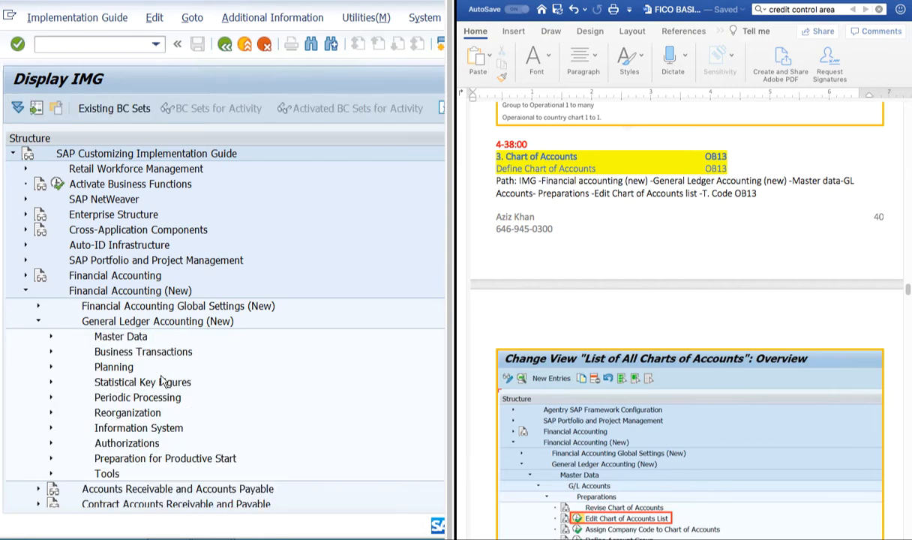
{"action": "left_click", "coordinate": [51, 336]}
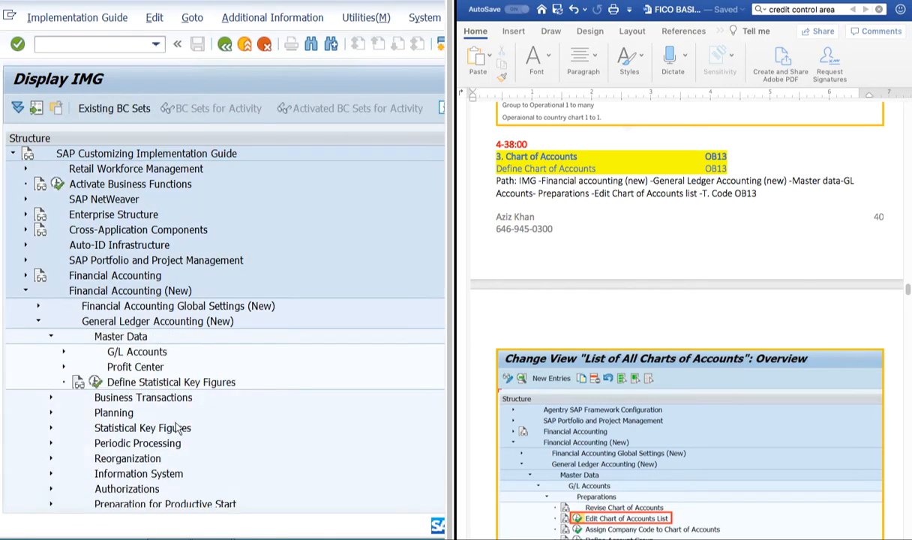
{"action": "left_click", "coordinate": [65, 352]}
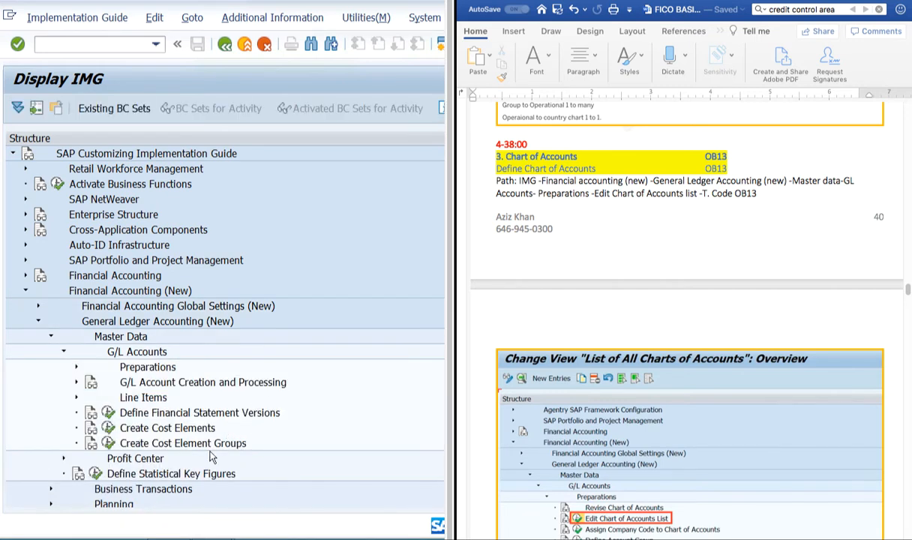
{"action": "left_click", "coordinate": [77, 367]}
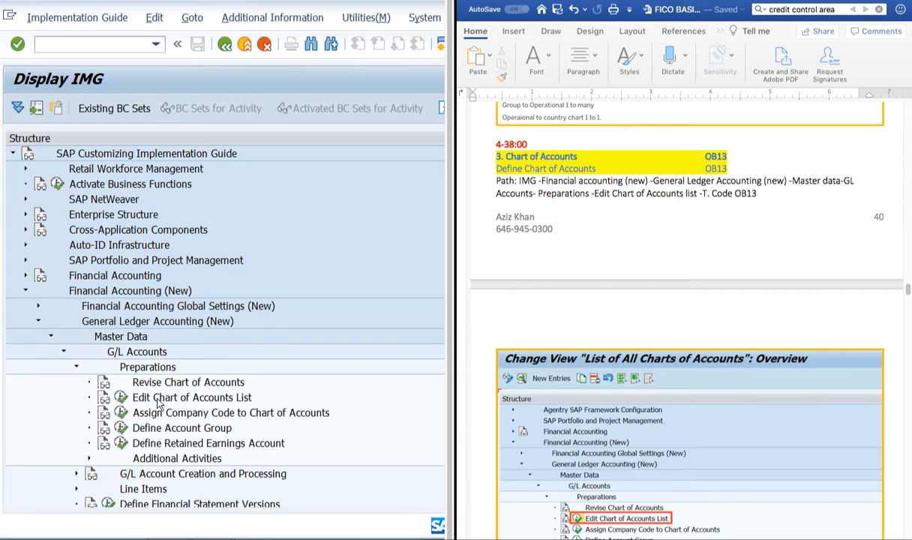
{"action": "left_click", "coordinate": [234, 403]}
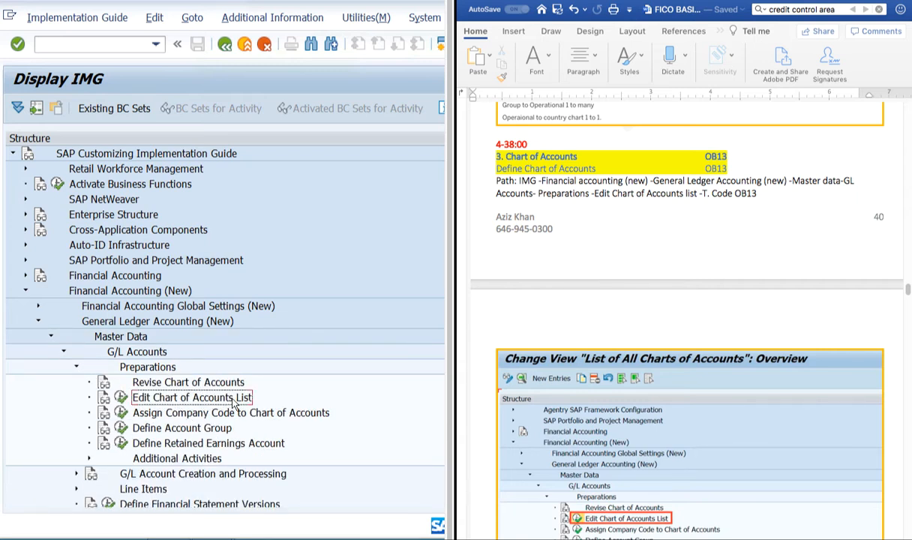
{"action": "left_click", "coordinate": [120, 398]}
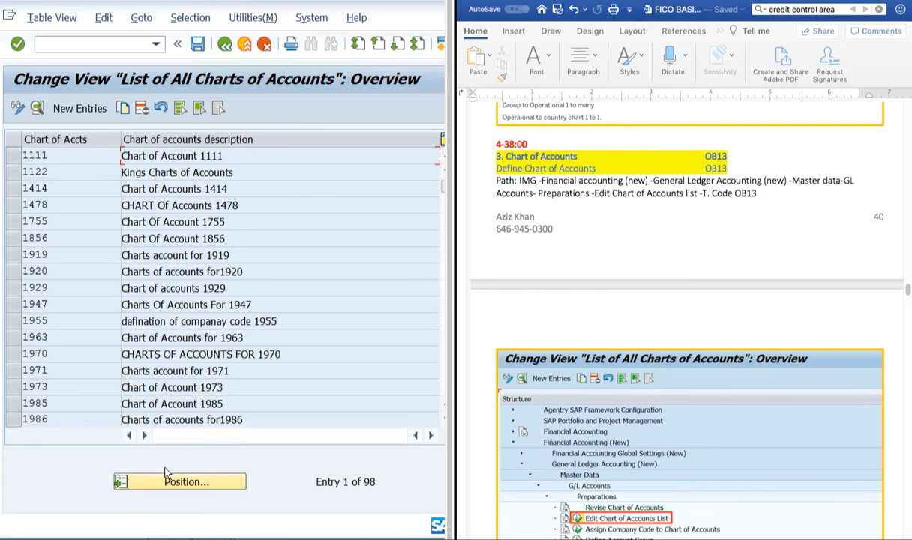
Step: Start a new chart of accounts entry 5555 with the description "Chart of Account 5555"
{"action": "left_click", "coordinate": [79, 107]}
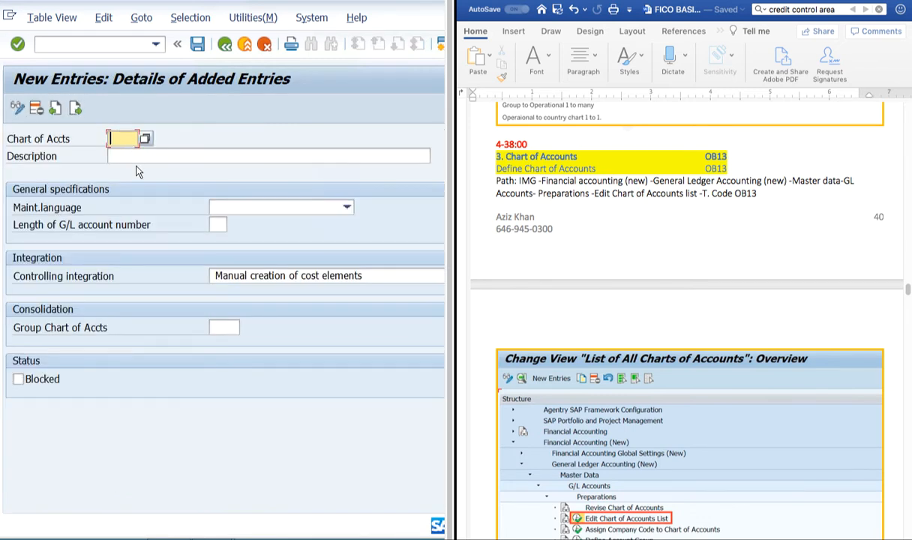
{"action": "type", "text": "5555"}
{"action": "left_click", "coordinate": [138, 155]}
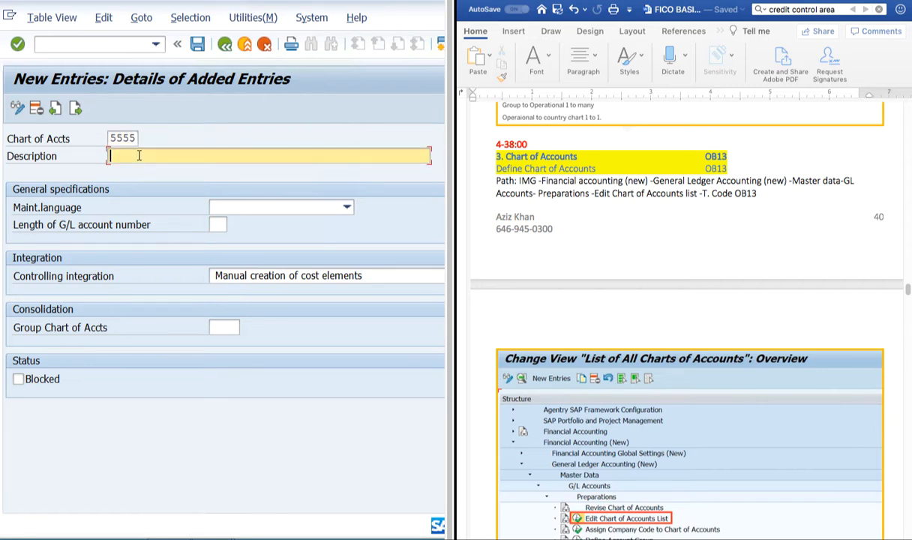
{"action": "type", "text": "Ch"}
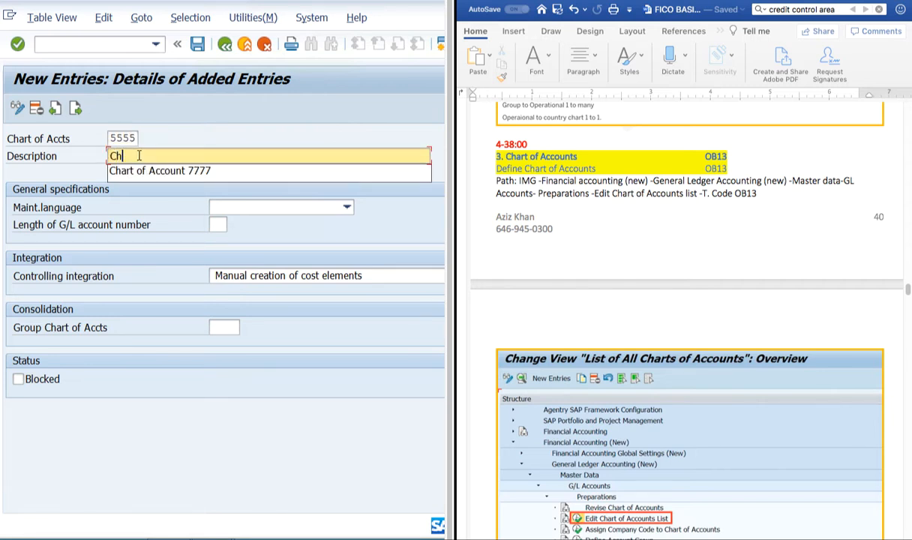
{"action": "type", "text": "art o"}
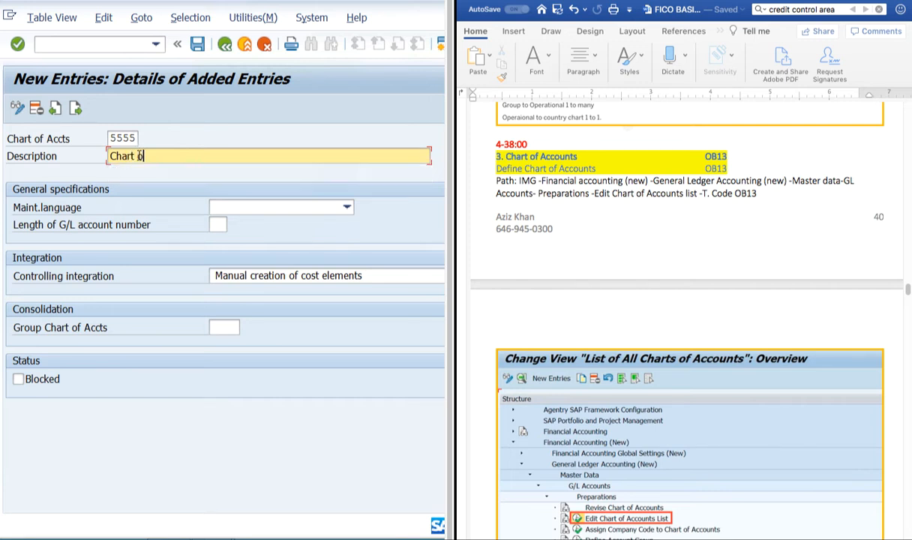
{"action": "type", "text": "f Account 5555"}
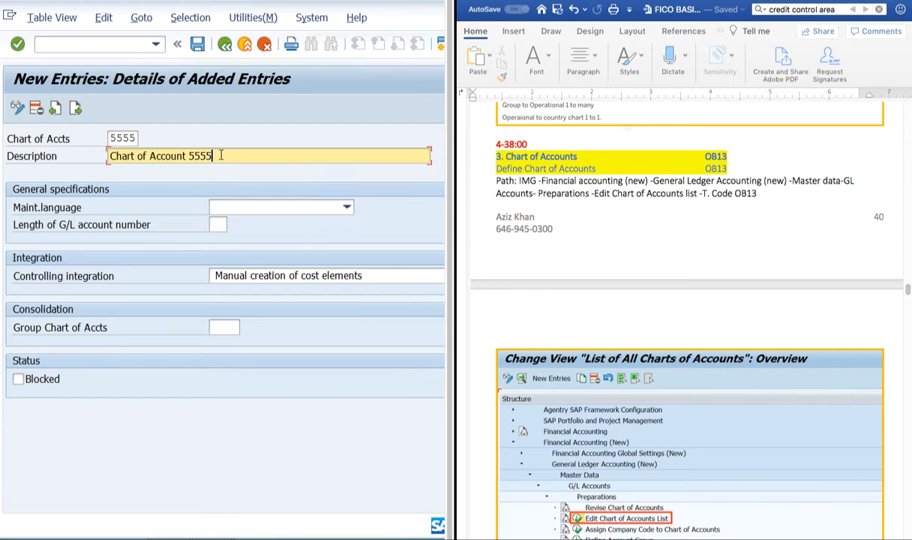
Step: Set the maintenance language of the new chart of accounts to EN English
{"action": "left_click", "coordinate": [240, 213]}
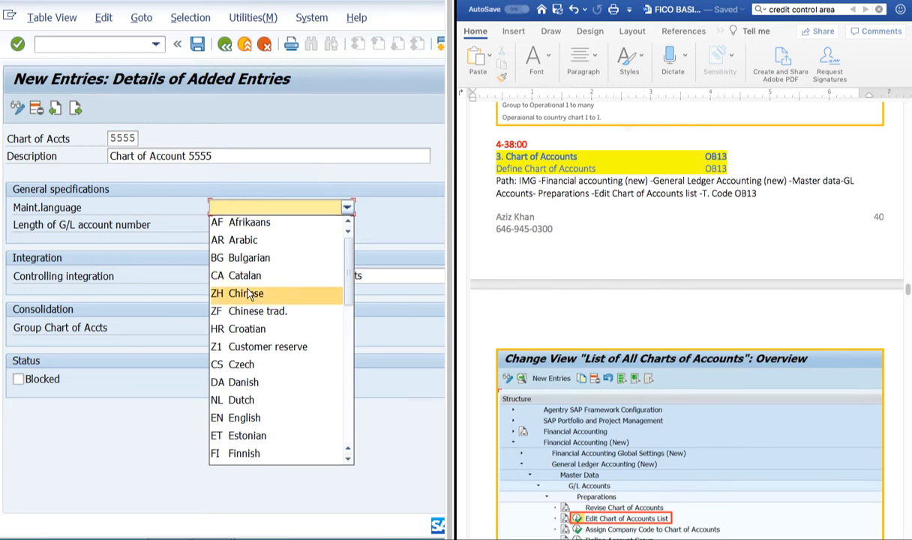
{"action": "scroll", "coordinate": [249, 294], "scroll_direction": "down", "scroll_amount": 8}
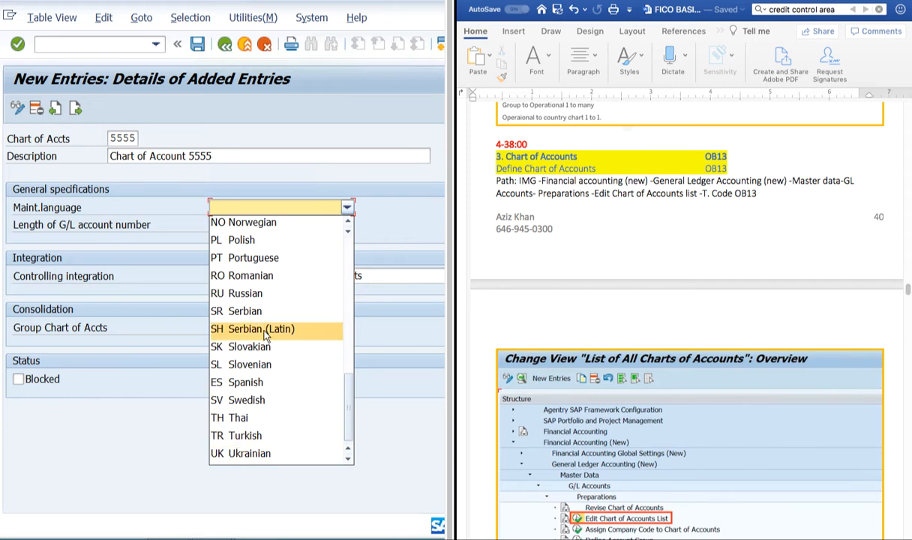
{"action": "left_click", "coordinate": [348, 460]}
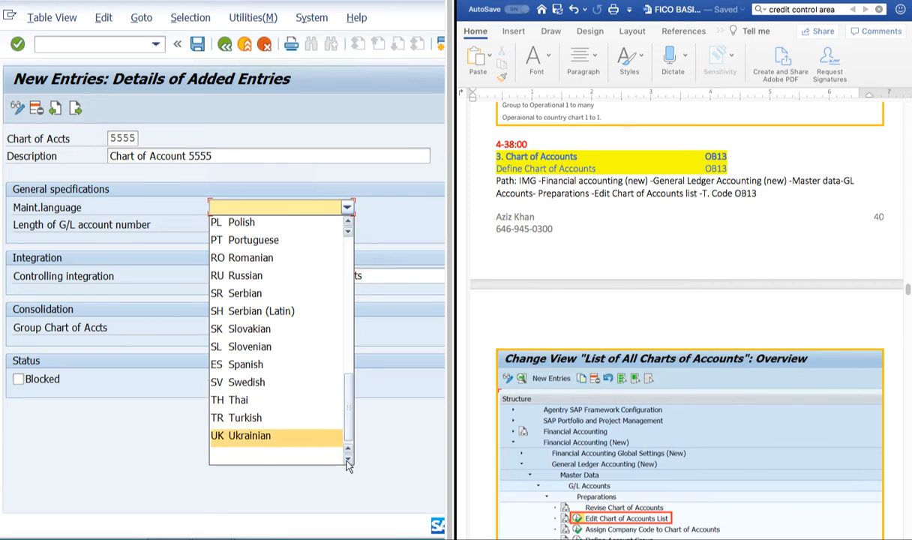
{"action": "scroll", "coordinate": [272, 405], "scroll_direction": "up", "scroll_amount": 10}
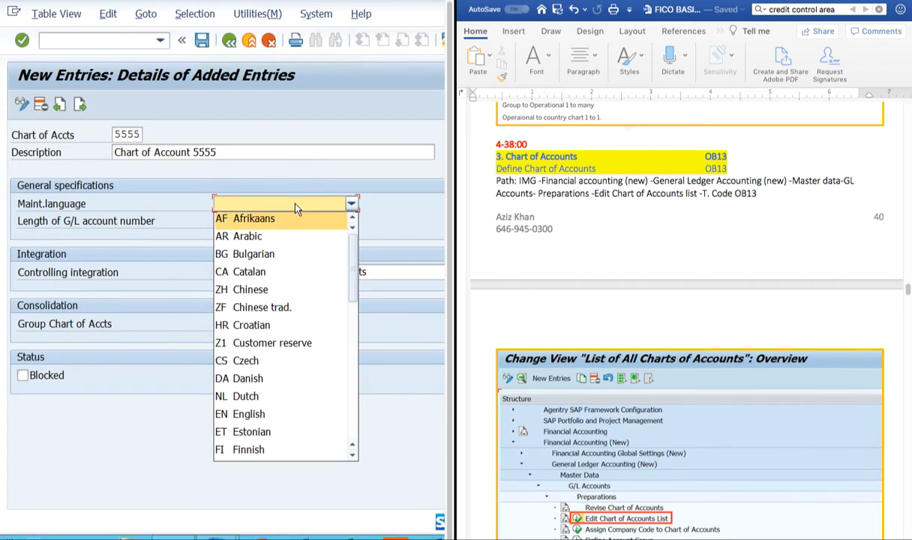
{"action": "left_click", "coordinate": [259, 420]}
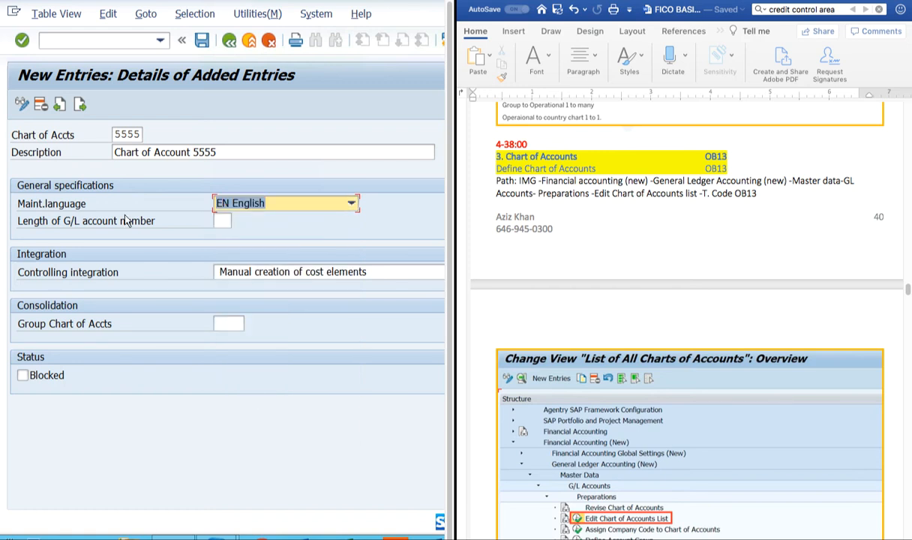
Step: Set the length of the G/L account number to 6
{"action": "left_click", "coordinate": [219, 220]}
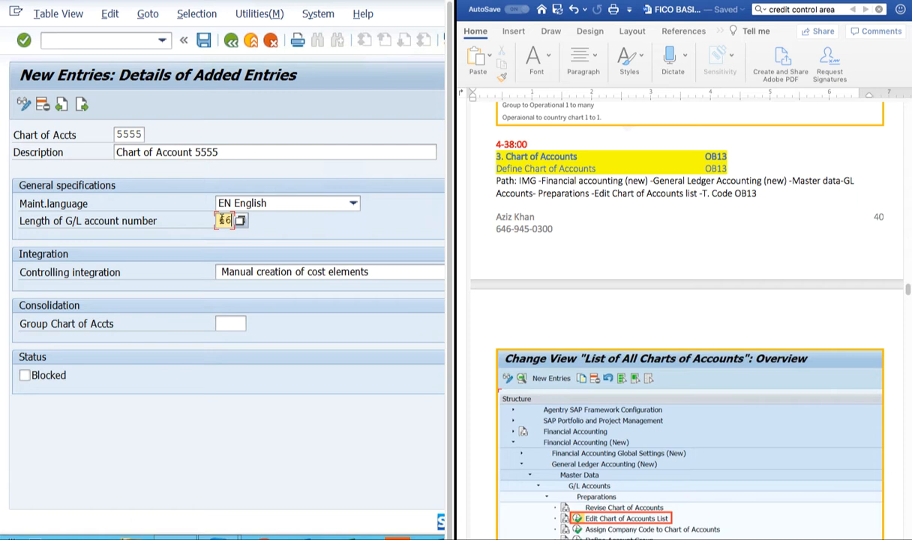
{"action": "left_click", "coordinate": [222, 220]}
{"action": "left_click", "coordinate": [226, 236]}
Step: Examine the available controlling integration options for creating cost elements
{"action": "left_click", "coordinate": [331, 273]}
{"action": "left_click", "coordinate": [332, 349]}
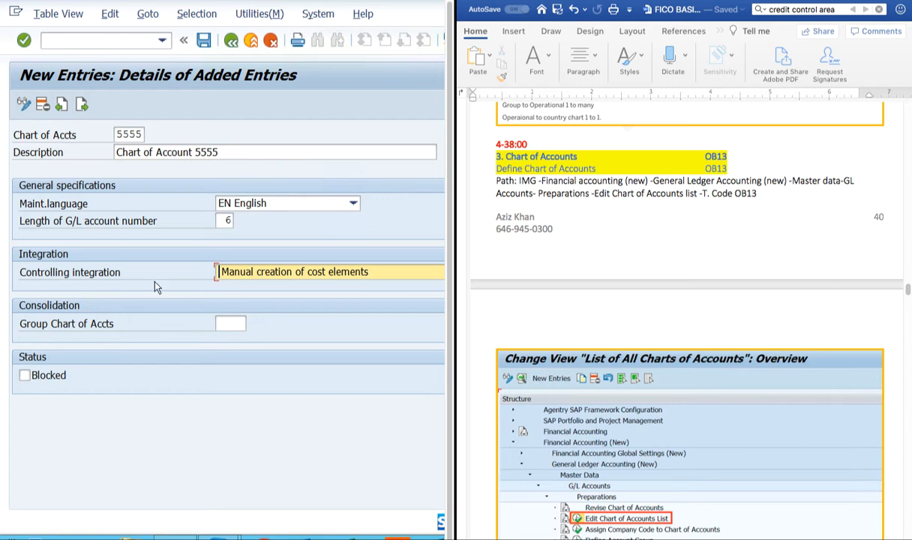
{"action": "left_click", "coordinate": [269, 271]}
{"action": "left_click", "coordinate": [324, 428]}
{"action": "left_click", "coordinate": [54, 270]}
{"action": "left_click", "coordinate": [240, 273]}
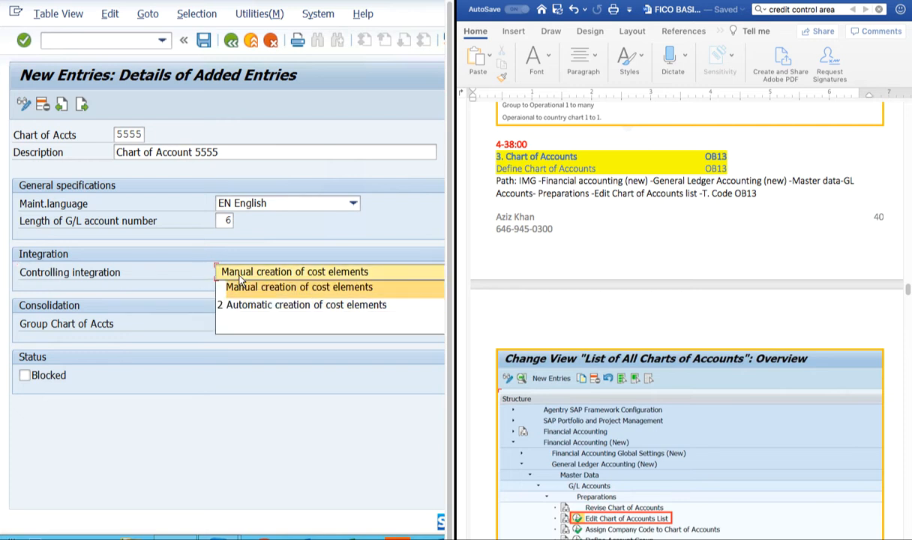
{"action": "left_click", "coordinate": [353, 289]}
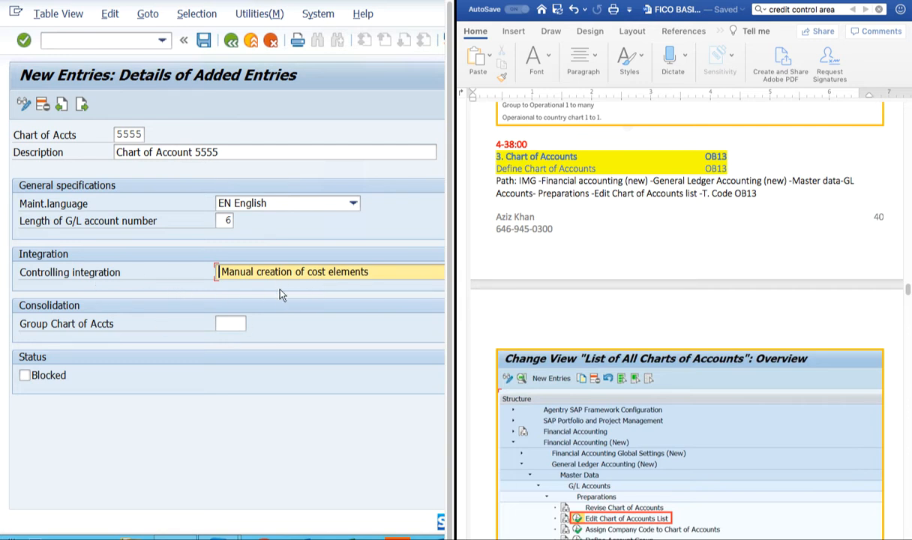
Step: Try Automatic creation of cost elements for controlling integration, and return the setting to Manual creation of cost elements
{"action": "left_click", "coordinate": [264, 274]}
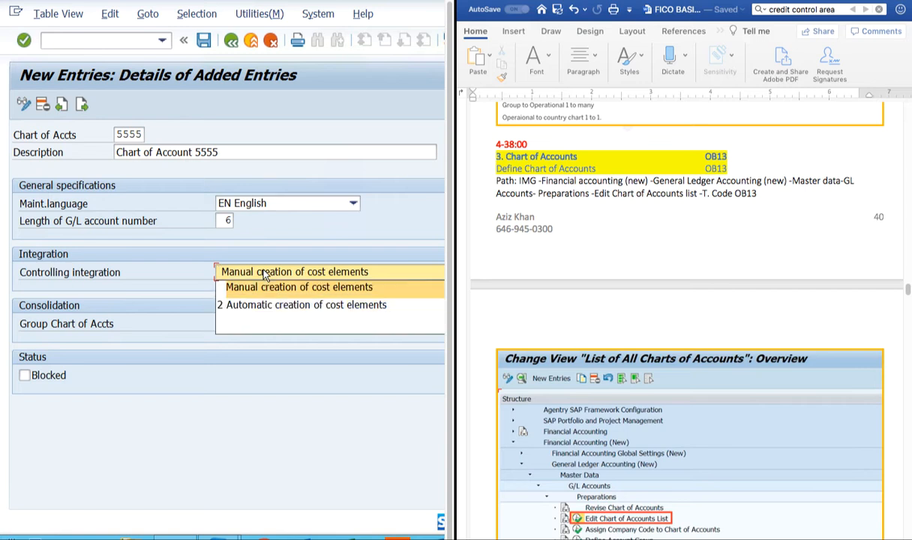
{"action": "left_click", "coordinate": [264, 312]}
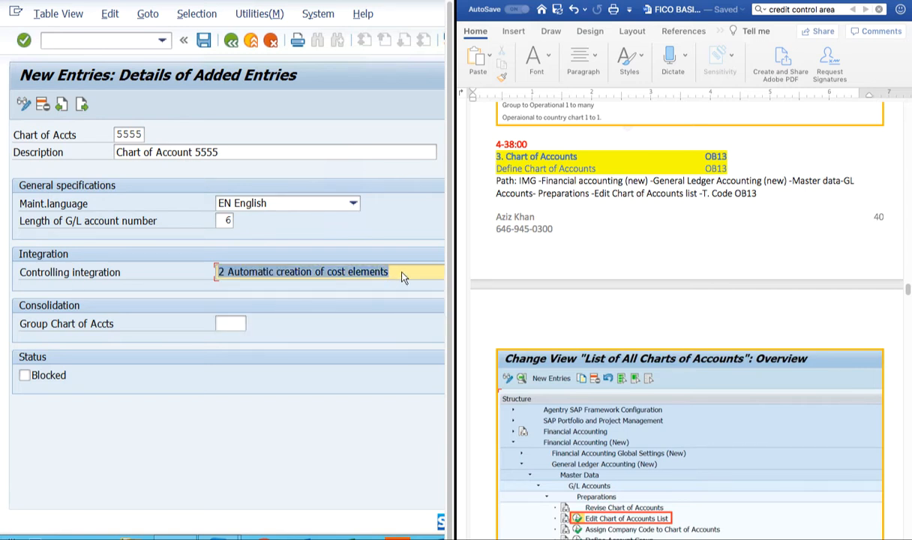
{"action": "left_click", "coordinate": [401, 275]}
{"action": "left_click", "coordinate": [351, 312]}
{"action": "left_click", "coordinate": [367, 274]}
{"action": "left_click", "coordinate": [296, 289]}
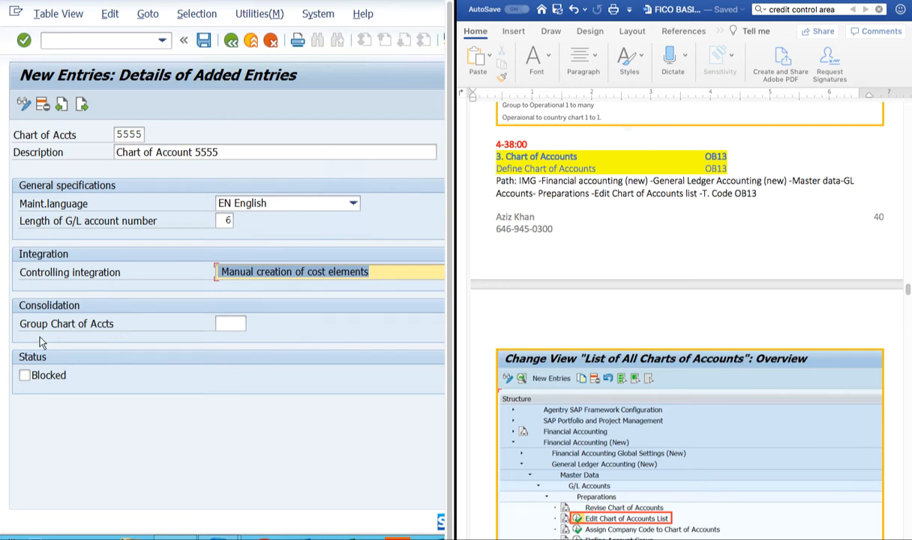
{"action": "left_click", "coordinate": [220, 322]}
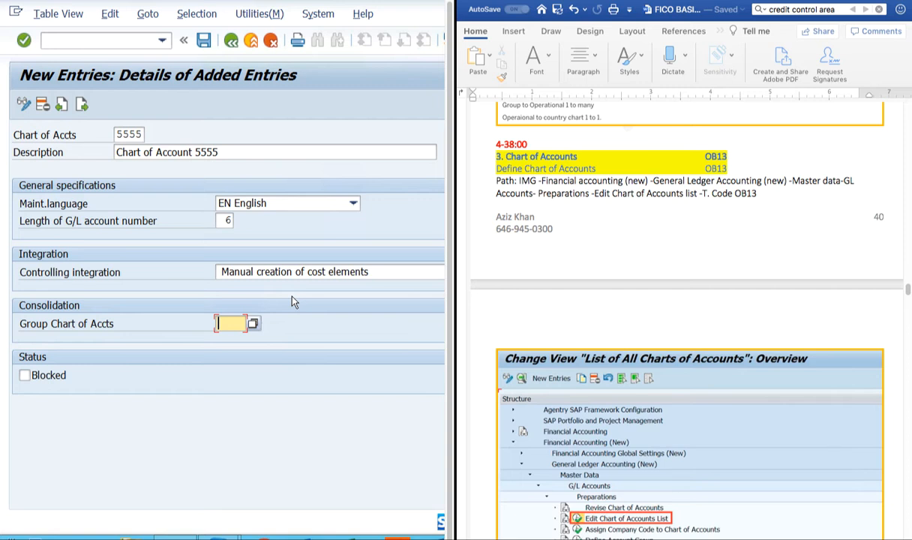
{"action": "left_click", "coordinate": [118, 134]}
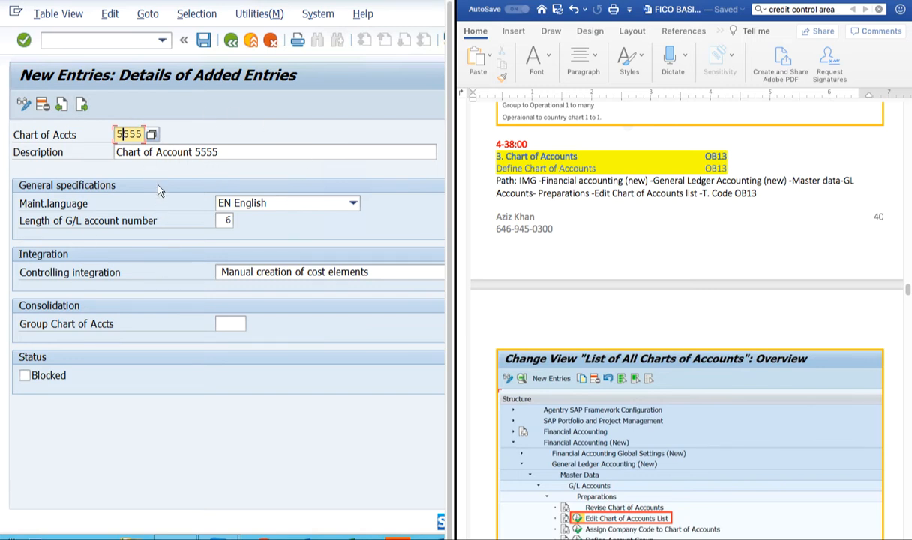
{"action": "left_click_drag", "start_coordinate": [111, 135], "coordinate": [143, 135]}
{"action": "left_click", "coordinate": [116, 133]}
{"action": "left_click_drag", "start_coordinate": [114, 135], "coordinate": [141, 134]}
{"action": "left_click", "coordinate": [114, 135]}
{"action": "left_click", "coordinate": [114, 135]}
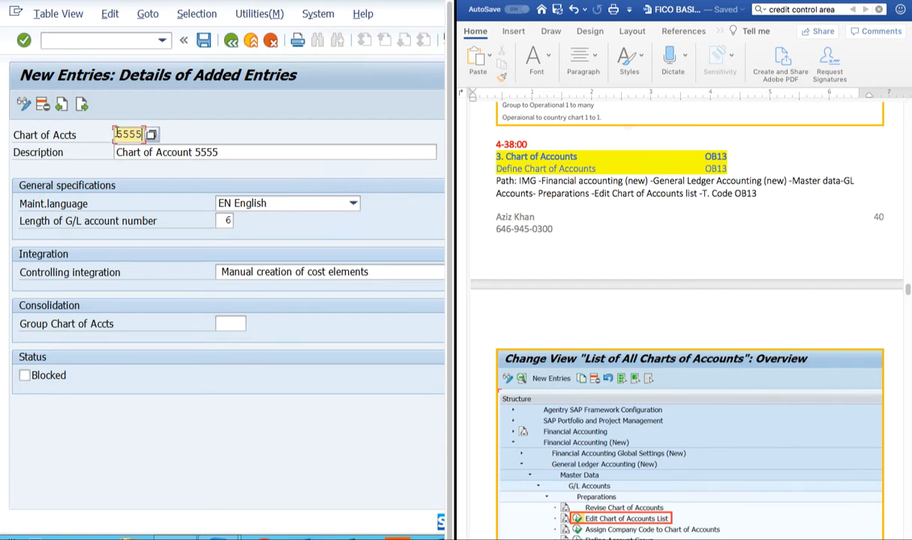
{"action": "left_click", "coordinate": [142, 136]}
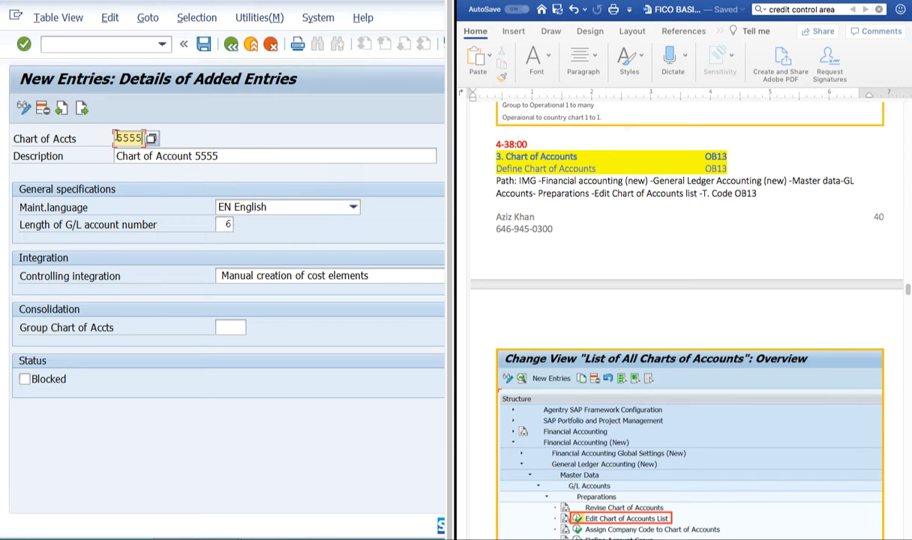
{"action": "left_click_drag", "start_coordinate": [116, 136], "coordinate": [151, 133]}
{"action": "left_click", "coordinate": [143, 133]}
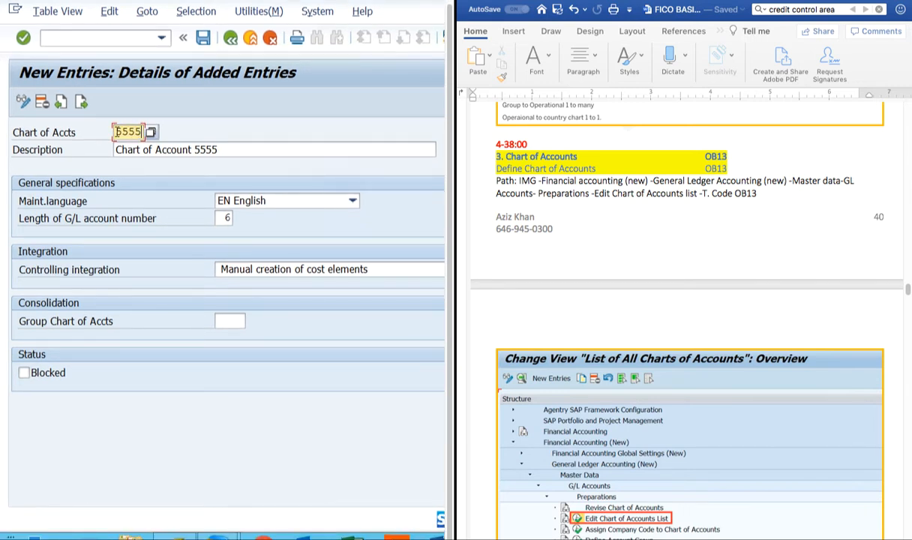
Step: Review the controlling integration options for creating cost elements and keep Manual creation of cost elements
{"action": "left_click", "coordinate": [261, 270]}
{"action": "left_click", "coordinate": [156, 242]}
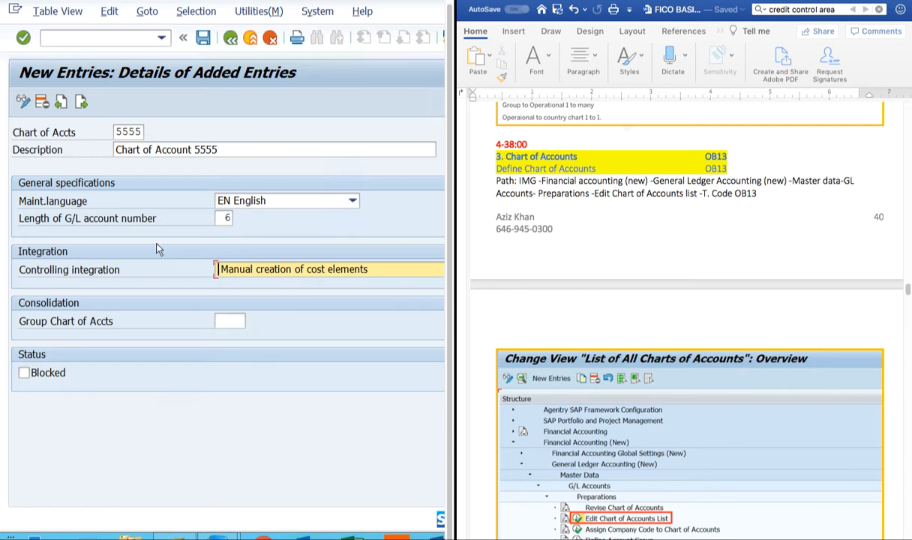
{"action": "left_click", "coordinate": [280, 272]}
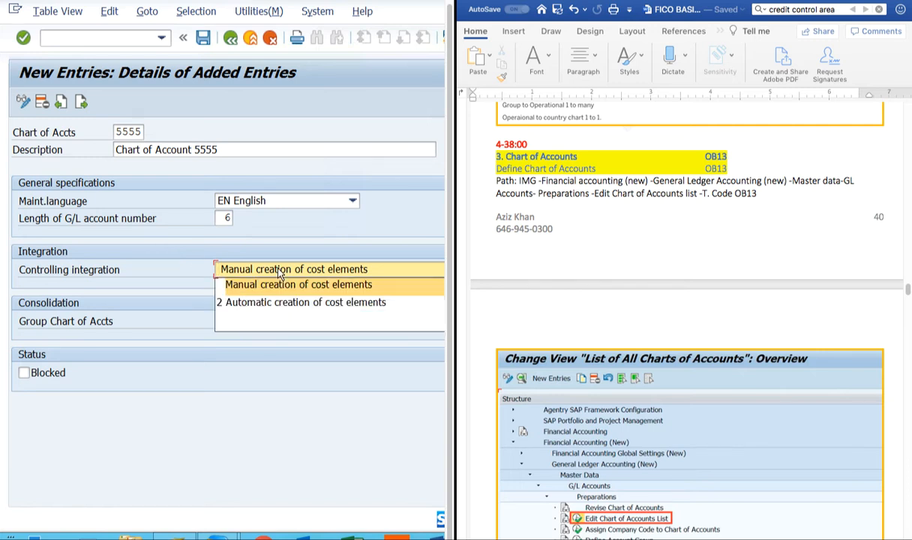
{"action": "left_click", "coordinate": [238, 284]}
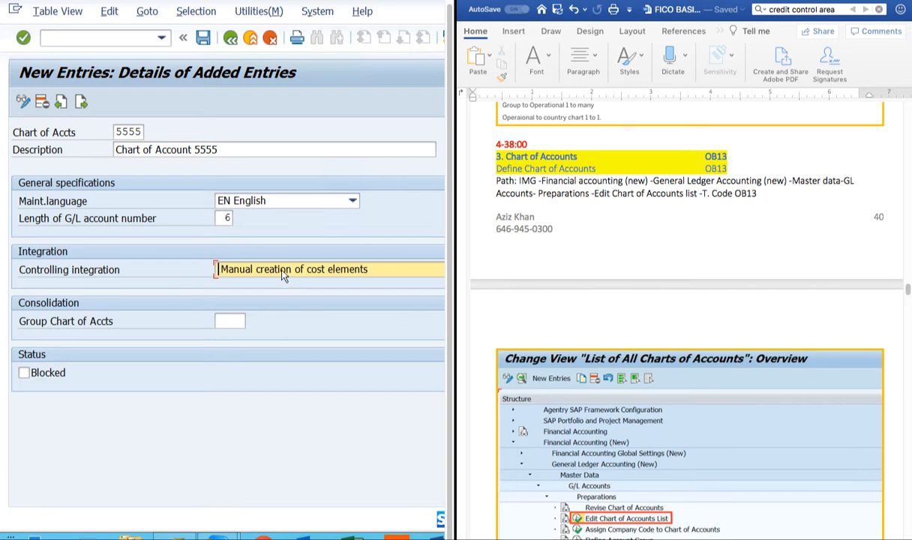
{"action": "key", "text": "F4"}
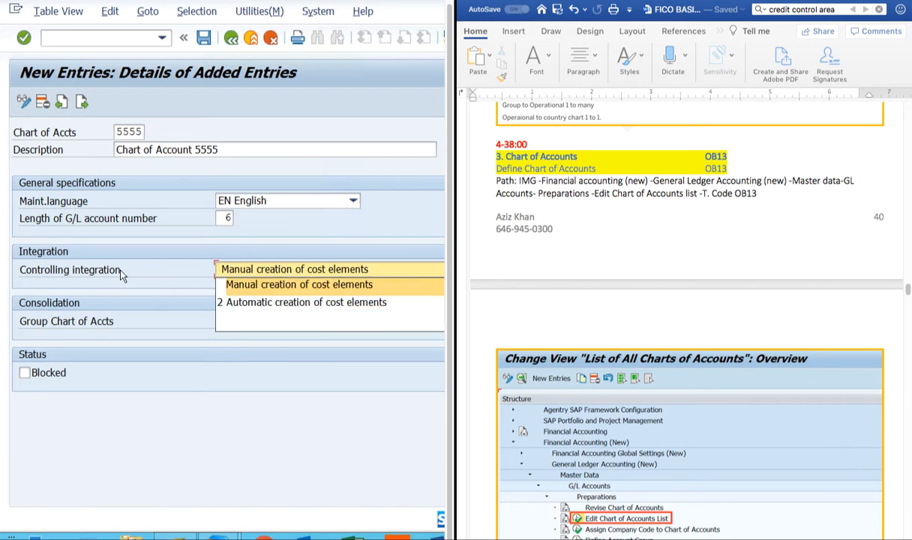
{"action": "left_click", "coordinate": [278, 288]}
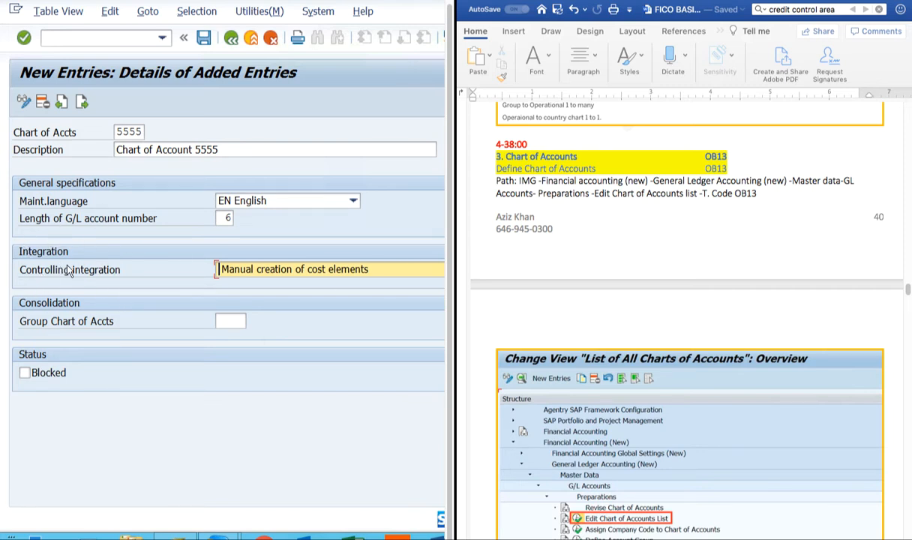
Step: Try Automatic creation of cost elements as the controlling integration of chart 5555, and switch it back to Manual creation of cost elements
{"action": "left_click", "coordinate": [244, 274]}
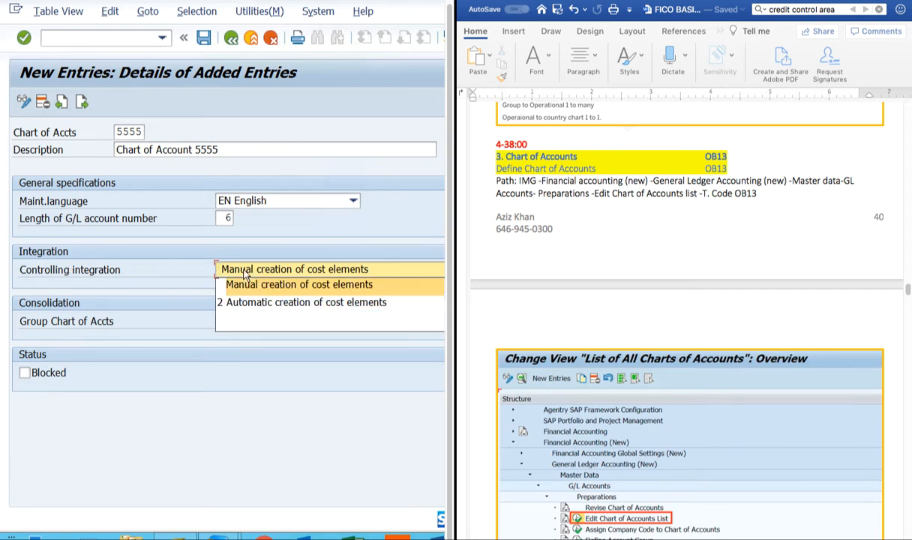
{"action": "left_click", "coordinate": [244, 275]}
{"action": "left_click", "coordinate": [238, 269]}
{"action": "left_click", "coordinate": [251, 302]}
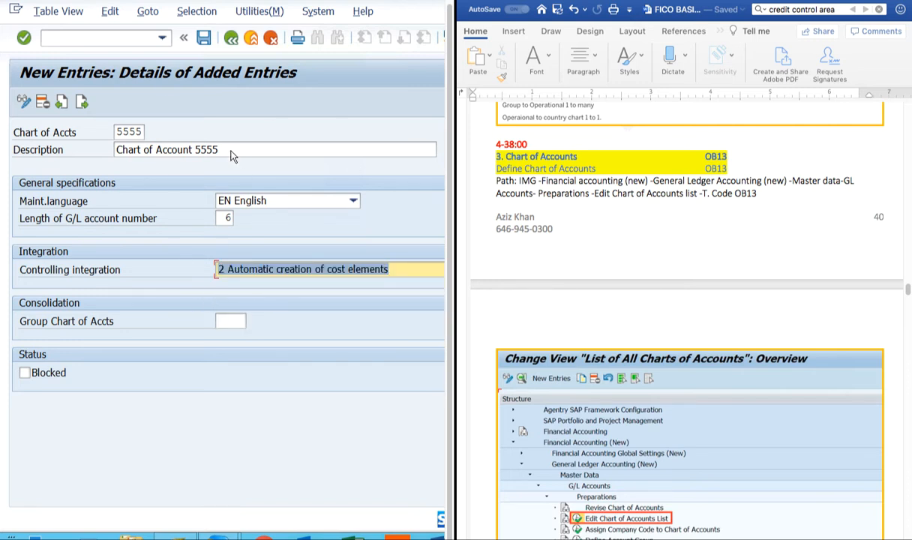
{"action": "double_click", "coordinate": [131, 131]}
{"action": "left_click_drag", "start_coordinate": [132, 129], "coordinate": [141, 128]}
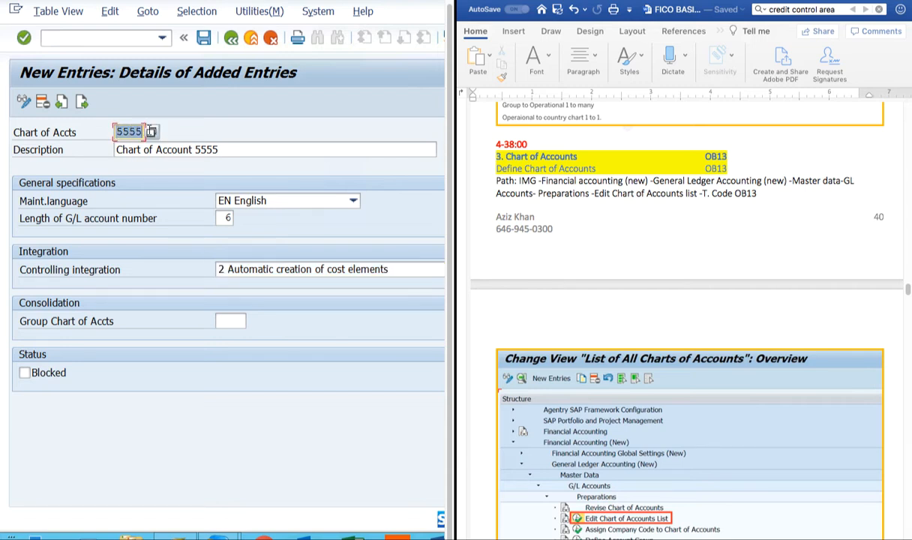
{"action": "left_click", "coordinate": [143, 127]}
{"action": "left_click", "coordinate": [255, 269]}
{"action": "left_click", "coordinate": [262, 285]}
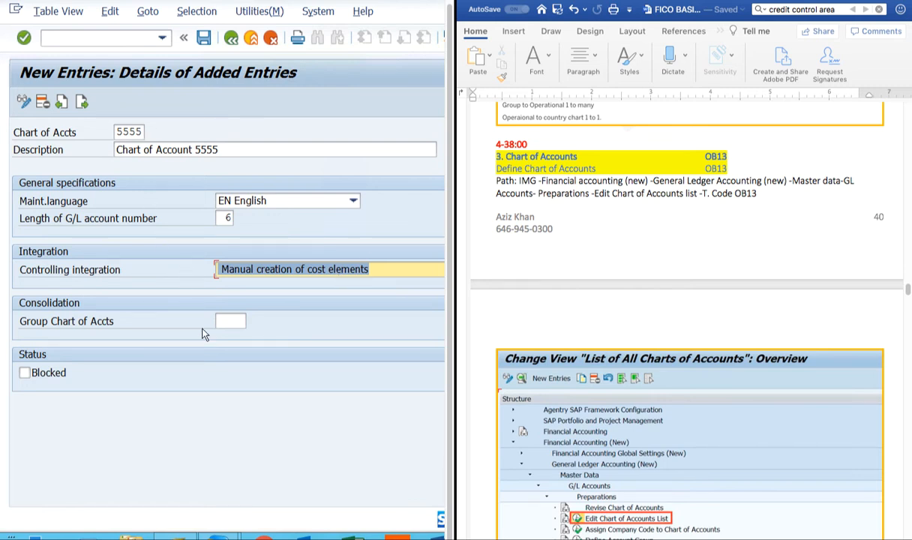
Step: Save chart of accounts 5555 under customizing request ECCK900402, leaving the group chart of accounts empty
{"action": "left_click", "coordinate": [230, 320]}
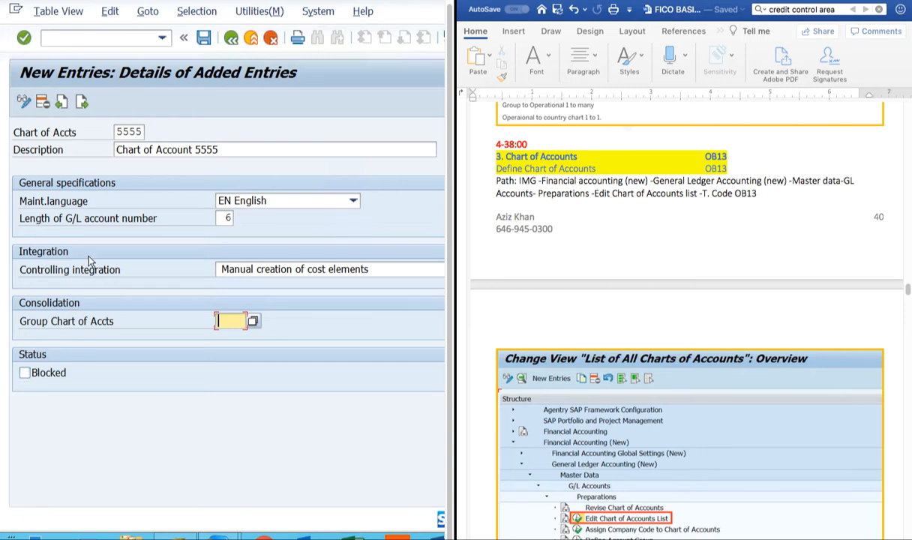
{"action": "left_click", "coordinate": [118, 132]}
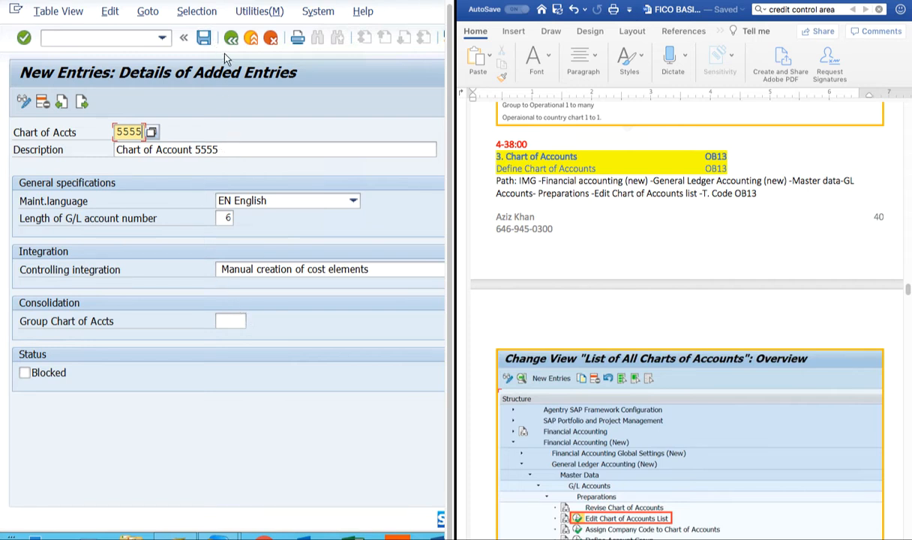
{"action": "left_click", "coordinate": [206, 40]}
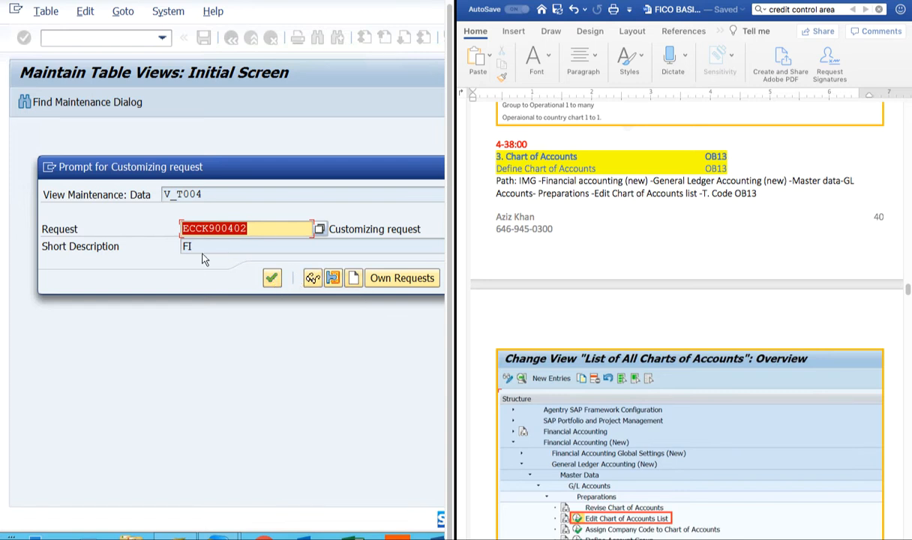
{"action": "left_click", "coordinate": [267, 279]}
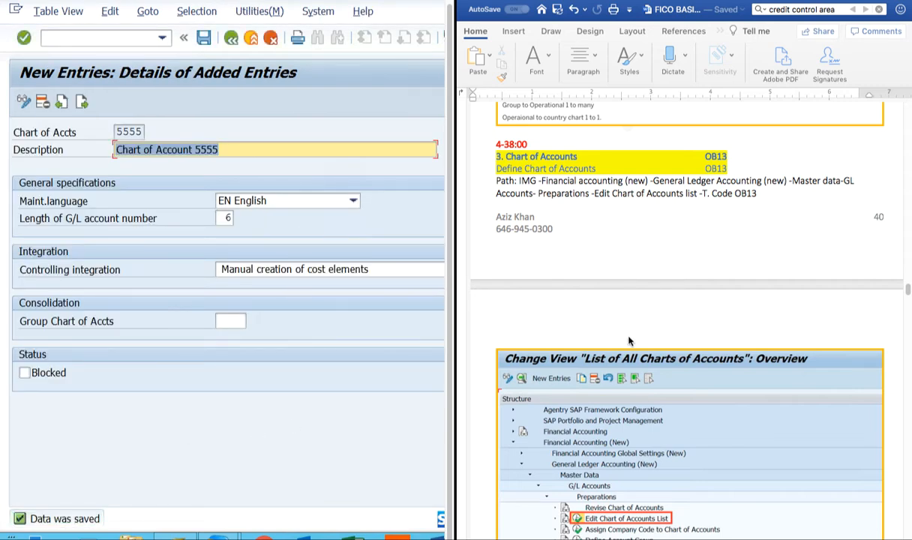
Step: Leave the saved chart of accounts entry and the charts of accounts list, going back to the implementation guide structure
{"action": "scroll", "coordinate": [629, 338], "scroll_direction": "down", "scroll_amount": 5}
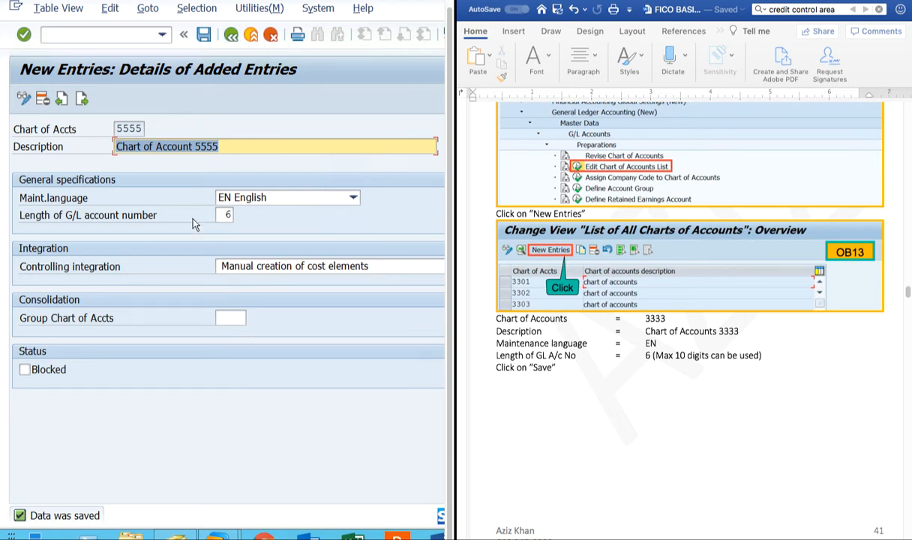
{"action": "left_click_drag", "start_coordinate": [232, 145], "coordinate": [85, 144]}
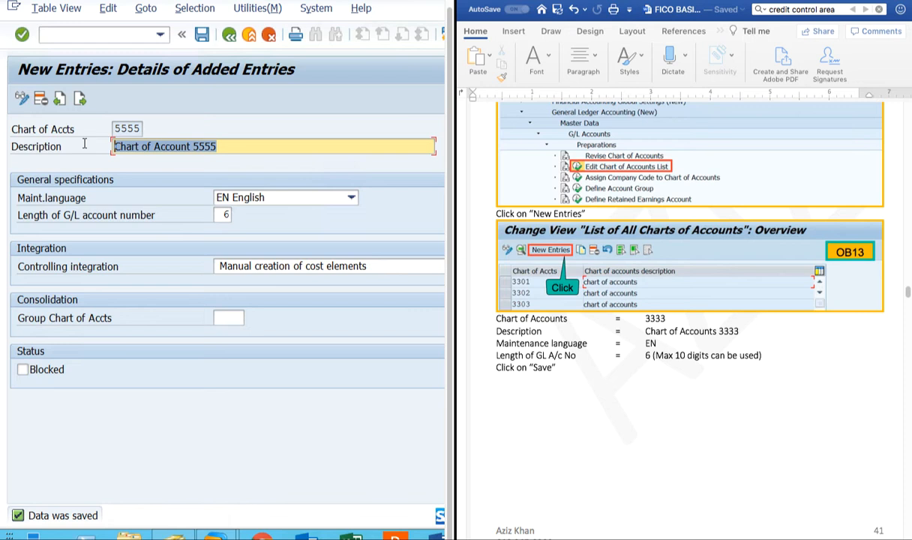
{"action": "left_click", "coordinate": [225, 316]}
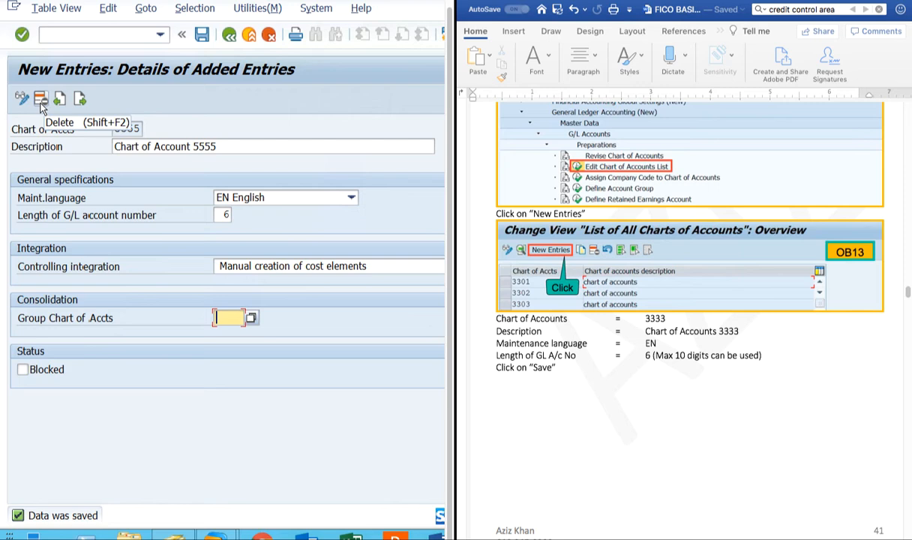
{"action": "left_click", "coordinate": [202, 34]}
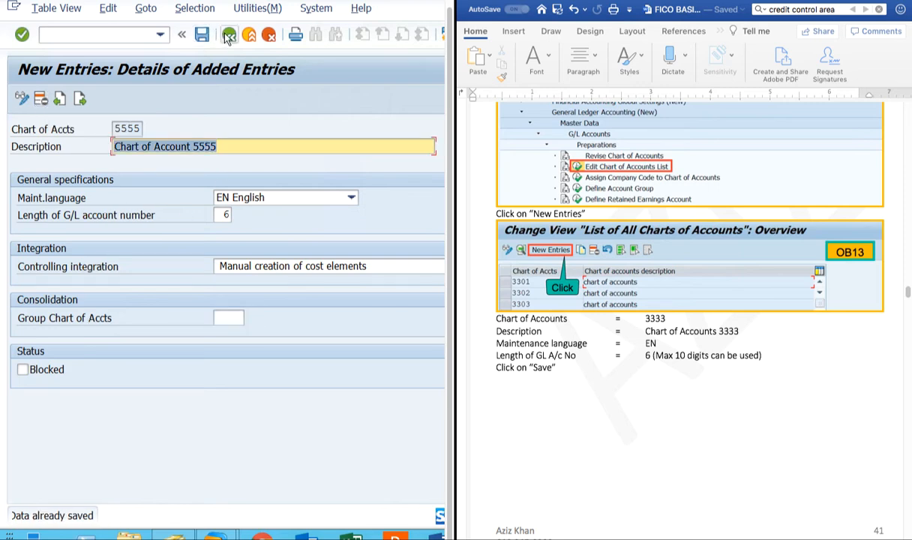
{"action": "left_click", "coordinate": [229, 36]}
{"action": "scroll", "coordinate": [713, 371], "scroll_direction": "down", "scroll_amount": 3}
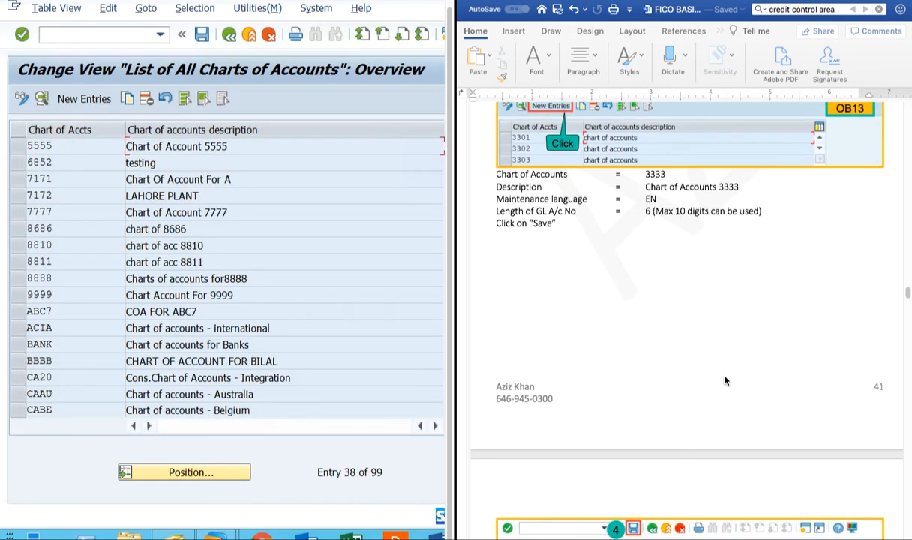
{"action": "left_click", "coordinate": [229, 35]}
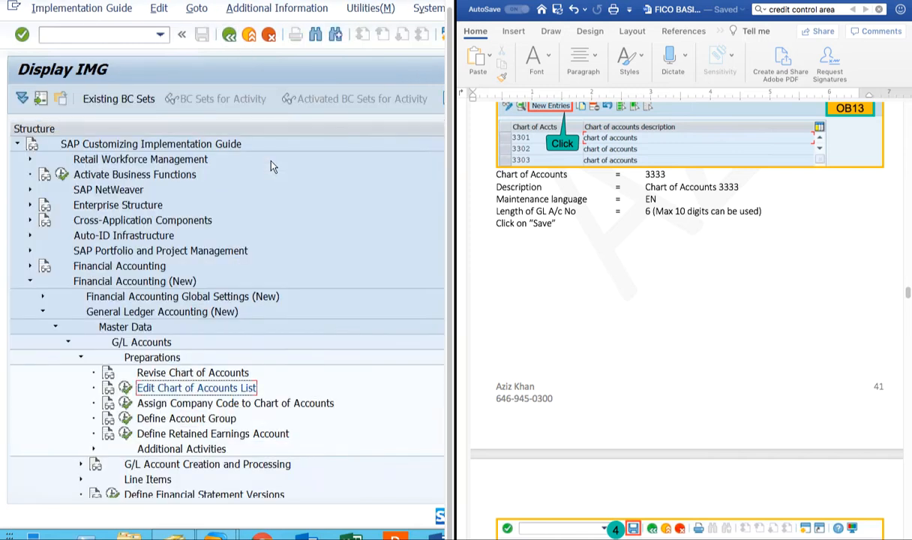
Step: Open the activity Assign Company Code to Chart of Accounts and position the list at company code 5555
{"action": "left_click", "coordinate": [125, 404]}
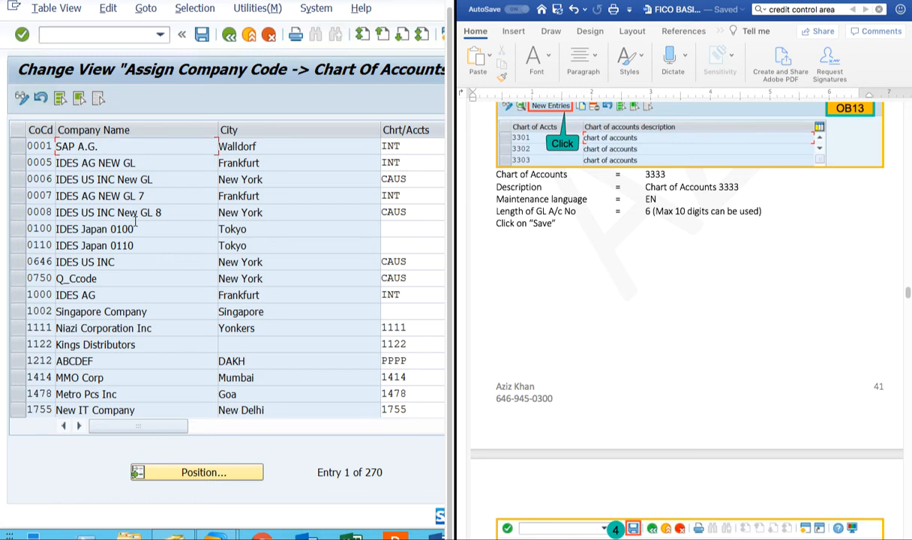
{"action": "left_click", "coordinate": [197, 472]}
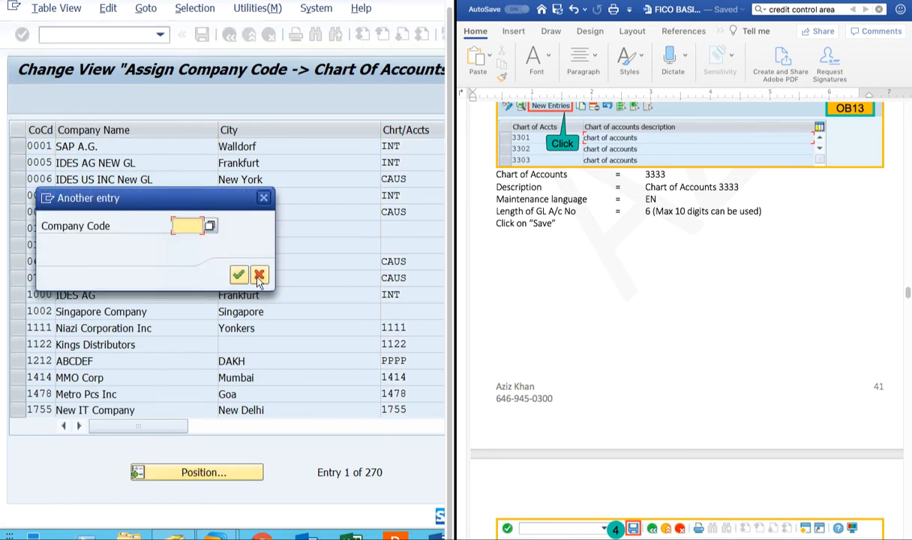
{"action": "type", "text": "5555"}
{"action": "left_click", "coordinate": [239, 275]}
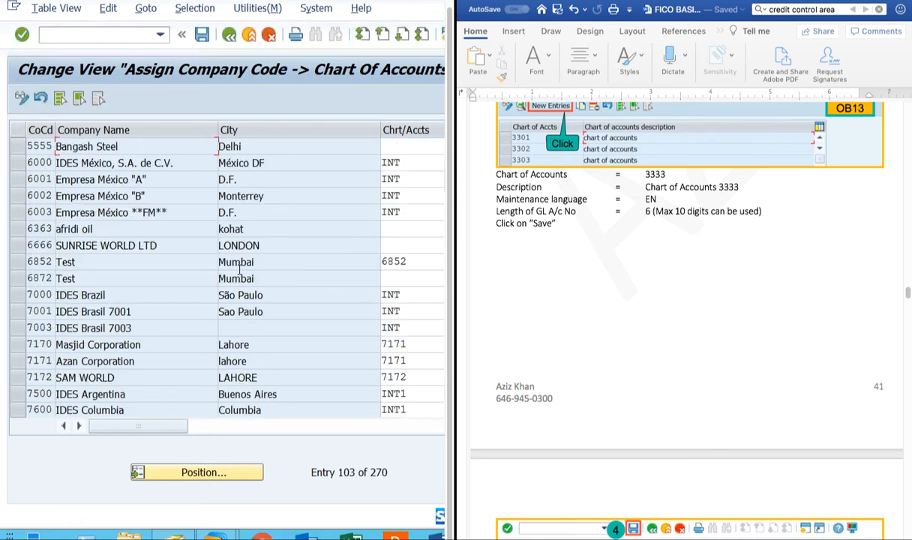
Step: Assign chart of accounts 5555 to company code 5555, Bangash Steel
{"action": "left_click", "coordinate": [387, 146]}
{"action": "type", "text": "555"}
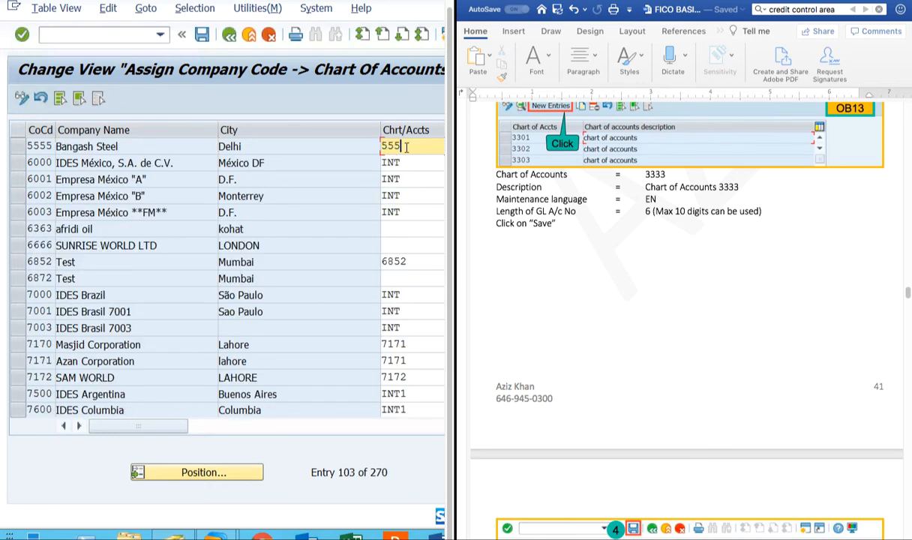
{"action": "key", "text": "Return"}
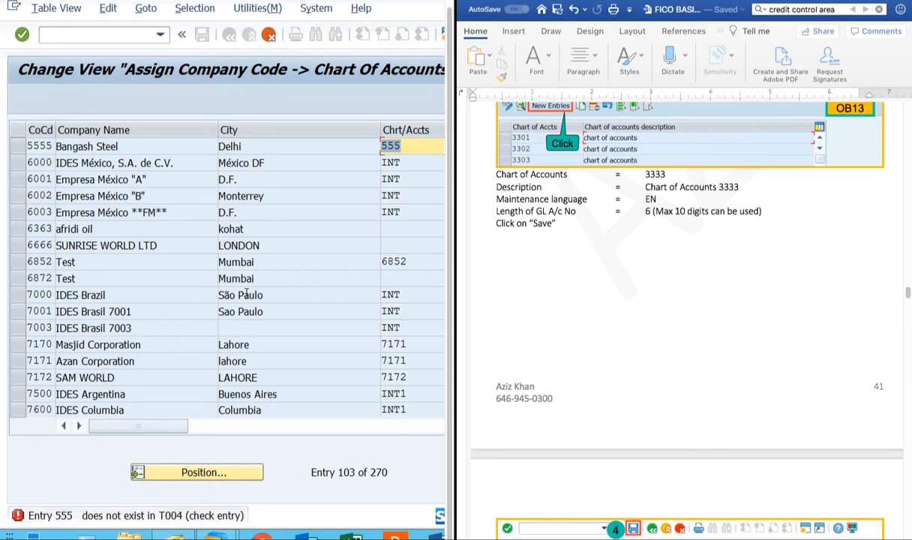
{"action": "left_click", "coordinate": [419, 147]}
{"action": "type", "text": "5"}
{"action": "key", "text": "Return"}
Step: Save the company code assignment under customizing request ECCK900402
{"action": "left_click", "coordinate": [201, 36]}
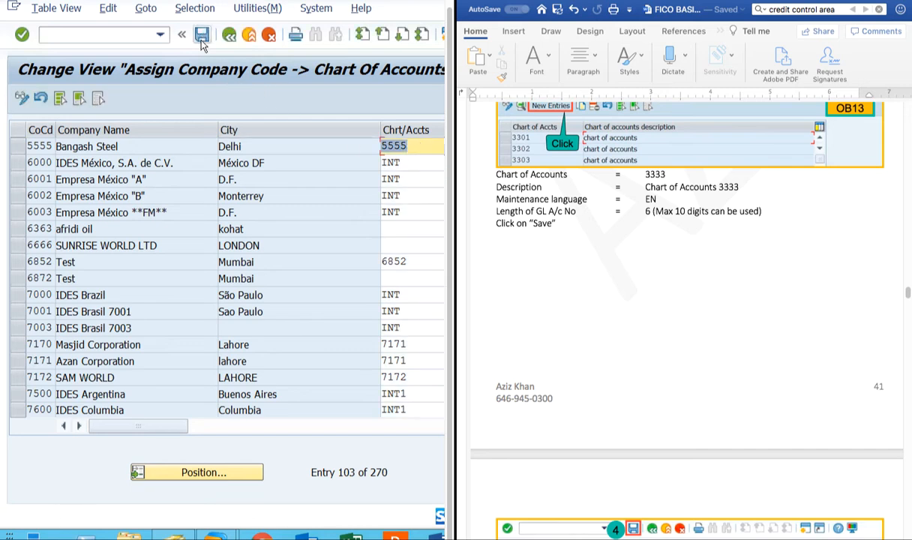
{"action": "scroll", "coordinate": [285, 203], "scroll_direction": "up", "scroll_amount": 6}
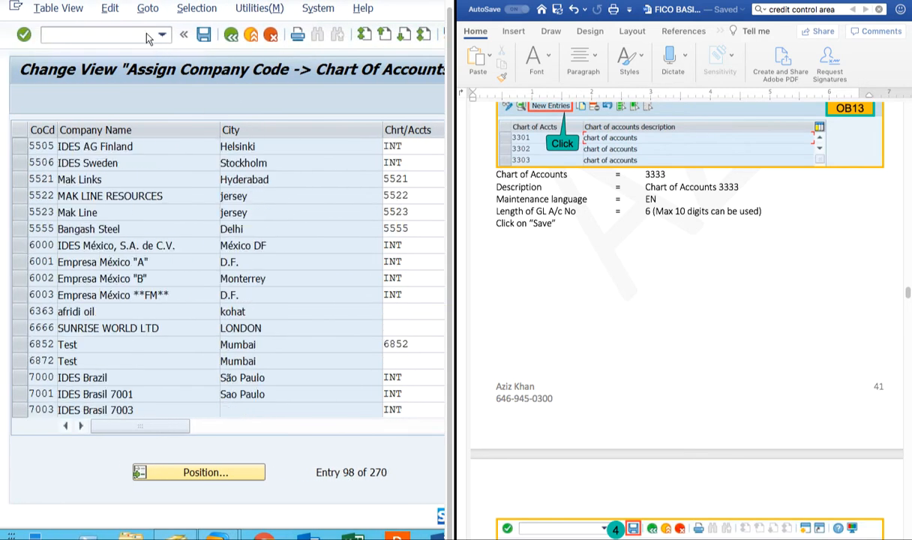
{"action": "left_click", "coordinate": [201, 35]}
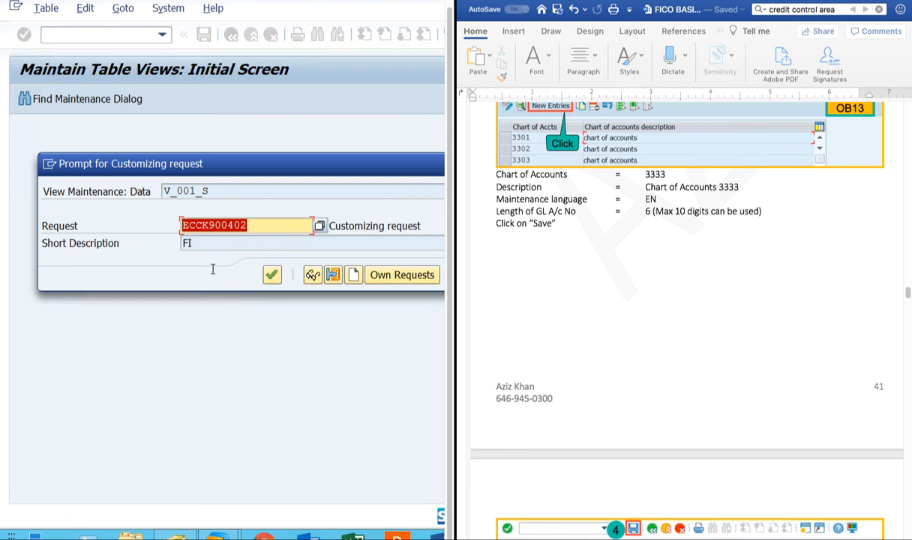
{"action": "left_click", "coordinate": [272, 275]}
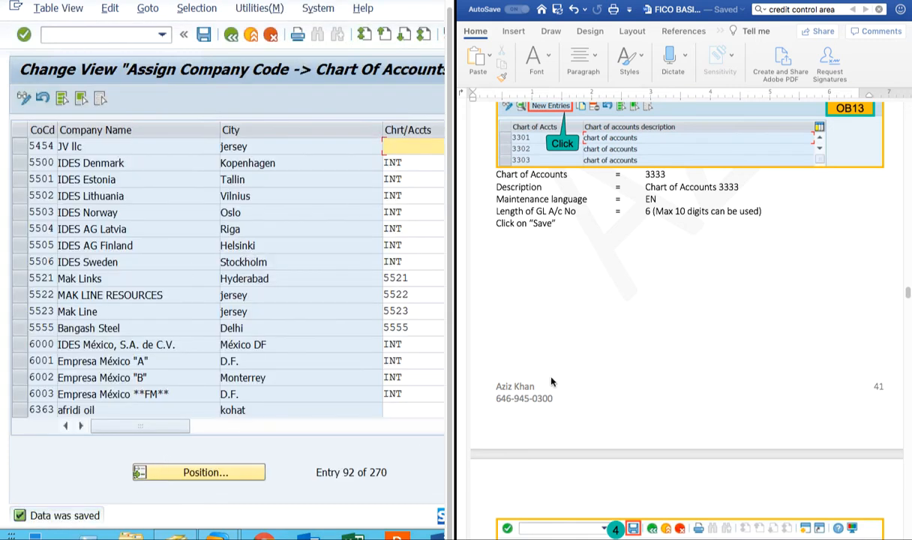
Step: Read through the Word guide from the chart of accounts entry and company code assignment to the Define Account Groups section
{"action": "scroll", "coordinate": [624, 366], "scroll_direction": "down", "scroll_amount": 2}
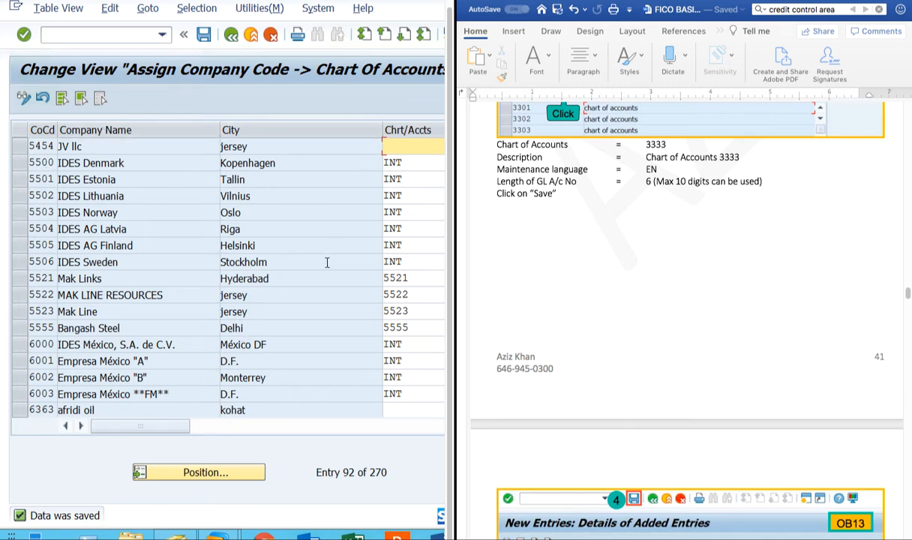
{"action": "left_click", "coordinate": [203, 35]}
{"action": "scroll", "coordinate": [685, 328], "scroll_direction": "down", "scroll_amount": 1}
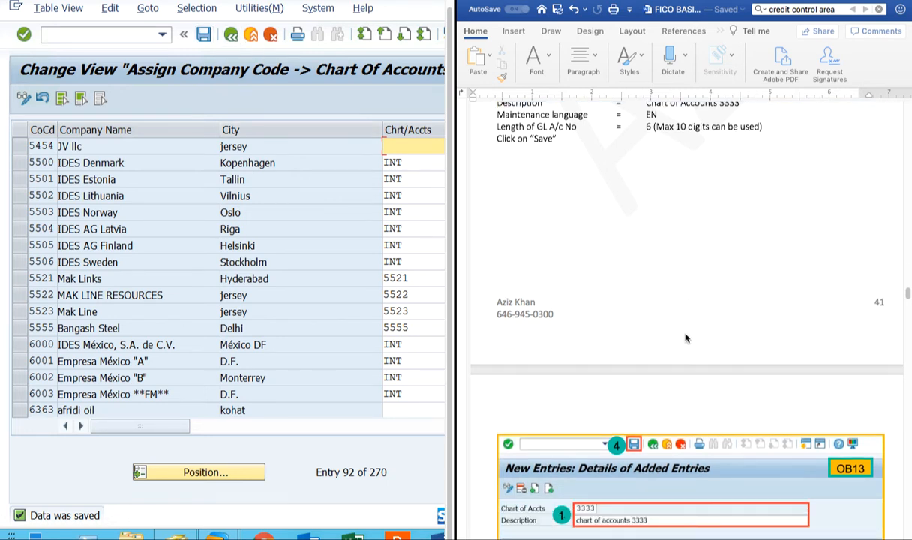
{"action": "scroll", "coordinate": [686, 328], "scroll_direction": "down", "scroll_amount": 5}
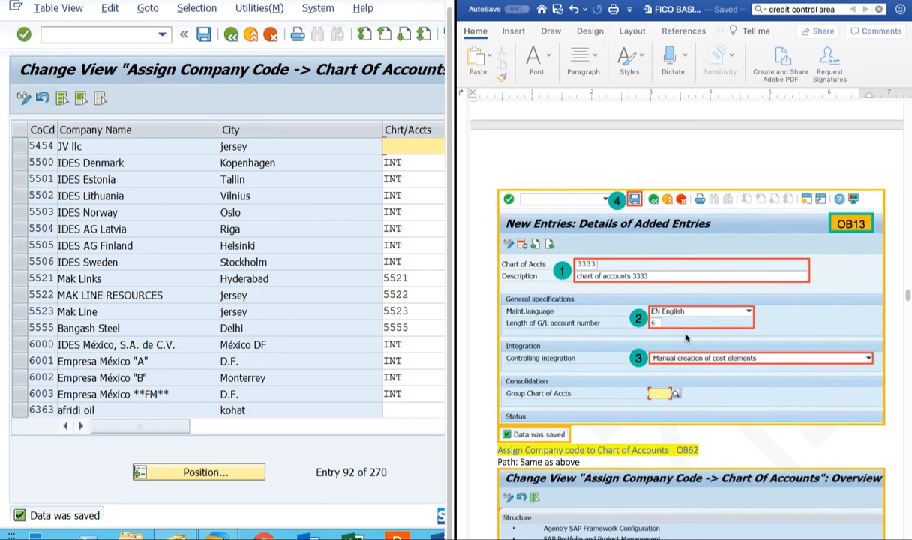
{"action": "scroll", "coordinate": [685, 338], "scroll_direction": "down", "scroll_amount": 2}
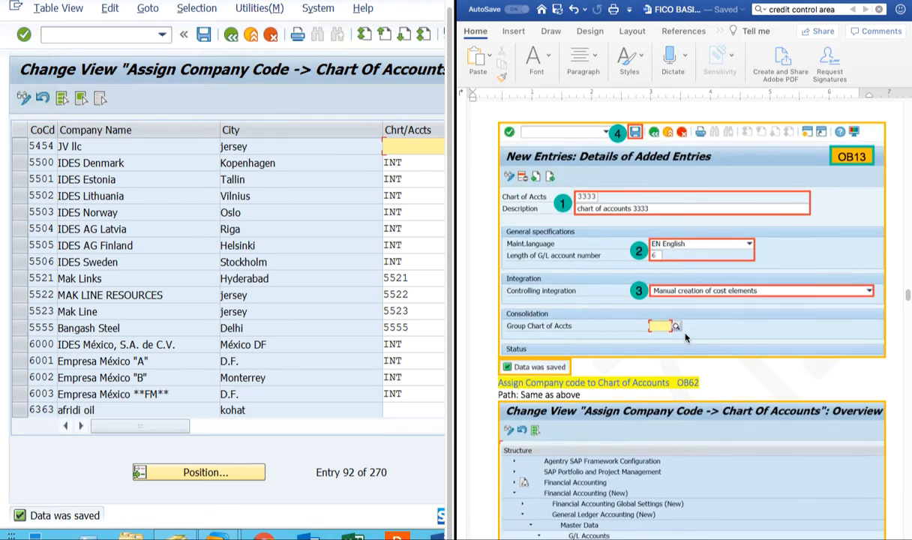
{"action": "scroll", "coordinate": [684, 338], "scroll_direction": "down", "scroll_amount": 8}
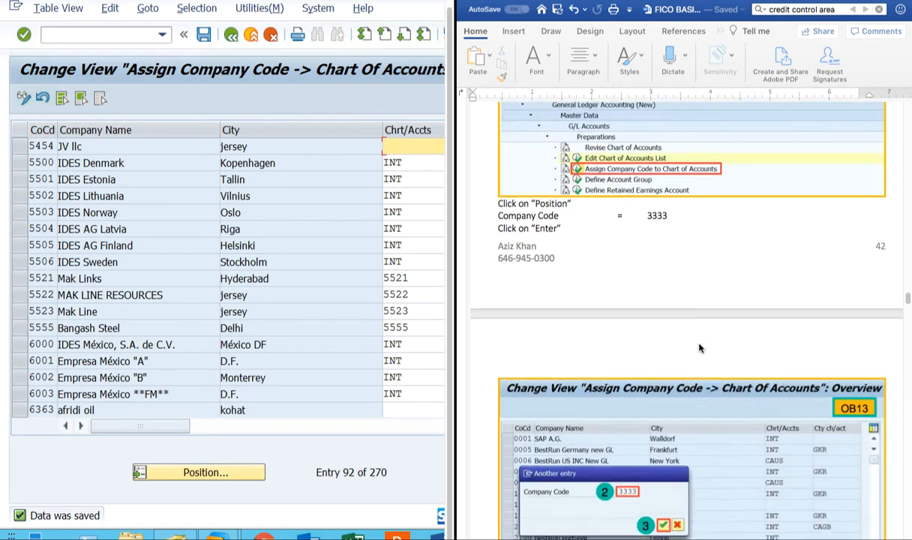
{"action": "scroll", "coordinate": [698, 348], "scroll_direction": "down", "scroll_amount": 7}
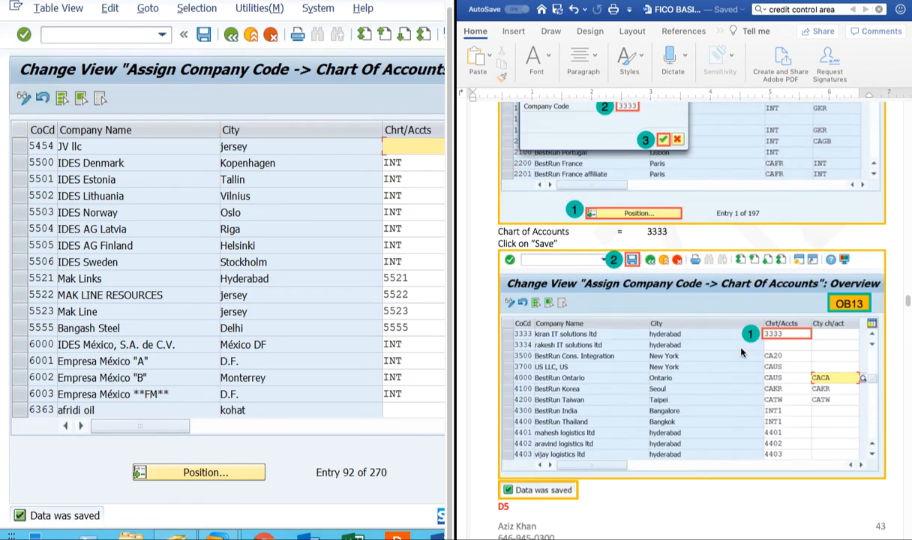
{"action": "scroll", "coordinate": [741, 352], "scroll_direction": "down", "scroll_amount": 9}
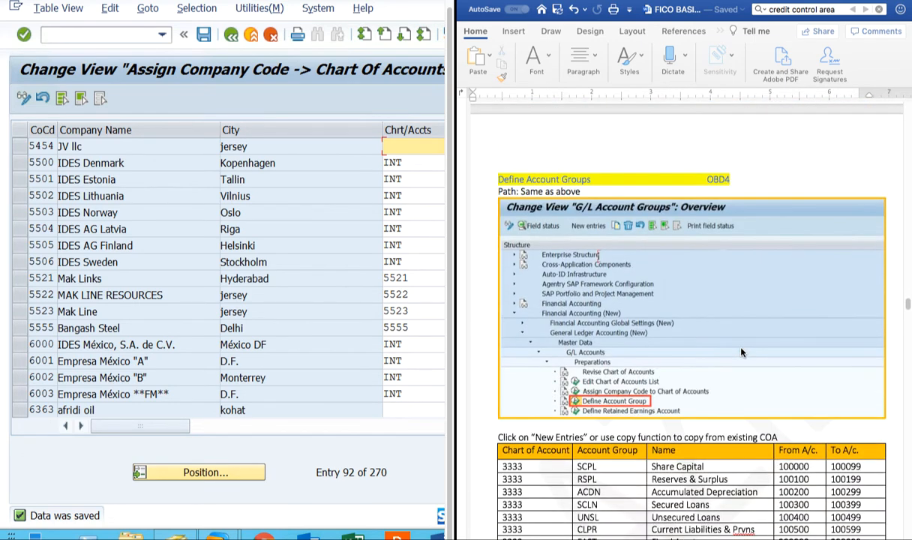
Step: Review the guide's account group table, leave the company code assignment, and open the Define Account Group activity
{"action": "scroll", "coordinate": [741, 353], "scroll_direction": "down", "scroll_amount": 1}
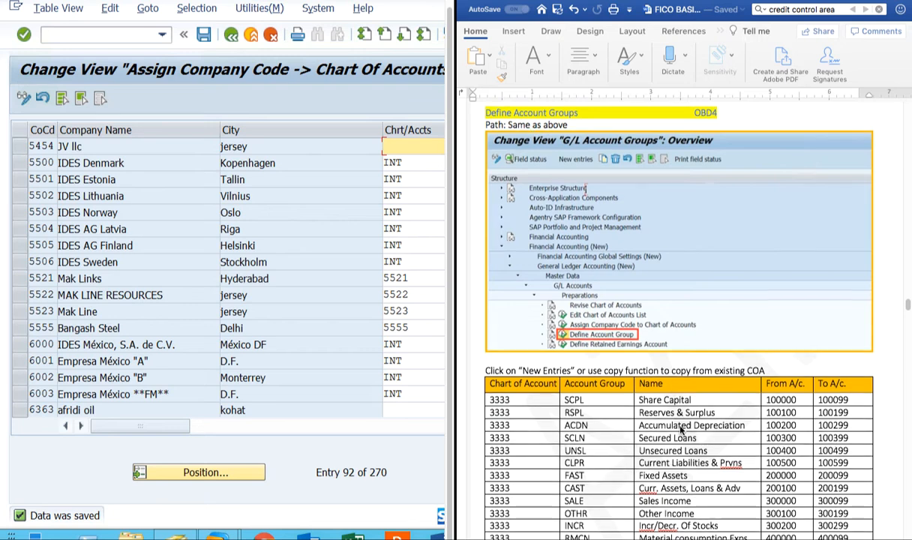
{"action": "scroll", "coordinate": [681, 430], "scroll_direction": "down", "scroll_amount": 5}
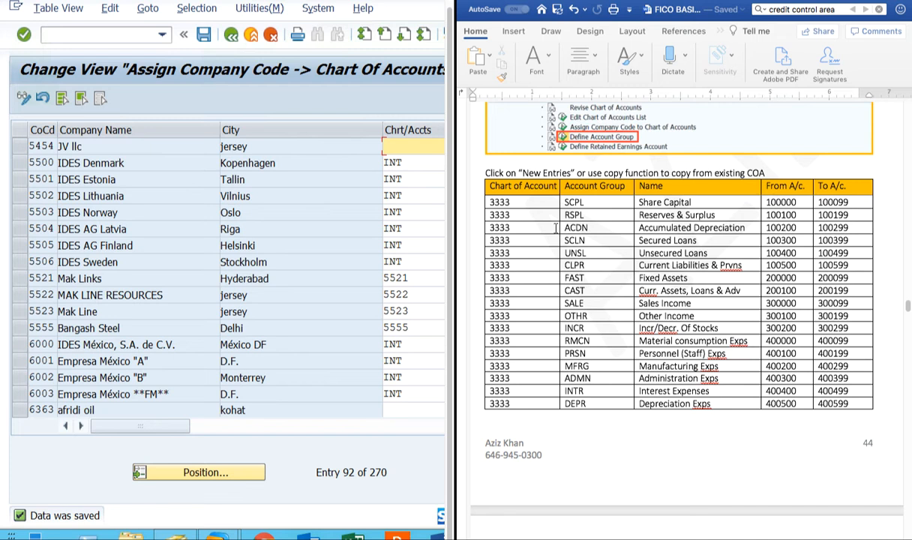
{"action": "left_click", "coordinate": [231, 36]}
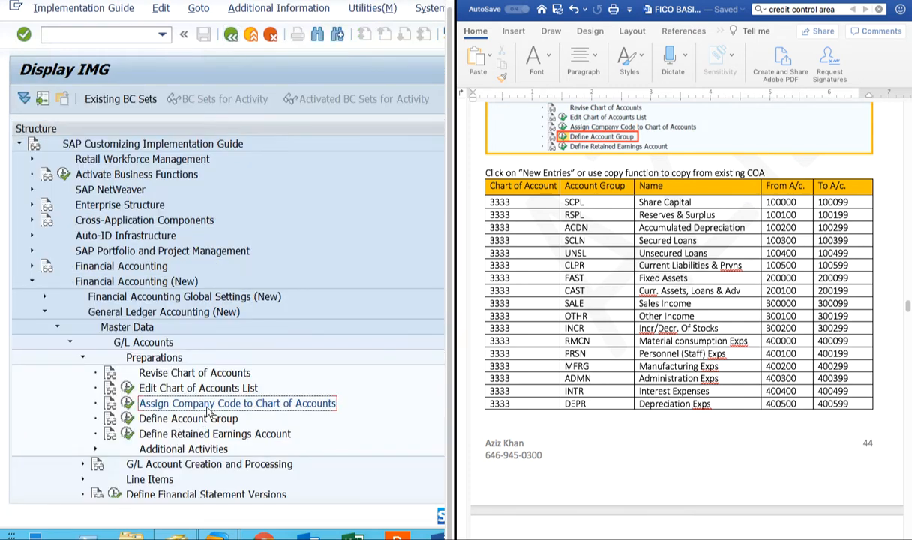
{"action": "scroll", "coordinate": [208, 413], "scroll_direction": "down", "scroll_amount": 1}
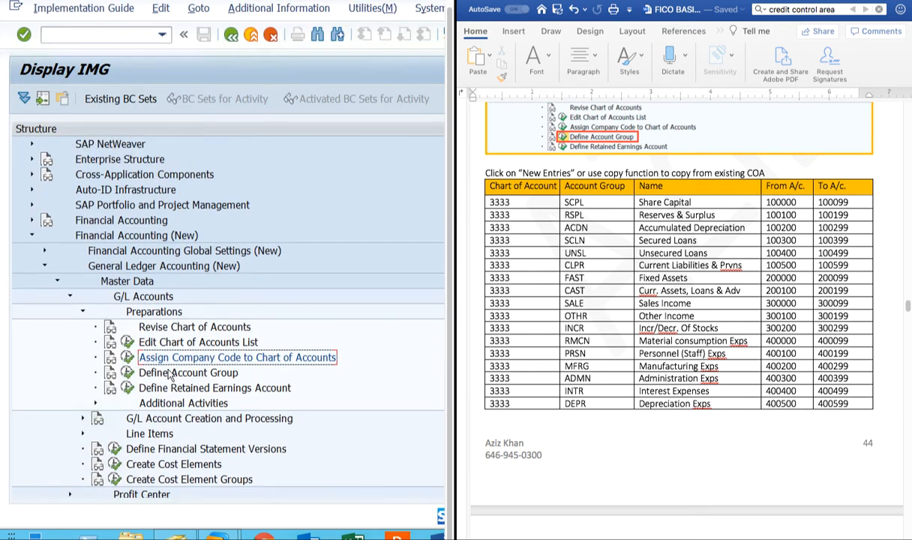
{"action": "left_click", "coordinate": [127, 375]}
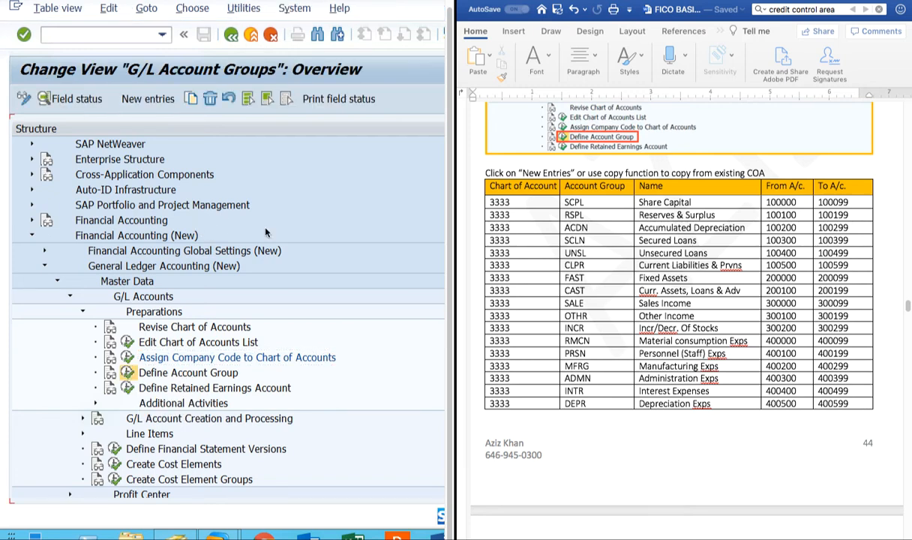
{"action": "key", "text": "ctrl+Left"}
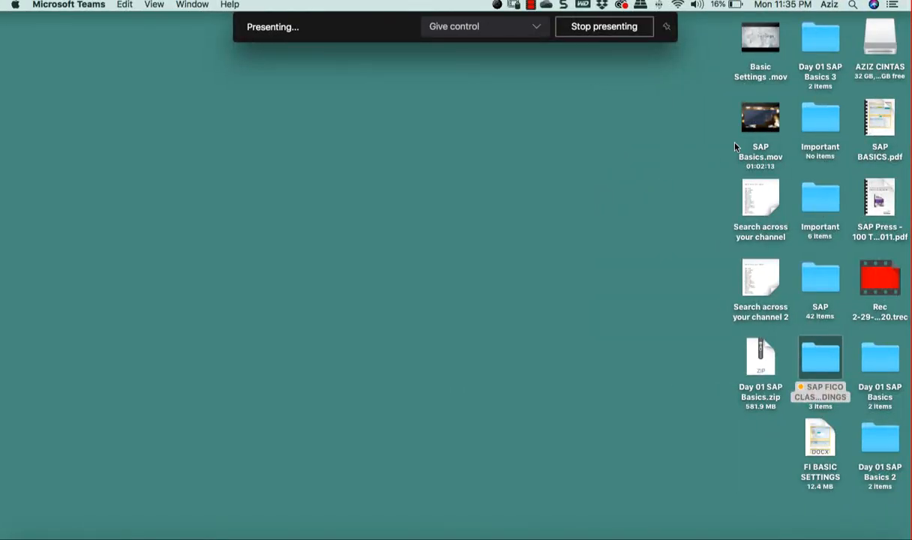
{"action": "key", "text": "ctrl+Right"}
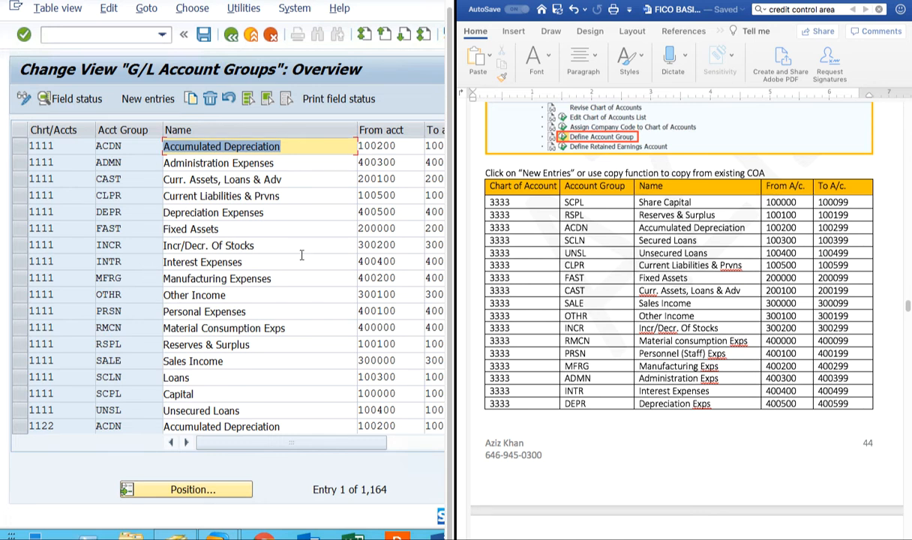
Step: Go through the account group names of chart of accounts 1111 from Administration Expenses to Manufacturing Expenses
{"action": "left_click", "coordinate": [190, 164]}
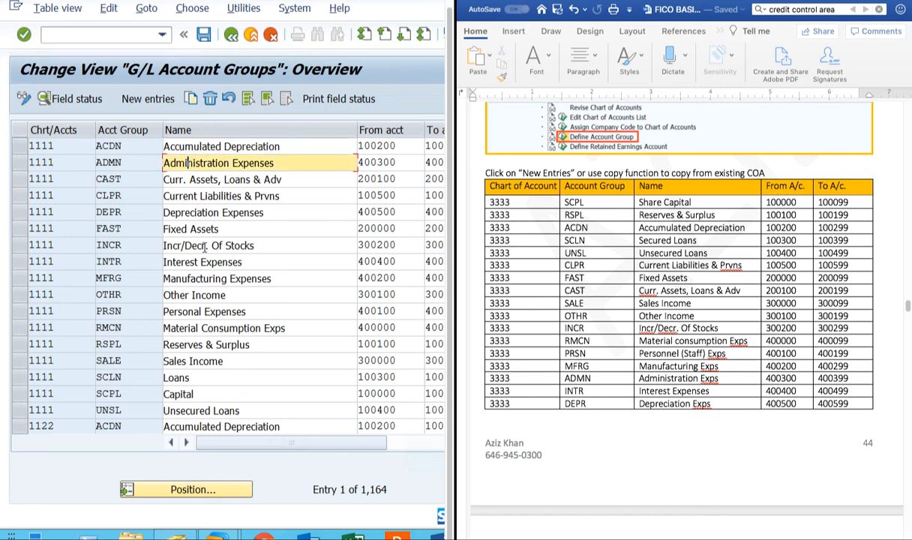
{"action": "left_click", "coordinate": [201, 179]}
{"action": "left_click", "coordinate": [196, 196]}
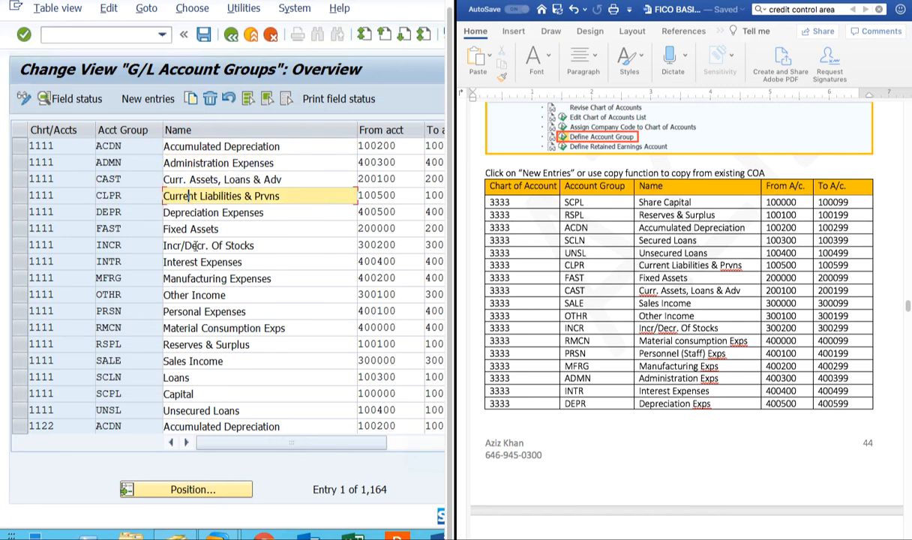
{"action": "left_click", "coordinate": [211, 212]}
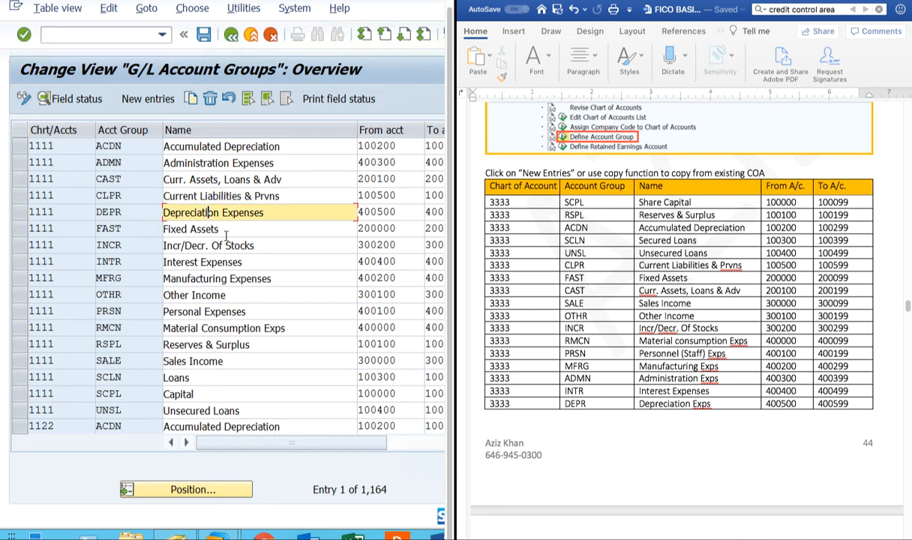
{"action": "left_click", "coordinate": [197, 228]}
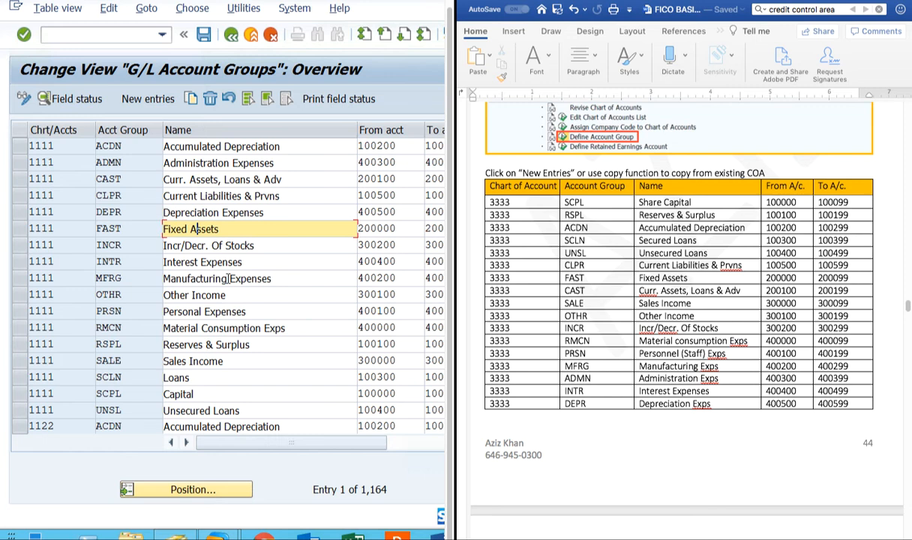
{"action": "left_click", "coordinate": [210, 245]}
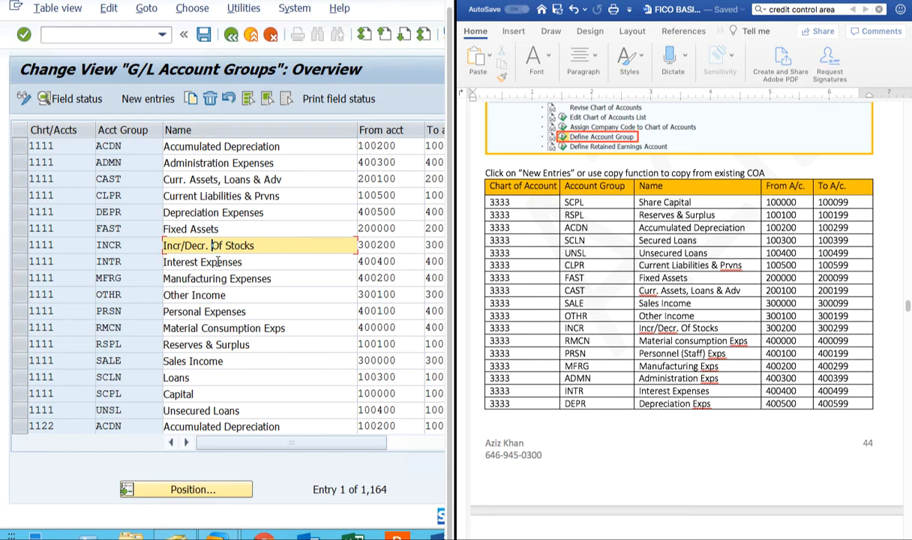
{"action": "left_click", "coordinate": [215, 261]}
{"action": "left_click", "coordinate": [213, 279]}
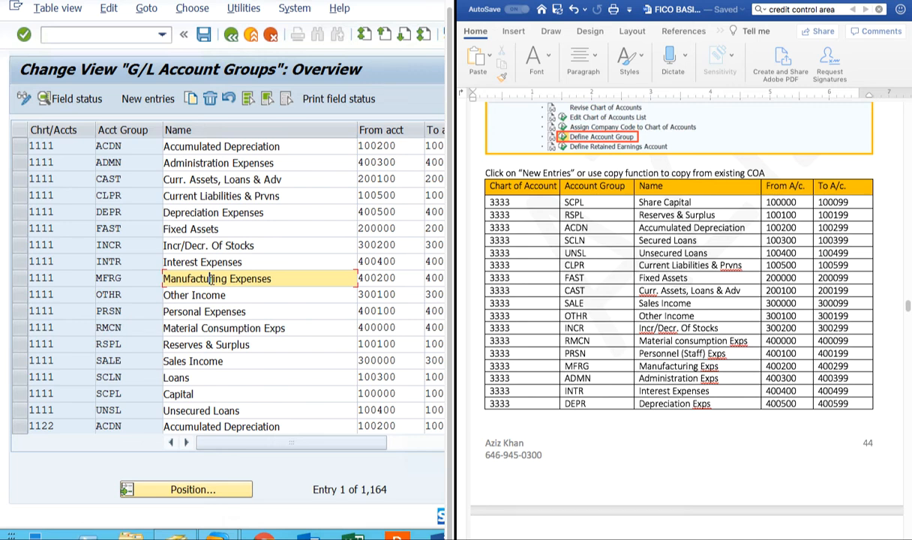
{"action": "left_click_drag", "start_coordinate": [271, 278], "coordinate": [150, 272]}
{"action": "left_click", "coordinate": [150, 272]}
{"action": "left_click_drag", "start_coordinate": [275, 277], "coordinate": [150, 277]}
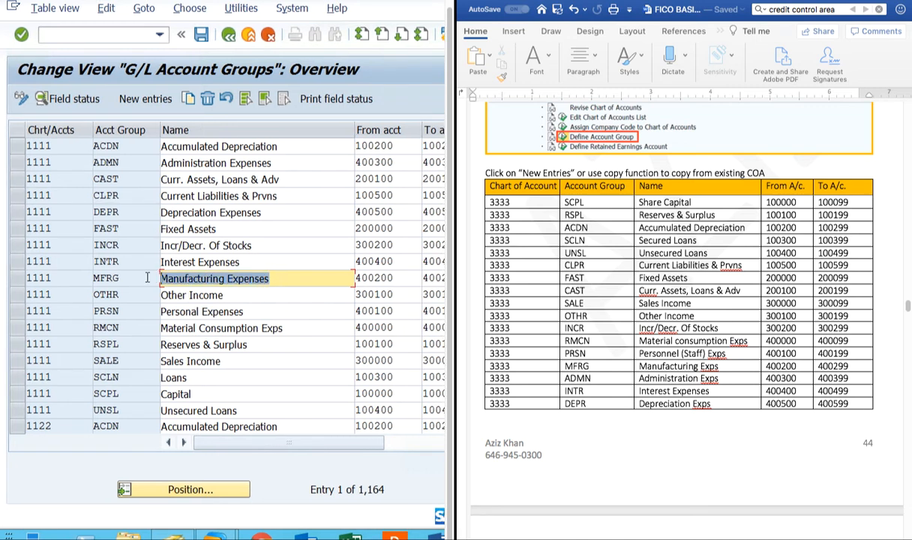
{"action": "left_click", "coordinate": [188, 278]}
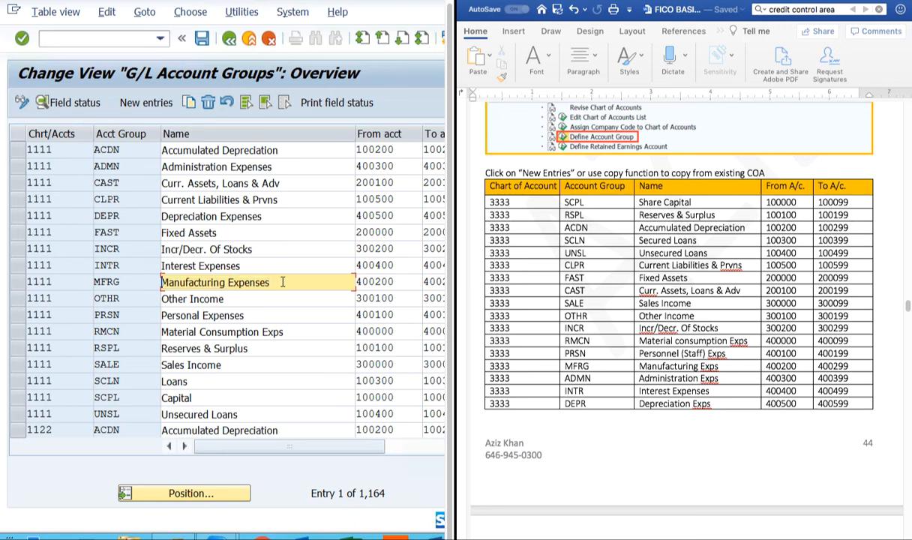
{"action": "left_click_drag", "start_coordinate": [271, 280], "coordinate": [154, 278]}
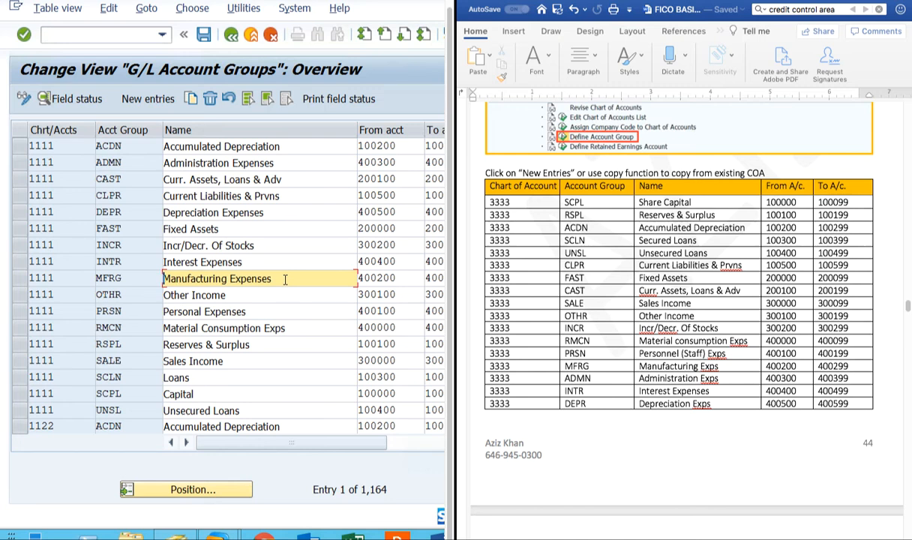
Step: Go through the remaining account group names of chart of accounts 1111 from Other Income to Unsecured Loans
{"action": "left_click", "coordinate": [237, 294]}
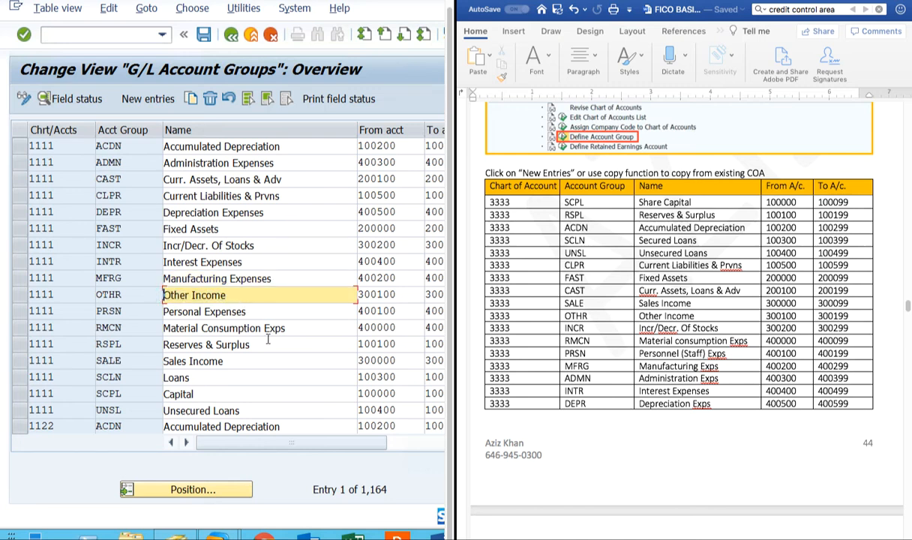
{"action": "left_click_drag", "start_coordinate": [227, 295], "coordinate": [152, 295]}
{"action": "left_click", "coordinate": [167, 295]}
{"action": "left_click_drag", "start_coordinate": [242, 294], "coordinate": [159, 294]}
{"action": "left_click", "coordinate": [163, 295]}
{"action": "left_click", "coordinate": [273, 311]}
{"action": "scroll", "coordinate": [233, 339], "scroll_direction": "down", "scroll_amount": 4}
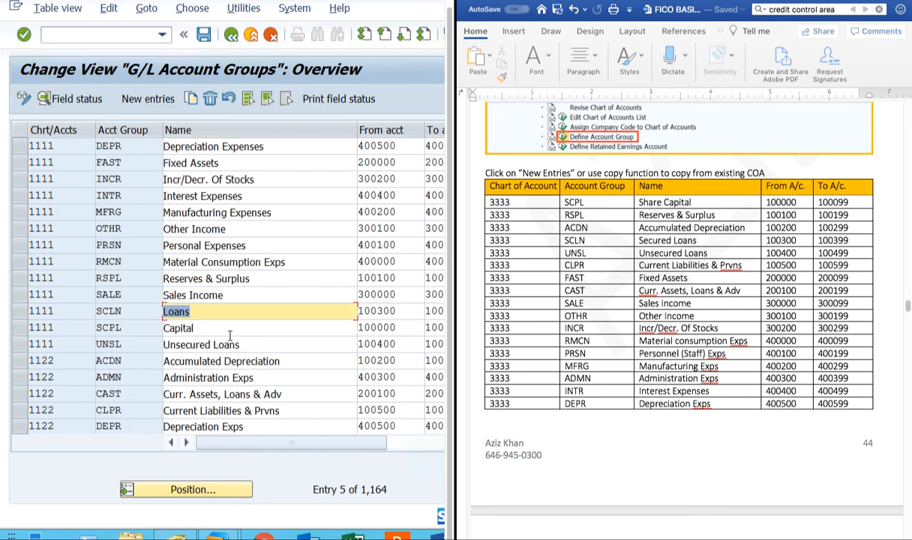
{"action": "left_click", "coordinate": [295, 259]}
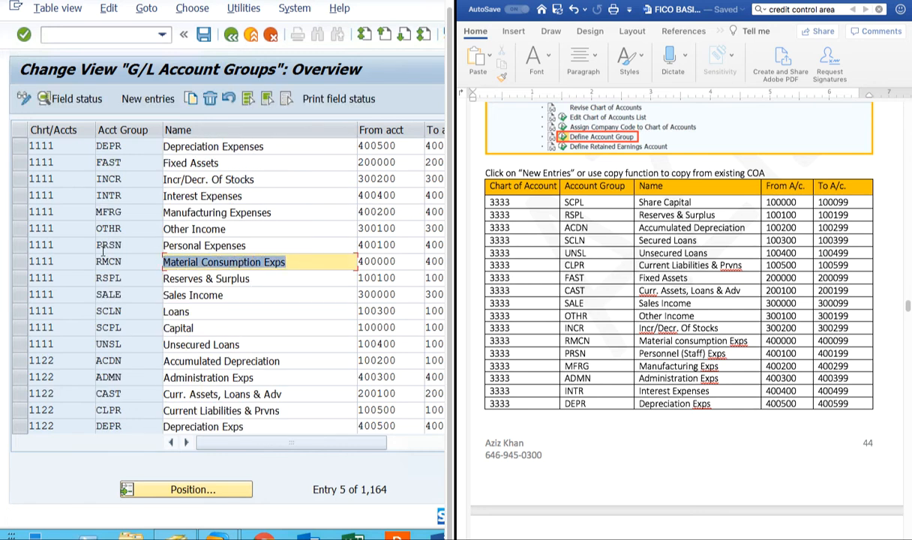
{"action": "left_click", "coordinate": [262, 278]}
{"action": "left_click_drag", "start_coordinate": [253, 278], "coordinate": [155, 282]}
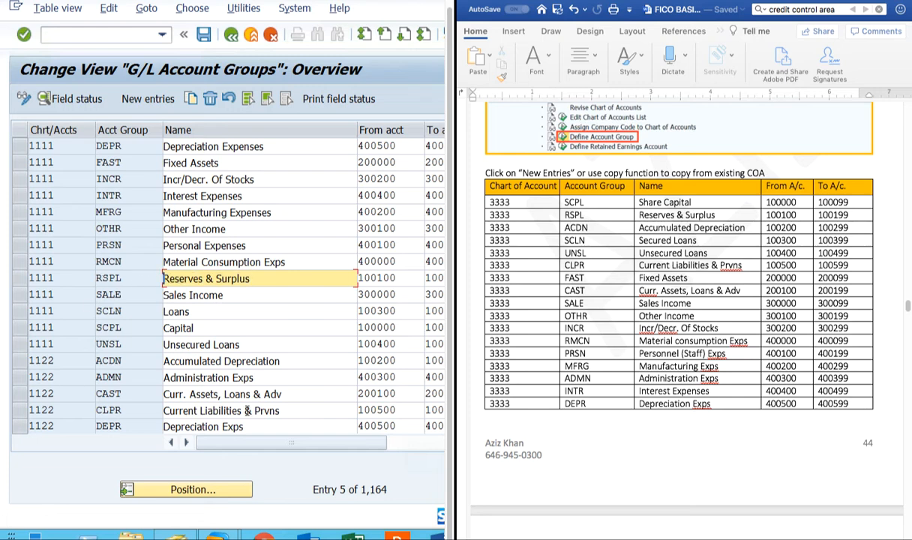
{"action": "left_click", "coordinate": [231, 295]}
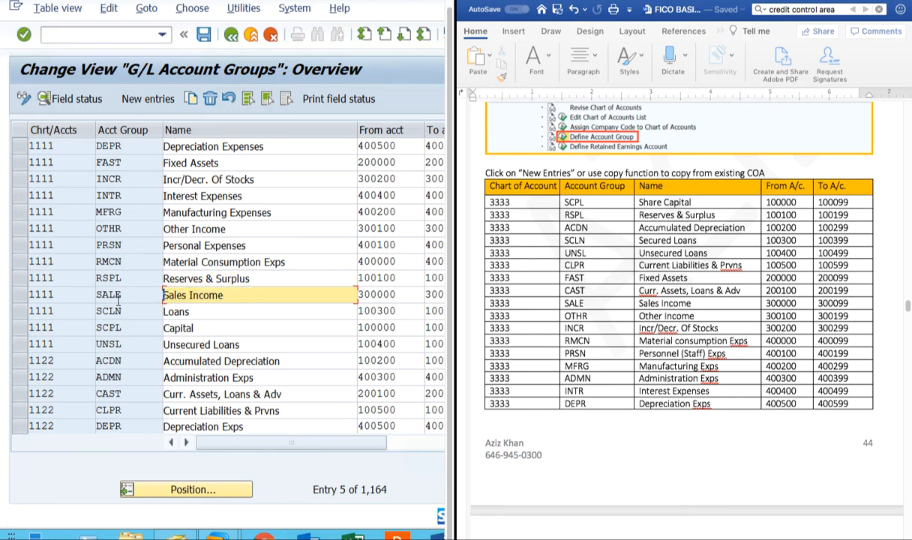
{"action": "left_click", "coordinate": [214, 311]}
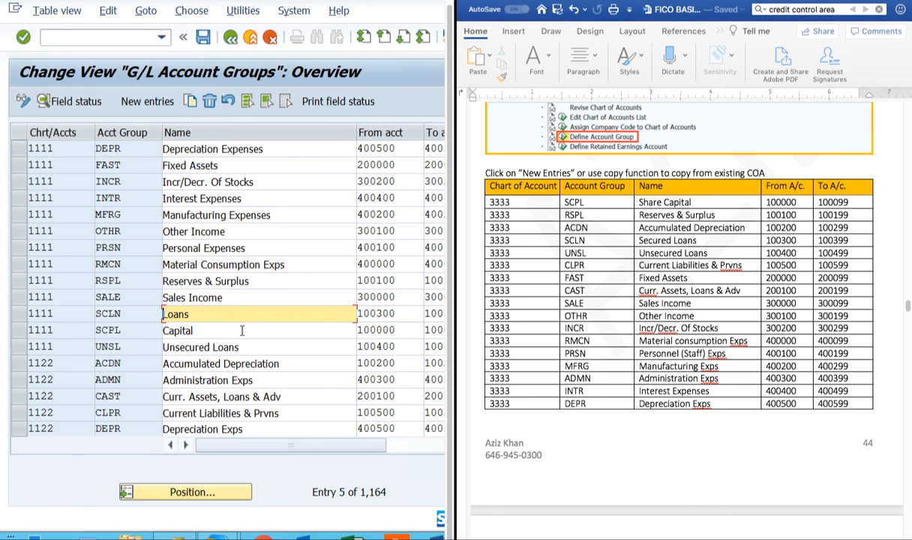
{"action": "left_click", "coordinate": [230, 310]}
{"action": "left_click", "coordinate": [214, 330]}
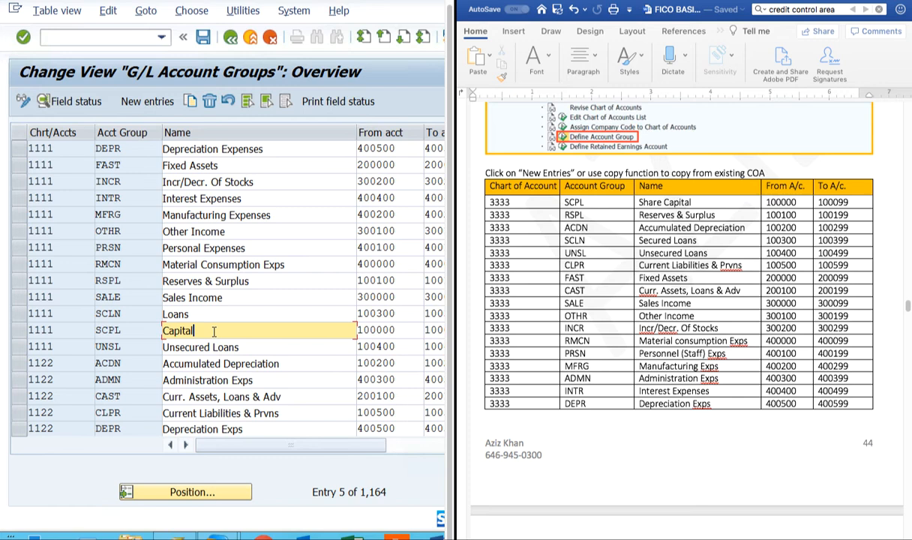
{"action": "scroll", "coordinate": [253, 321], "scroll_direction": "down", "scroll_amount": 5}
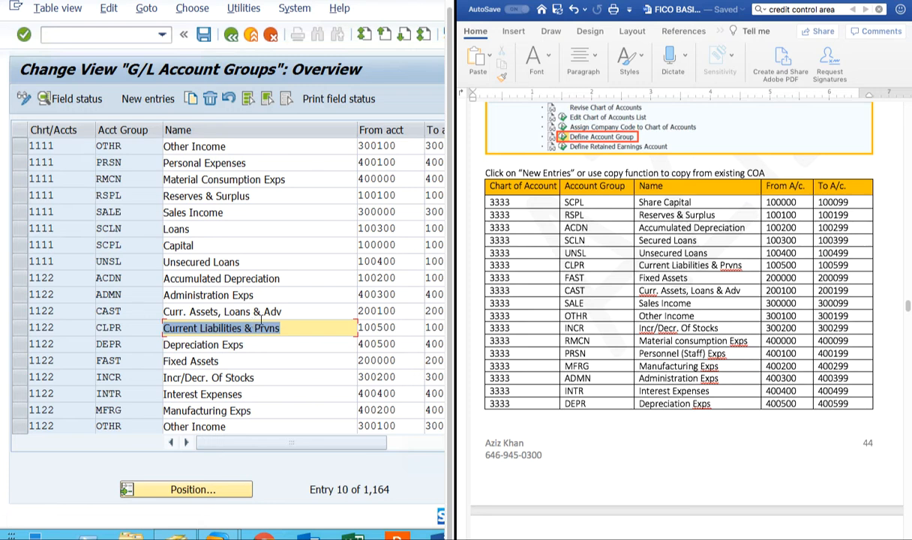
{"action": "scroll", "coordinate": [255, 321], "scroll_direction": "up", "scroll_amount": 9}
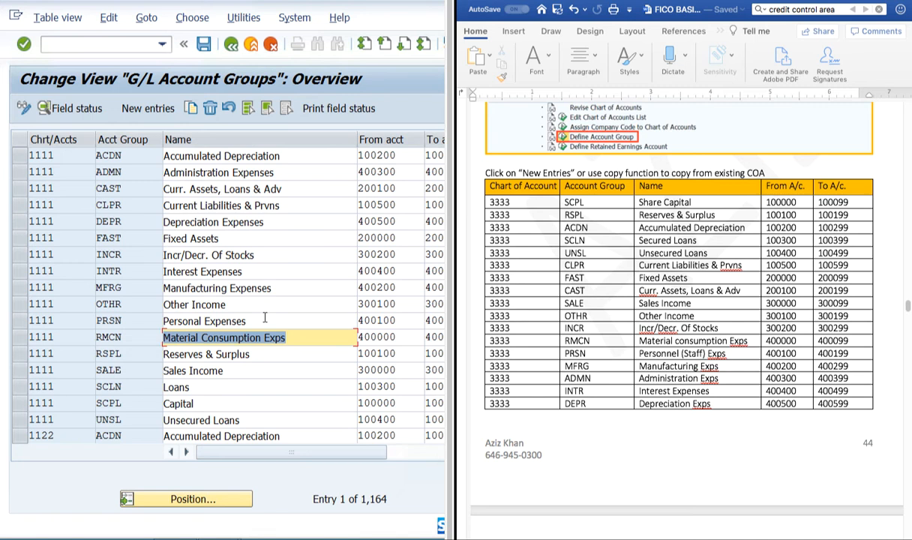
Step: Check the chart of accounts column to identify the rows belonging to chart 1111, down to group UNSL
{"action": "left_click", "coordinate": [58, 154]}
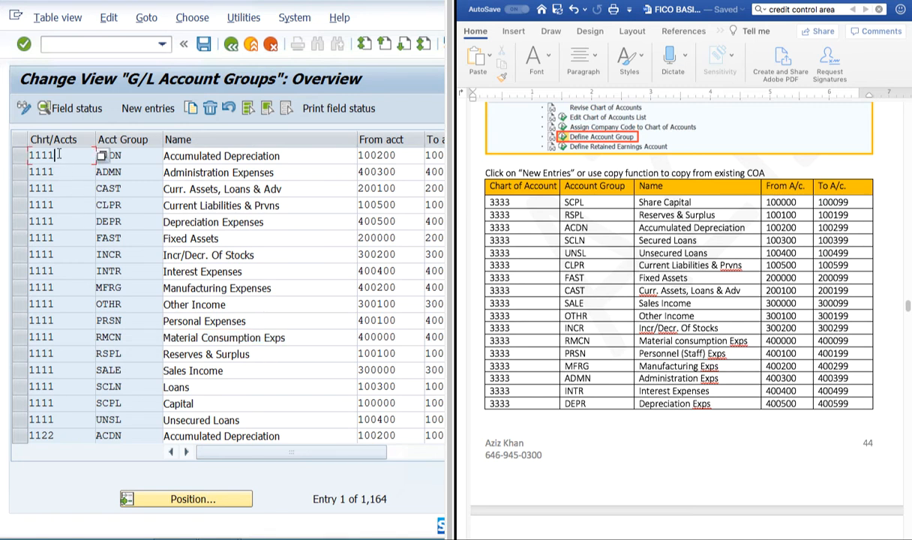
{"action": "left_click_drag", "start_coordinate": [56, 153], "coordinate": [14, 149]}
{"action": "left_click_drag", "start_coordinate": [59, 172], "coordinate": [28, 188]}
{"action": "left_click_drag", "start_coordinate": [62, 222], "coordinate": [27, 219]}
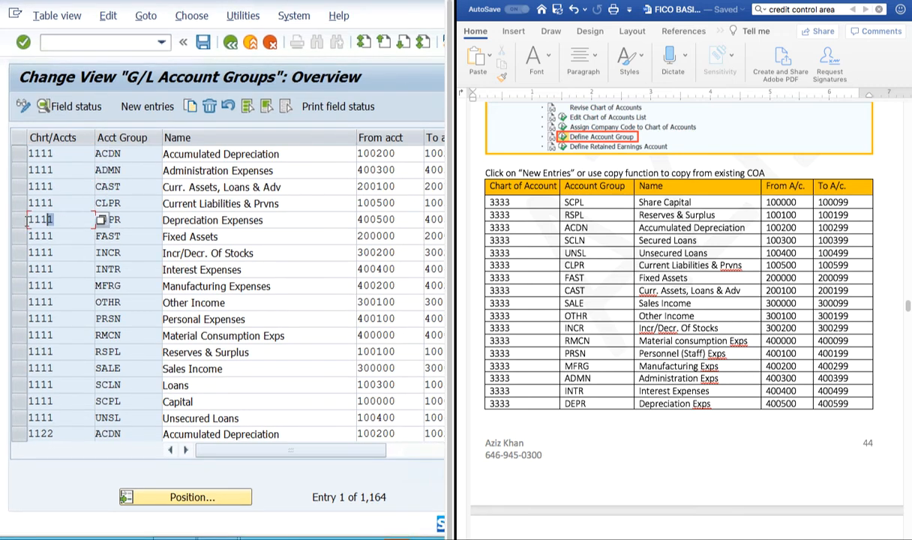
{"action": "left_click", "coordinate": [58, 417]}
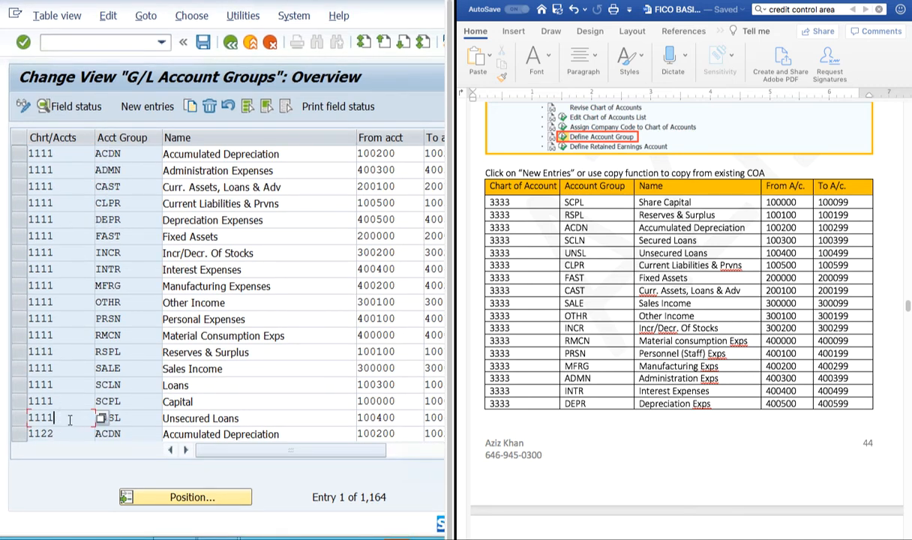
{"action": "left_click_drag", "start_coordinate": [70, 419], "coordinate": [32, 418]}
{"action": "left_click", "coordinate": [325, 418]}
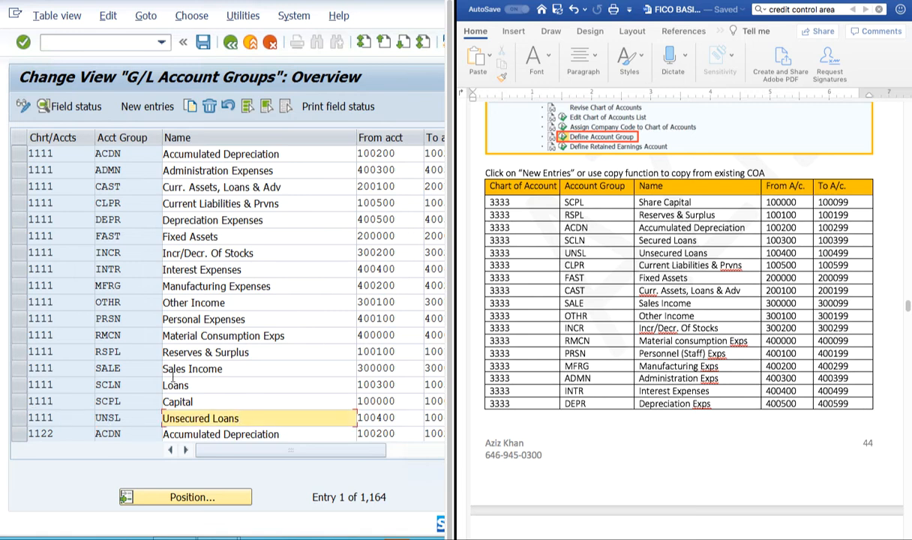
Step: Select all account group rows of chart of accounts 1111, from ACDN Accumulated Depreciation through UNSL Unsecured Loans
{"action": "left_click", "coordinate": [18, 153]}
{"action": "left_click", "coordinate": [18, 170]}
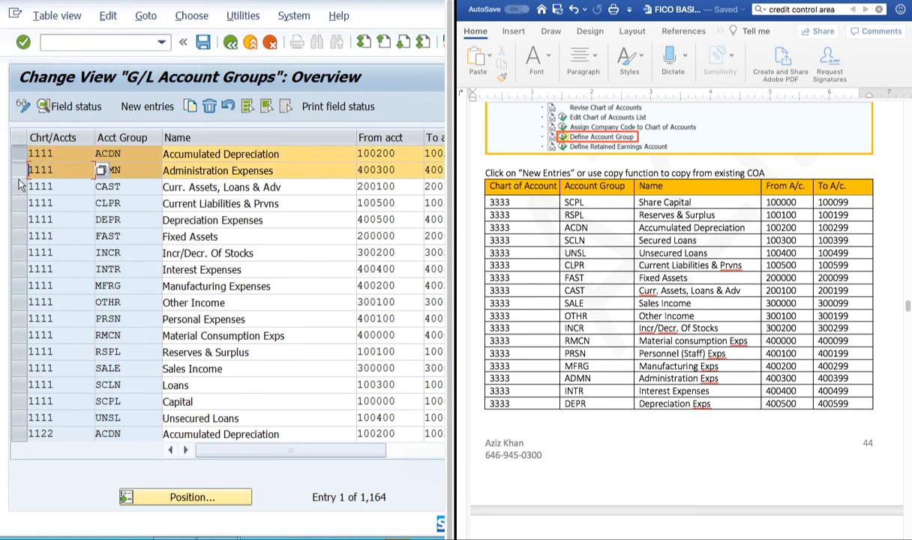
{"action": "left_click", "coordinate": [18, 186]}
{"action": "left_click", "coordinate": [18, 203]}
{"action": "left_click", "coordinate": [18, 219]}
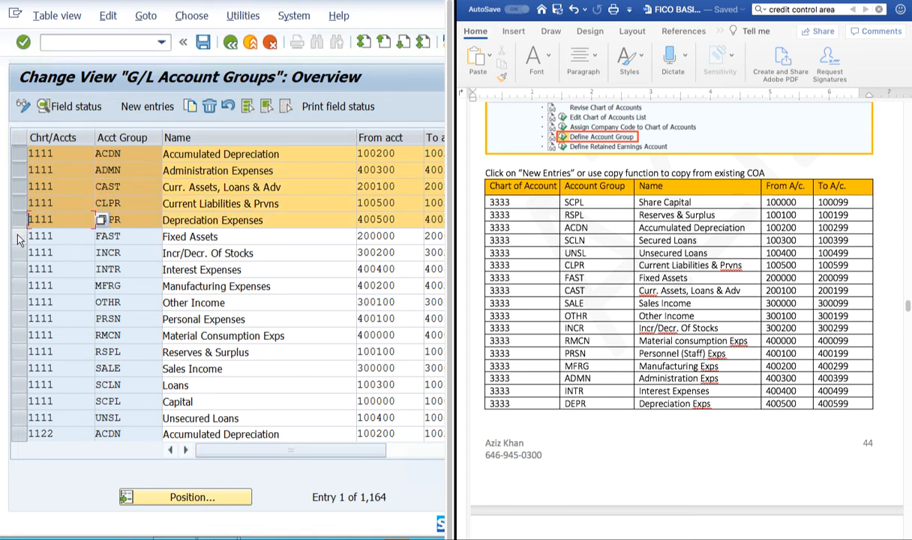
{"action": "left_click", "coordinate": [18, 235]}
{"action": "left_click", "coordinate": [18, 252]}
{"action": "left_click", "coordinate": [18, 269]}
{"action": "left_click", "coordinate": [18, 286]}
{"action": "left_click", "coordinate": [18, 302]}
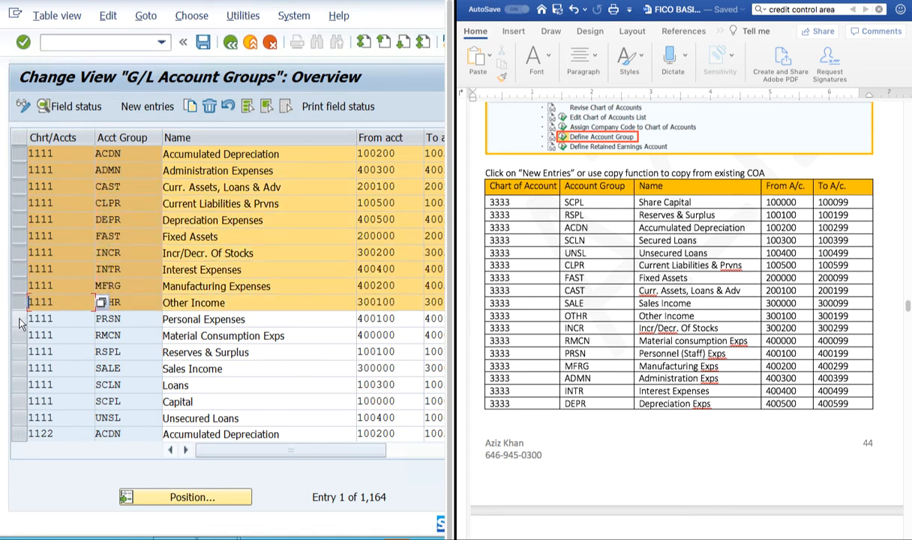
{"action": "left_click", "coordinate": [20, 319]}
{"action": "left_click", "coordinate": [20, 336]}
{"action": "left_click", "coordinate": [19, 352]}
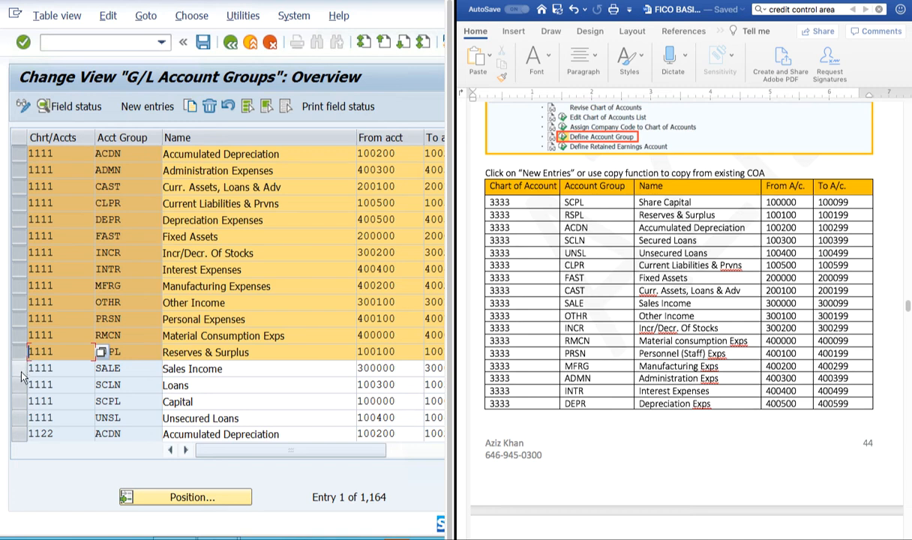
{"action": "left_click", "coordinate": [21, 369]}
{"action": "left_click", "coordinate": [21, 385]}
{"action": "left_click", "coordinate": [20, 401]}
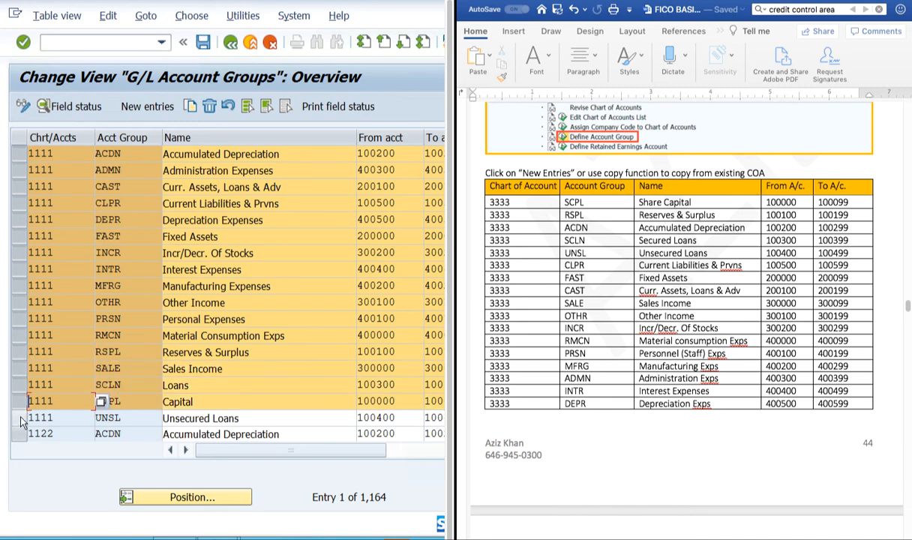
{"action": "left_click", "coordinate": [21, 417]}
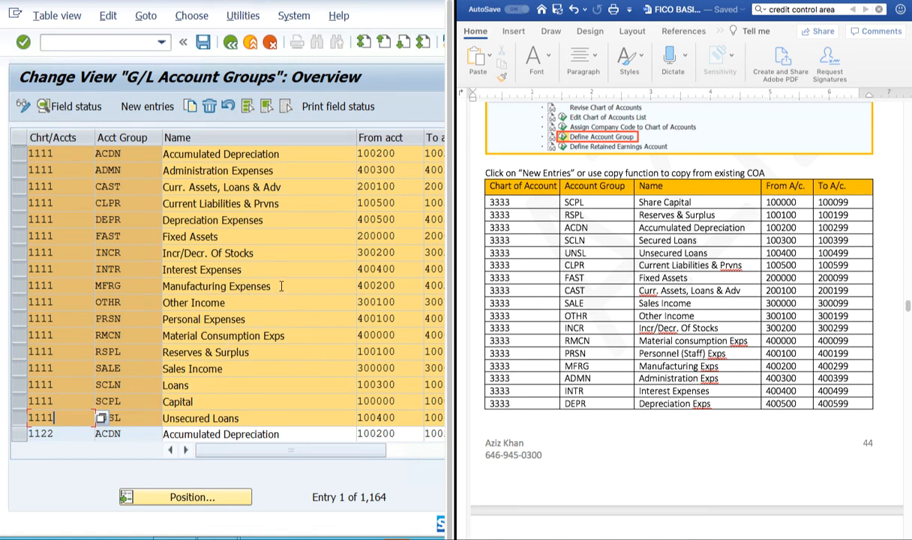
Step: Check the Manufacturing Expenses name and the chart of accounts entries of the first account groups of chart 1111
{"action": "left_click_drag", "start_coordinate": [270, 286], "coordinate": [161, 282]}
{"action": "left_click", "coordinate": [161, 283]}
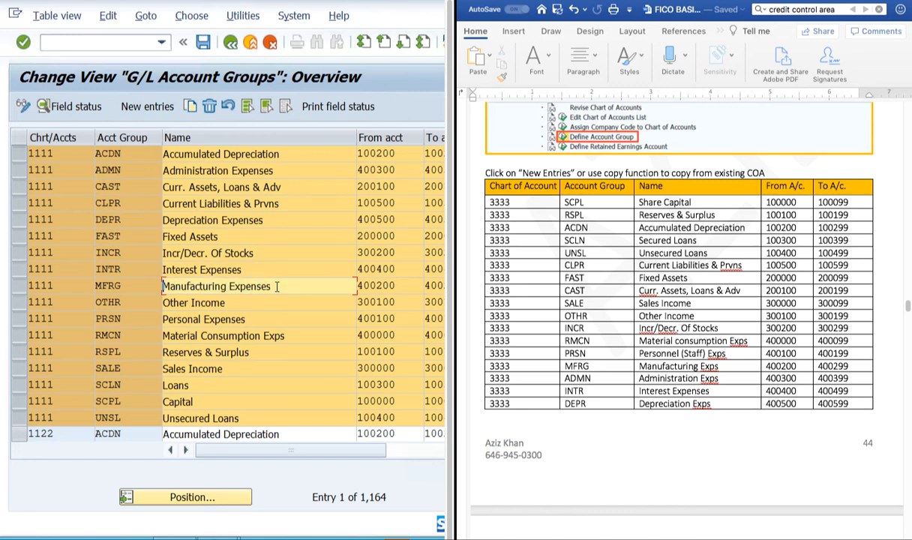
{"action": "left_click_drag", "start_coordinate": [284, 285], "coordinate": [147, 282]}
{"action": "left_click", "coordinate": [147, 282]}
{"action": "left_click", "coordinate": [58, 152]}
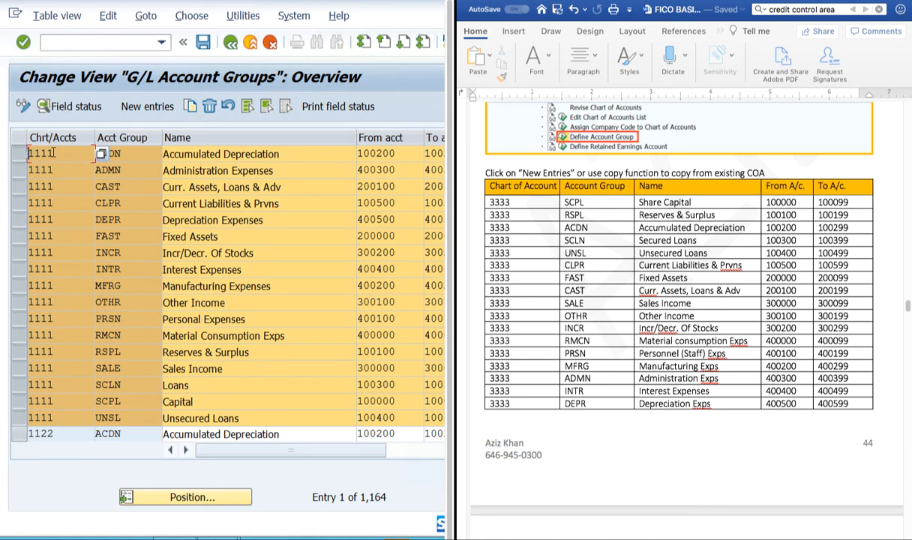
{"action": "left_click_drag", "start_coordinate": [72, 153], "coordinate": [3, 152]}
{"action": "left_click_drag", "start_coordinate": [60, 153], "coordinate": [16, 153]}
{"action": "left_click_drag", "start_coordinate": [63, 169], "coordinate": [9, 170]}
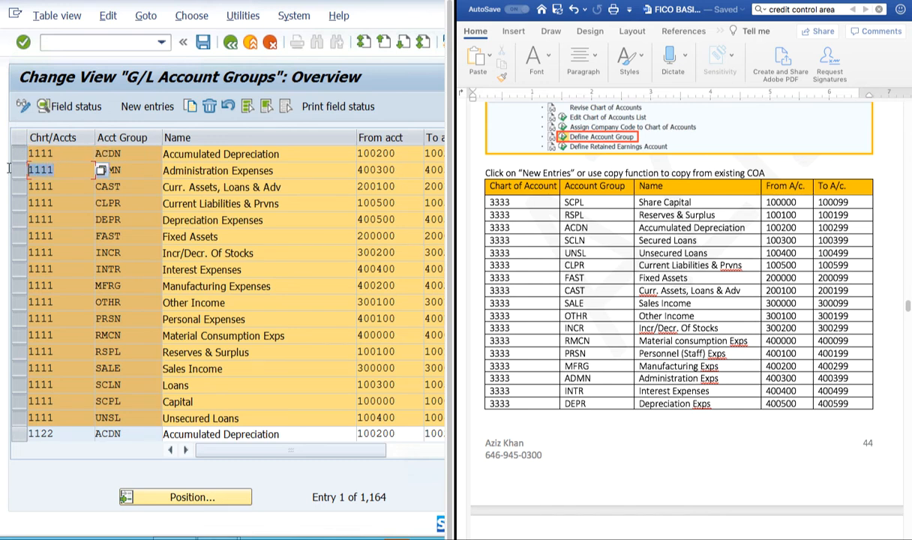
{"action": "left_click", "coordinate": [10, 169]}
{"action": "left_click_drag", "start_coordinate": [159, 152], "coordinate": [278, 301]}
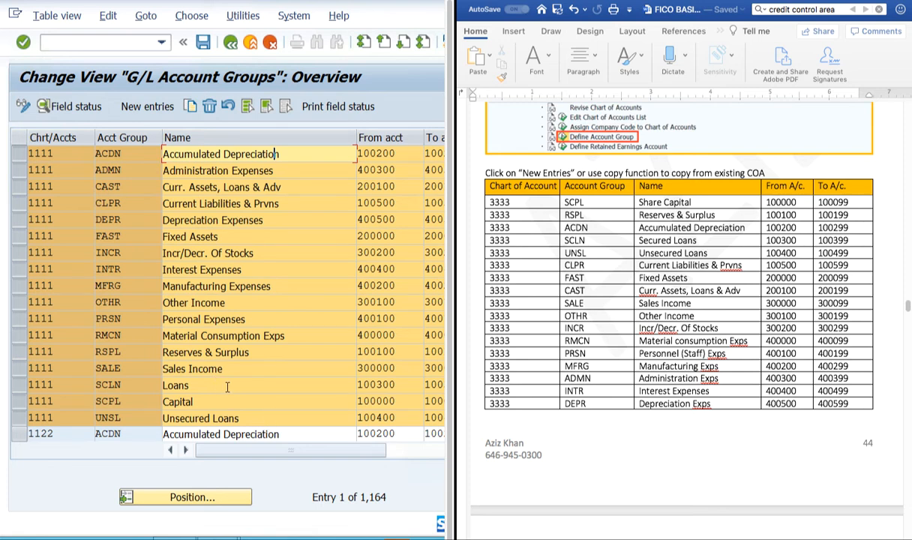
{"action": "left_click_drag", "start_coordinate": [264, 383], "coordinate": [23, 388]}
{"action": "left_click", "coordinate": [20, 386]}
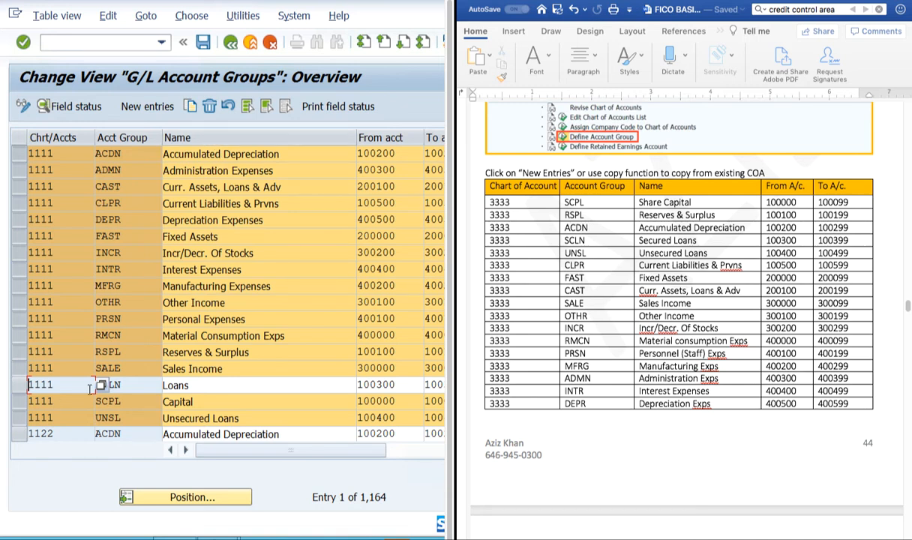
{"action": "left_click", "coordinate": [20, 419]}
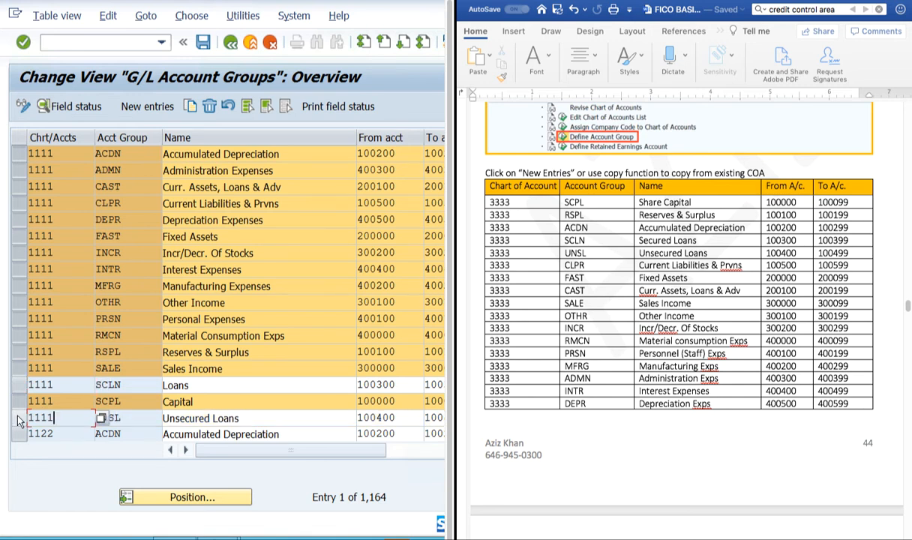
{"action": "left_click", "coordinate": [247, 419]}
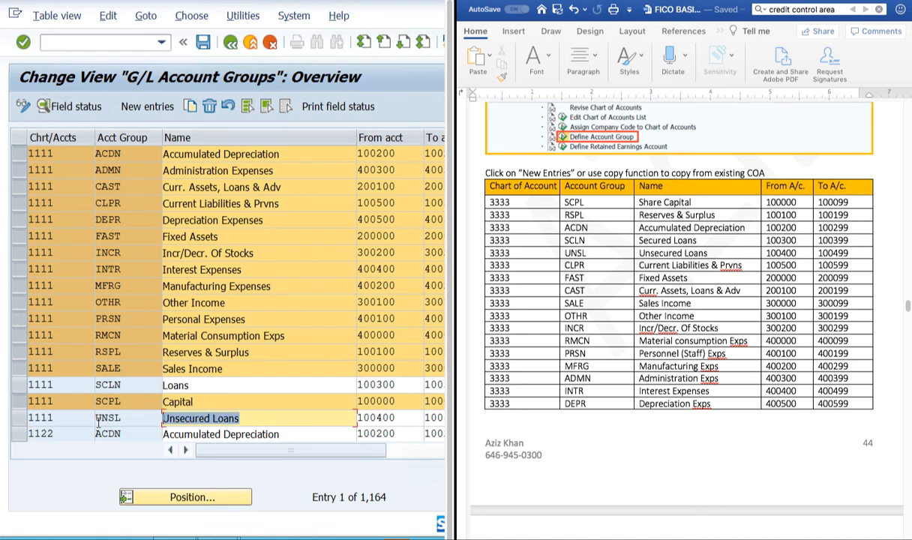
{"action": "left_click", "coordinate": [21, 418]}
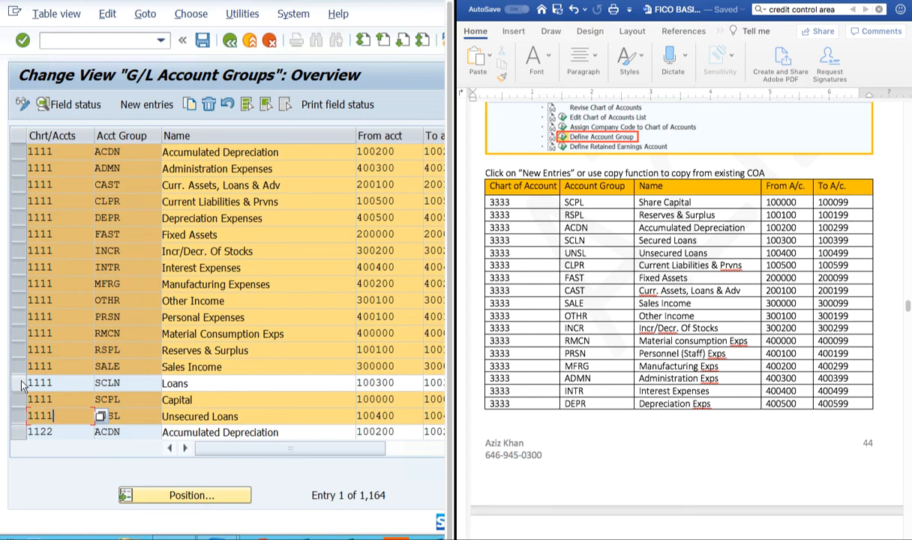
{"action": "left_click", "coordinate": [20, 383]}
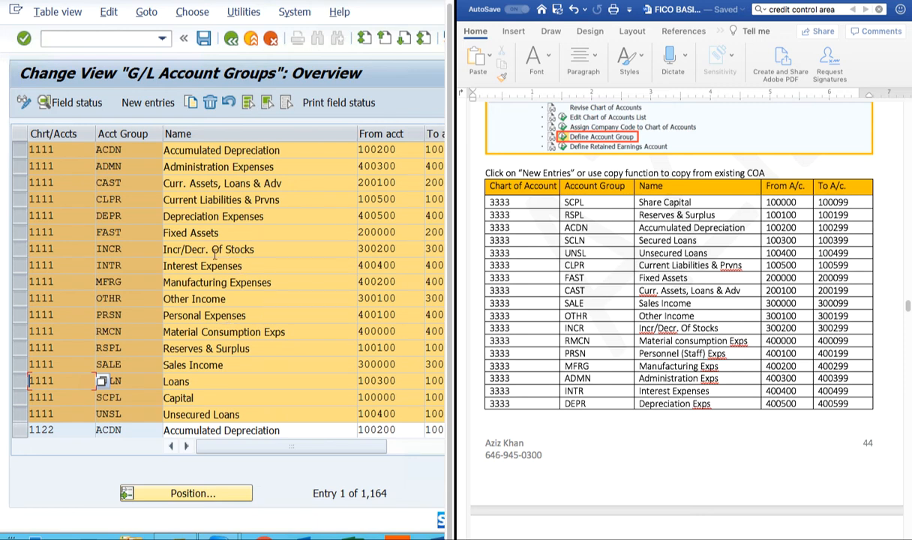
Step: Examine the From and To account number range of account group FAST Fixed Assets in chart of accounts 1111
{"action": "left_click", "coordinate": [232, 233]}
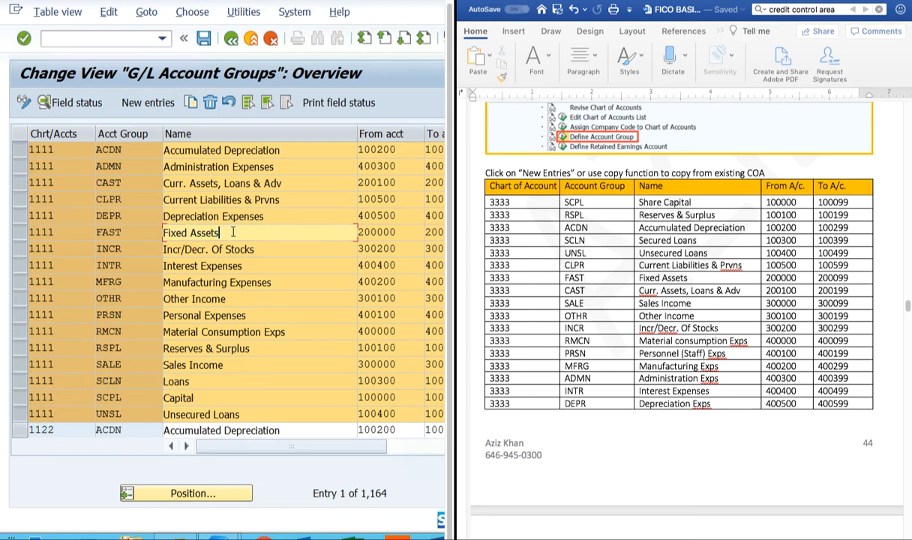
{"action": "left_click", "coordinate": [402, 232]}
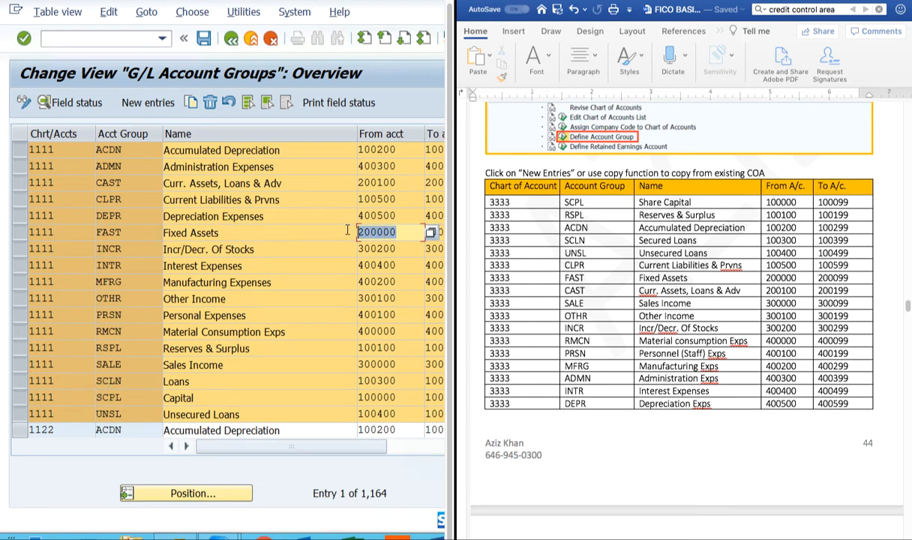
{"action": "key", "text": "Return"}
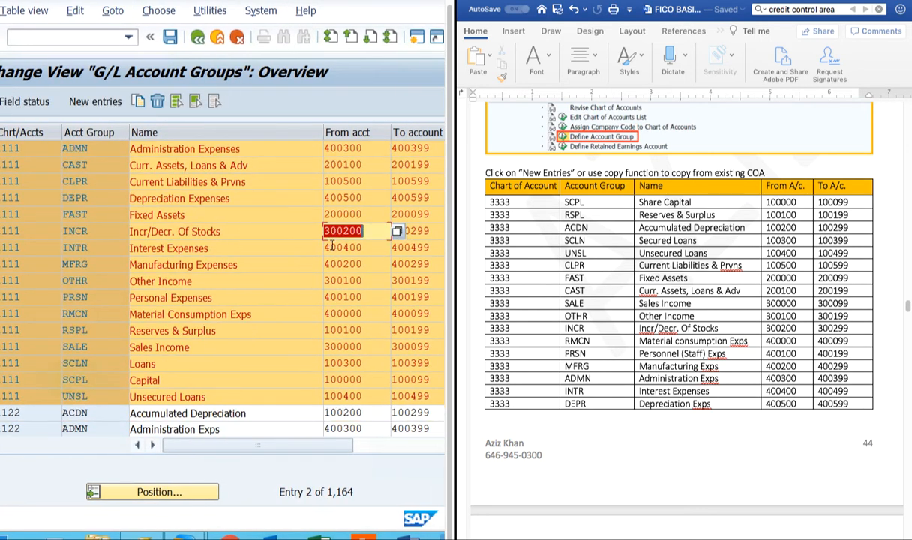
{"action": "left_click", "coordinate": [331, 244]}
{"action": "left_click", "coordinate": [343, 215]}
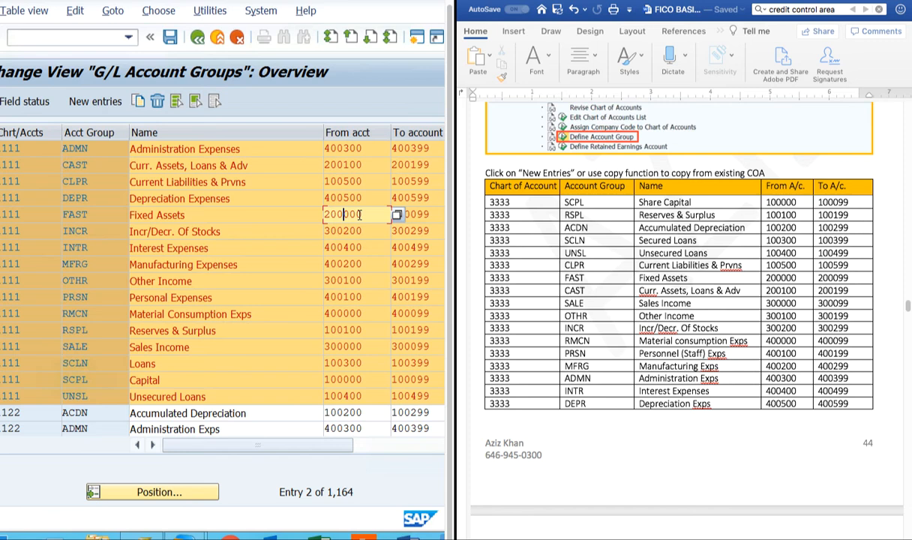
{"action": "left_click_drag", "start_coordinate": [430, 213], "coordinate": [411, 213]}
{"action": "left_click", "coordinate": [411, 214]}
{"action": "left_click", "coordinate": [186, 217]}
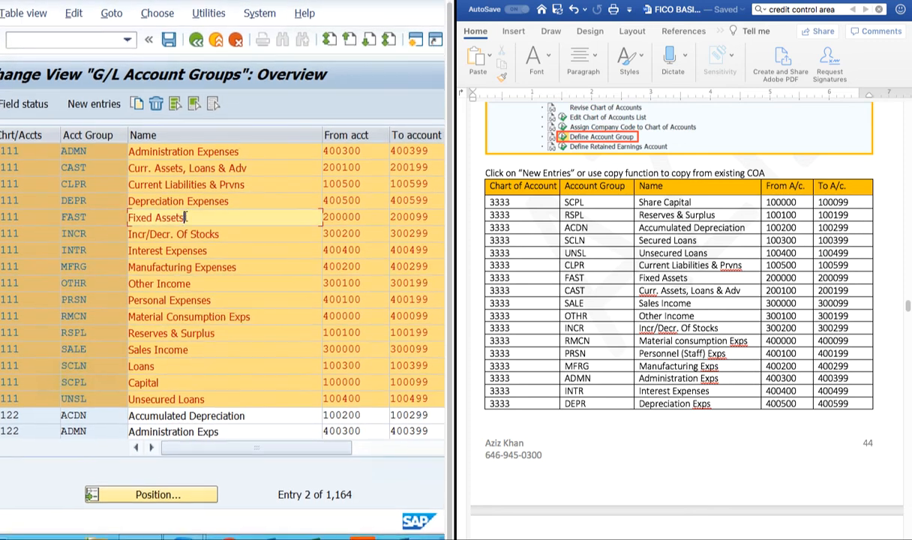
{"action": "left_click_drag", "start_coordinate": [186, 217], "coordinate": [109, 215]}
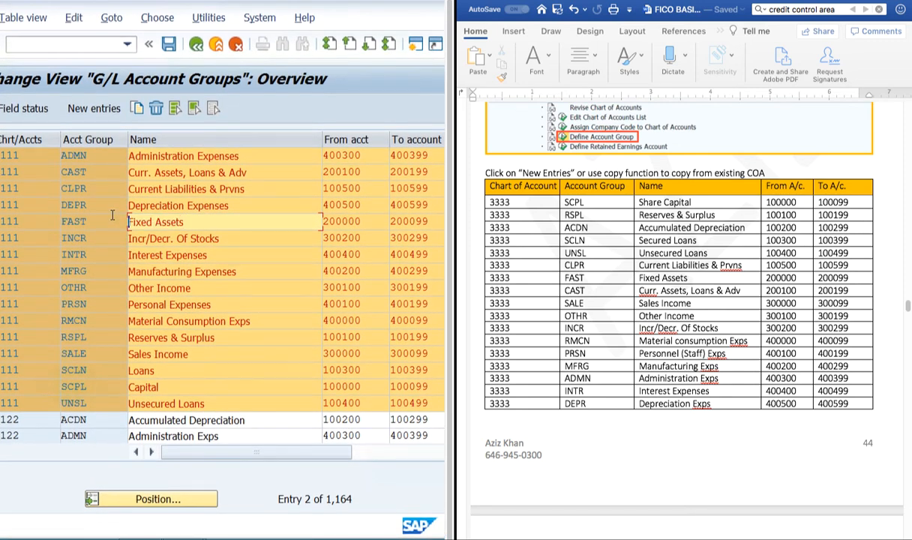
{"action": "left_click_drag", "start_coordinate": [352, 222], "coordinate": [326, 222]}
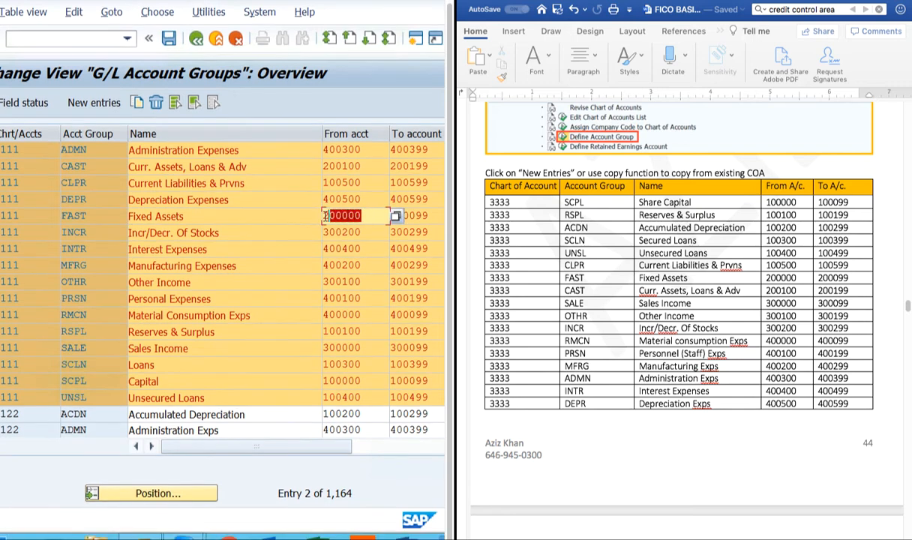
{"action": "left_click", "coordinate": [325, 216]}
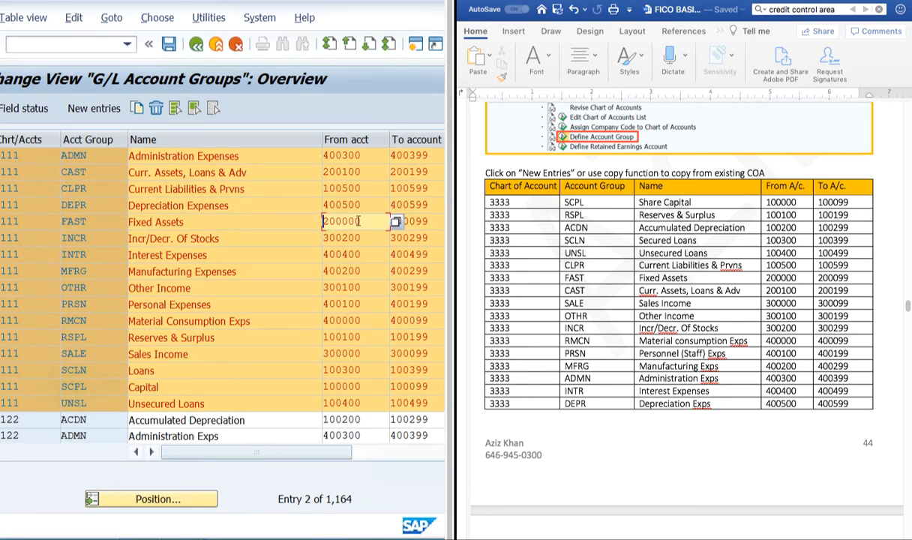
{"action": "left_click_drag", "start_coordinate": [358, 220], "coordinate": [307, 218]}
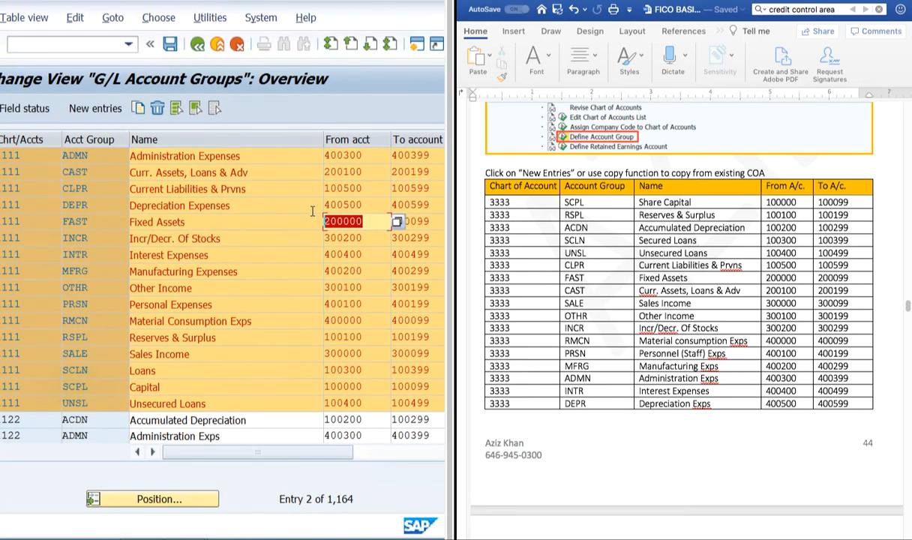
{"action": "left_click", "coordinate": [314, 212]}
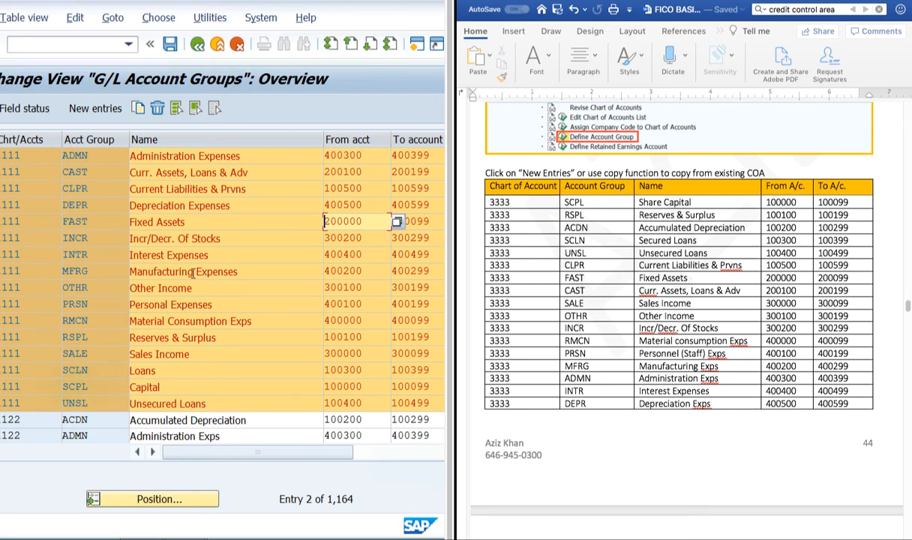
{"action": "left_click", "coordinate": [412, 221]}
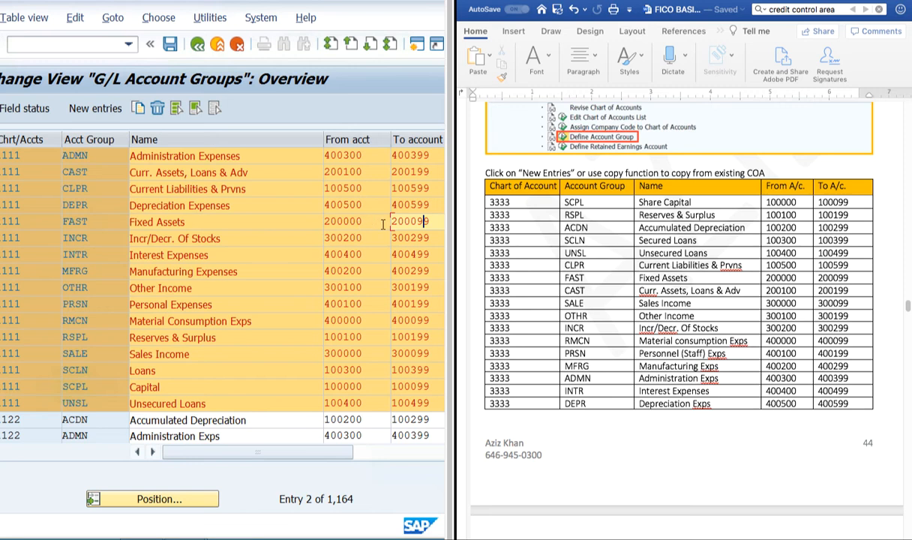
{"action": "left_click", "coordinate": [364, 221]}
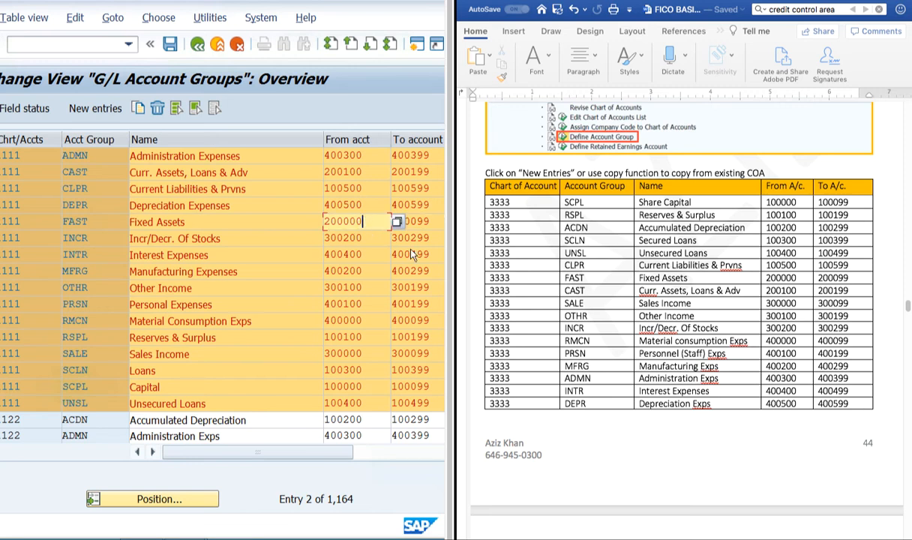
{"action": "left_click", "coordinate": [432, 221]}
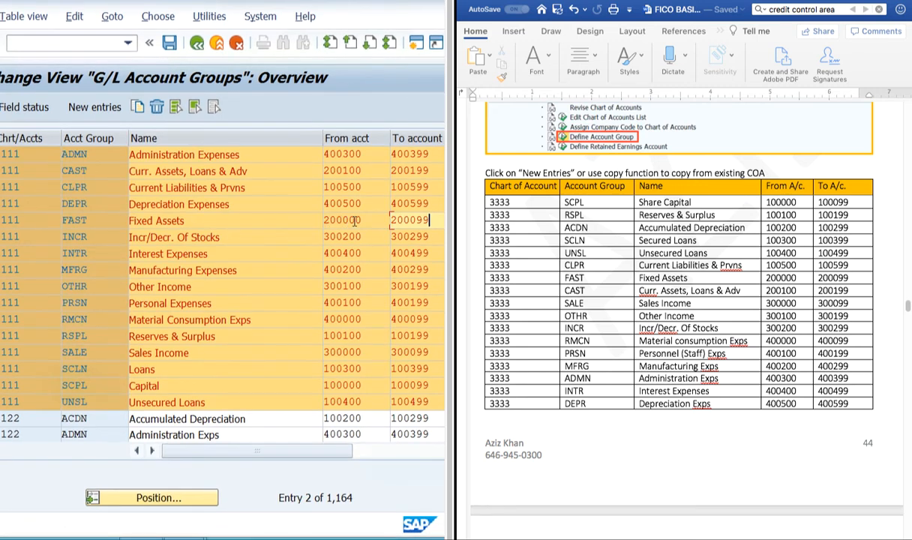
{"action": "left_click_drag", "start_coordinate": [432, 220], "coordinate": [388, 221]}
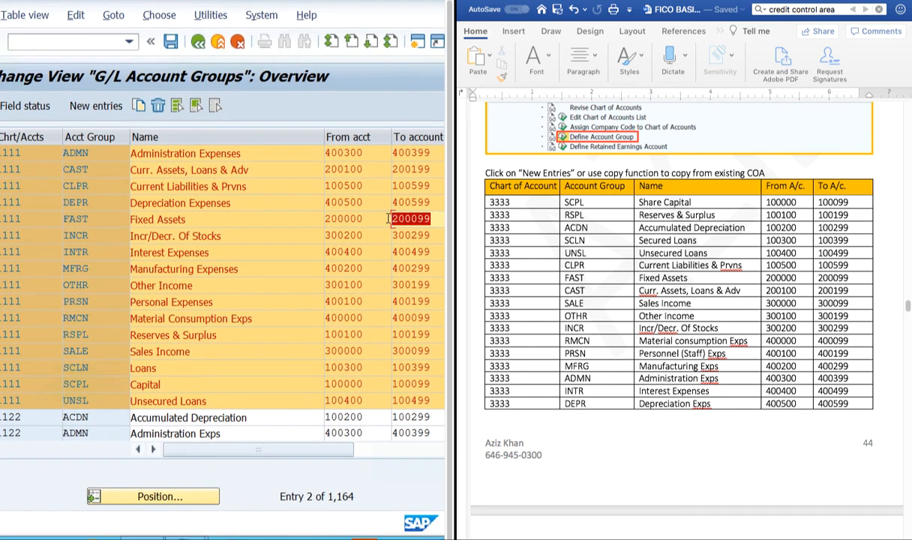
{"action": "left_click", "coordinate": [372, 221]}
{"action": "left_click", "coordinate": [101, 211]}
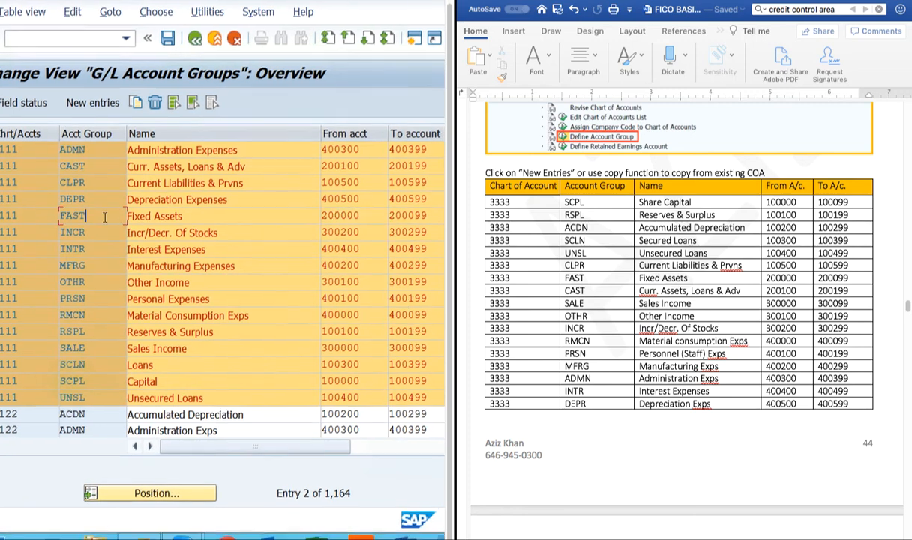
Step: Examine the From and To account number range of account group SCPL Capital in chart of accounts 1111
{"action": "scroll", "coordinate": [138, 251], "scroll_direction": "left", "scroll_amount": 1}
{"action": "scroll", "coordinate": [138, 251], "scroll_direction": "up", "scroll_amount": 1}
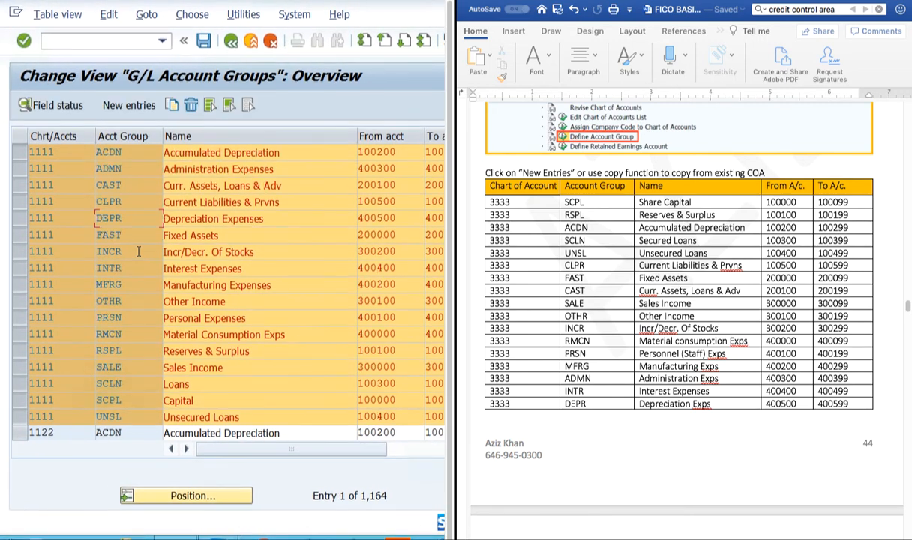
{"action": "scroll", "coordinate": [192, 266], "scroll_direction": "down", "scroll_amount": 1}
{"action": "scroll", "coordinate": [192, 264], "scroll_direction": "down", "scroll_amount": 1}
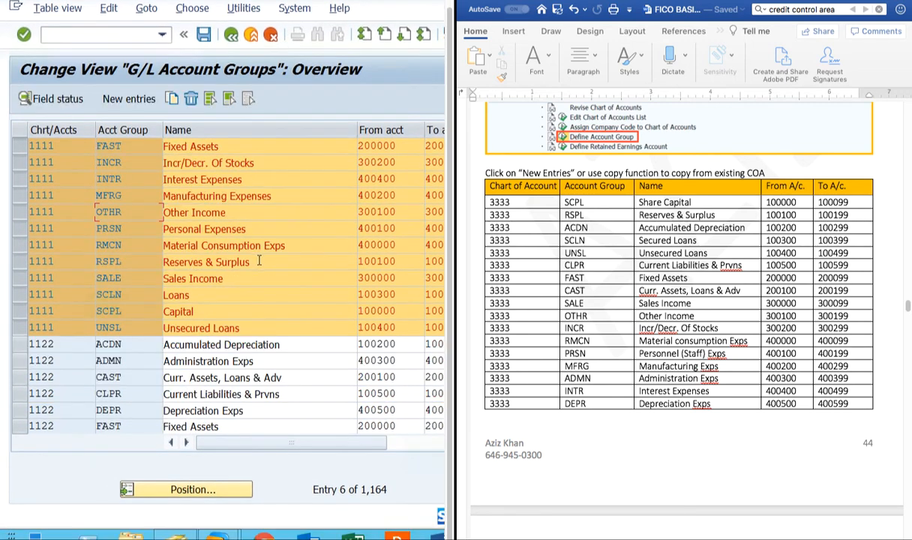
{"action": "scroll", "coordinate": [248, 248], "scroll_direction": "right", "scroll_amount": 2}
{"action": "scroll", "coordinate": [262, 261], "scroll_direction": "down", "scroll_amount": 1}
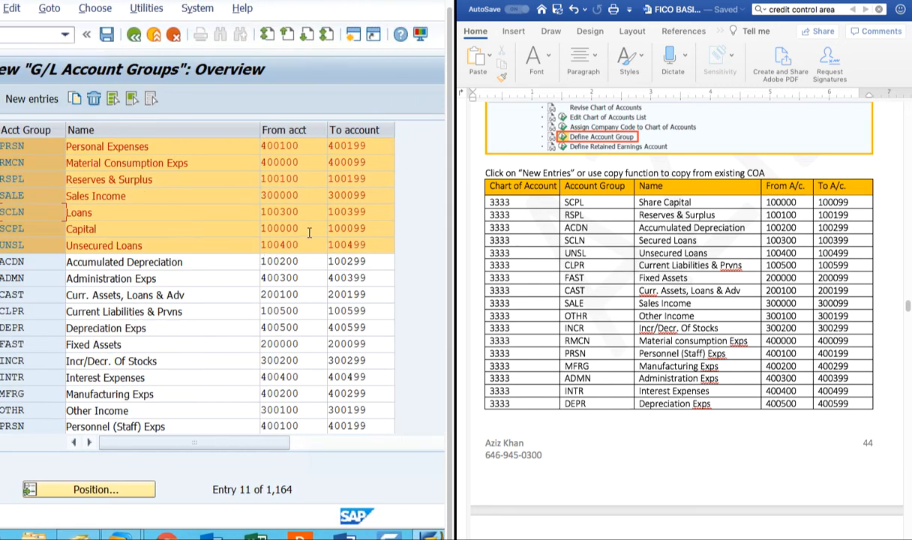
{"action": "left_click_drag", "start_coordinate": [307, 226], "coordinate": [248, 226]}
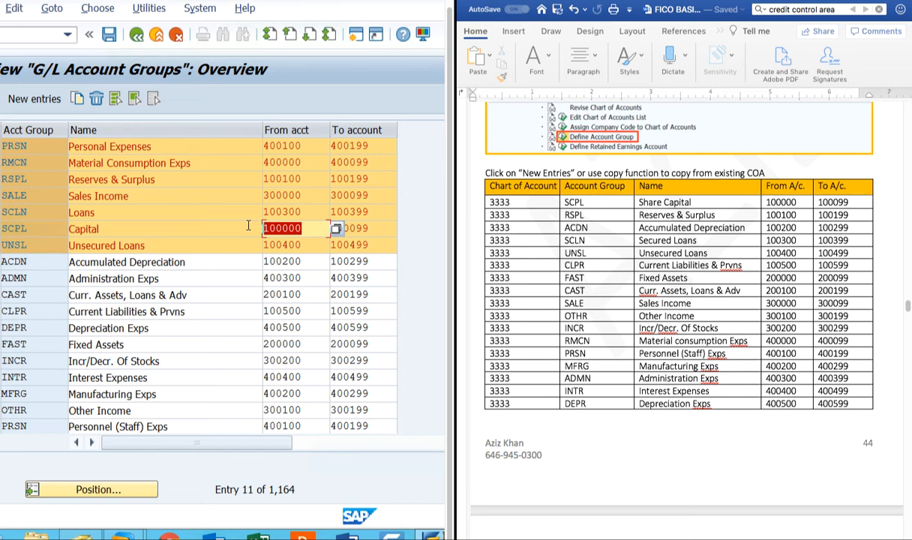
{"action": "left_click", "coordinate": [374, 227]}
{"action": "left_click_drag", "start_coordinate": [365, 227], "coordinate": [319, 236]}
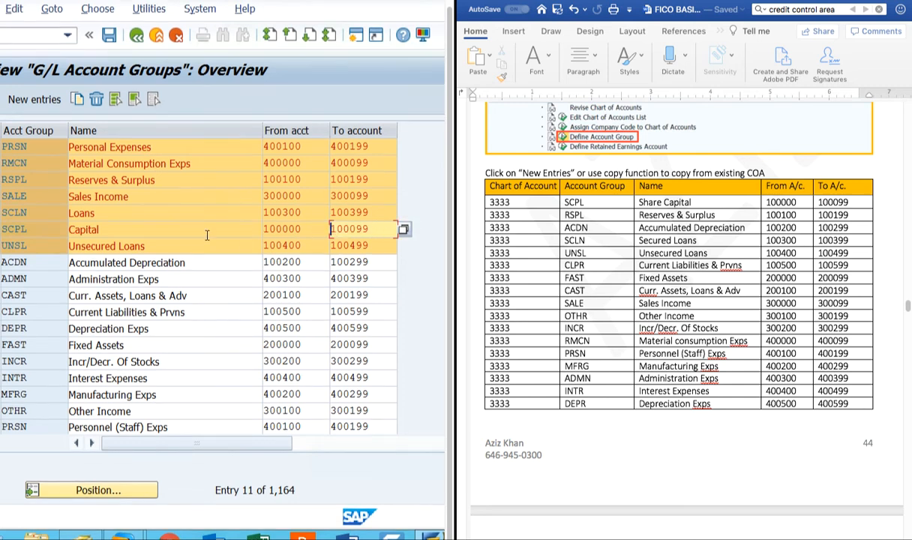
{"action": "left_click", "coordinate": [150, 228]}
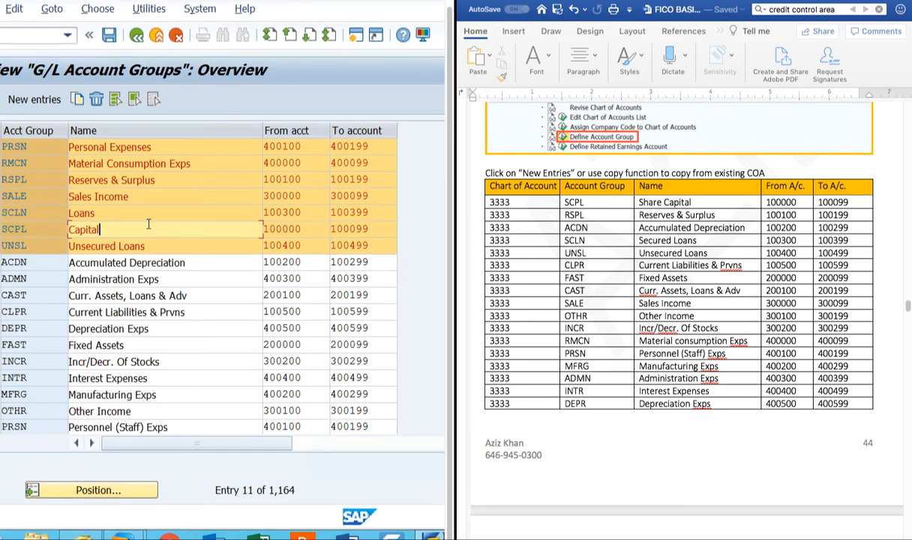
{"action": "left_click", "coordinate": [370, 228]}
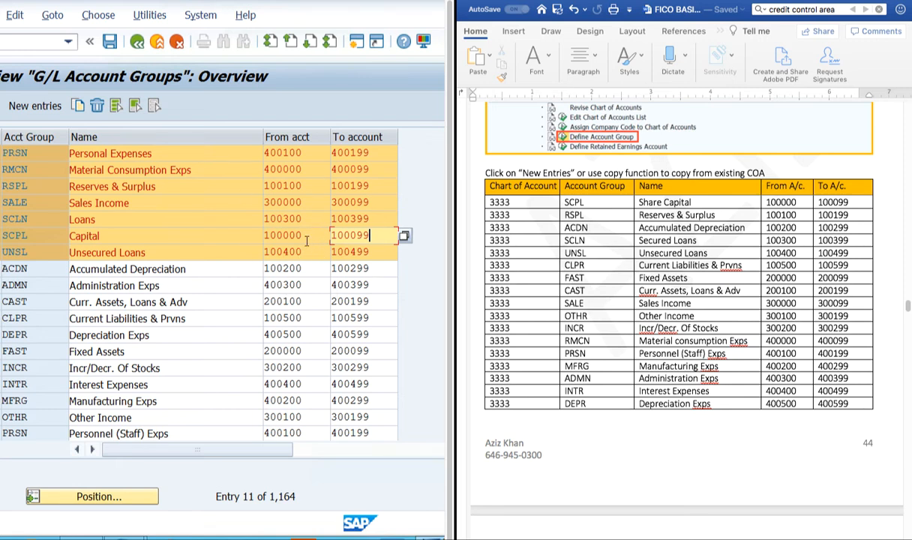
{"action": "left_click_drag", "start_coordinate": [307, 234], "coordinate": [252, 232]}
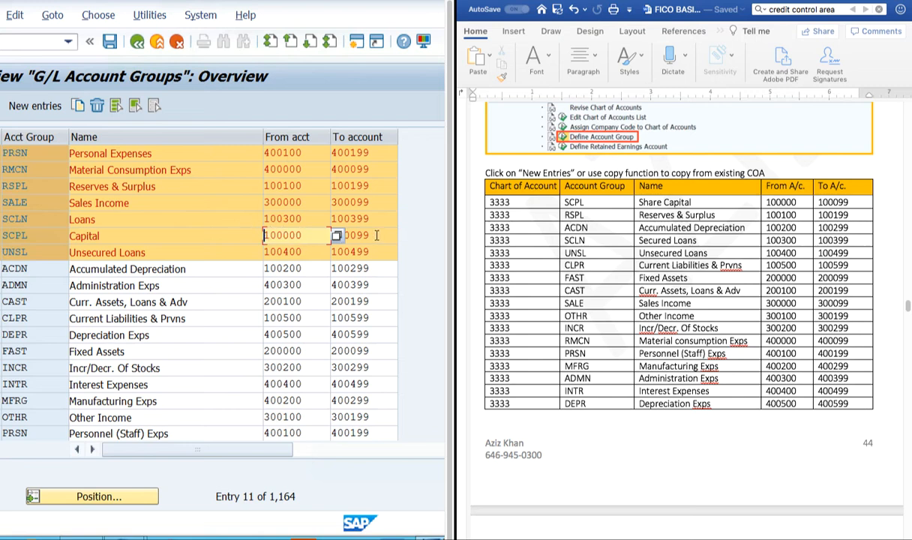
{"action": "left_click_drag", "start_coordinate": [377, 235], "coordinate": [294, 232]}
Step: View the blank new entries table for G/L account groups and return to the overview without entering anything
{"action": "scroll", "coordinate": [242, 246], "scroll_direction": "left", "scroll_amount": 3}
{"action": "scroll", "coordinate": [244, 246], "scroll_direction": "up", "scroll_amount": 5}
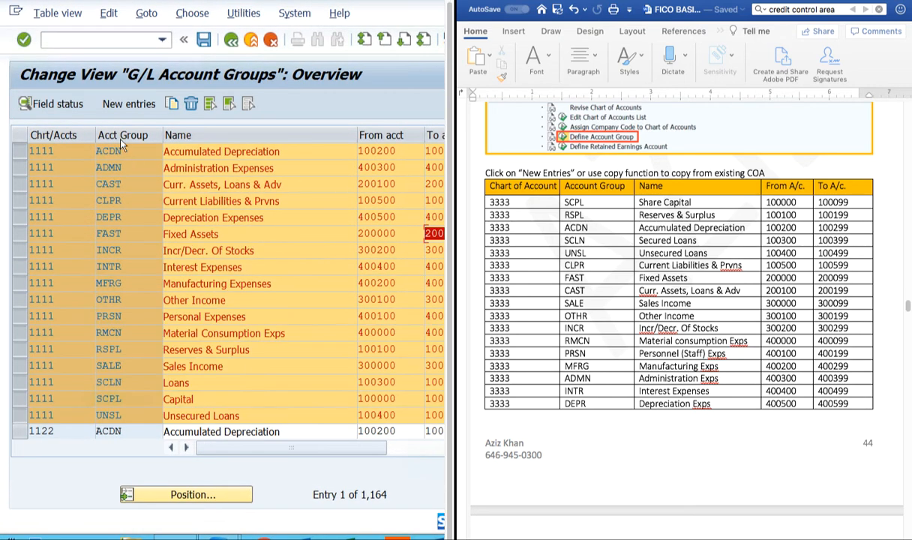
{"action": "left_click", "coordinate": [123, 108]}
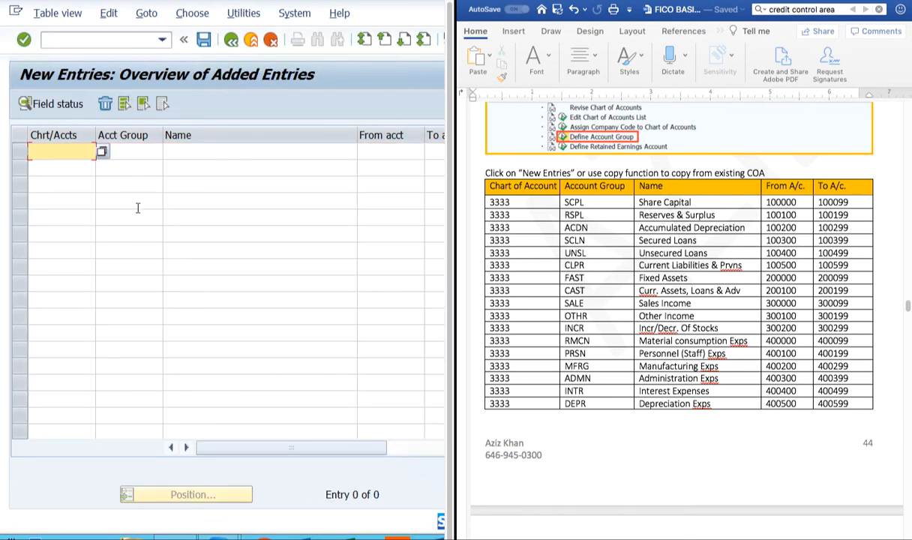
{"action": "left_click", "coordinate": [231, 39]}
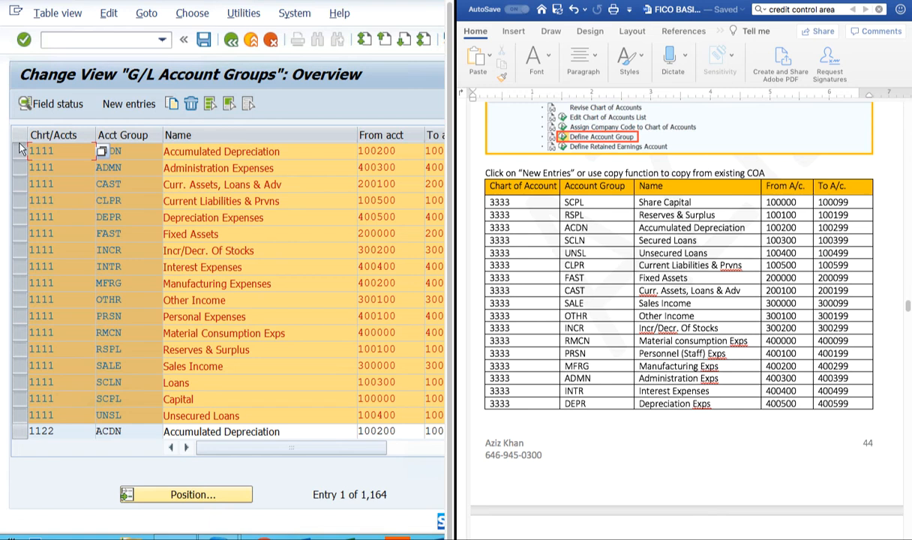
{"action": "left_click", "coordinate": [209, 102]}
{"action": "left_click", "coordinate": [228, 102]}
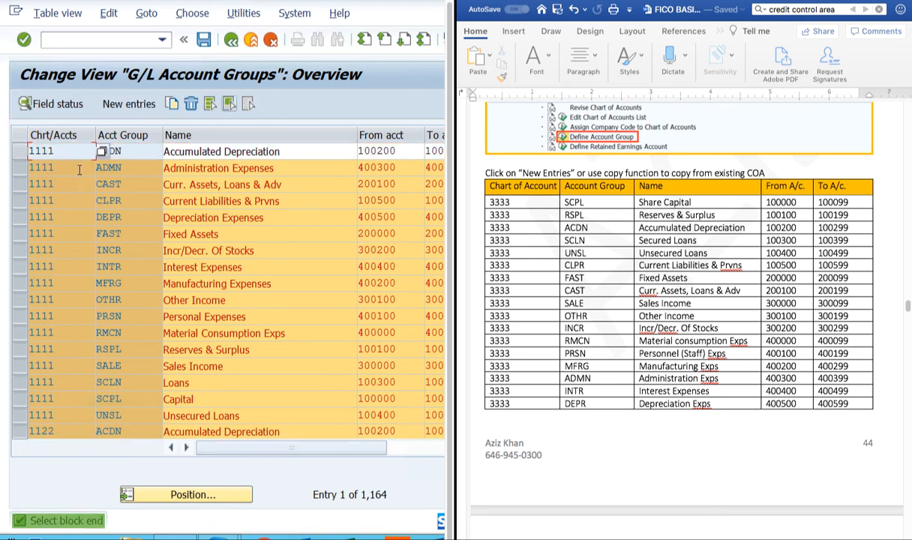
{"action": "left_click", "coordinate": [20, 168]}
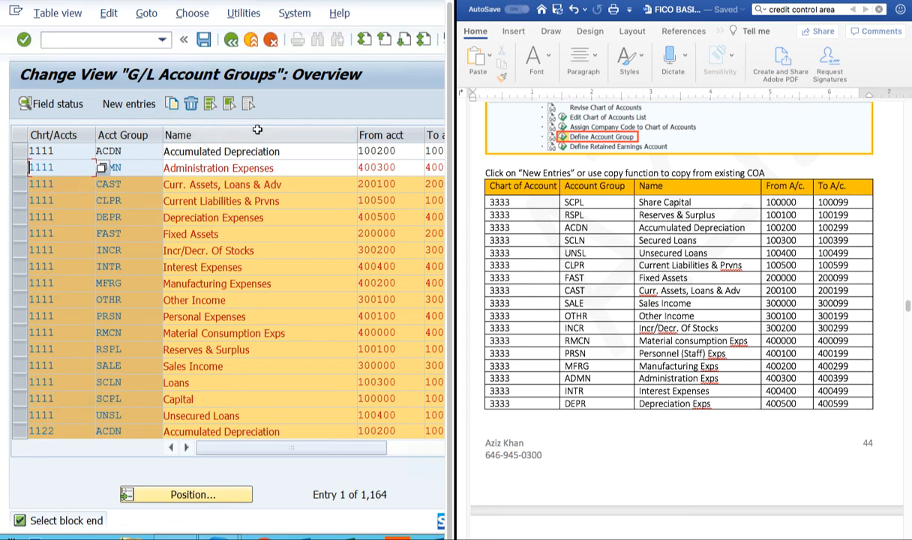
{"action": "left_click", "coordinate": [228, 103]}
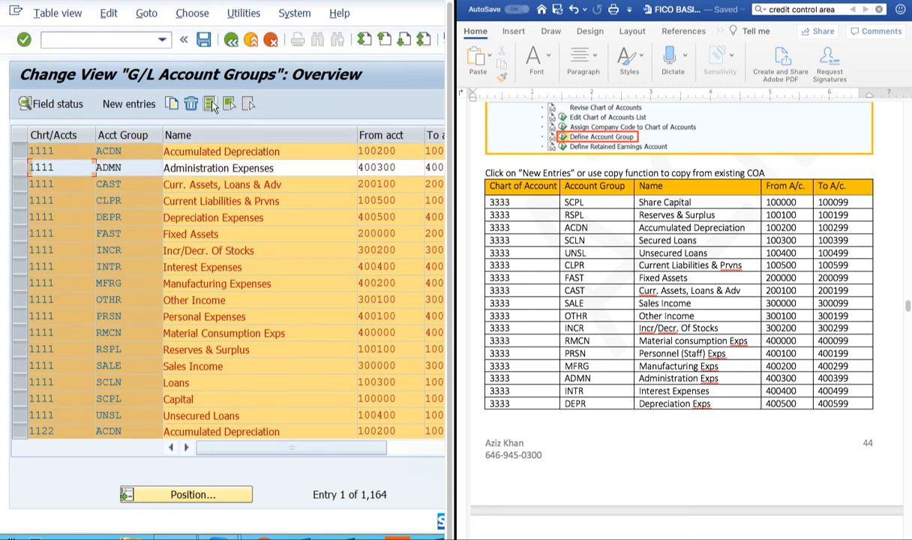
{"action": "left_click", "coordinate": [210, 104]}
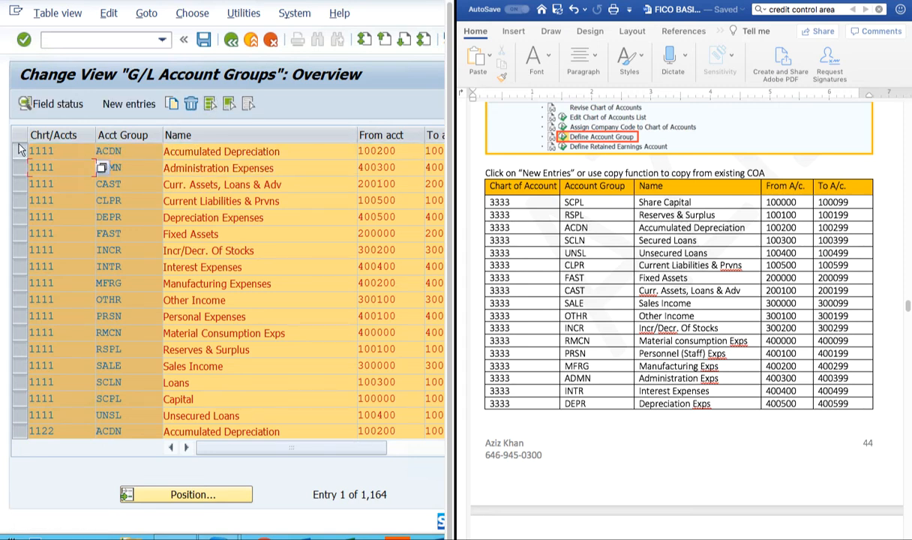
{"action": "left_click", "coordinate": [231, 39]}
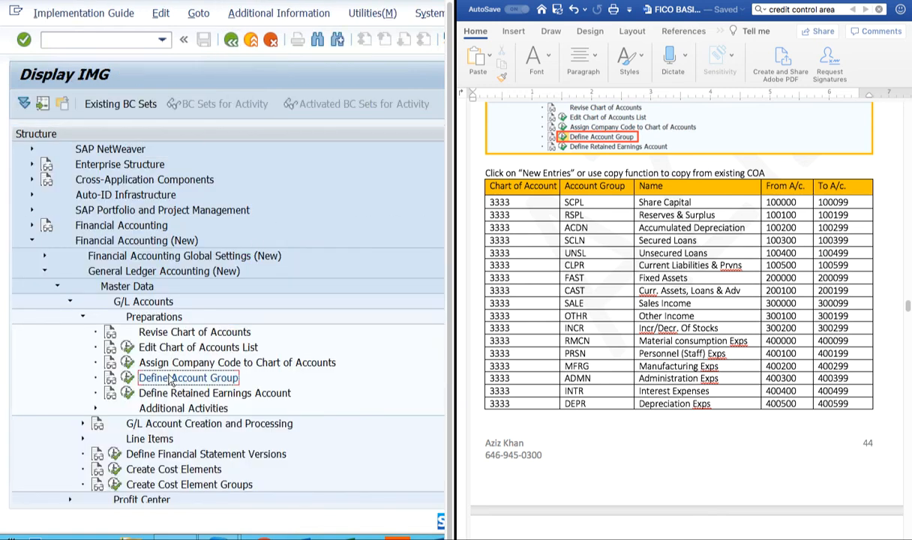
Step: Reopen the Define Account Group activity and position the account group list at chart of accounts 3333
{"action": "left_click", "coordinate": [124, 379]}
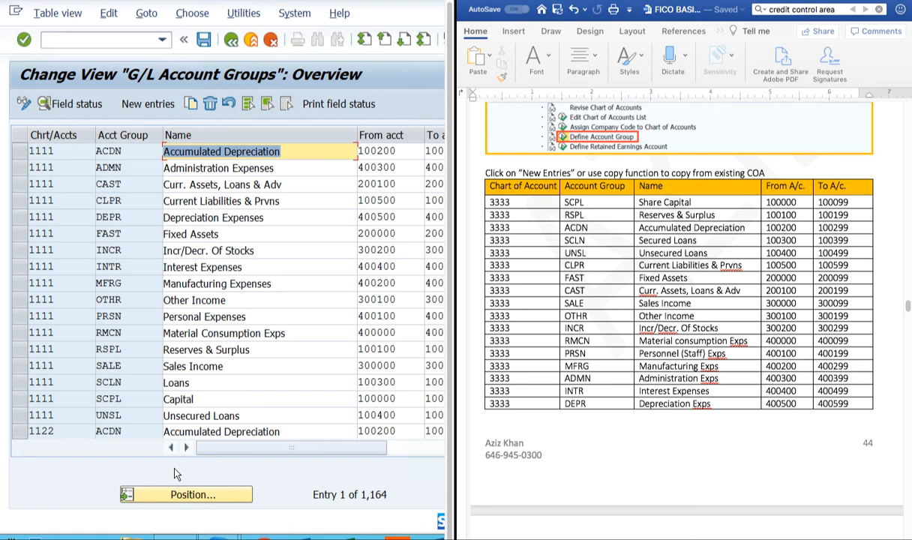
{"action": "left_click", "coordinate": [189, 495]}
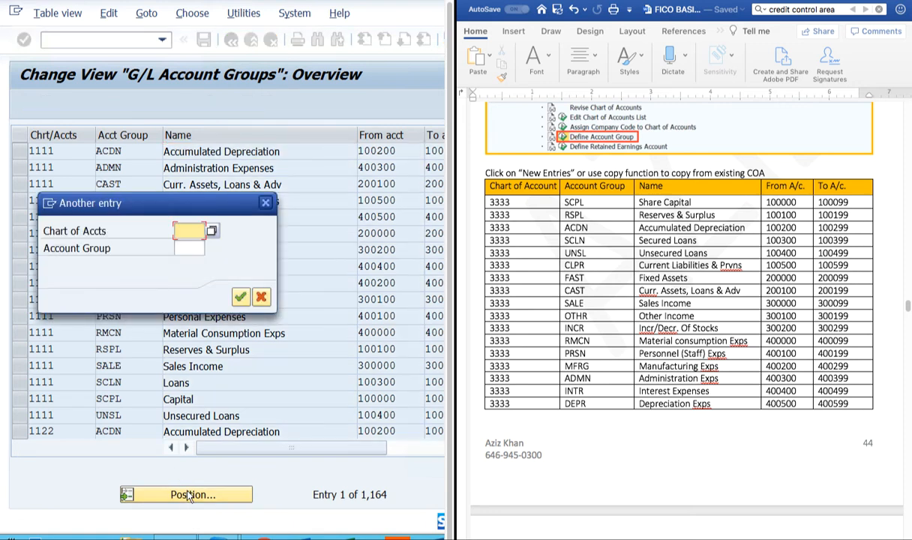
{"action": "type", "text": "3333"}
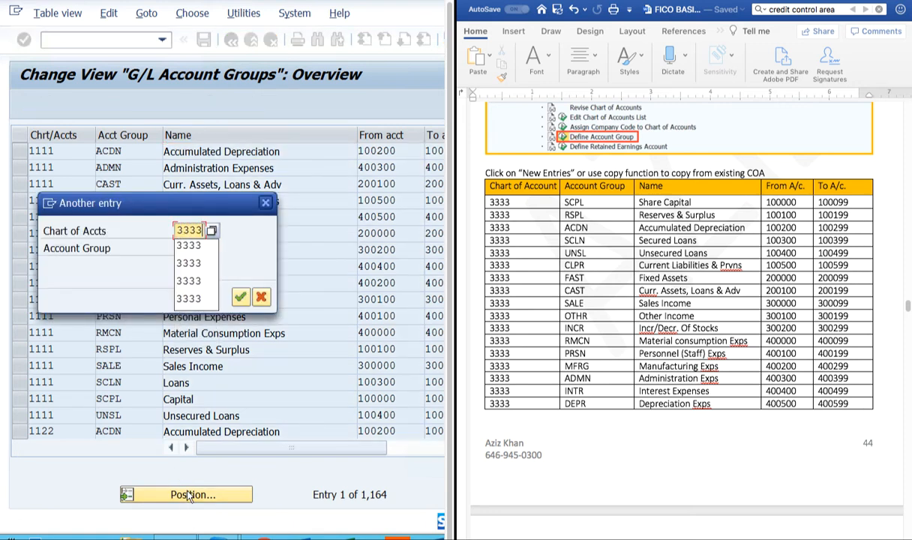
{"action": "key", "text": "Return"}
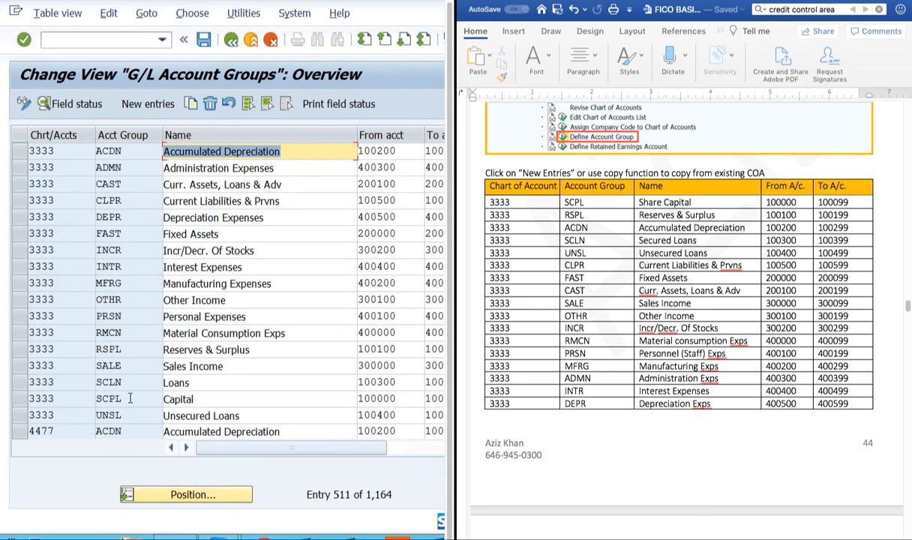
Step: Select all account groups of chart of accounts 3333, from ACDN through UNSL, and start copying them
{"action": "left_click_drag", "start_coordinate": [20, 153], "coordinate": [22, 318]}
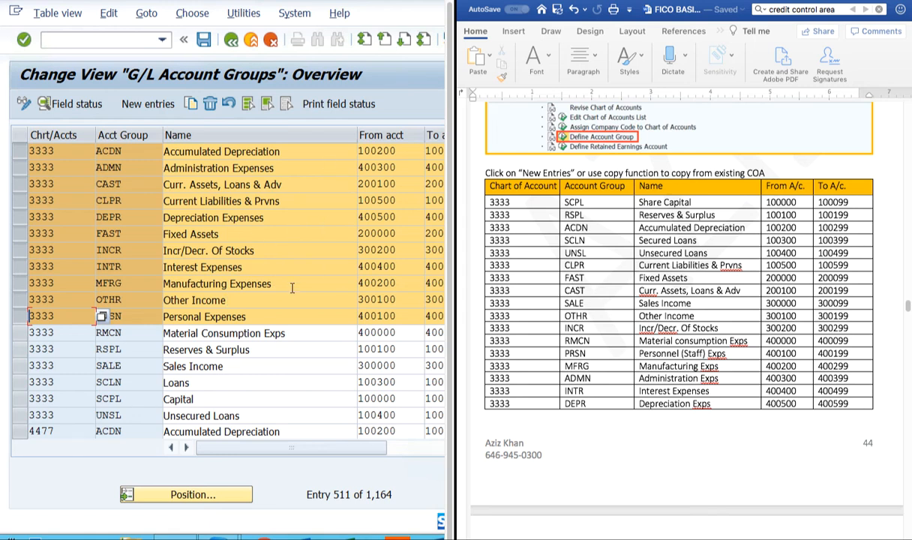
{"action": "left_click", "coordinate": [18, 332]}
{"action": "left_click", "coordinate": [18, 349]}
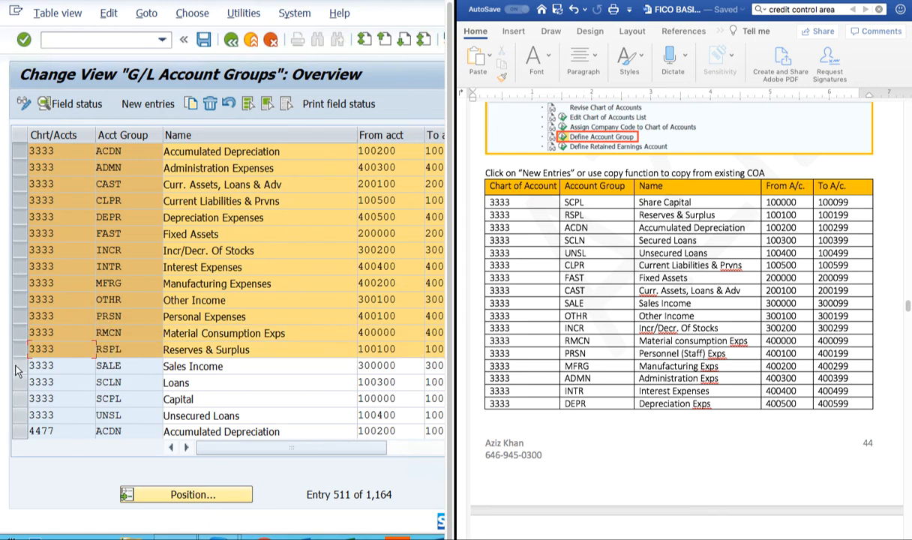
{"action": "left_click", "coordinate": [18, 365]}
{"action": "left_click", "coordinate": [18, 381]}
{"action": "left_click", "coordinate": [18, 398]}
{"action": "left_click", "coordinate": [18, 414]}
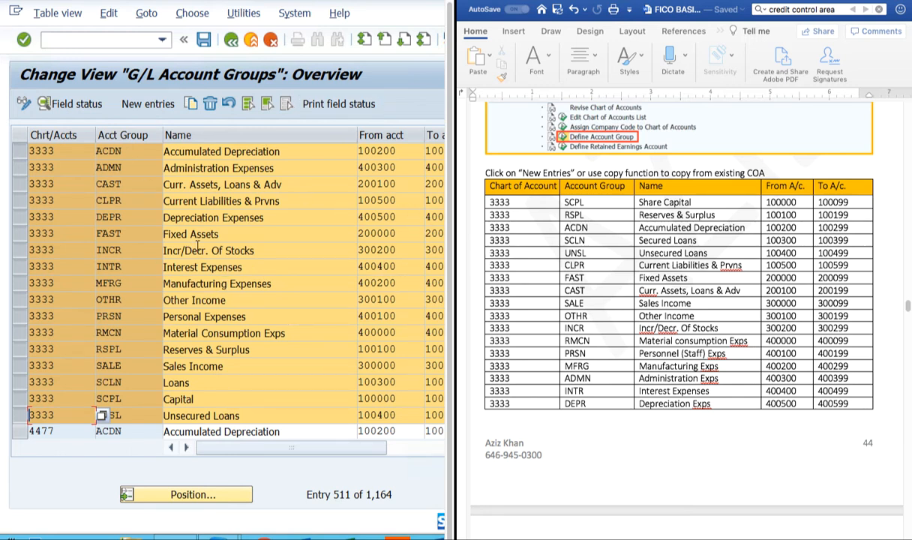
{"action": "left_click", "coordinate": [192, 105]}
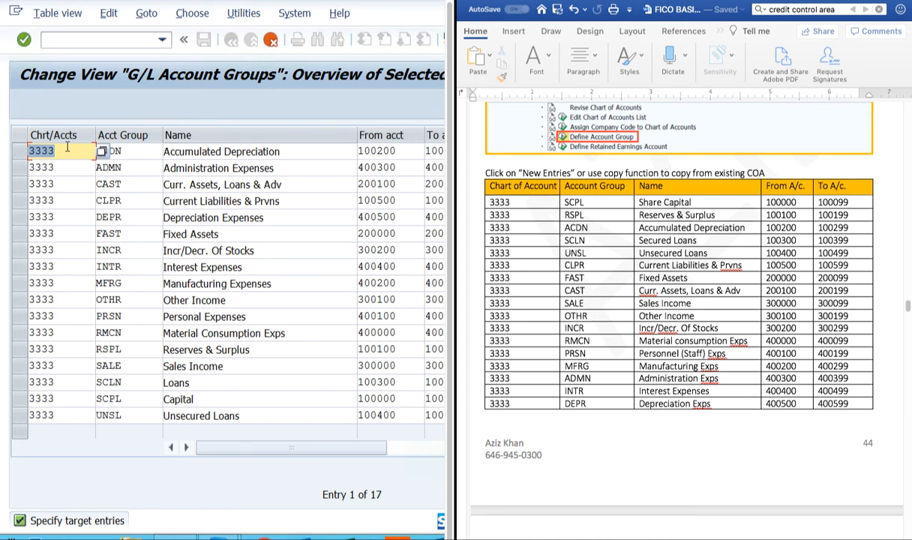
Step: Set the target chart of accounts to 5555 for Accumulated Depreciation (ACDN) and Administration Expenses (ADMN)
{"action": "type", "text": "5555"}
{"action": "left_click", "coordinate": [66, 165]}
{"action": "key", "text": "BackSpace"}
{"action": "key", "text": "BackSpace"}
{"action": "key", "text": "BackSpace"}
{"action": "key", "text": "BackSpace"}
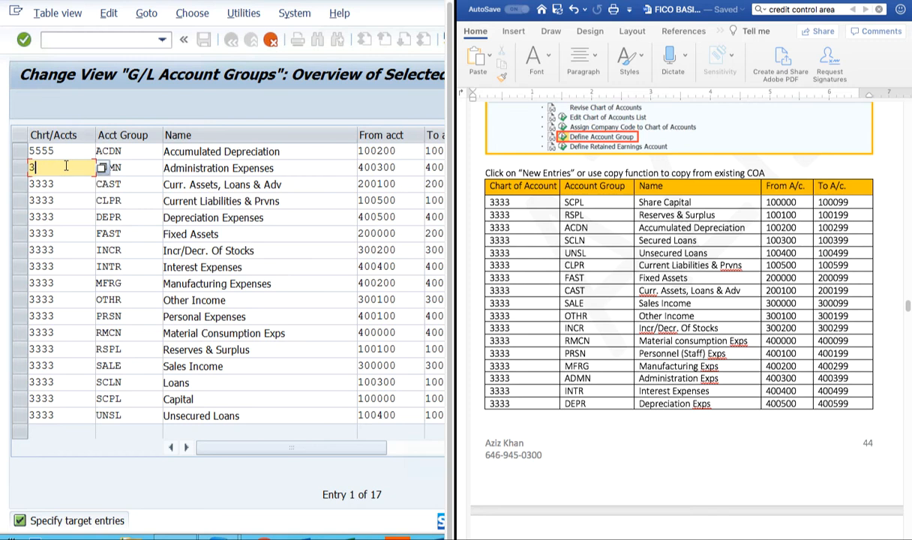
{"action": "type", "text": "5555"}
Step: Set the target chart of accounts to 5555 for Curr. Assets, Loans & Adv (CAST) and Current Liabilities & Prvns (CLPR)
{"action": "left_click", "coordinate": [67, 186]}
{"action": "key", "text": "BackSpace"}
{"action": "key", "text": "BackSpace"}
{"action": "key", "text": "BackSpace"}
{"action": "key", "text": "BackSpace"}
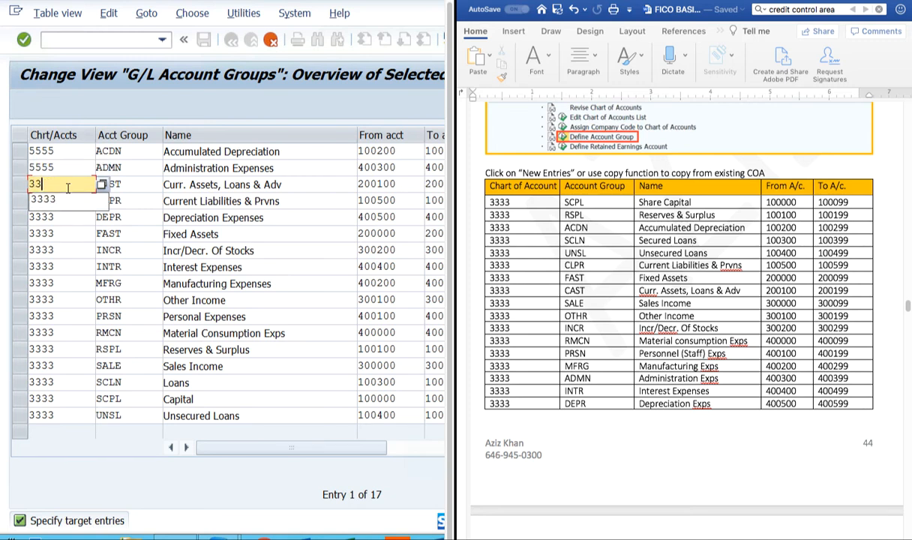
{"action": "type", "text": "5555"}
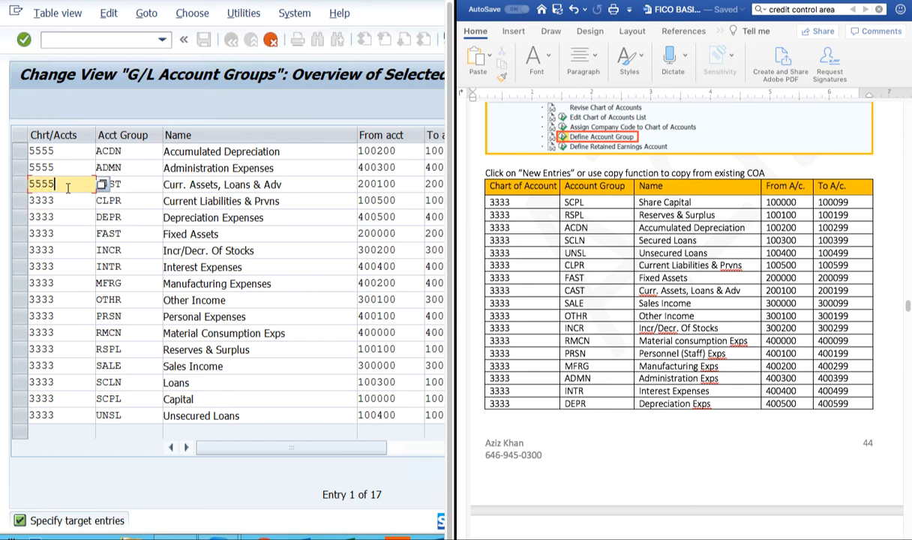
{"action": "left_click", "coordinate": [64, 201]}
{"action": "key", "text": "BackSpace"}
{"action": "key", "text": "BackSpace"}
{"action": "key", "text": "BackSpace"}
{"action": "key", "text": "BackSpace"}
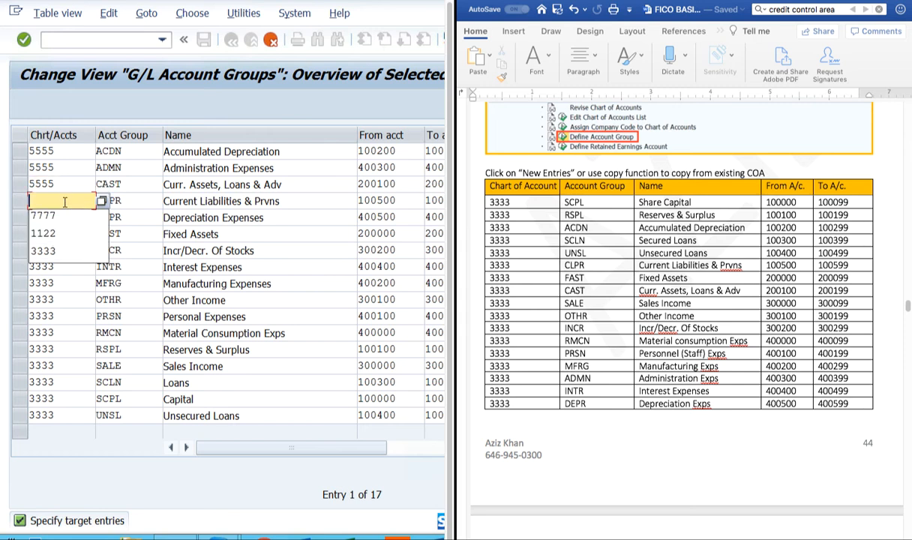
{"action": "type", "text": "5555"}
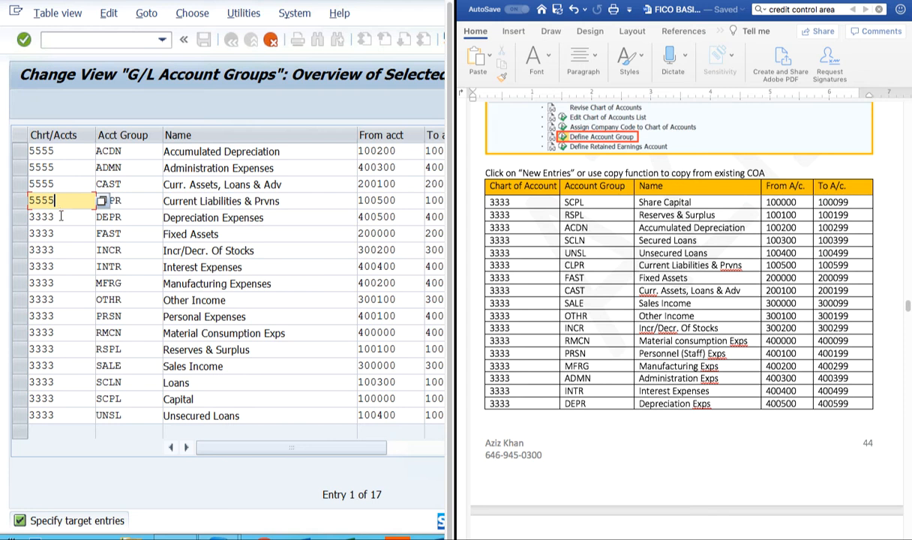
Step: Set the target chart of accounts to 5555 for Depreciation Expenses (DEPR) and Fixed Assets (FAST)
{"action": "left_click", "coordinate": [61, 216]}
{"action": "key", "text": "BackSpace"}
{"action": "key", "text": "BackSpace"}
{"action": "key", "text": "BackSpace"}
{"action": "key", "text": "BackSpace"}
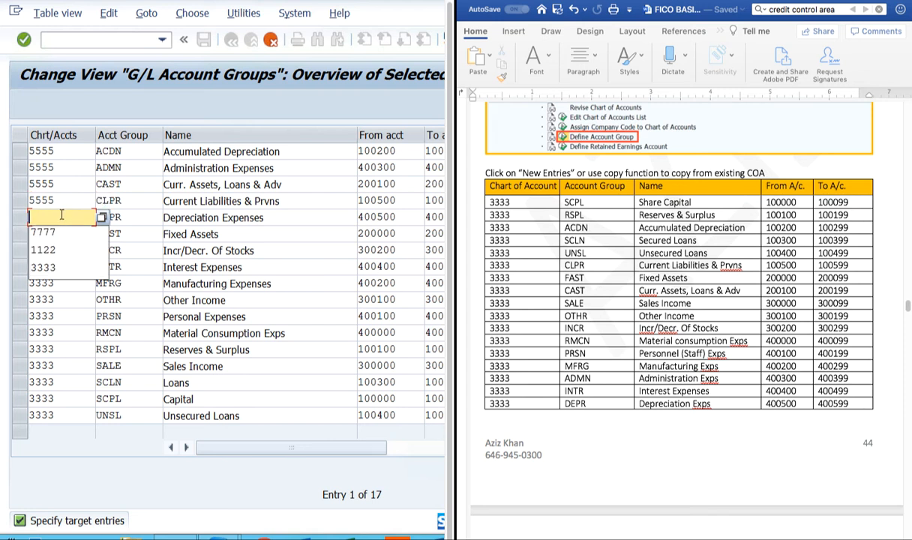
{"action": "type", "text": "5555"}
{"action": "left_click", "coordinate": [62, 231]}
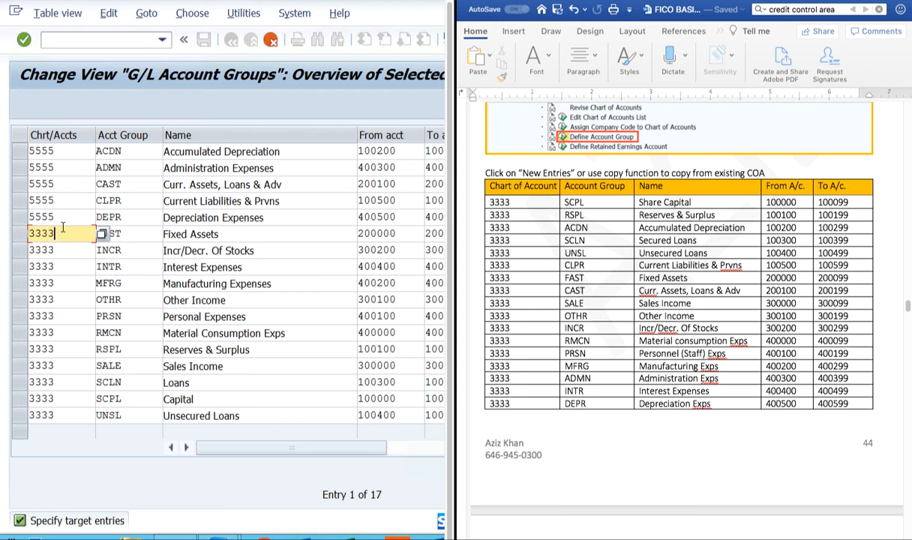
{"action": "key", "text": "BackSpace"}
{"action": "key", "text": "BackSpace"}
{"action": "key", "text": "BackSpace"}
{"action": "key", "text": "BackSpace"}
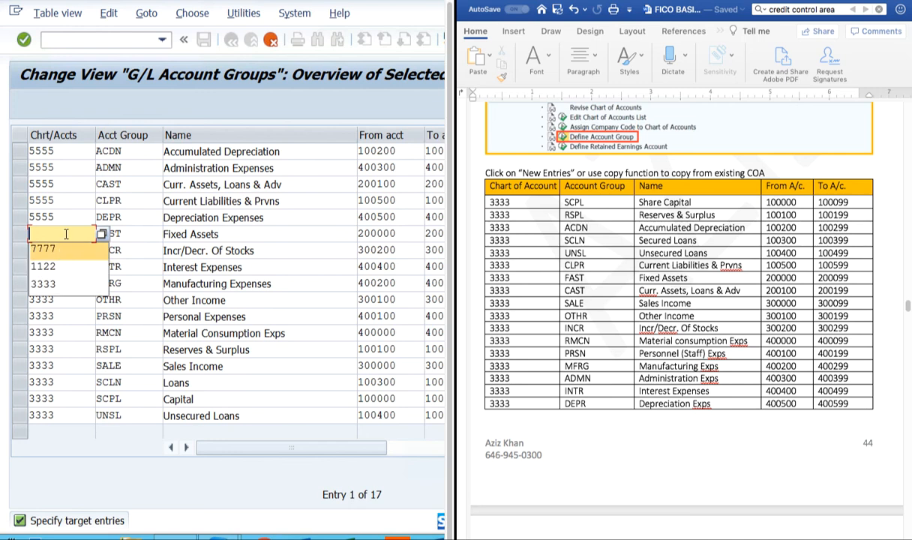
{"action": "type", "text": "5555"}
Step: Set the target chart of accounts to 5555 for the account group Incr/Decr. Of Stocks (INCR)
{"action": "left_click", "coordinate": [62, 250]}
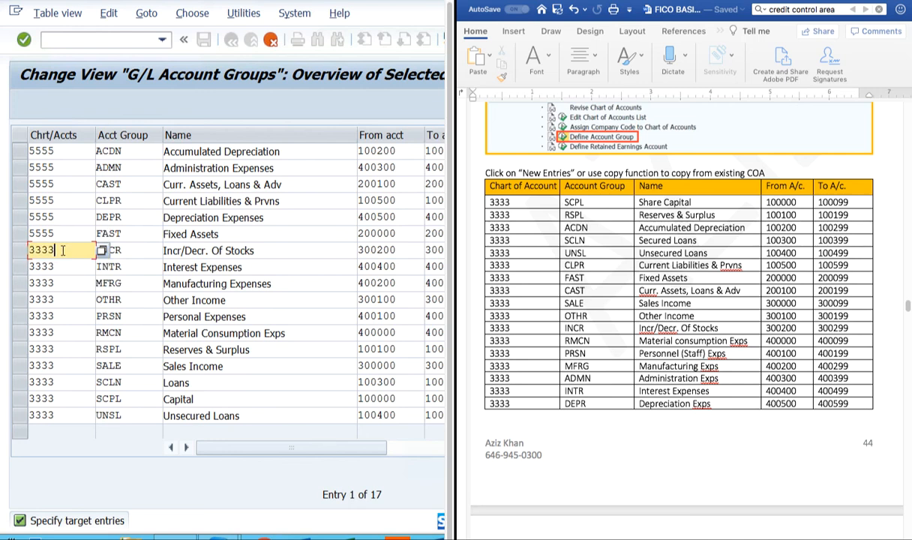
{"action": "key", "text": "BackSpace"}
{"action": "key", "text": "BackSpace"}
{"action": "key", "text": "BackSpace"}
{"action": "key", "text": "BackSpace"}
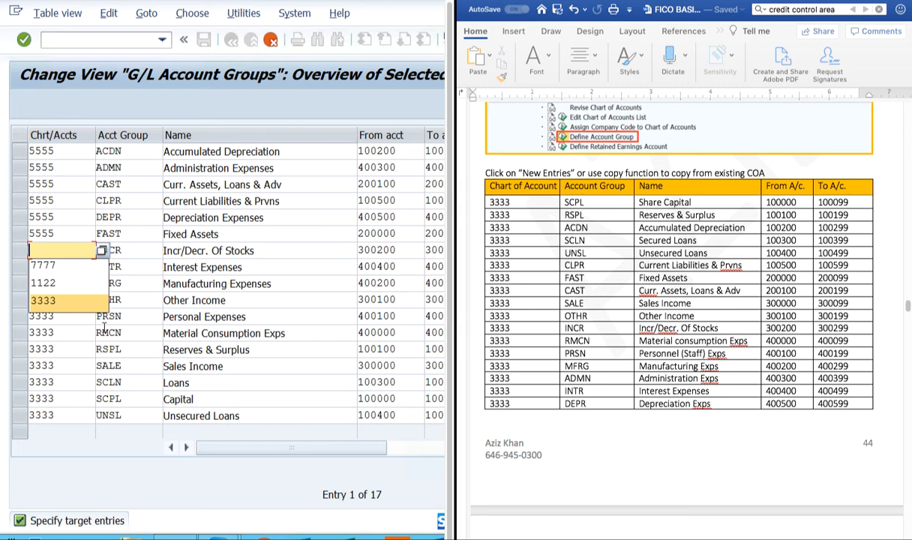
{"action": "left_click", "coordinate": [68, 250]}
{"action": "type", "text": "5555"}
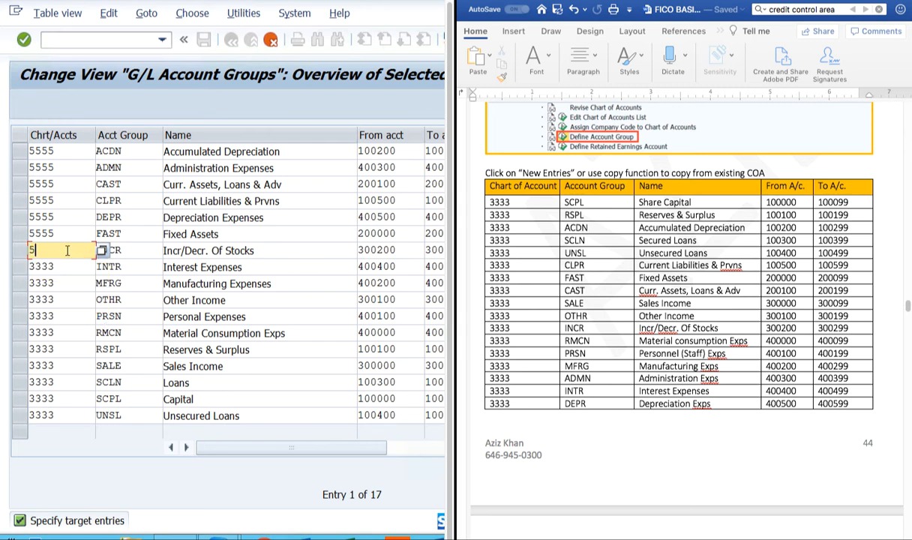
Step: Set the target chart of accounts to 5555 for the account group Interest Expenses (INTR)
{"action": "left_click", "coordinate": [64, 268]}
{"action": "key", "text": "BackSpace"}
{"action": "key", "text": "BackSpace"}
{"action": "key", "text": "BackSpace"}
{"action": "key", "text": "BackSpace"}
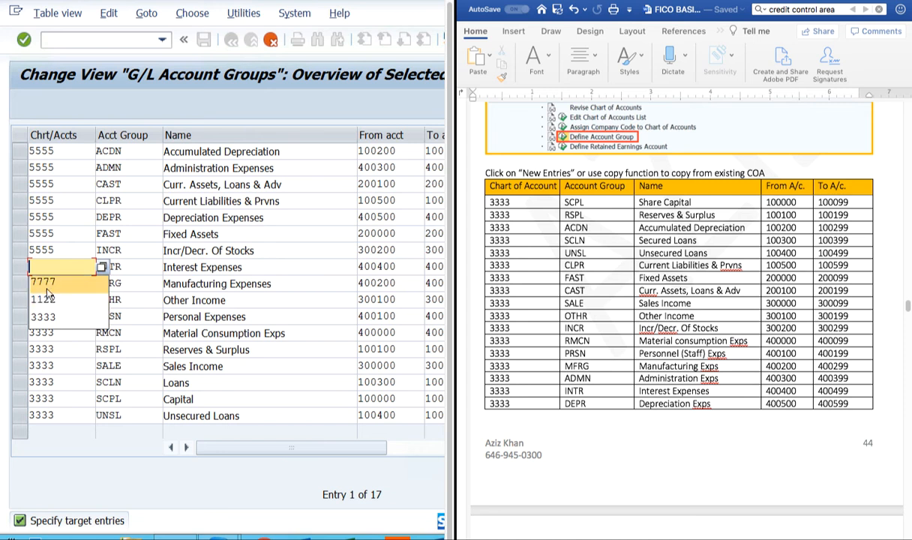
{"action": "left_click", "coordinate": [54, 260]}
{"action": "type", "text": "5555"}
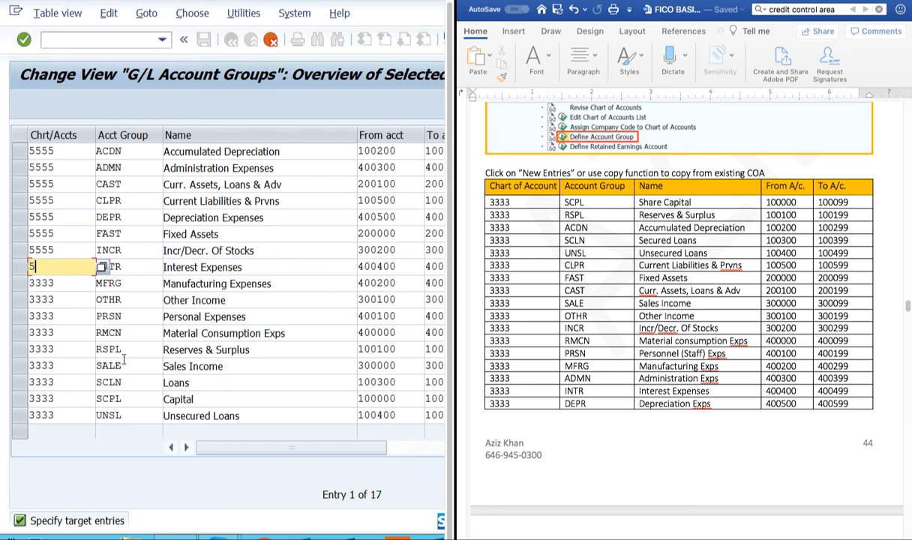
Step: Set the target chart of accounts to 5555 for Manufacturing Expenses (MFRG) and Other Income (OTHR)
{"action": "left_click", "coordinate": [64, 286]}
{"action": "key", "text": "BackSpace"}
{"action": "key", "text": "BackSpace"}
{"action": "key", "text": "BackSpace"}
{"action": "key", "text": "BackSpace"}
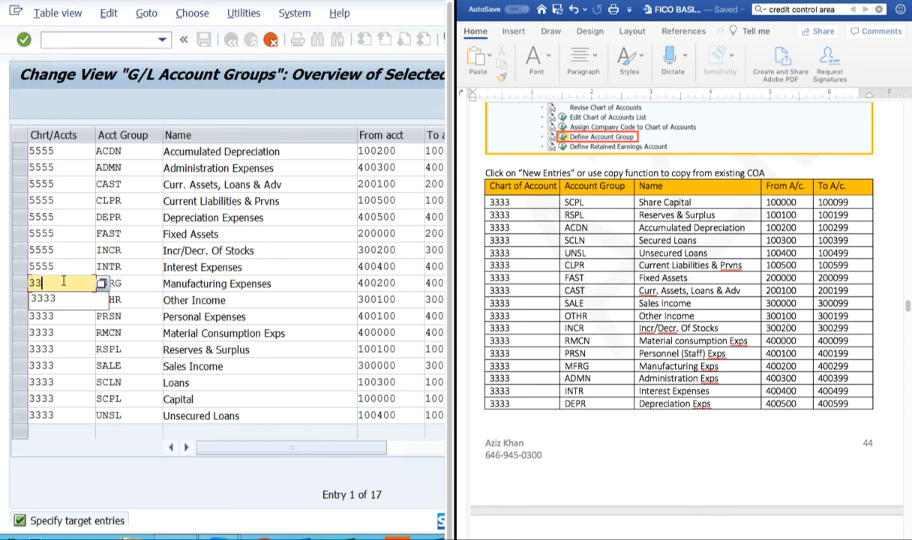
{"action": "type", "text": "5555"}
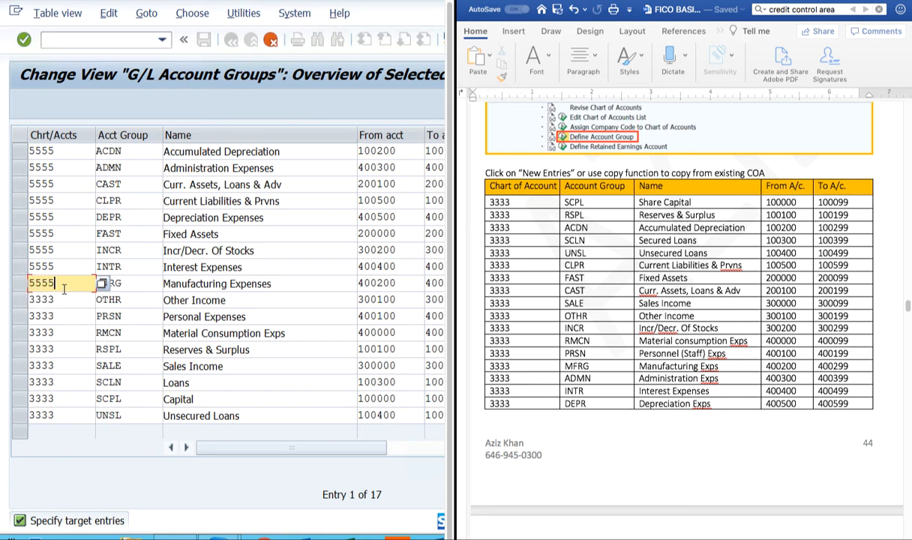
{"action": "left_click", "coordinate": [64, 297]}
{"action": "key", "text": "BackSpace"}
{"action": "key", "text": "BackSpace"}
{"action": "key", "text": "BackSpace"}
{"action": "key", "text": "BackSpace"}
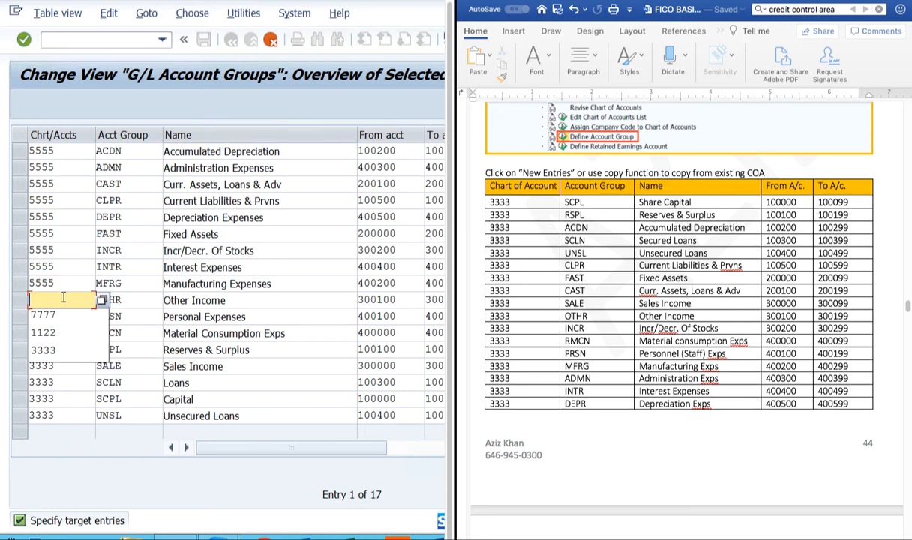
{"action": "type", "text": "5555"}
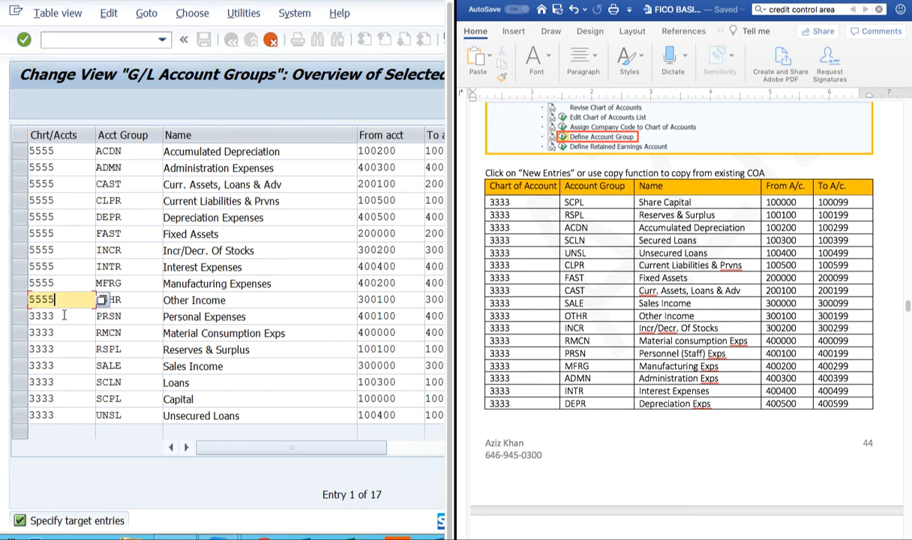
Step: Set the target chart of accounts to 5555 for Personal Expenses (PRSN) and Material Consumption Exps (RMCN)
{"action": "left_click", "coordinate": [64, 315]}
{"action": "key", "text": "BackSpace"}
{"action": "key", "text": "BackSpace"}
{"action": "key", "text": "BackSpace"}
{"action": "key", "text": "BackSpace"}
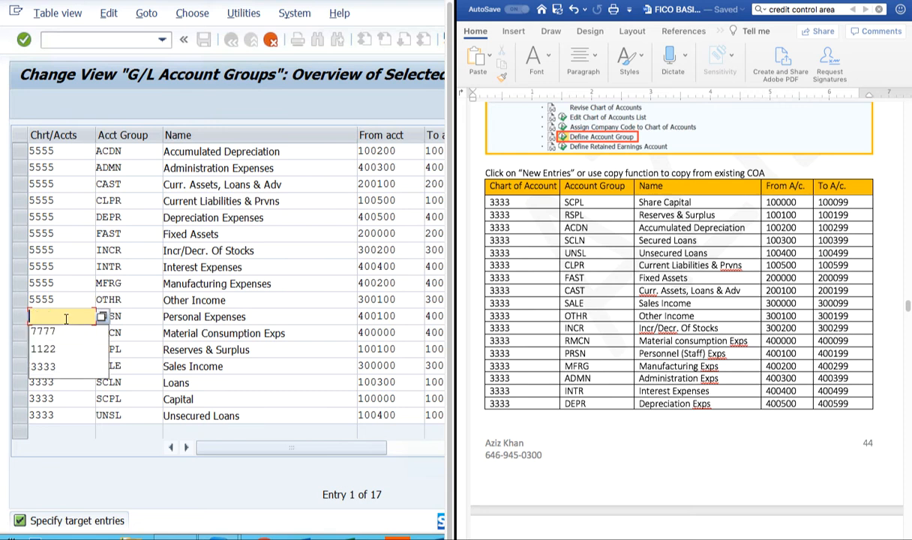
{"action": "type", "text": "5555"}
{"action": "left_click", "coordinate": [66, 331]}
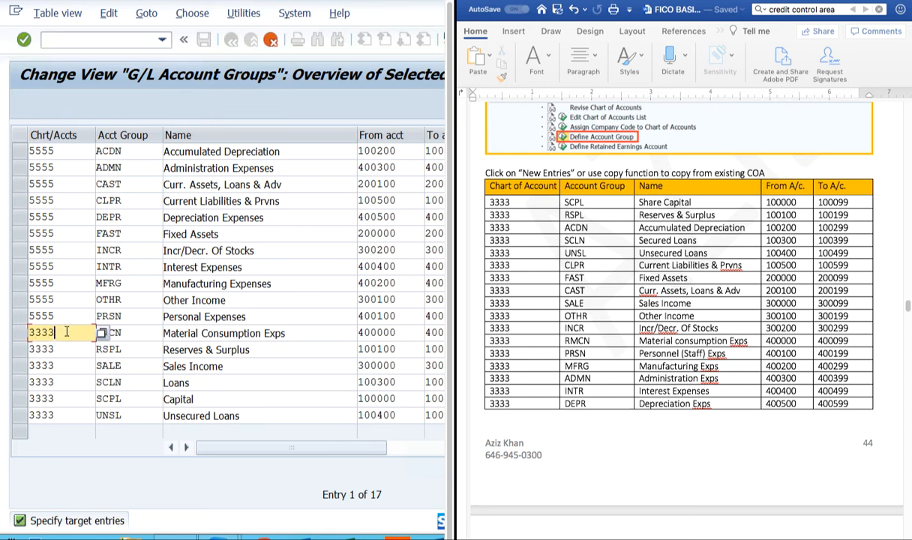
{"action": "key", "text": "BackSpace"}
{"action": "key", "text": "BackSpace"}
{"action": "key", "text": "BackSpace"}
{"action": "key", "text": "BackSpace"}
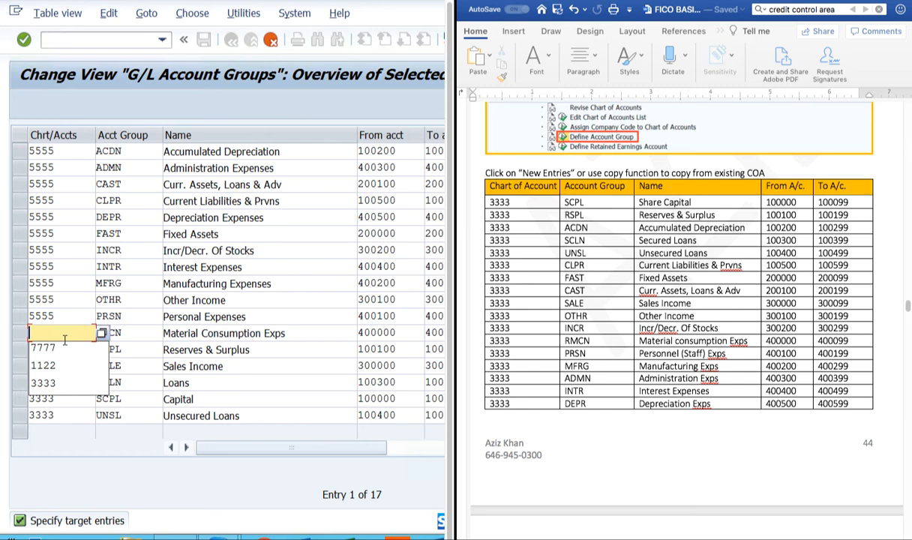
{"action": "type", "text": "5555"}
Step: Set the target chart of accounts to 5555 for the account group Reserves & Surplus (RSPL)
{"action": "left_click", "coordinate": [62, 349]}
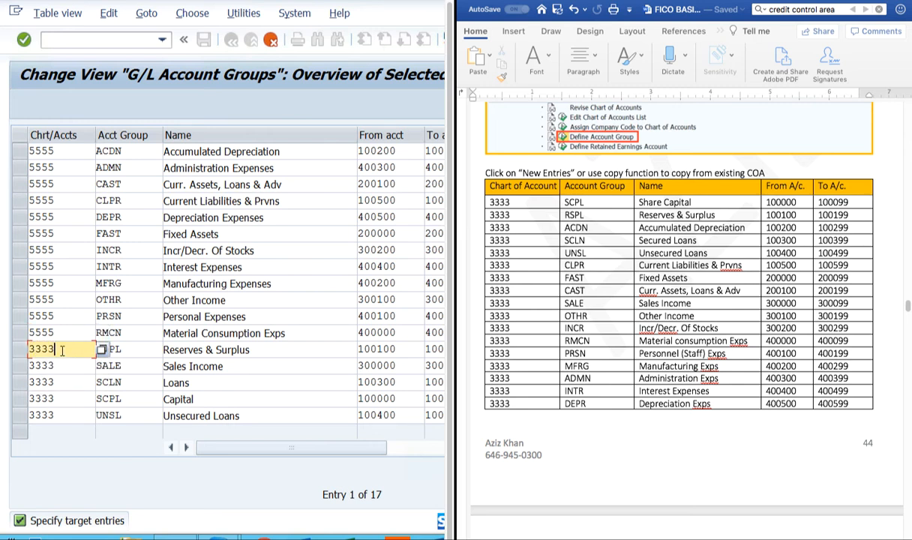
{"action": "key", "text": "BackSpace"}
{"action": "key", "text": "BackSpace"}
{"action": "key", "text": "BackSpace"}
{"action": "key", "text": "BackSpace"}
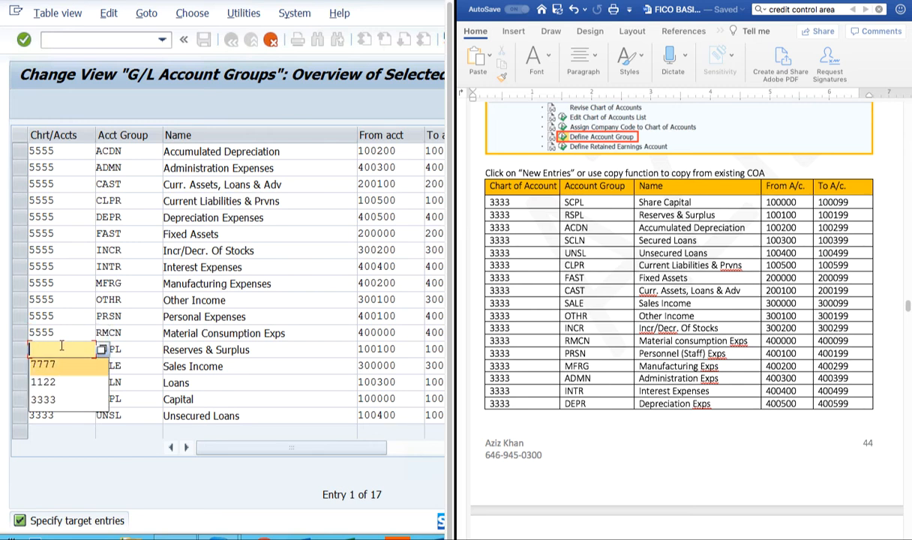
{"action": "type", "text": "5555"}
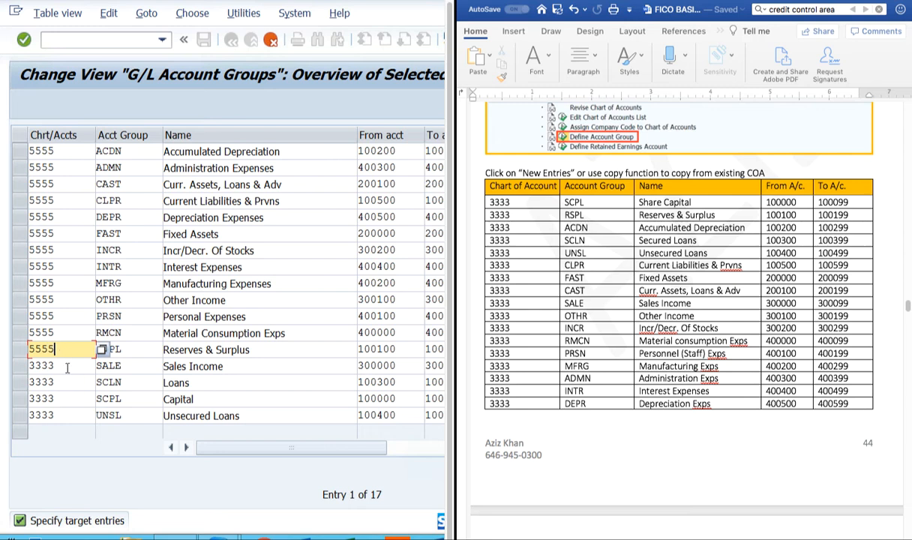
Step: Set the target chart of accounts to 5555 for the account group Sales Income (SALE)
{"action": "left_click", "coordinate": [67, 367]}
{"action": "key", "text": "BackSpace"}
{"action": "key", "text": "BackSpace"}
{"action": "key", "text": "BackSpace"}
{"action": "key", "text": "BackSpace"}
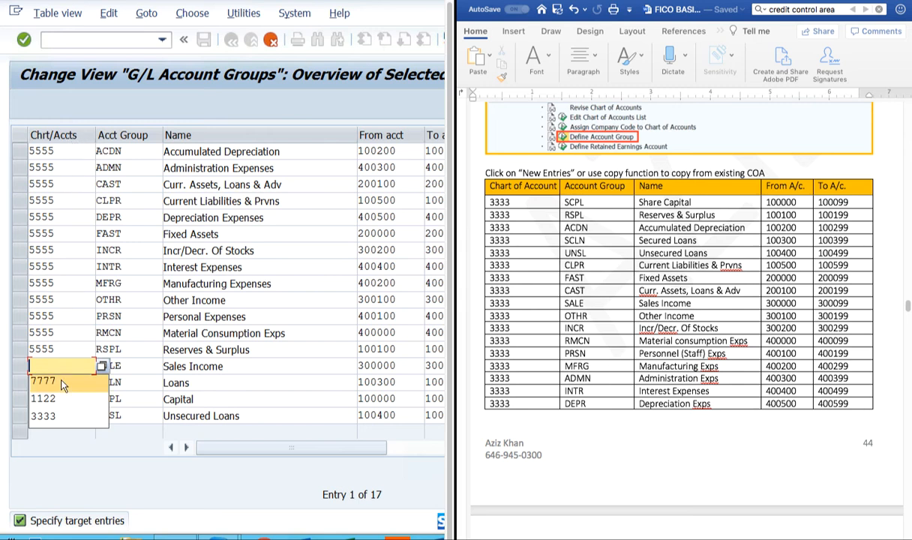
{"action": "type", "text": "5555"}
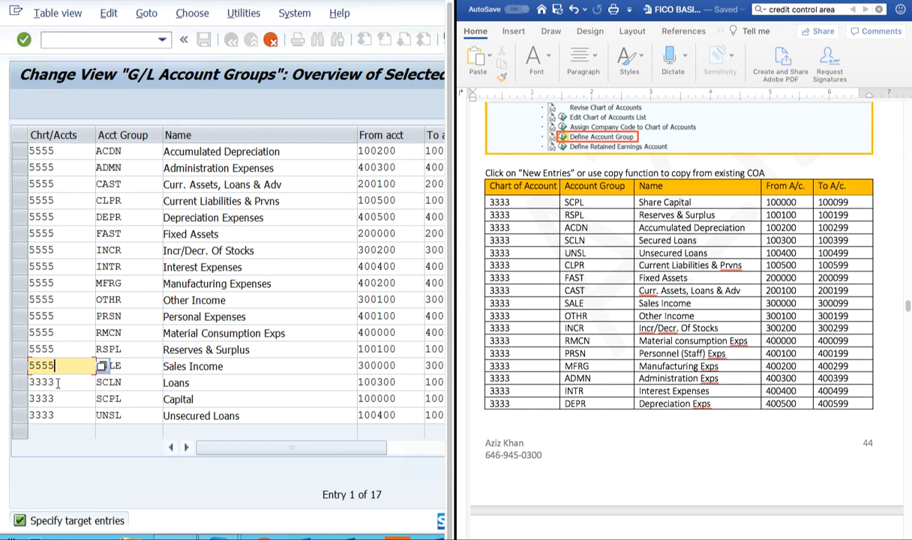
Step: Set the target chart of accounts to 5555 for the account group Loans (SCLN)
{"action": "left_click", "coordinate": [57, 382]}
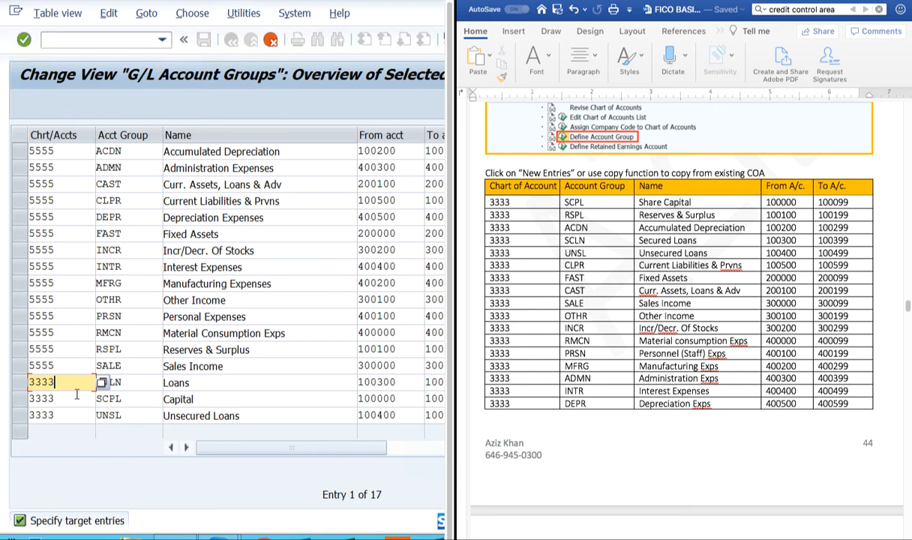
{"action": "key", "text": "BackSpace"}
{"action": "key", "text": "BackSpace"}
{"action": "key", "text": "BackSpace"}
{"action": "key", "text": "BackSpace"}
{"action": "type", "text": "5555"}
Step: Set the target chart of accounts to 5555 for the account group Capital (SCPL)
{"action": "left_click", "coordinate": [78, 400]}
{"action": "key", "text": "BackSpace"}
{"action": "key", "text": "BackSpace"}
{"action": "key", "text": "BackSpace"}
{"action": "key", "text": "BackSpace"}
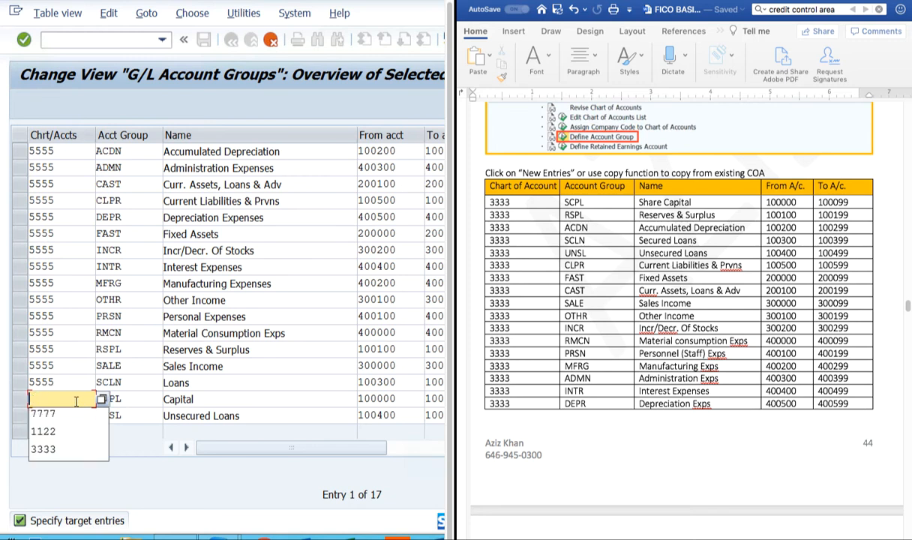
{"action": "type", "text": "5555"}
Step: Set the target chart of accounts to 5555 for the account group Unsecured Loans (UNSL)
{"action": "left_click", "coordinate": [78, 417]}
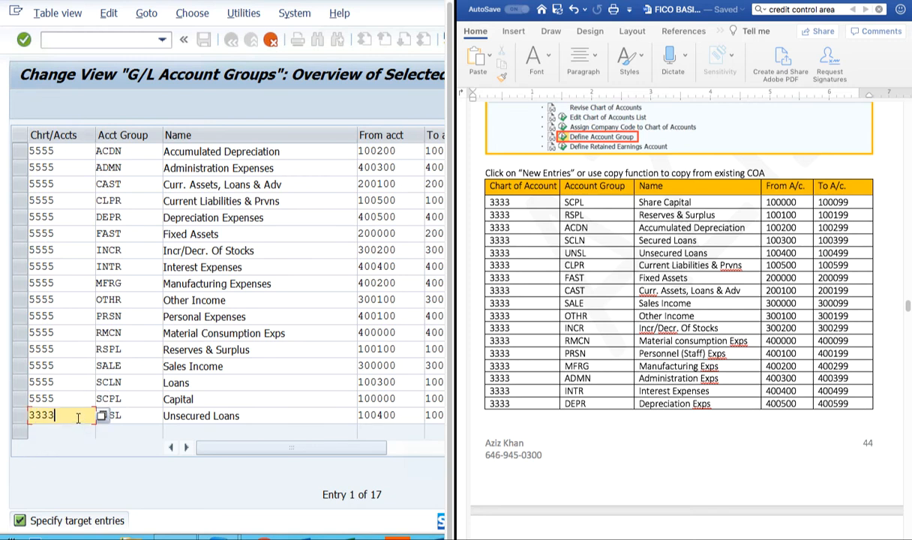
{"action": "key", "text": "BackSpace"}
{"action": "key", "text": "BackSpace"}
{"action": "key", "text": "BackSpace"}
{"action": "key", "text": "BackSpace"}
{"action": "type", "text": "5555"}
Step: Review the account group codes, names and starting account numbers of the target entries before copying them
{"action": "left_click", "coordinate": [126, 149]}
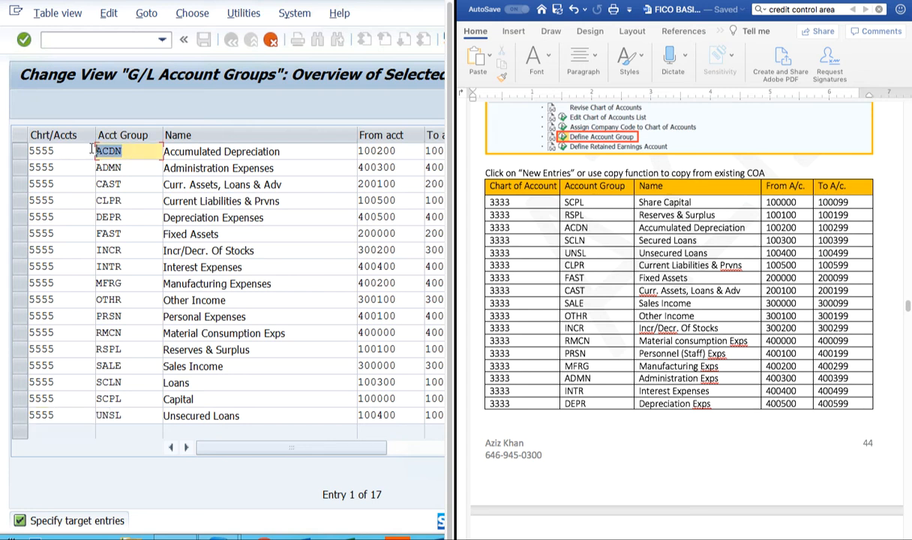
{"action": "left_click_drag", "start_coordinate": [279, 151], "coordinate": [181, 151]}
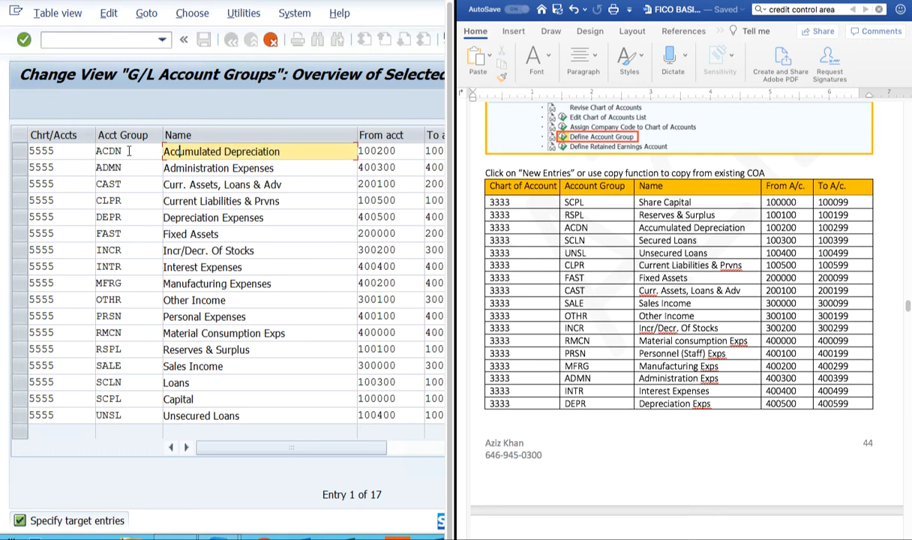
{"action": "left_click_drag", "start_coordinate": [126, 150], "coordinate": [89, 150]}
{"action": "left_click", "coordinate": [96, 151]}
{"action": "left_click_drag", "start_coordinate": [132, 182], "coordinate": [74, 200]}
{"action": "left_click", "coordinate": [96, 202]}
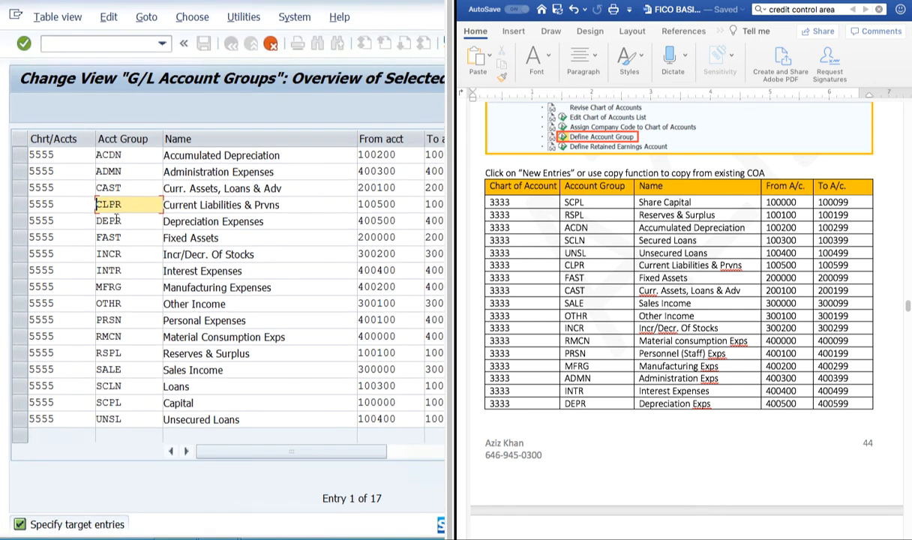
{"action": "left_click_drag", "start_coordinate": [132, 222], "coordinate": [88, 220]}
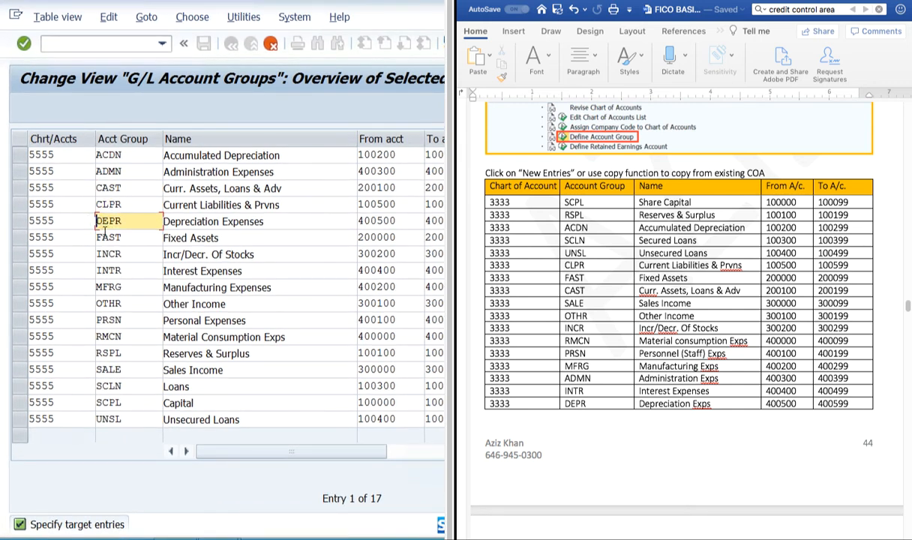
{"action": "left_click_drag", "start_coordinate": [141, 235], "coordinate": [94, 233]}
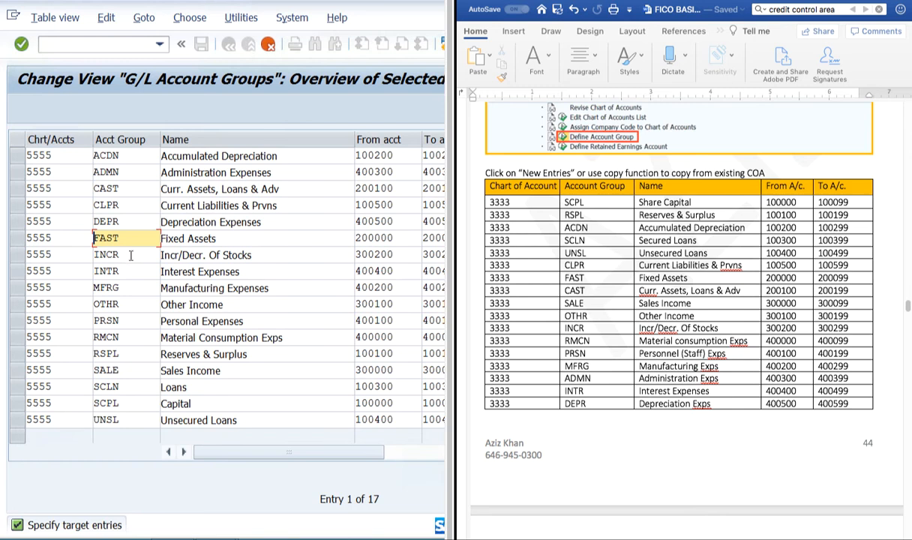
{"action": "left_click", "coordinate": [120, 249]}
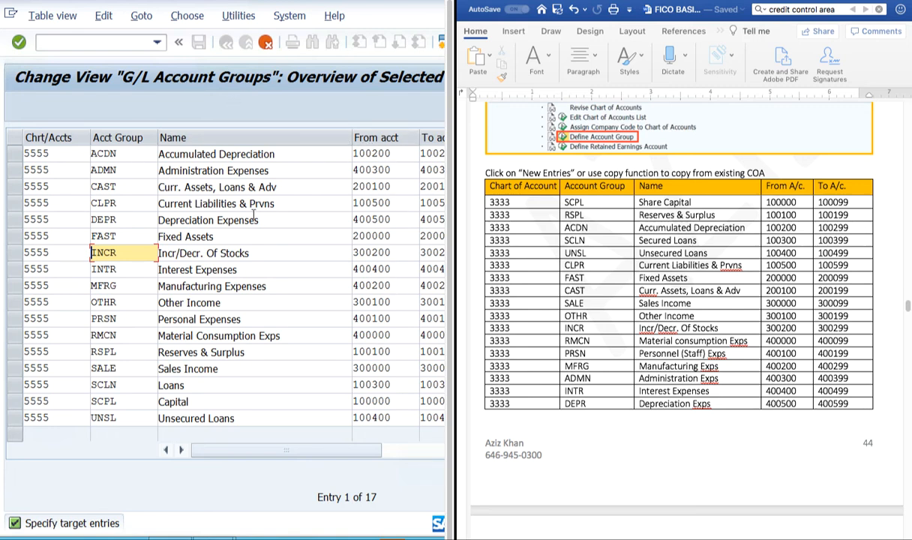
{"action": "left_click", "coordinate": [382, 253]}
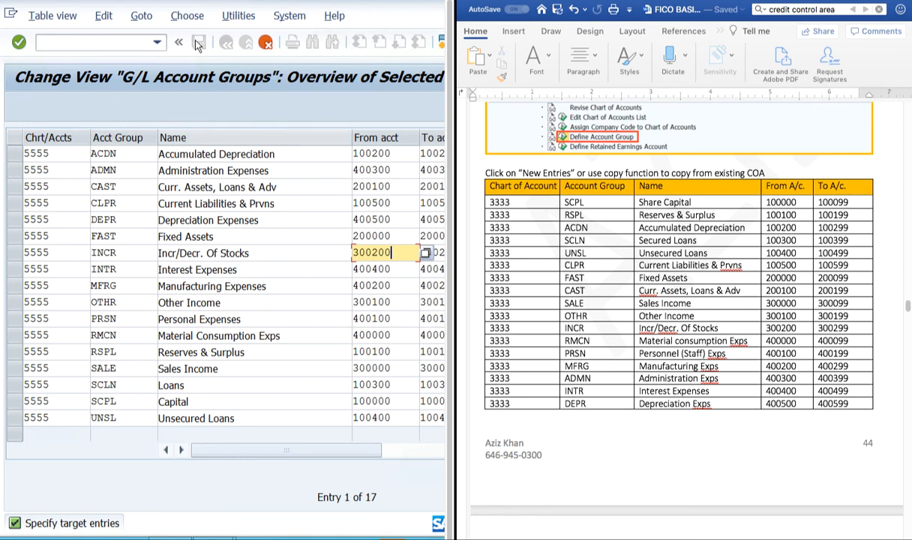
Step: Copy the account groups into chart of accounts 5555 and save them with the customizing request
{"action": "key", "text": "Return"}
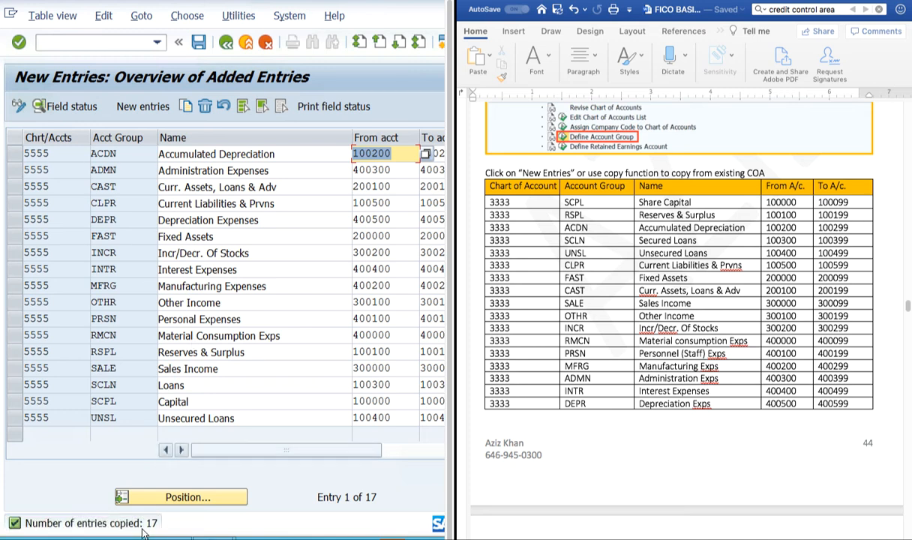
{"action": "left_click", "coordinate": [199, 42]}
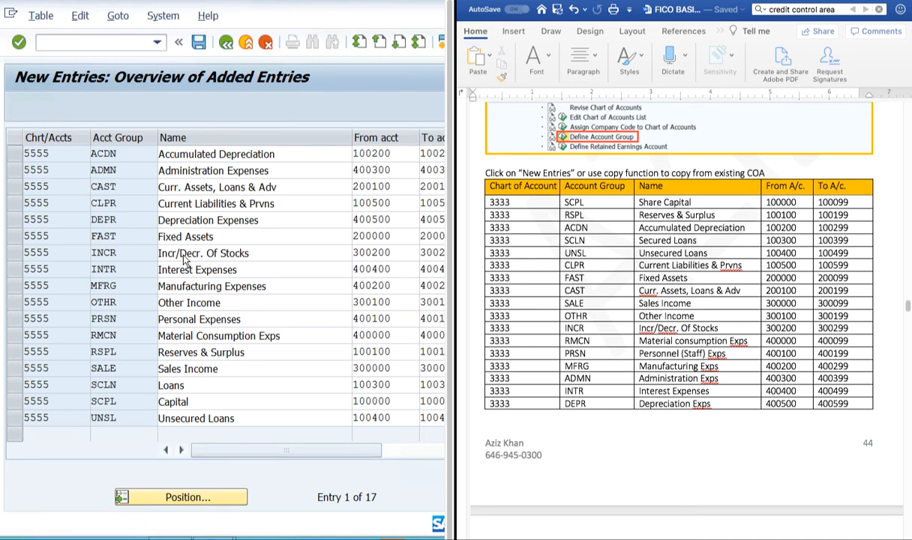
{"action": "left_click", "coordinate": [266, 282]}
Step: Find the Define Retained Earnings Account section in the Word guide and return from the account groups to the IMG structure
{"action": "scroll", "coordinate": [645, 465], "scroll_direction": "down", "scroll_amount": 5}
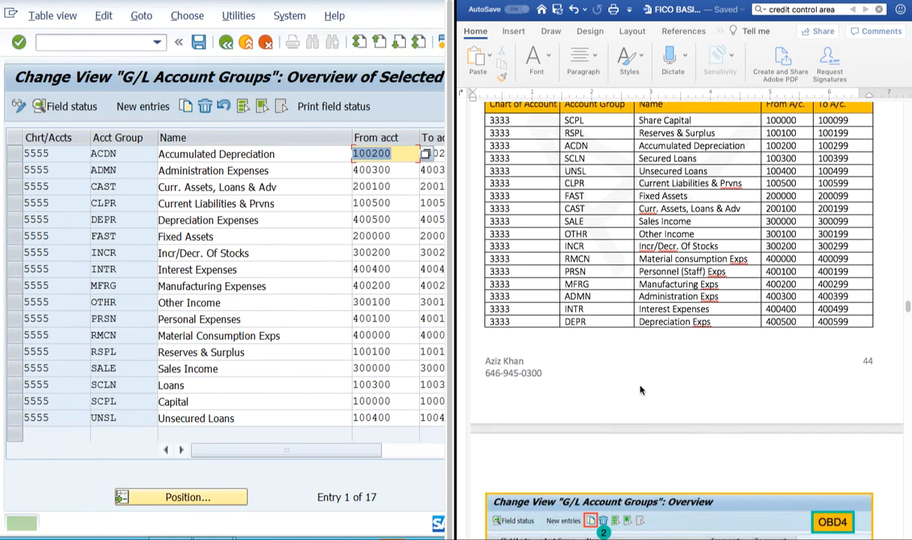
{"action": "scroll", "coordinate": [641, 389], "scroll_direction": "down", "scroll_amount": 1}
{"action": "scroll", "coordinate": [641, 389], "scroll_direction": "down", "scroll_amount": 10}
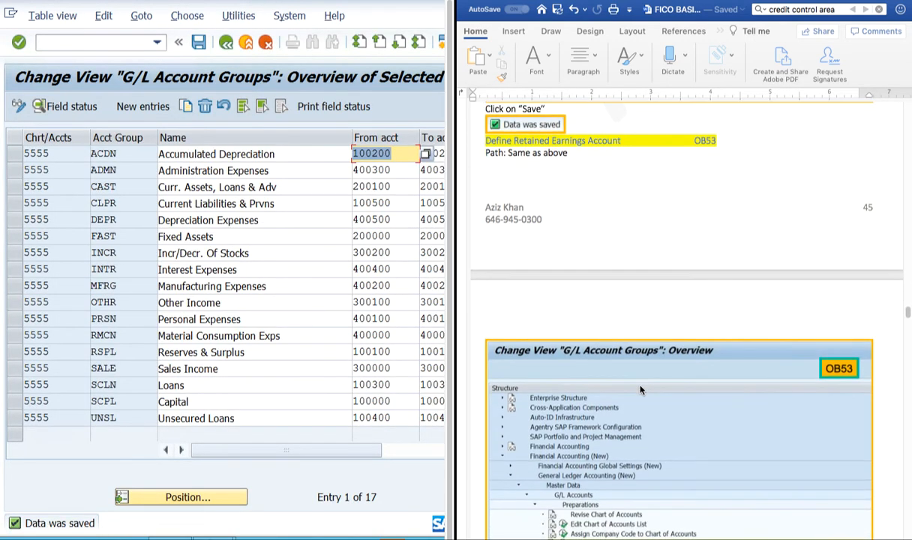
{"action": "left_click", "coordinate": [227, 43]}
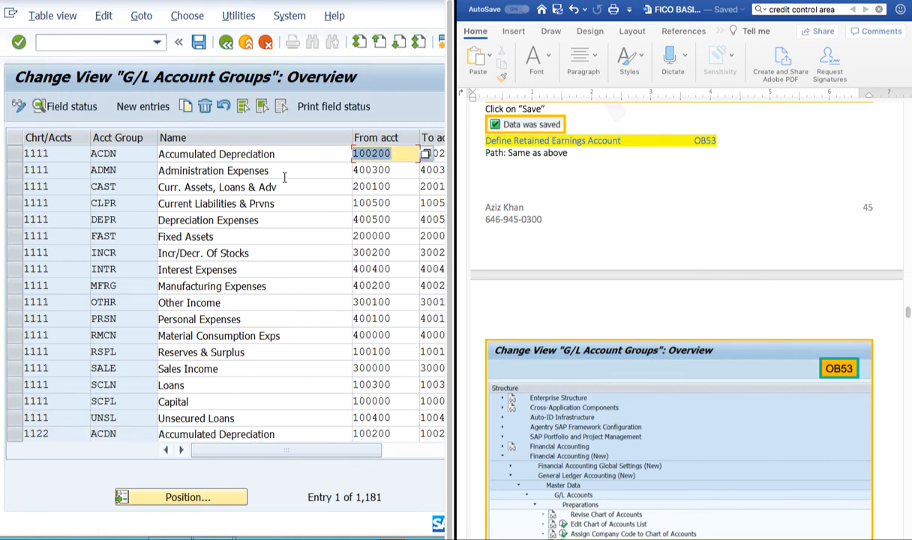
{"action": "left_click", "coordinate": [226, 43]}
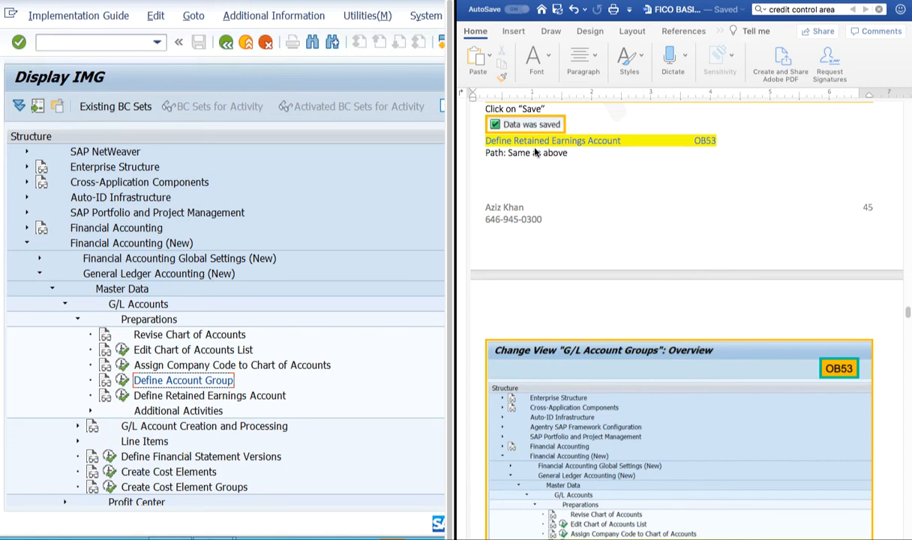
Step: Open the Define Retained Earnings Account activity for chart of accounts 5555
{"action": "left_click", "coordinate": [122, 395]}
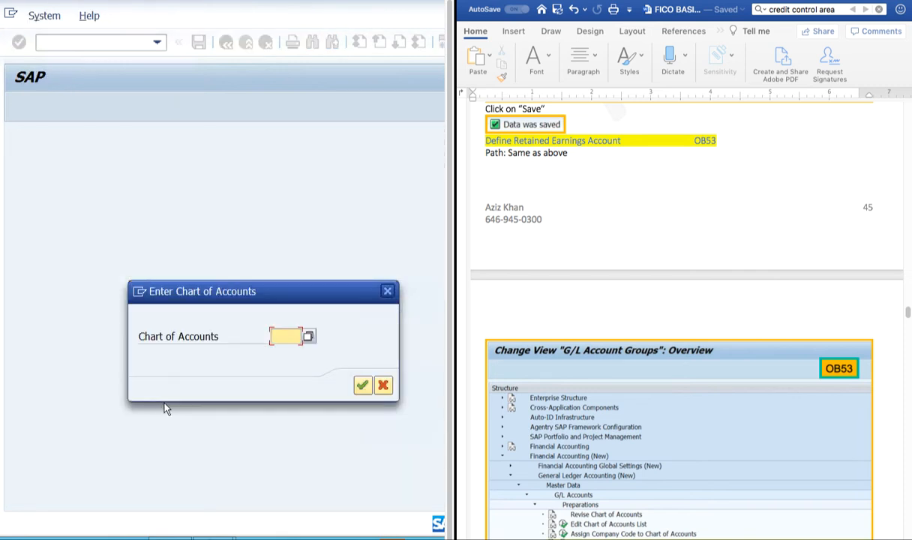
{"action": "left_click", "coordinate": [293, 335]}
{"action": "type", "text": "5555"}
{"action": "left_click", "coordinate": [361, 385]}
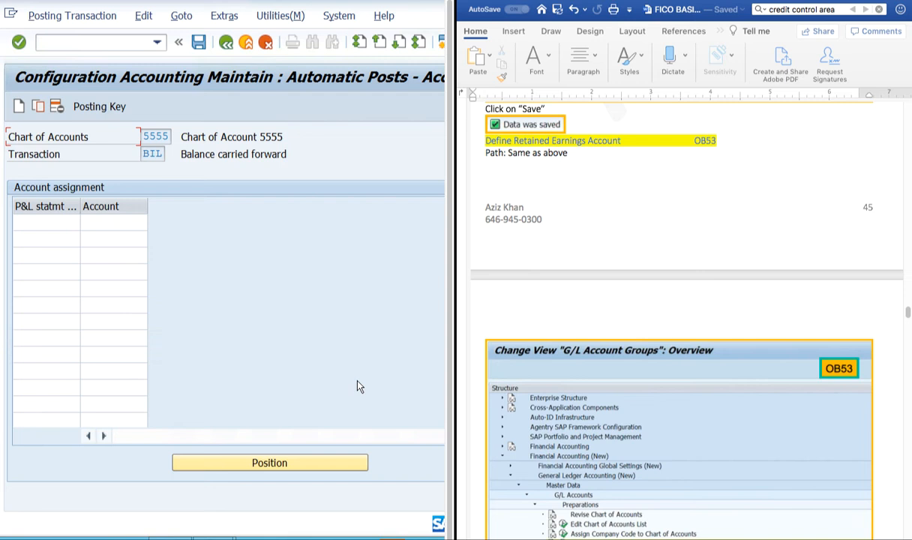
Step: Enter X as the P&L statement account type in the first account assignment row
{"action": "left_click", "coordinate": [44, 223]}
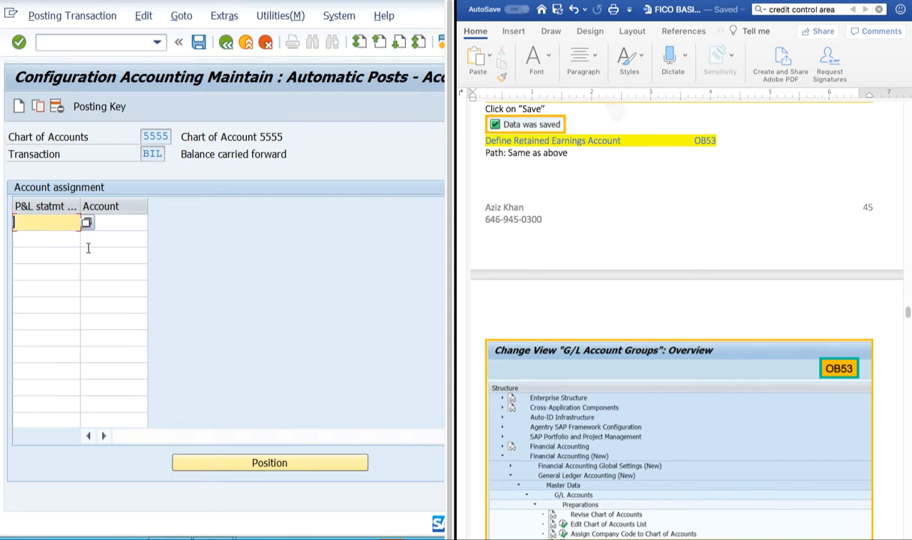
{"action": "left_click", "coordinate": [86, 223]}
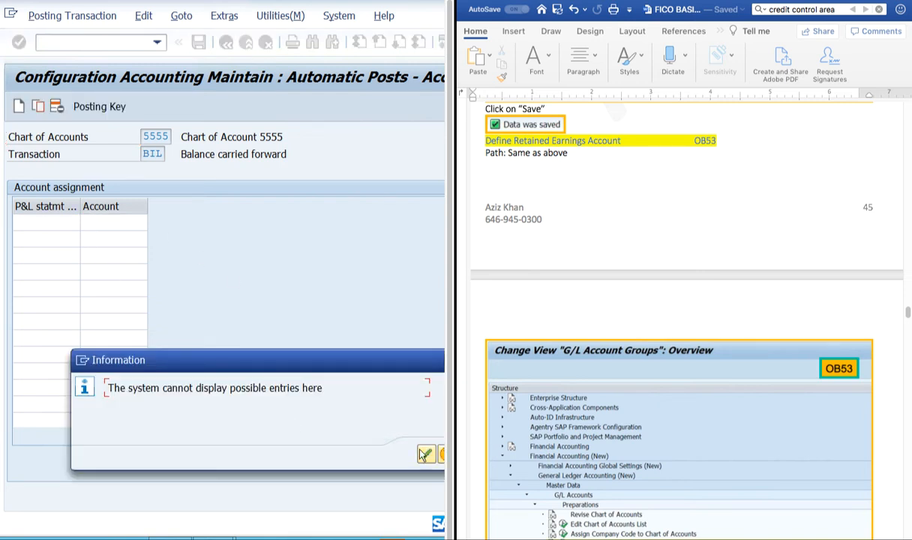
{"action": "left_click", "coordinate": [408, 436]}
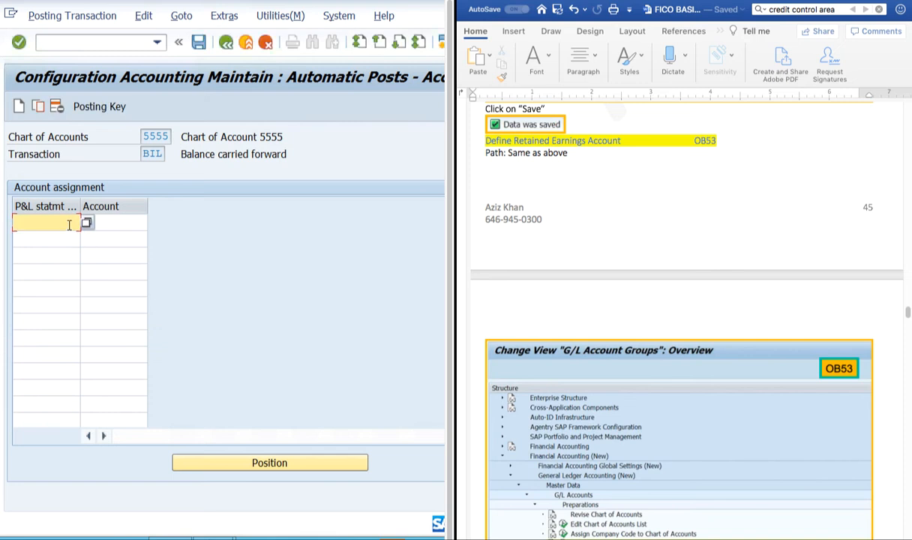
{"action": "type", "text": "x"}
Step: Consult the guide for the retained earnings account and assign account 100100 to P&L statement account type X
{"action": "left_click", "coordinate": [122, 220]}
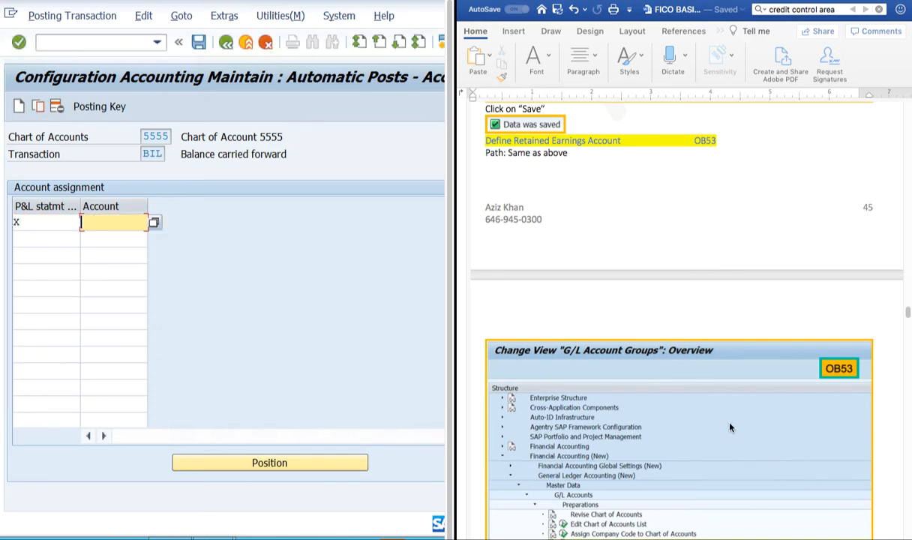
{"action": "scroll", "coordinate": [693, 399], "scroll_direction": "down", "scroll_amount": 10}
{"action": "scroll", "coordinate": [731, 426], "scroll_direction": "down", "scroll_amount": 1}
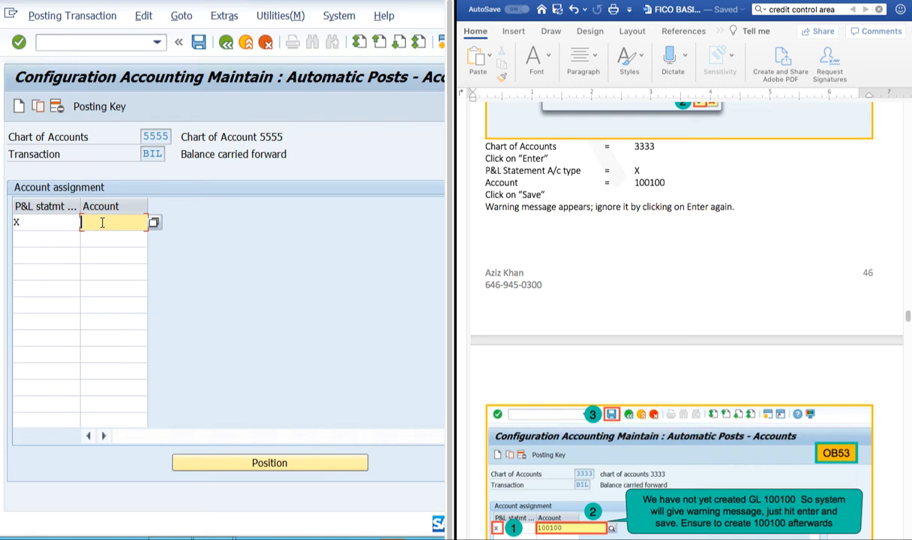
{"action": "type", "text": "1001"}
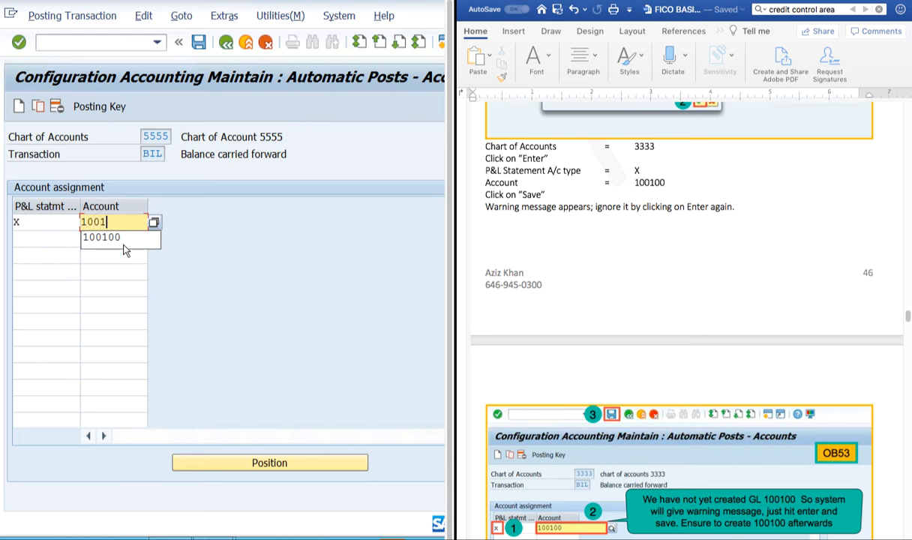
{"action": "left_click", "coordinate": [123, 241]}
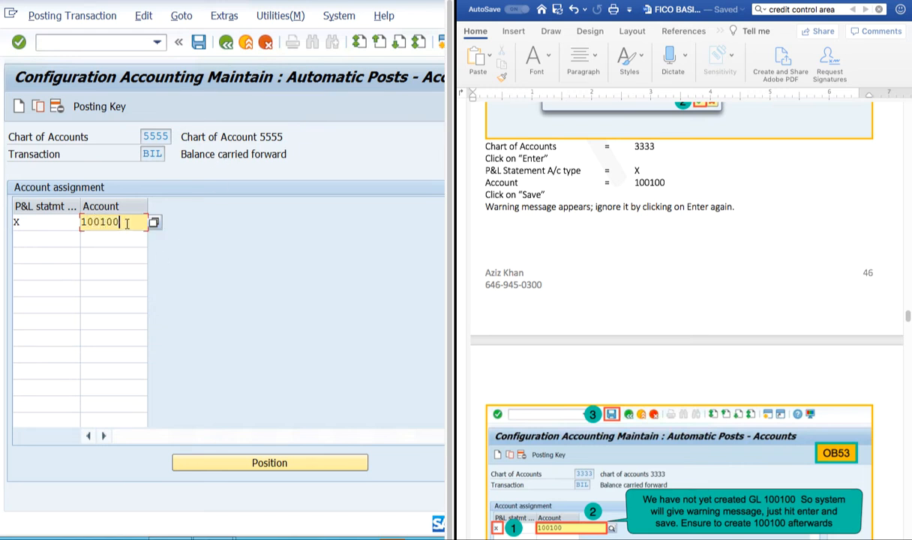
{"action": "left_click_drag", "start_coordinate": [127, 222], "coordinate": [63, 219]}
{"action": "left_click", "coordinate": [100, 221]}
{"action": "left_click_drag", "start_coordinate": [126, 220], "coordinate": [85, 219]}
{"action": "left_click", "coordinate": [84, 218]}
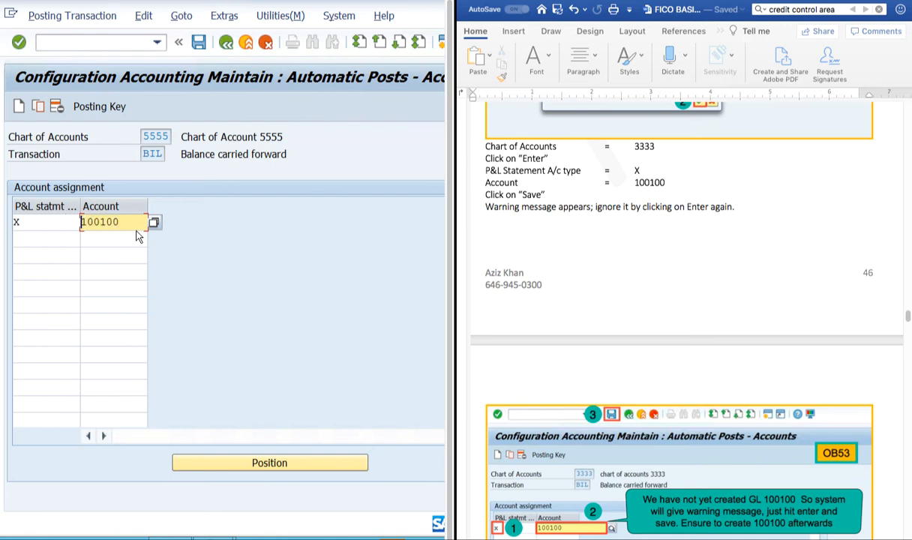
Step: Save the retained earnings account assignment with the proposed customizing request and return to the IMG structure
{"action": "left_click", "coordinate": [199, 42]}
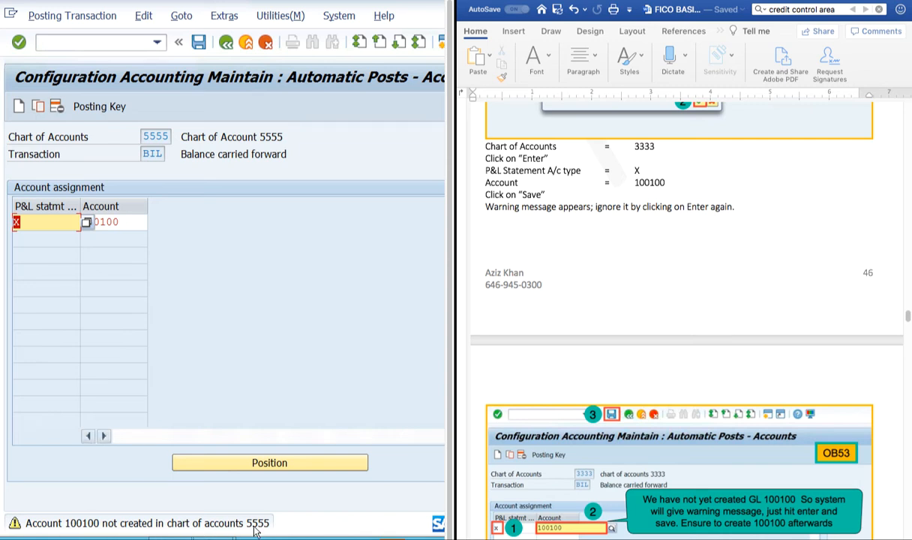
{"action": "key", "text": "Return"}
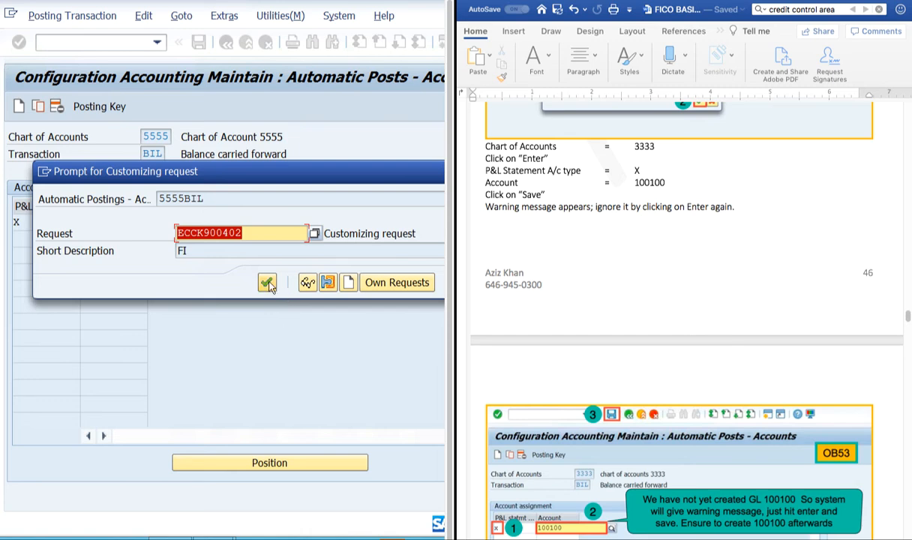
{"action": "left_click", "coordinate": [267, 282]}
{"action": "left_click_drag", "start_coordinate": [132, 222], "coordinate": [77, 220]}
{"action": "left_click", "coordinate": [227, 43]}
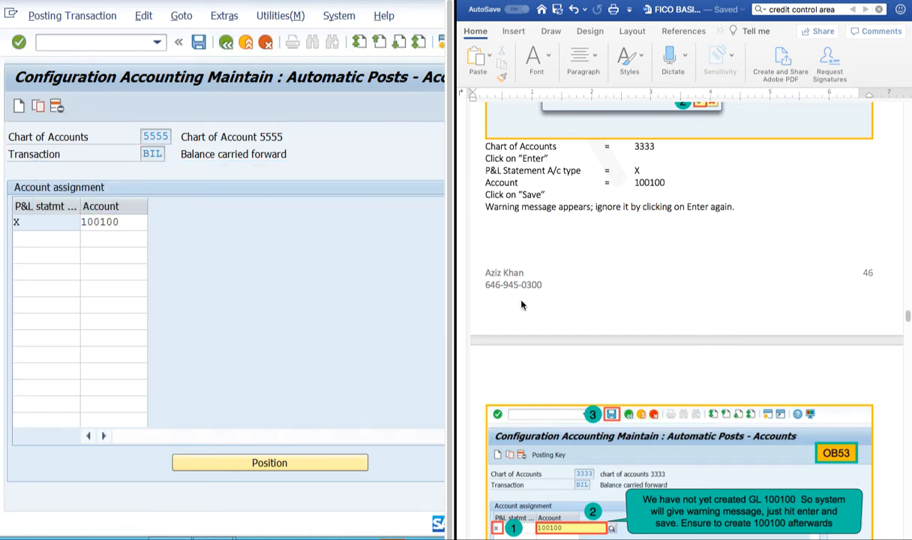
{"action": "scroll", "coordinate": [726, 345], "scroll_direction": "down", "scroll_amount": 5}
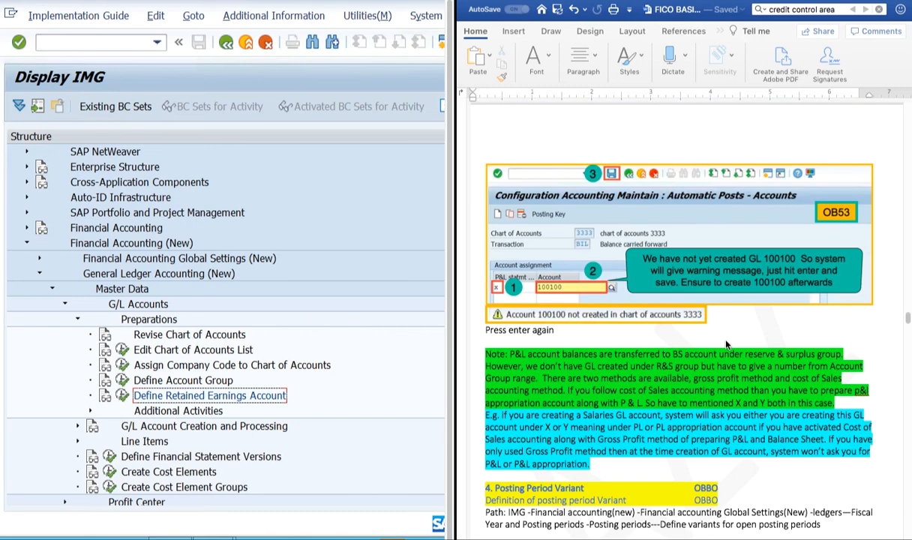
Step: Check the guide's path for the posting period variant and expand Financial Accounting Global Settings (New) down to Ledgers in the IMG
{"action": "scroll", "coordinate": [680, 316], "scroll_direction": "down", "scroll_amount": 6}
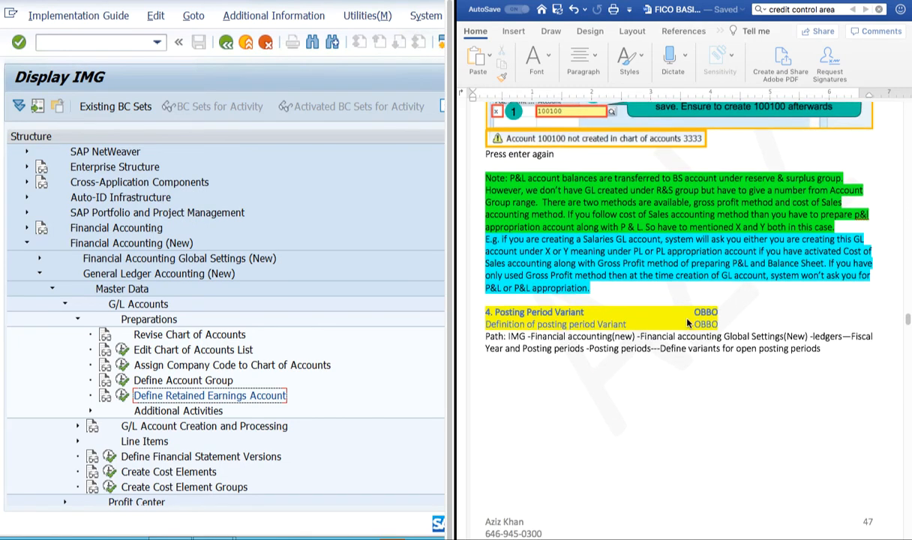
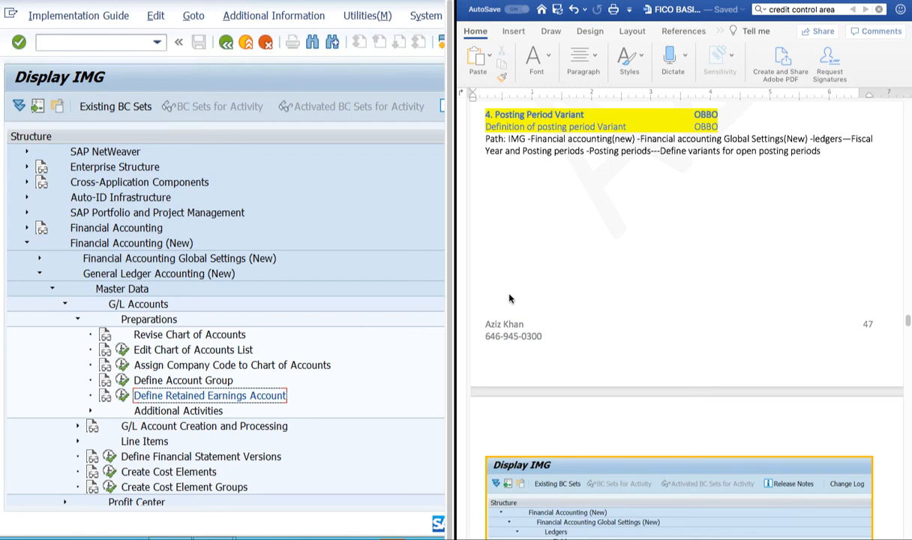
{"action": "scroll", "coordinate": [311, 330], "scroll_direction": "down", "scroll_amount": 2}
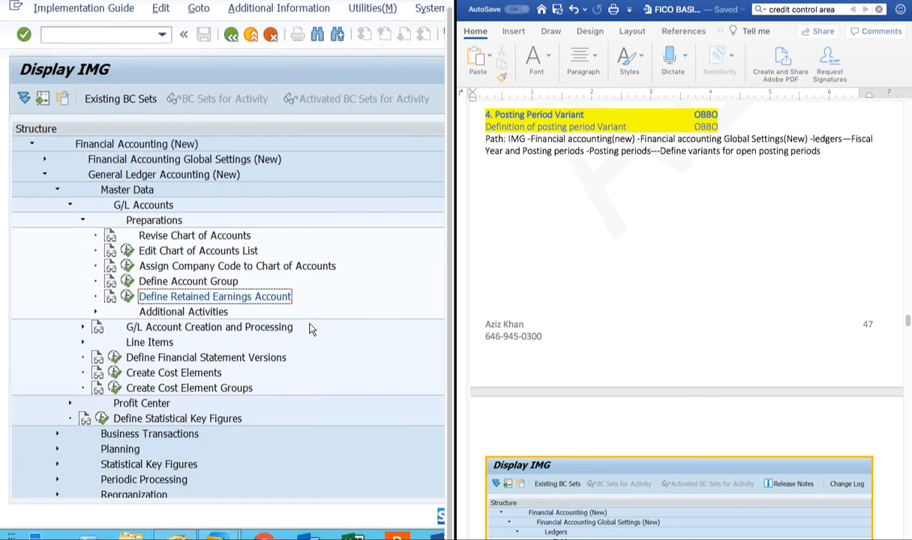
{"action": "scroll", "coordinate": [592, 293], "scroll_direction": "down", "scroll_amount": 1}
{"action": "scroll", "coordinate": [295, 281], "scroll_direction": "up", "scroll_amount": 2}
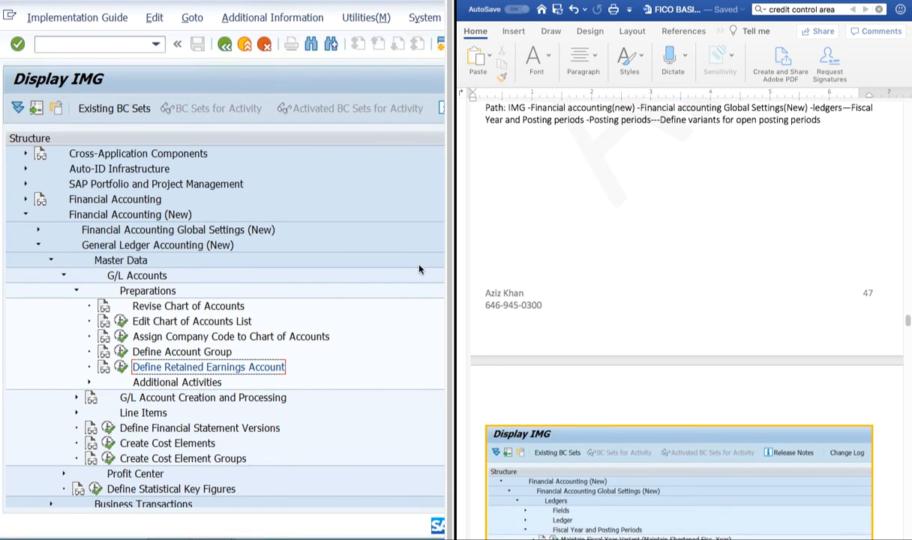
{"action": "scroll", "coordinate": [523, 248], "scroll_direction": "up", "scroll_amount": 3}
{"action": "scroll", "coordinate": [630, 285], "scroll_direction": "down", "scroll_amount": 2}
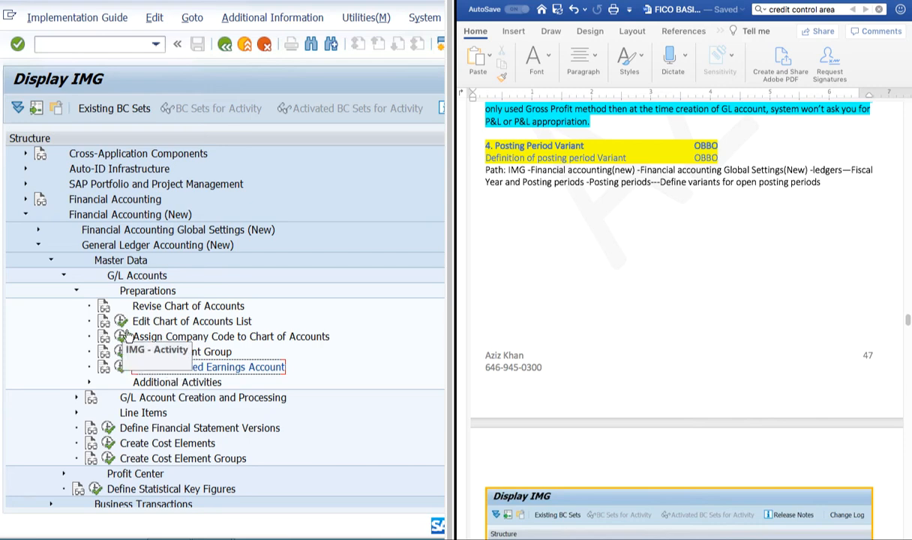
{"action": "left_click", "coordinate": [37, 245]}
{"action": "left_click", "coordinate": [38, 230]}
{"action": "left_click", "coordinate": [51, 246]}
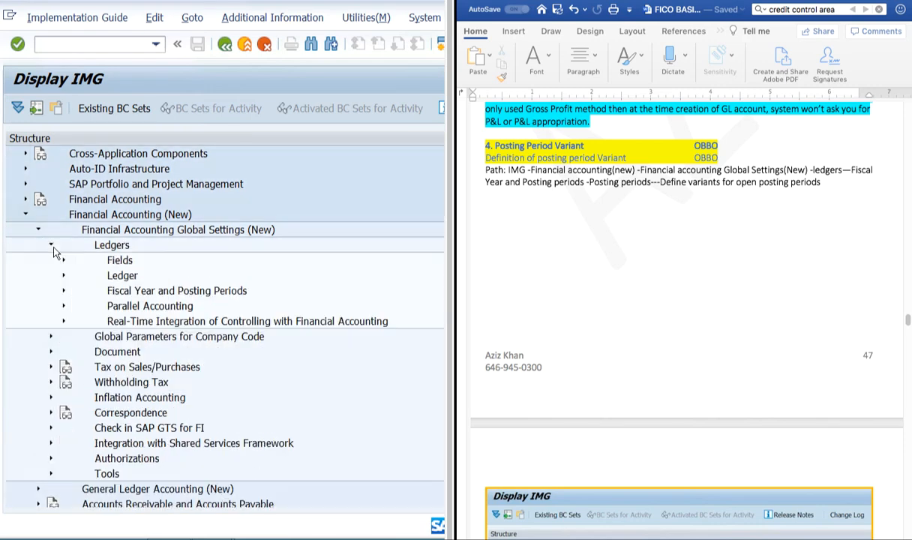
Step: Open the Define Variants for Open Posting Periods activity within Fiscal Year and Posting Periods
{"action": "left_click", "coordinate": [63, 261]}
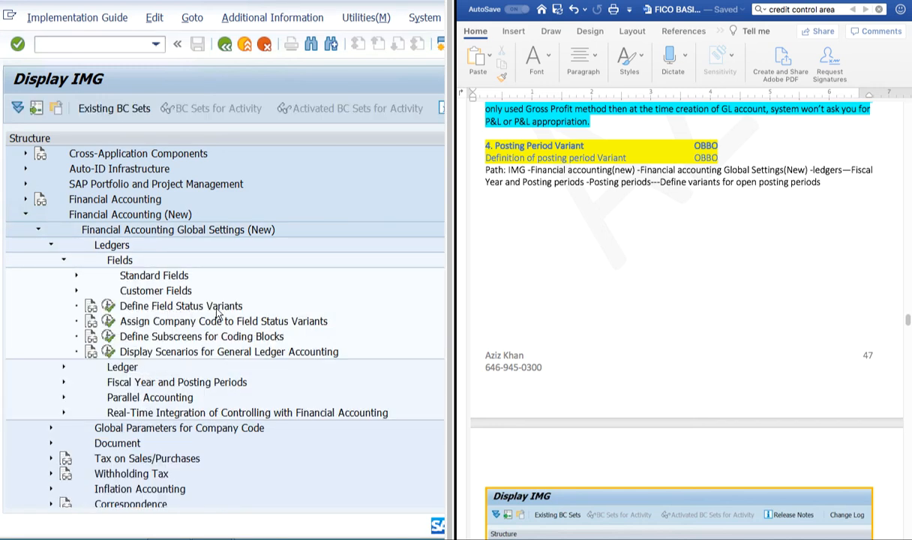
{"action": "left_click", "coordinate": [64, 261]}
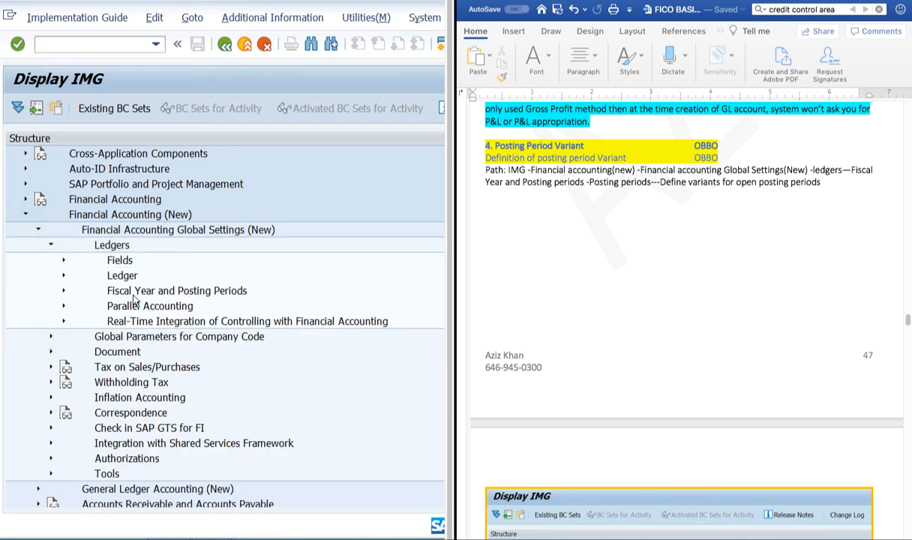
{"action": "left_click", "coordinate": [64, 292]}
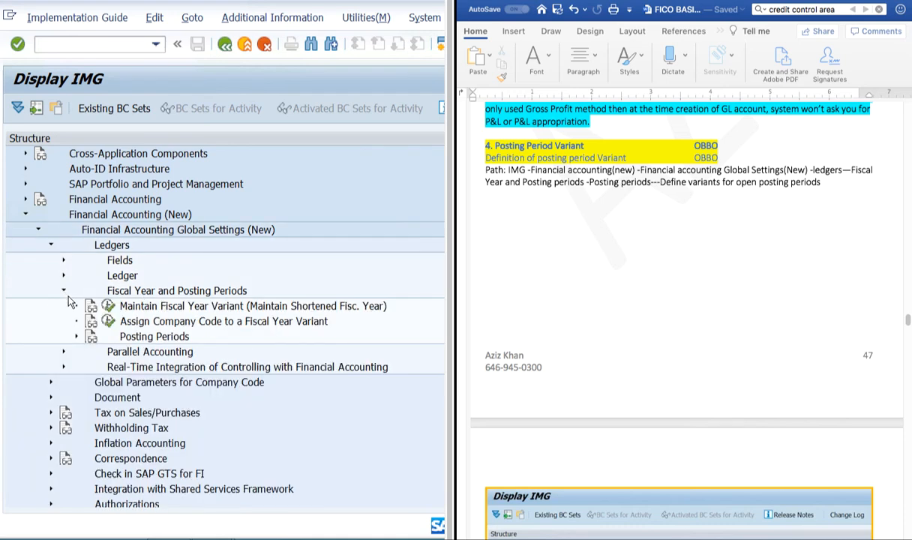
{"action": "left_click", "coordinate": [76, 336]}
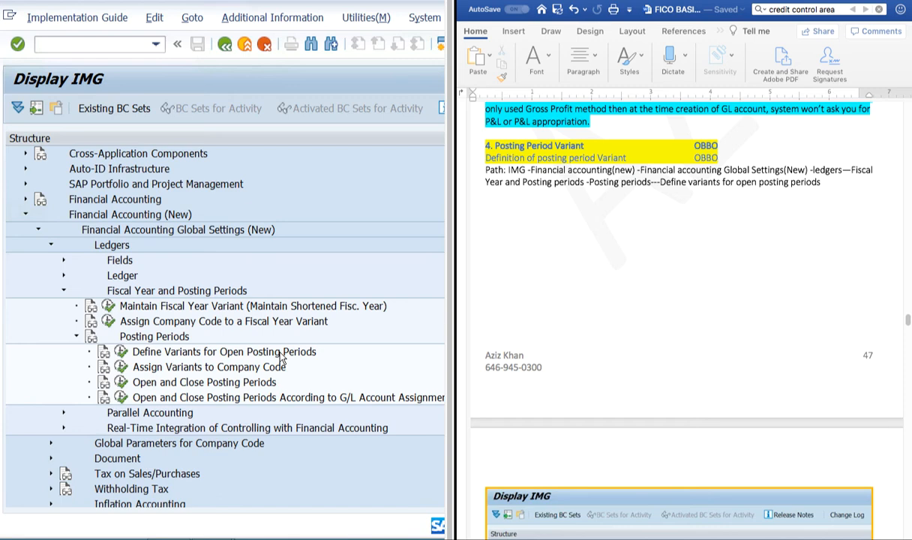
{"action": "left_click", "coordinate": [121, 352]}
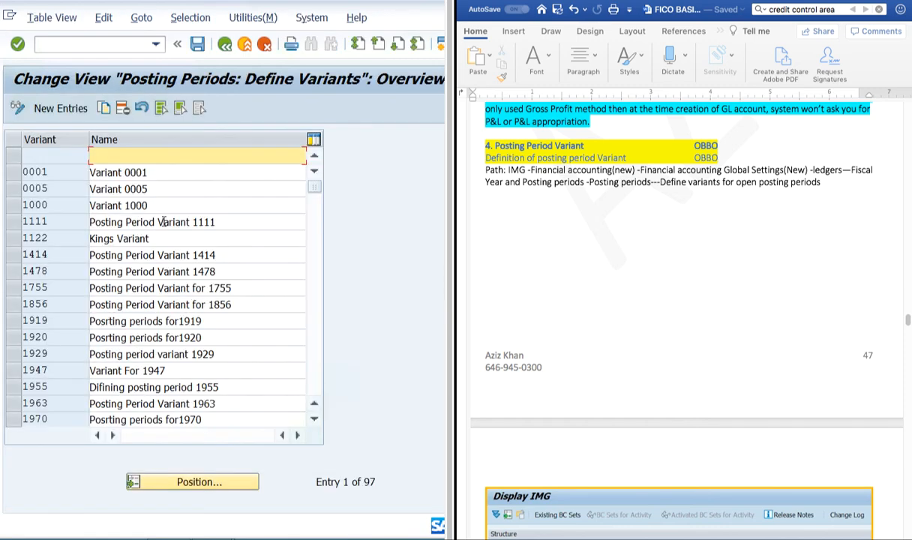
Step: Create variant 5555 named "Posting Period Variant 5555" and save it with the proposed customizing request
{"action": "left_click", "coordinate": [58, 108]}
{"action": "left_click", "coordinate": [53, 154]}
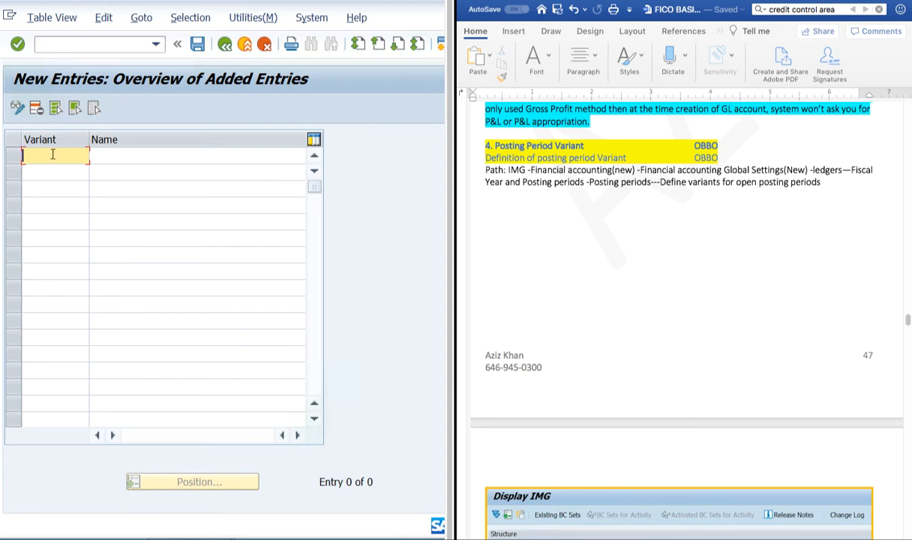
{"action": "type", "text": "5555"}
{"action": "left_click", "coordinate": [132, 154]}
{"action": "type", "text": "P"}
{"action": "key", "text": "BackSpace"}
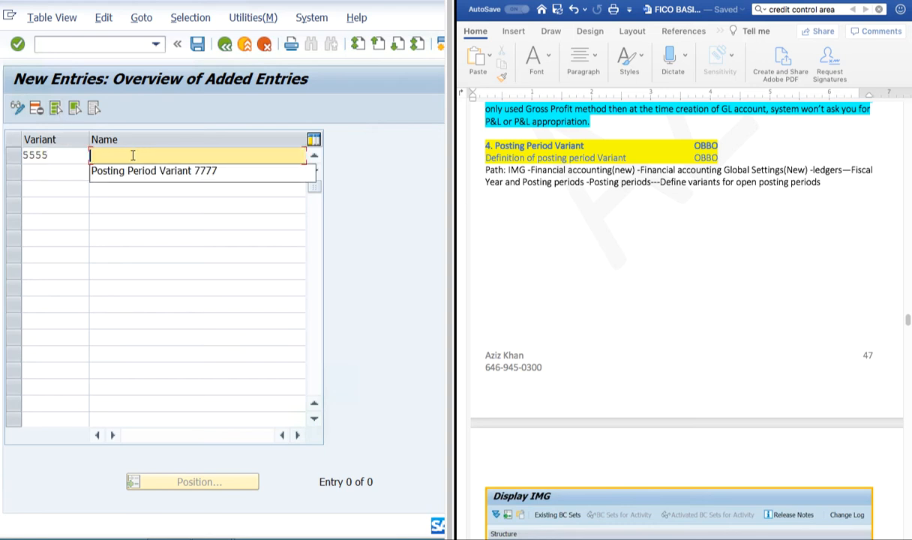
{"action": "type", "text": "Posting Period Variant 5555"}
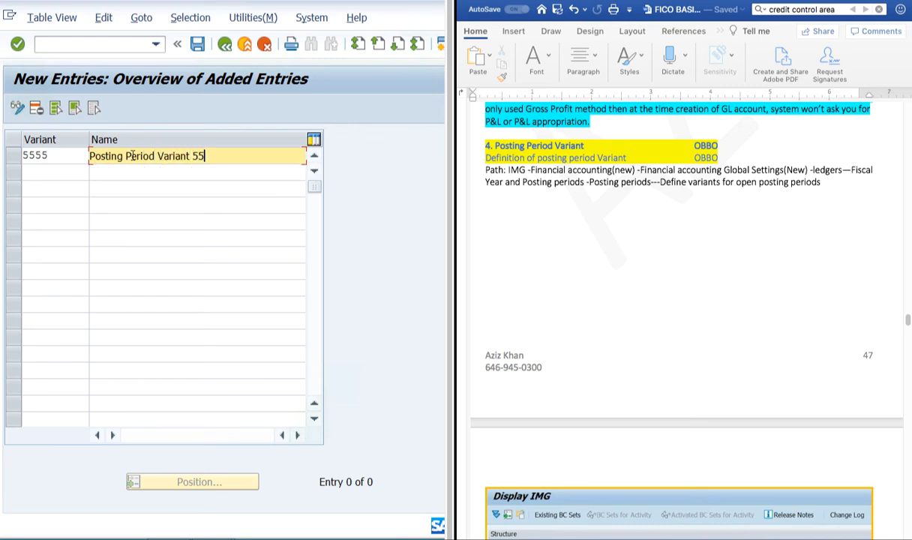
{"action": "left_click", "coordinate": [197, 43]}
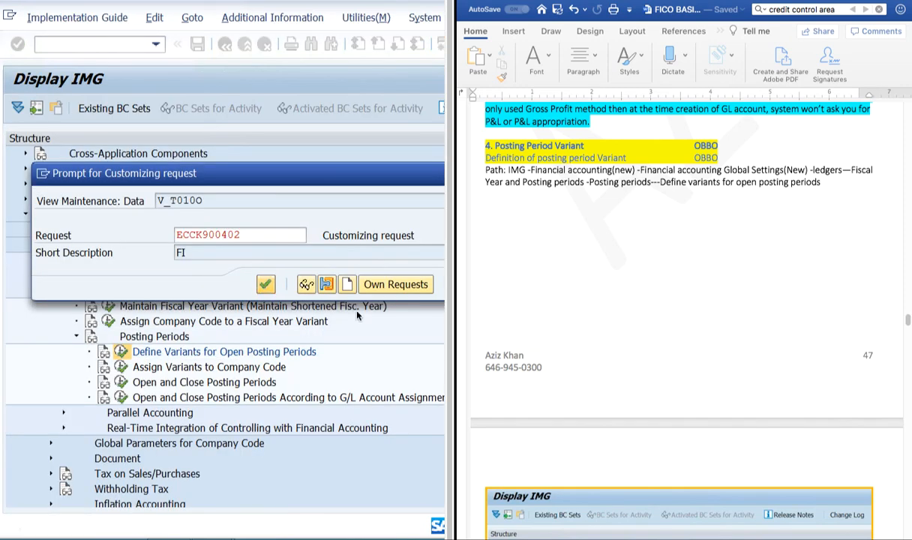
{"action": "left_click", "coordinate": [264, 283]}
Step: Consult the guide on assigning the posting period variant and open the Assign Variants to Company Code activity
{"action": "scroll", "coordinate": [629, 327], "scroll_direction": "down", "scroll_amount": 10}
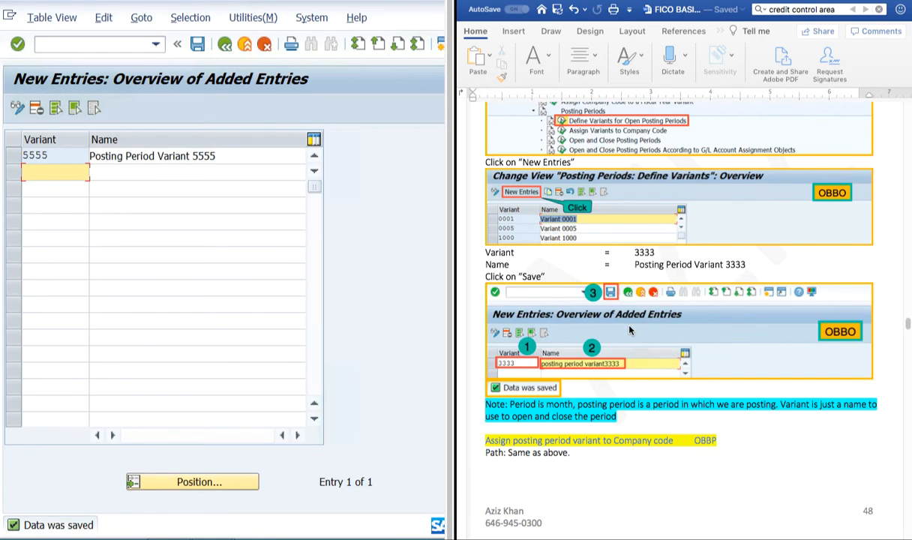
{"action": "scroll", "coordinate": [630, 330], "scroll_direction": "down", "scroll_amount": 3}
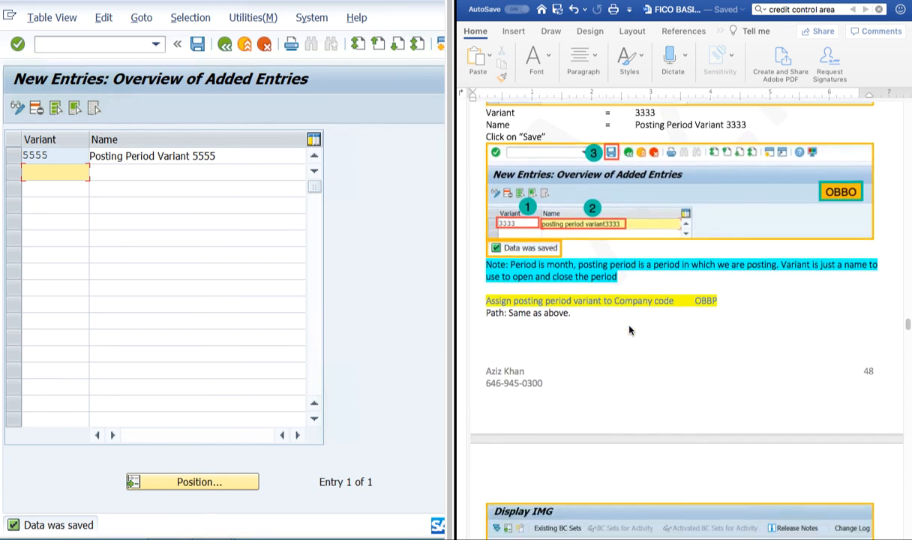
{"action": "scroll", "coordinate": [630, 329], "scroll_direction": "down", "scroll_amount": 3}
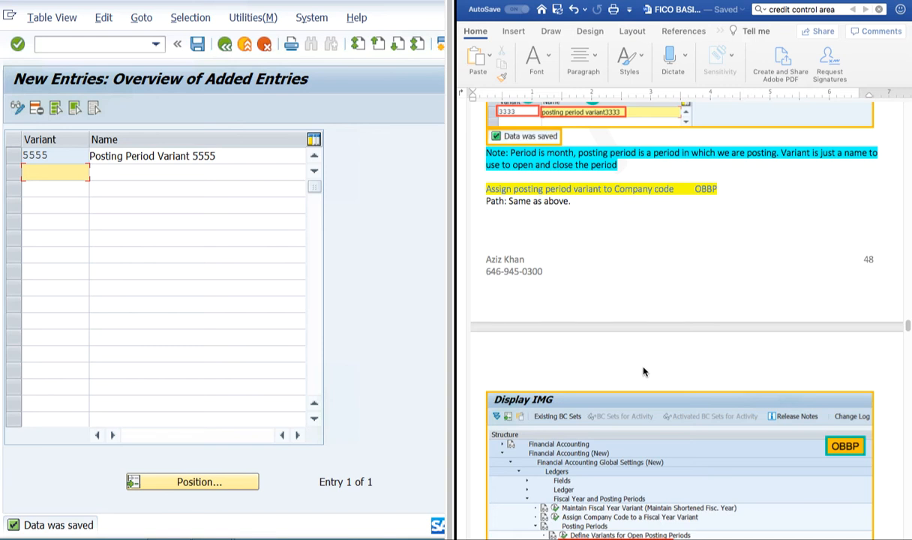
{"action": "scroll", "coordinate": [652, 417], "scroll_direction": "down", "scroll_amount": 5}
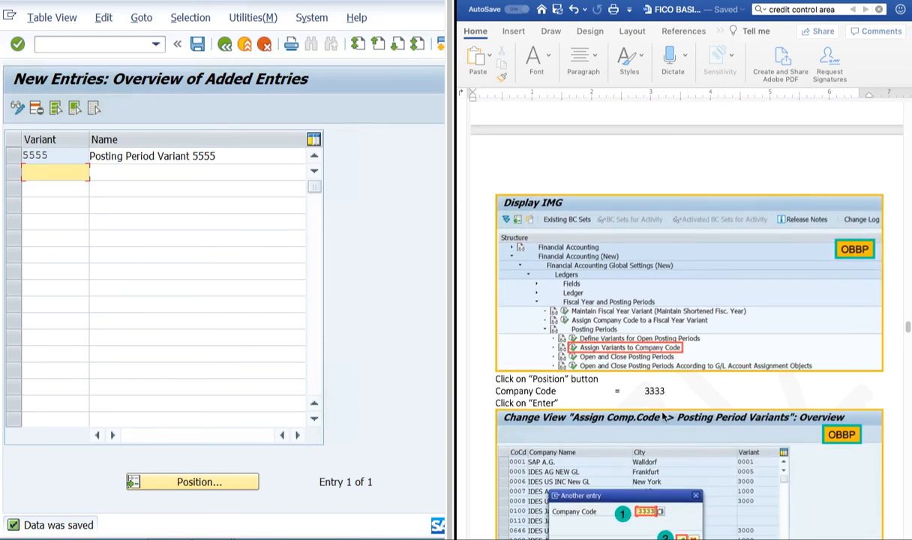
{"action": "scroll", "coordinate": [662, 417], "scroll_direction": "up", "scroll_amount": 10}
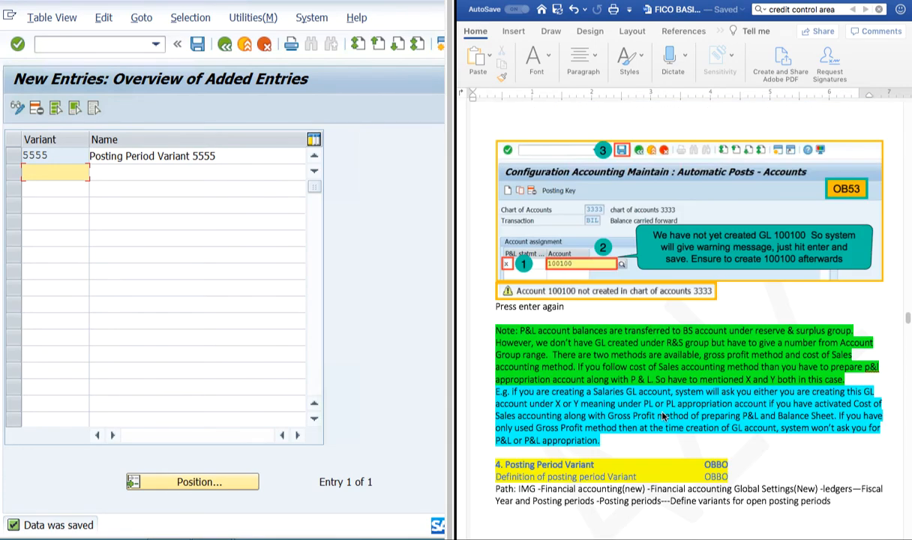
{"action": "scroll", "coordinate": [662, 417], "scroll_direction": "down", "scroll_amount": 10}
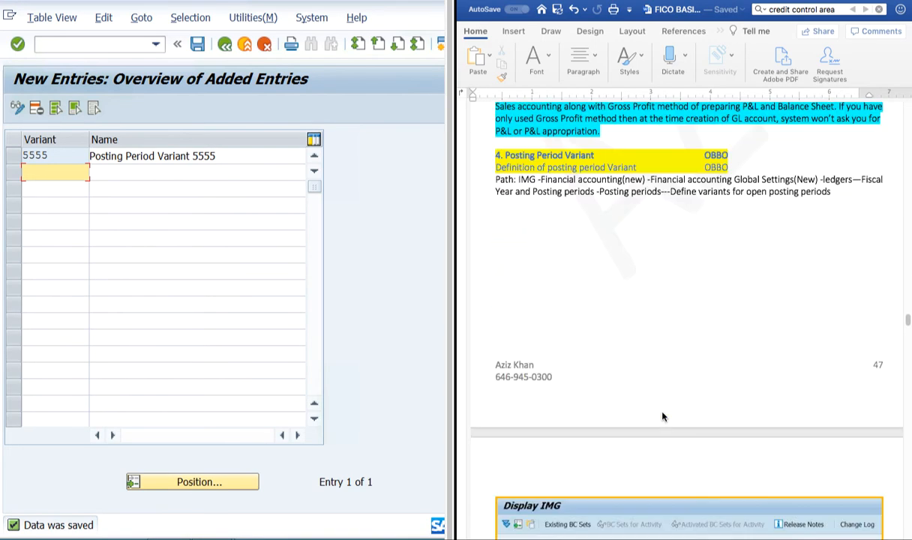
{"action": "scroll", "coordinate": [663, 417], "scroll_direction": "down", "scroll_amount": 8}
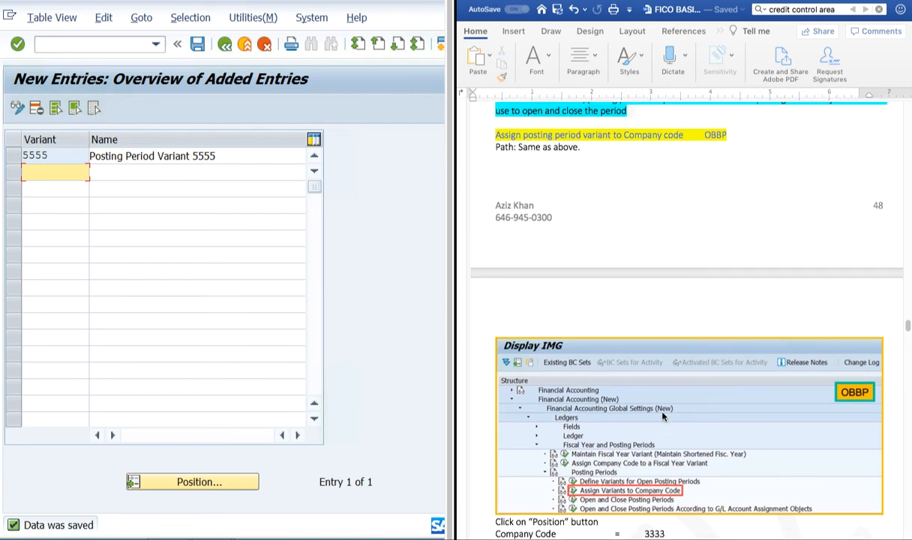
{"action": "left_click", "coordinate": [223, 44]}
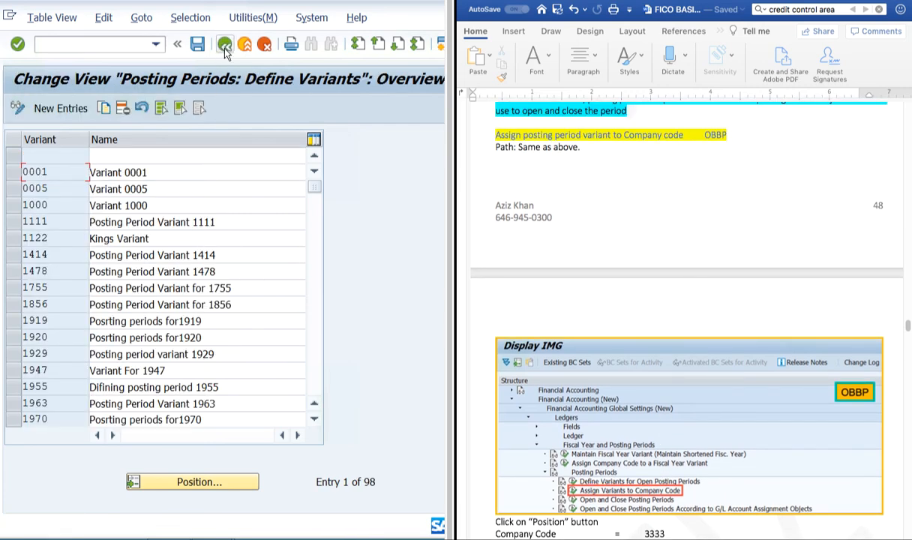
{"action": "left_click", "coordinate": [224, 45]}
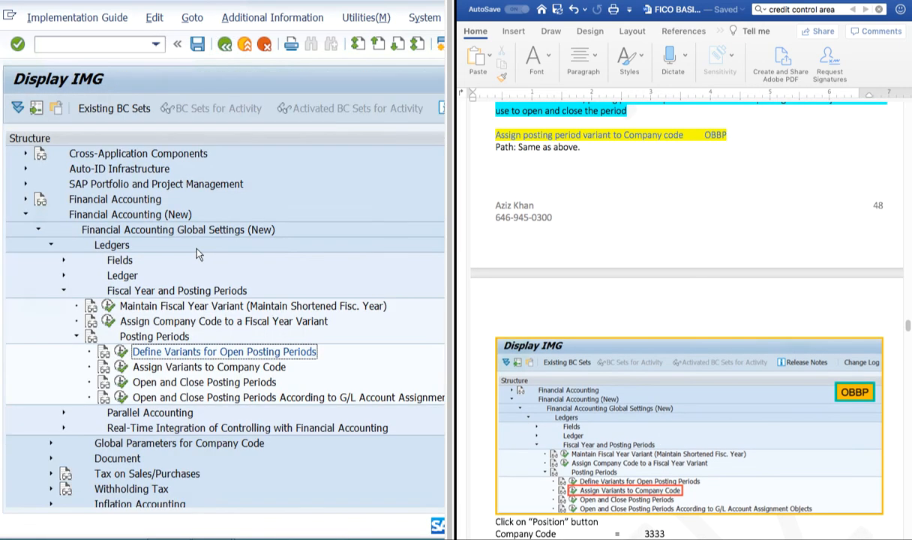
{"action": "left_click", "coordinate": [121, 366]}
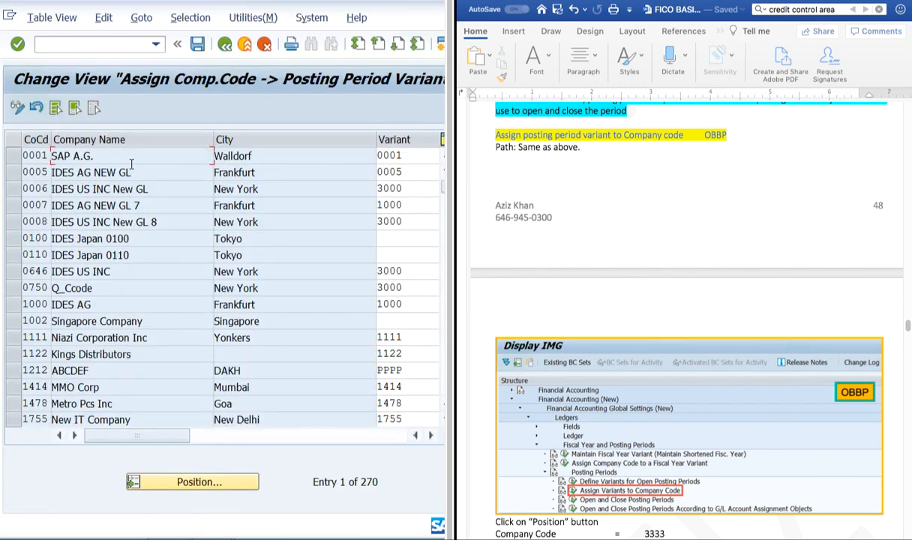
Step: Assign posting period variant 5555 to company code 5555 and save it with the proposed customizing request
{"action": "left_click", "coordinate": [169, 482]}
{"action": "type", "text": "55"}
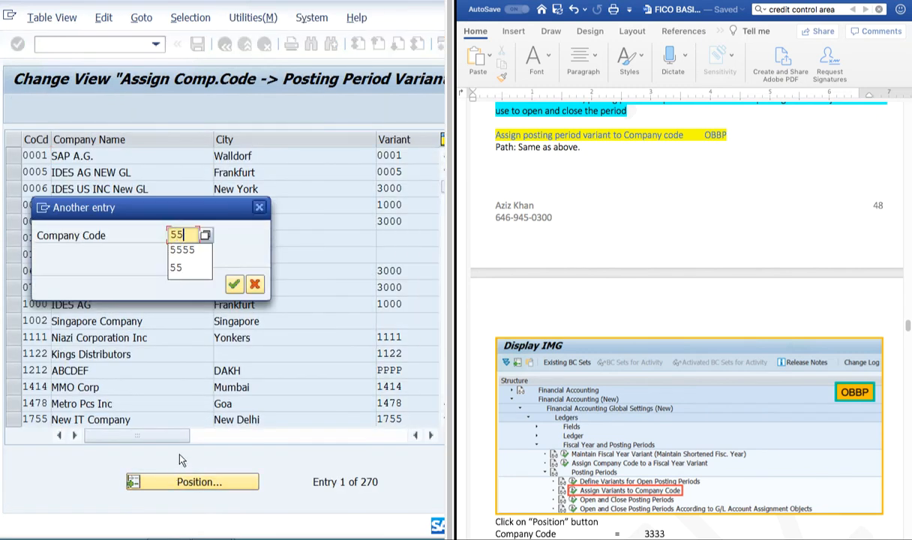
{"action": "type", "text": "55"}
{"action": "left_click", "coordinate": [232, 285]}
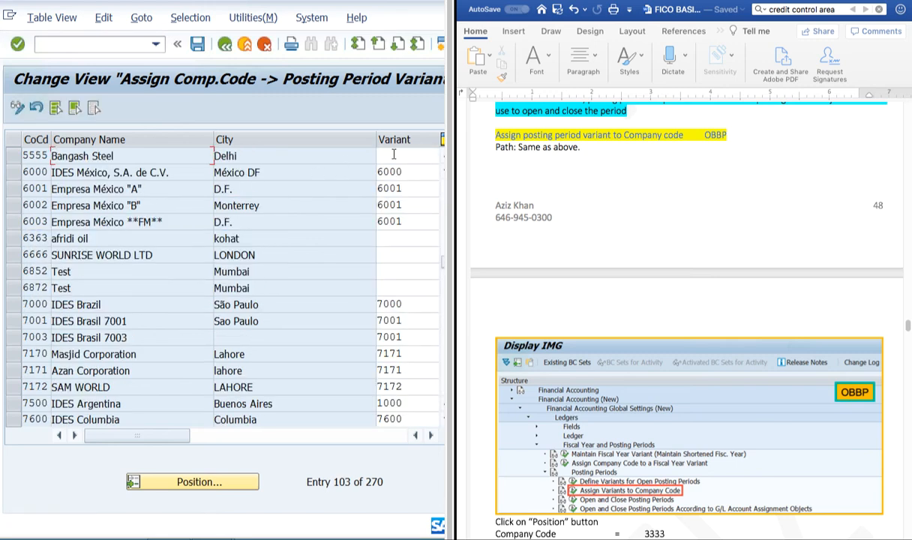
{"action": "left_click", "coordinate": [393, 155]}
{"action": "type", "text": "555"}
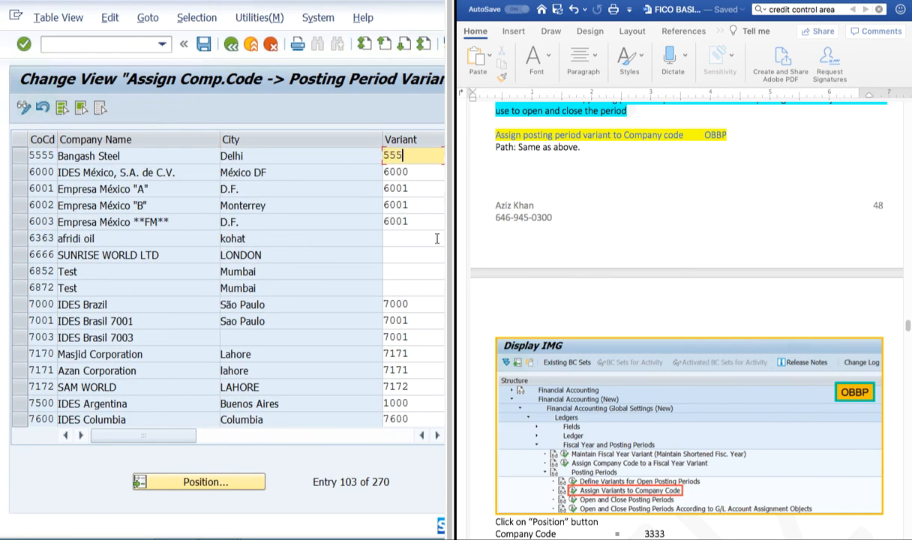
{"action": "type", "text": "5"}
{"action": "key", "text": "Return"}
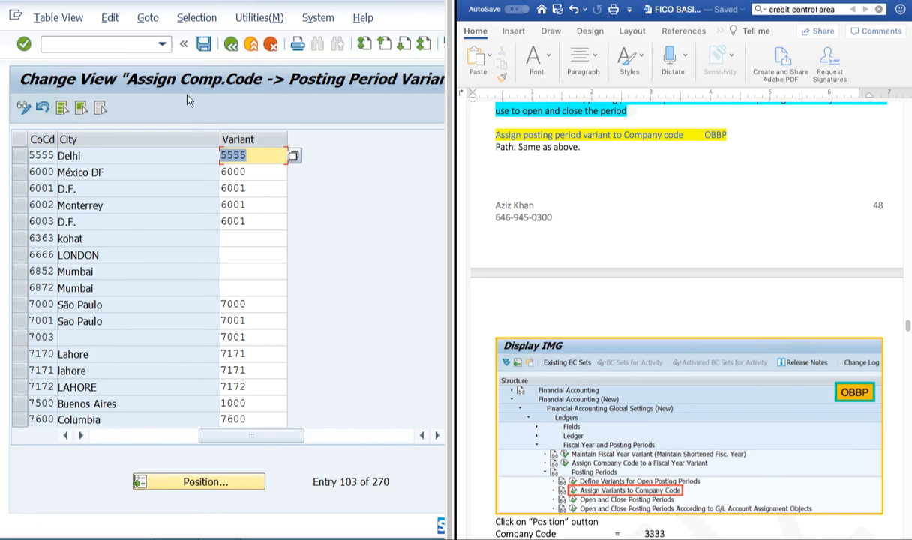
{"action": "left_click", "coordinate": [203, 45]}
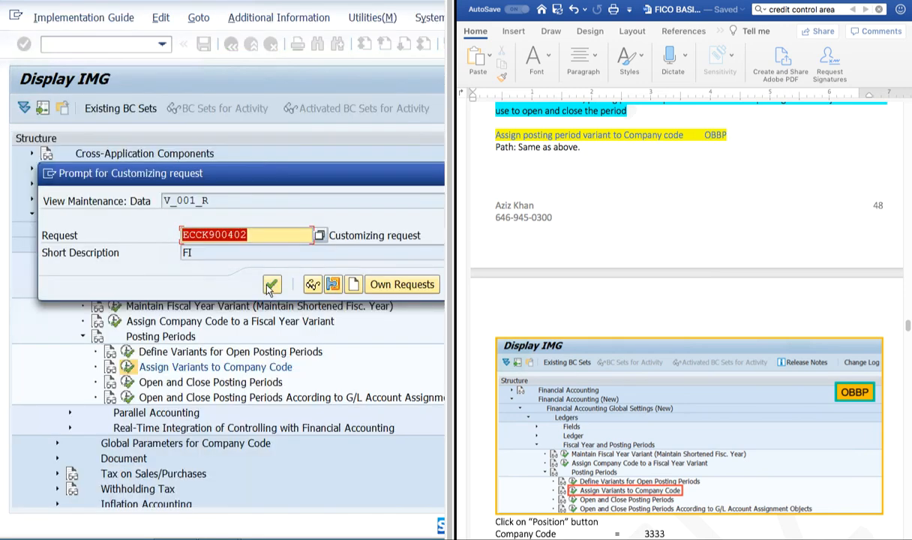
{"action": "left_click", "coordinate": [271, 286]}
Step: Find the guide's section on opening and closing posting periods and return to the IMG structure
{"action": "scroll", "coordinate": [631, 303], "scroll_direction": "down", "scroll_amount": 1}
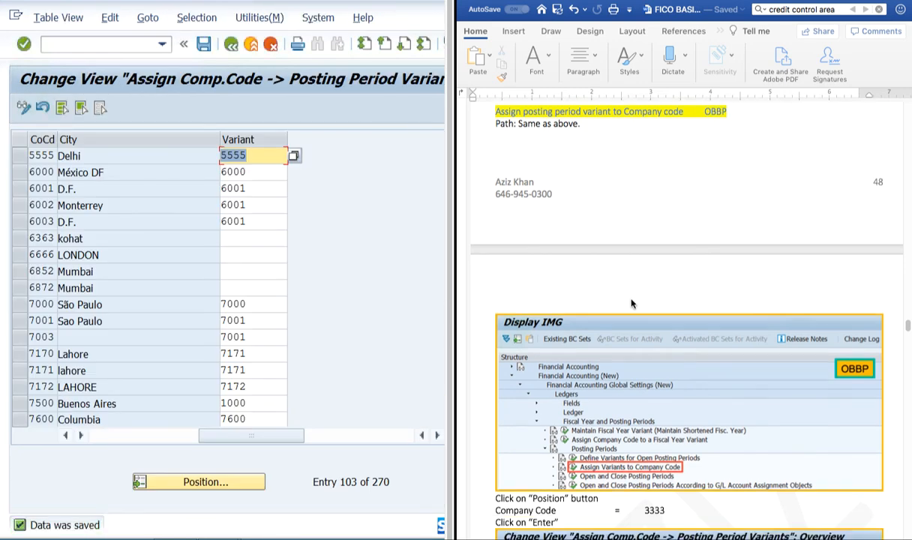
{"action": "scroll", "coordinate": [632, 303], "scroll_direction": "down", "scroll_amount": 5}
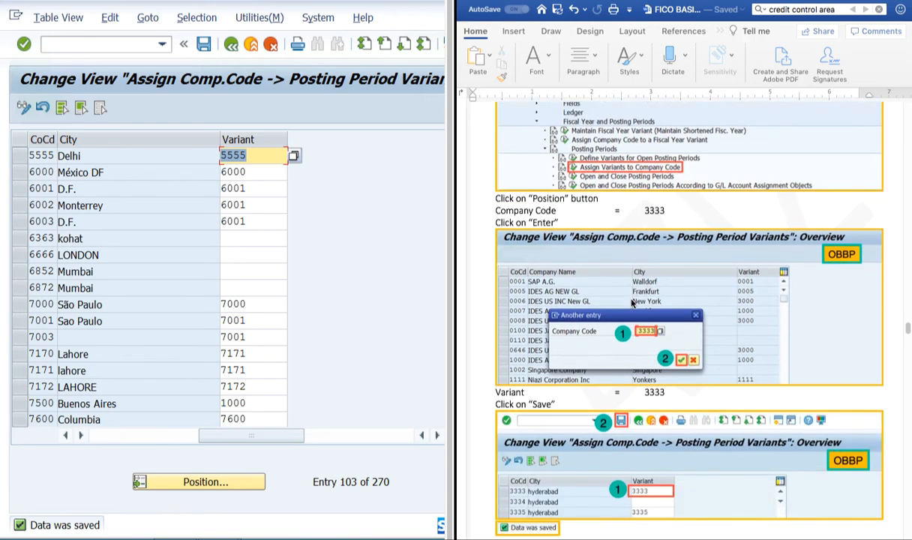
{"action": "scroll", "coordinate": [631, 303], "scroll_direction": "down", "scroll_amount": 6}
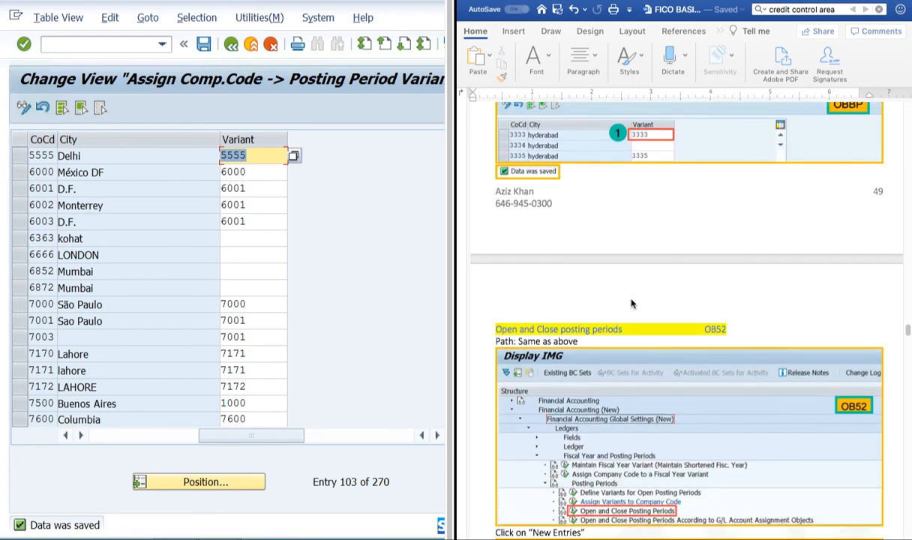
{"action": "scroll", "coordinate": [631, 303], "scroll_direction": "down", "scroll_amount": 2}
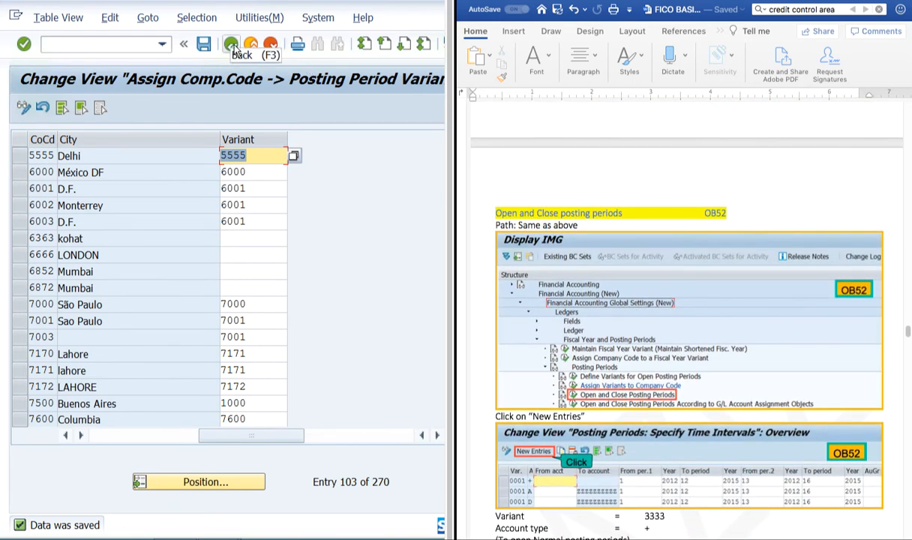
{"action": "left_click", "coordinate": [231, 44]}
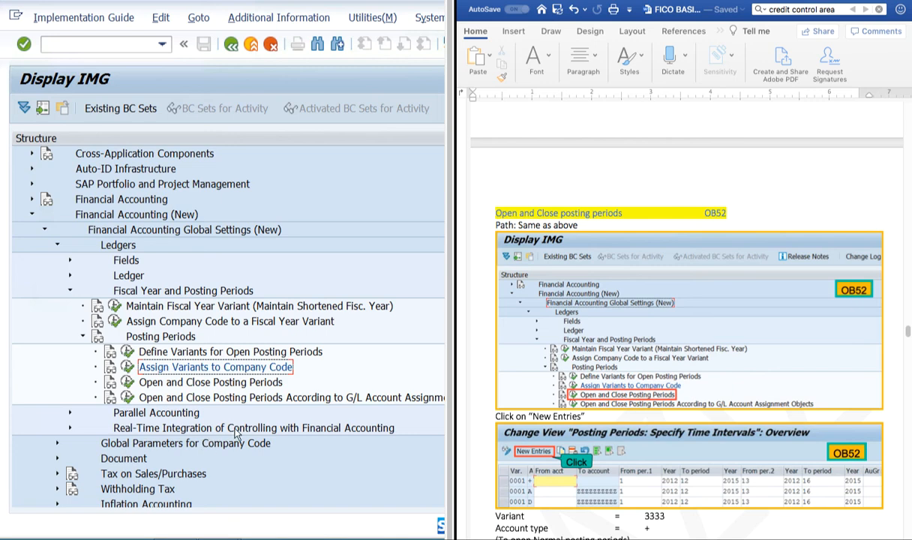
Step: Open the Open and Close Posting Periods activity and look up variant 5555 among the existing time intervals
{"action": "left_click", "coordinate": [127, 382]}
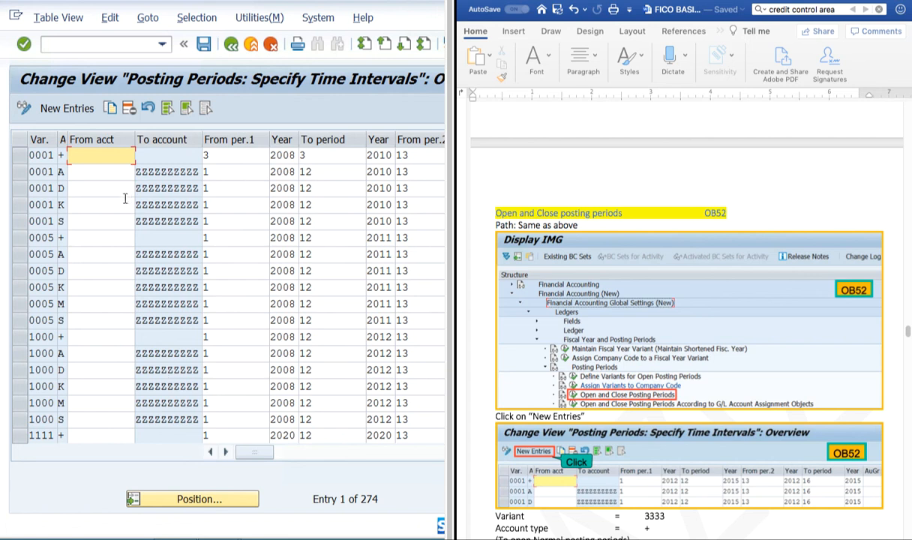
{"action": "left_click", "coordinate": [209, 500]}
{"action": "type", "text": "5555"}
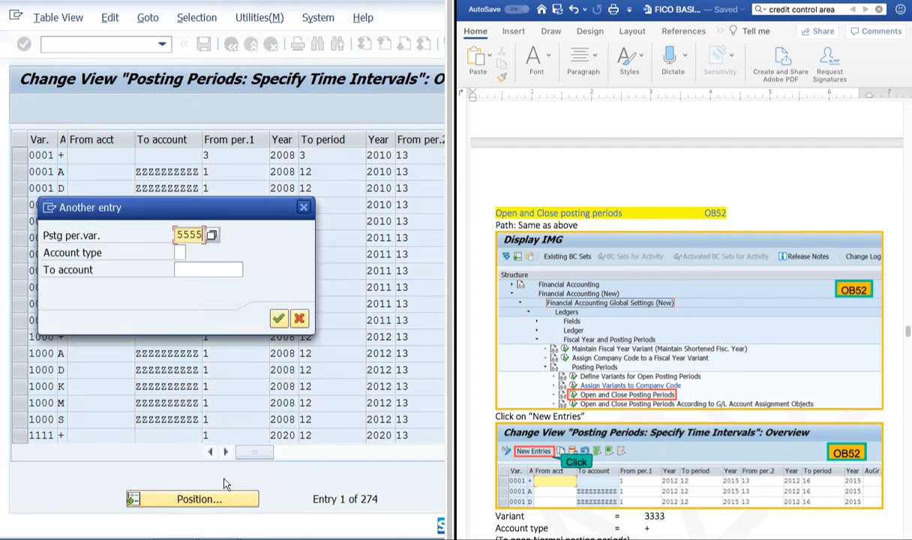
{"action": "left_click", "coordinate": [278, 318]}
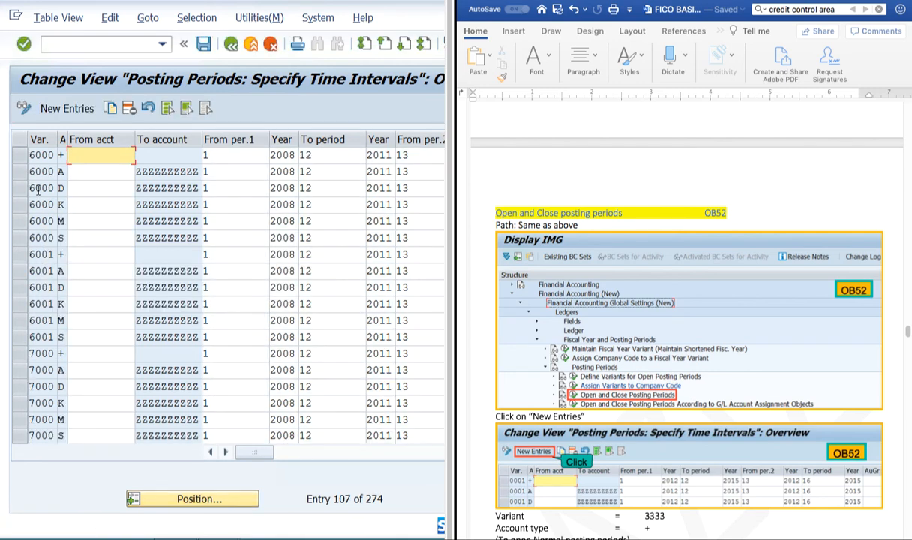
{"action": "left_click", "coordinate": [212, 500]}
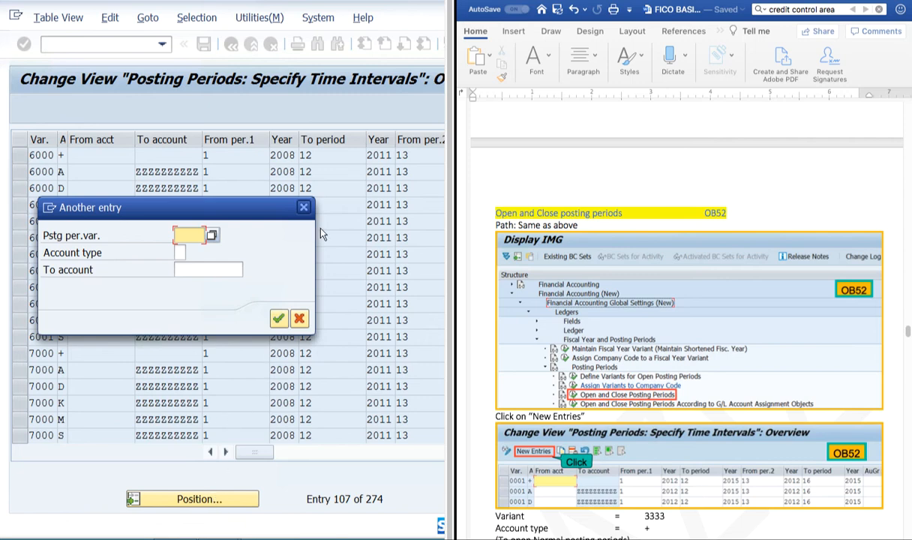
{"action": "left_click", "coordinate": [304, 207]}
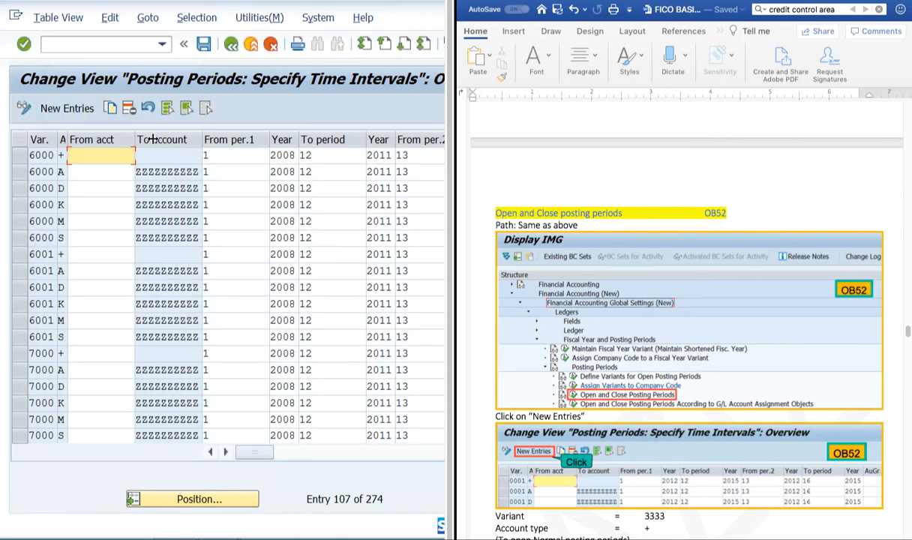
Step: Start a new posting period entry and pick posting period variant 5555 from the possible values
{"action": "left_click", "coordinate": [63, 109]}
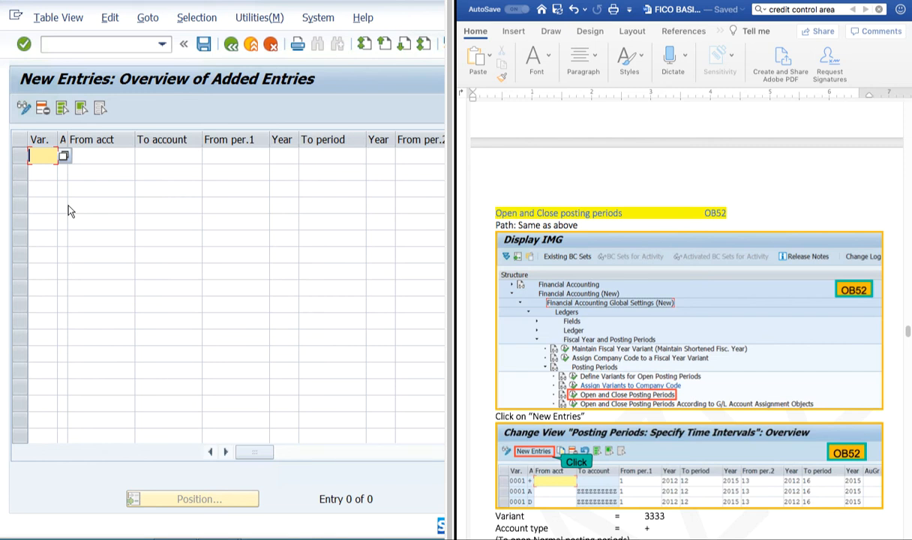
{"action": "left_click", "coordinate": [63, 155]}
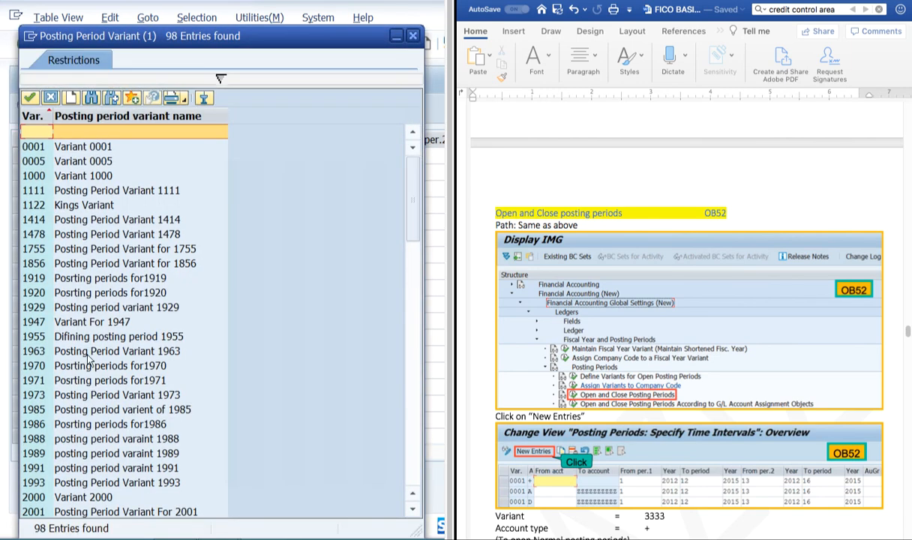
{"action": "scroll", "coordinate": [89, 360], "scroll_direction": "down", "scroll_amount": 10}
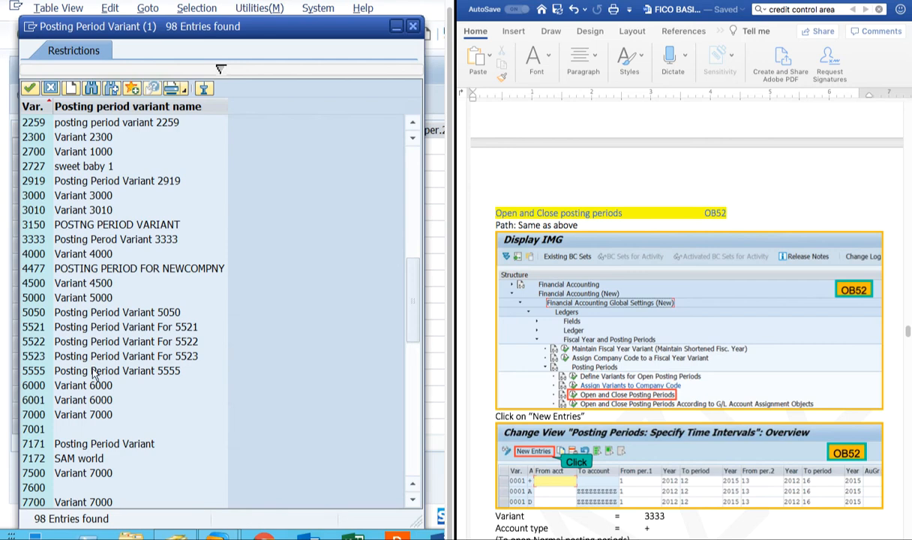
{"action": "double_click", "coordinate": [91, 370]}
{"action": "left_click", "coordinate": [110, 150]}
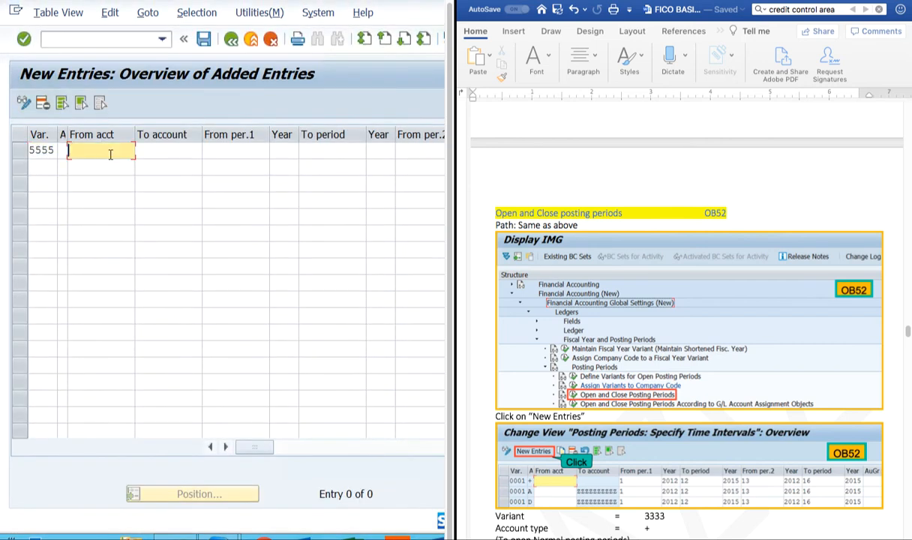
Step: Review the available account types and choose + (Valid for all account types) for the variant 5555 entry
{"action": "left_click_drag", "start_coordinate": [67, 150], "coordinate": [66, 150]}
{"action": "left_click", "coordinate": [63, 150]}
{"action": "left_click", "coordinate": [74, 150]}
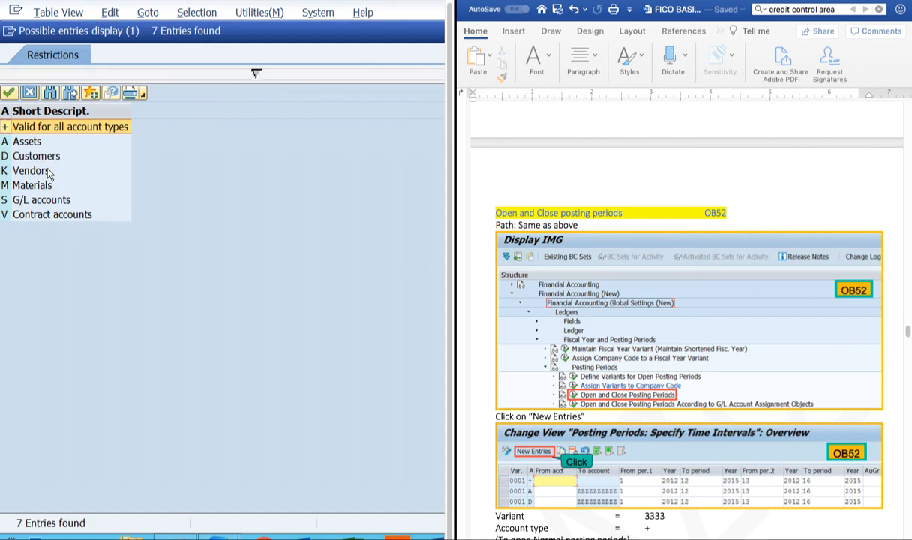
{"action": "left_click", "coordinate": [32, 146]}
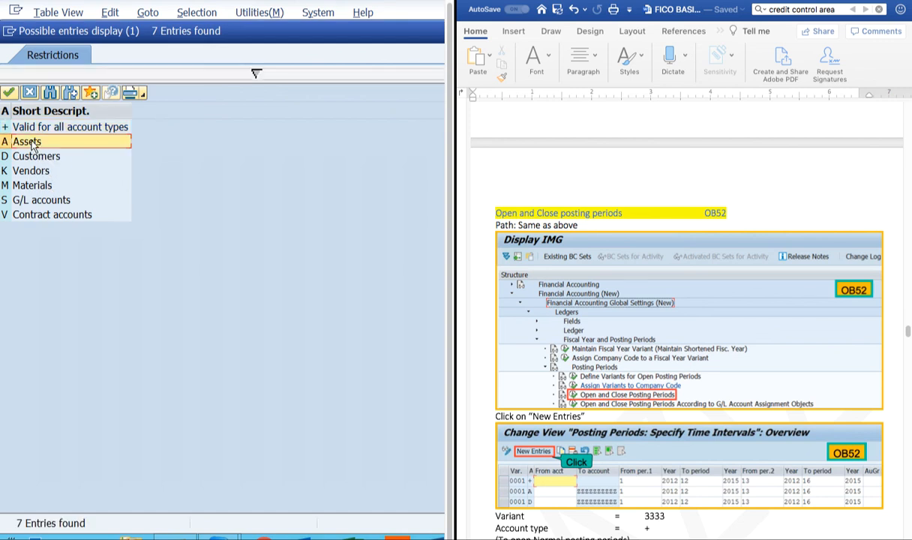
{"action": "left_click", "coordinate": [49, 156]}
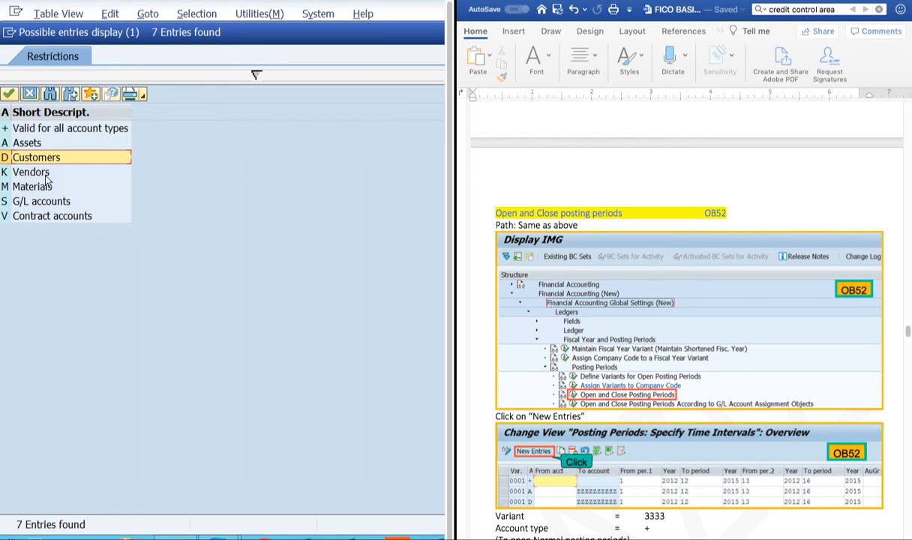
{"action": "left_click", "coordinate": [41, 172]}
{"action": "left_click", "coordinate": [43, 187]}
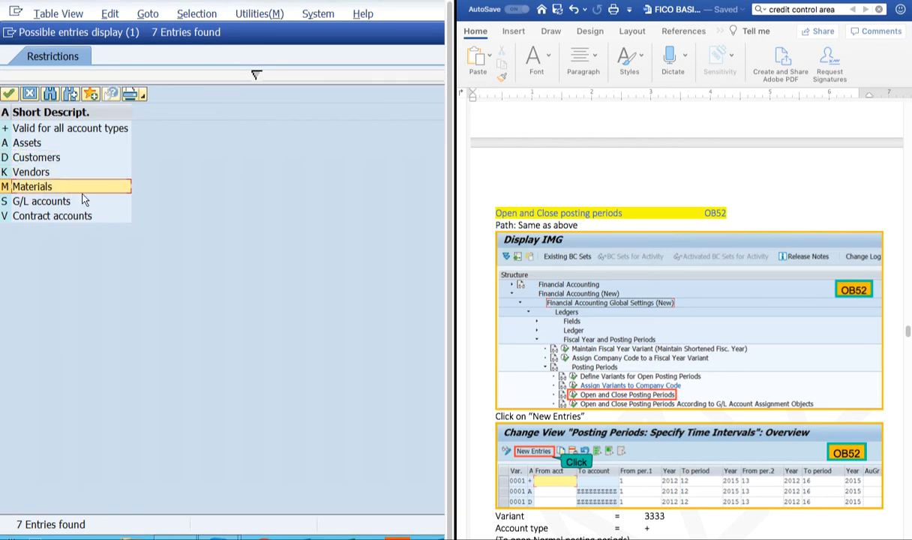
{"action": "left_click", "coordinate": [45, 204]}
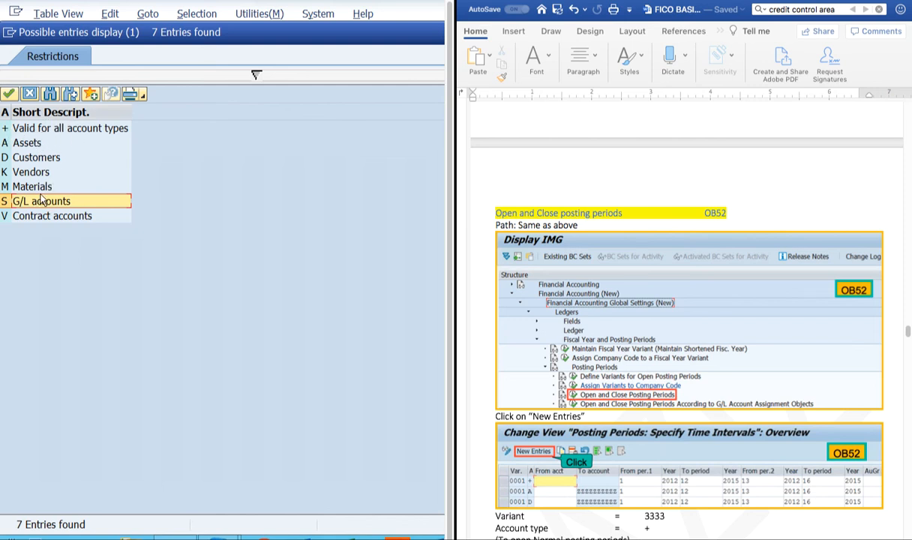
{"action": "double_click", "coordinate": [60, 126]}
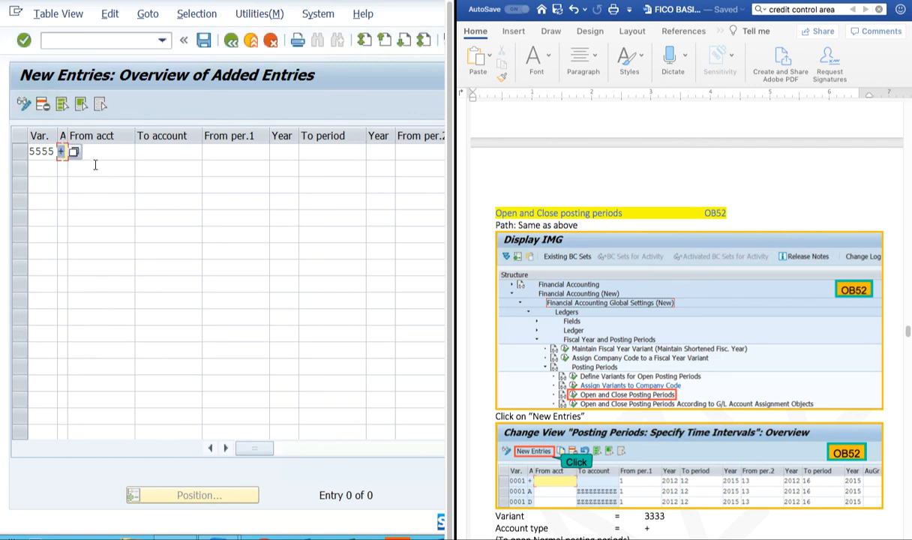
Step: Enter a trial account range from 1 to 100 in the variant 5555 entry
{"action": "left_click", "coordinate": [98, 147]}
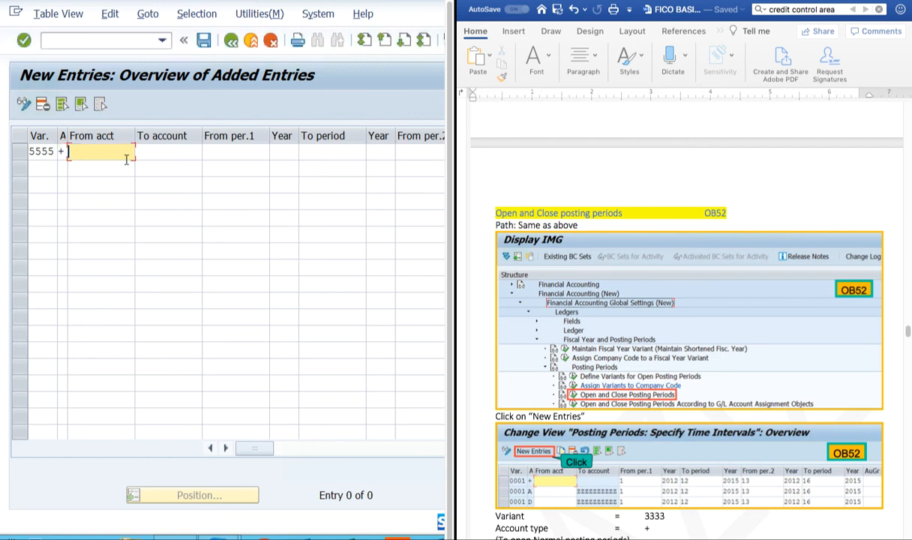
{"action": "left_click", "coordinate": [232, 157]}
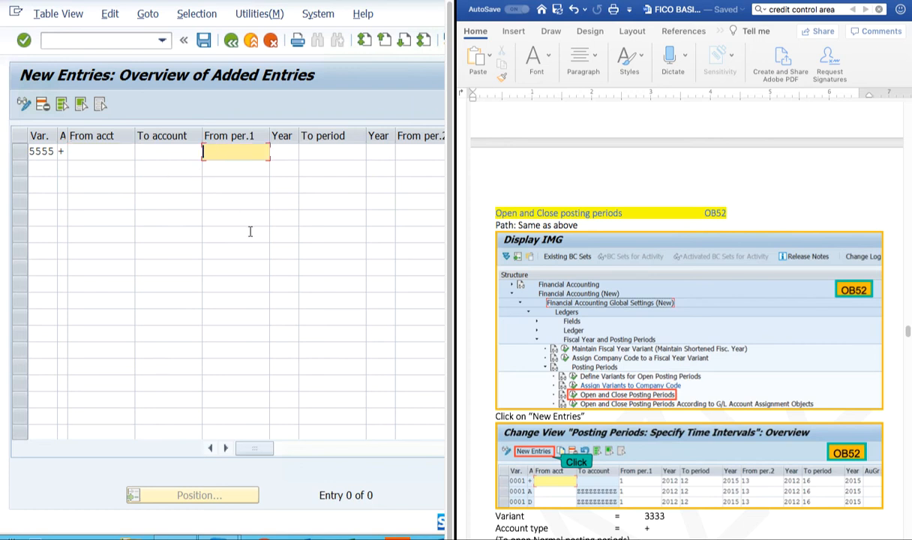
{"action": "left_click", "coordinate": [109, 148]}
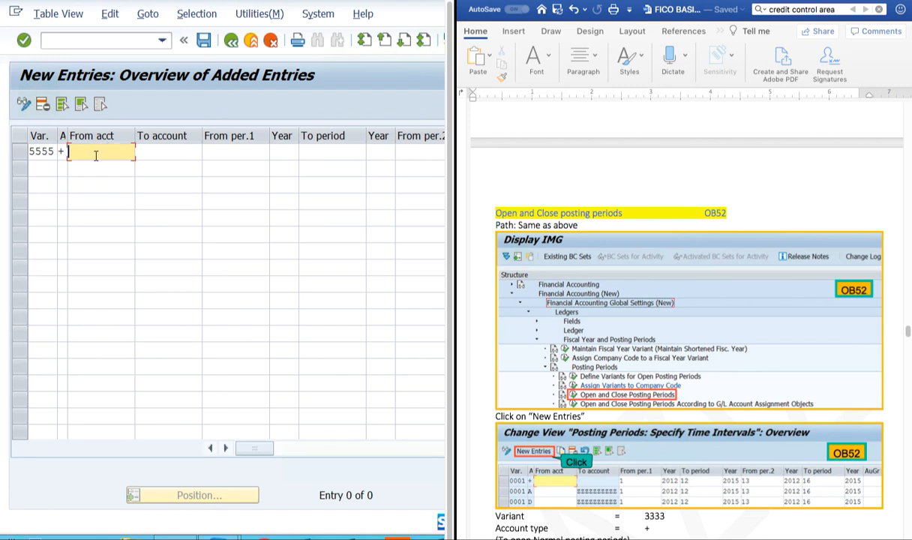
{"action": "type", "text": "1"}
{"action": "left_click", "coordinate": [150, 152]}
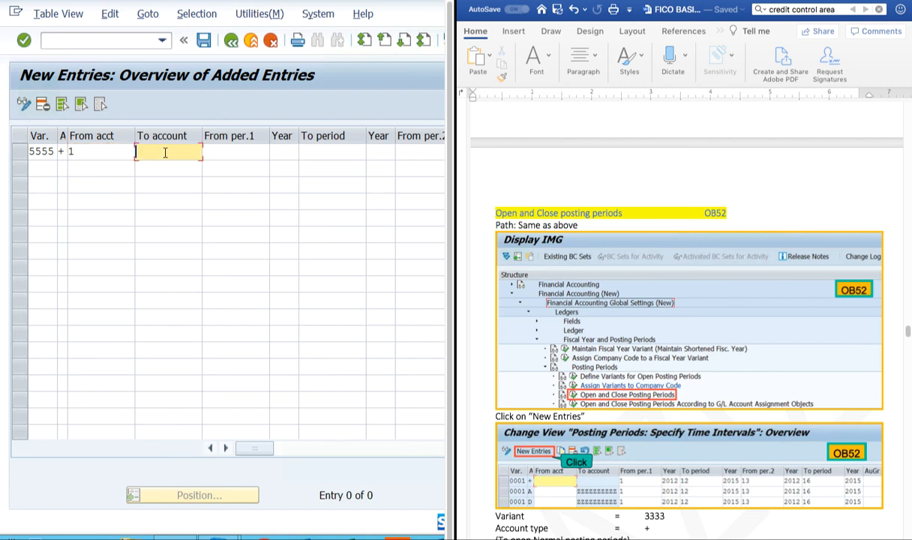
{"action": "type", "text": "1000"}
{"action": "key", "text": "BackSpace"}
{"action": "left_click", "coordinate": [90, 152]}
{"action": "left_click", "coordinate": [172, 153]}
{"action": "left_click", "coordinate": [240, 152]}
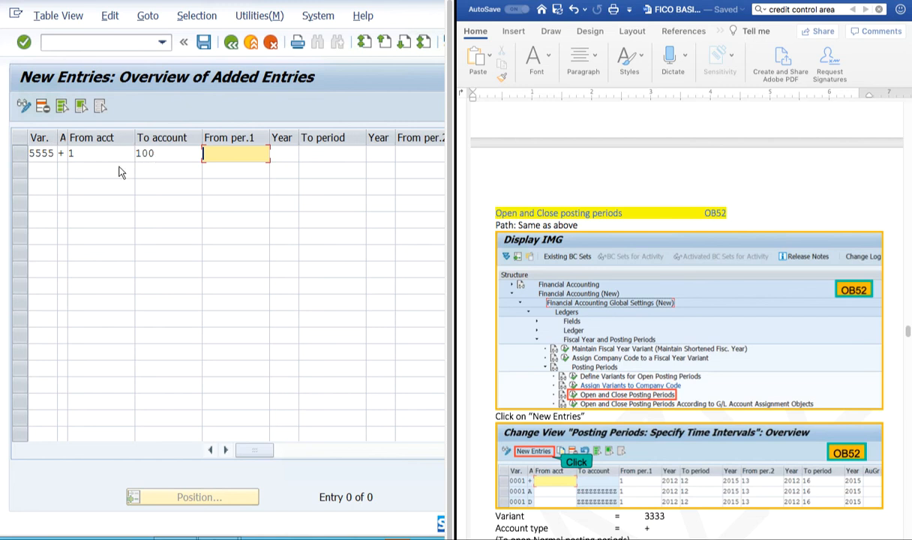
{"action": "left_click", "coordinate": [75, 152]}
{"action": "left_click", "coordinate": [170, 152]}
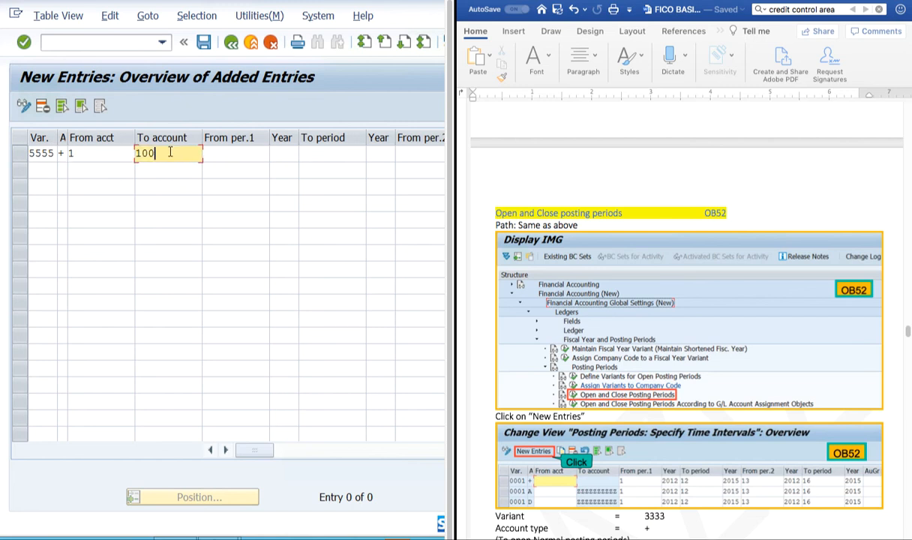
Step: Clear the from-account and to-account values of the variant 5555 entry
{"action": "key", "text": "BackSpace"}
{"action": "key", "text": "BackSpace"}
{"action": "key", "text": "BackSpace"}
{"action": "left_click", "coordinate": [90, 153]}
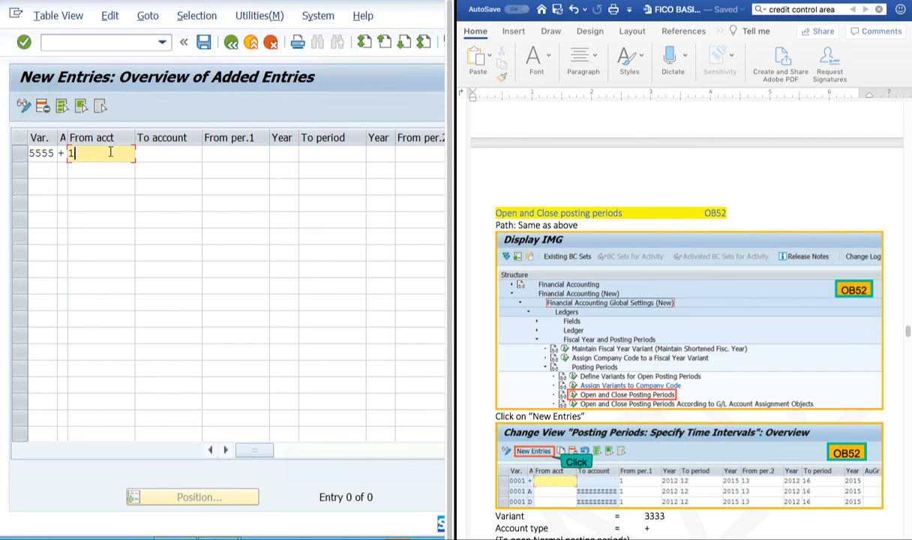
{"action": "key", "text": "BackSpace"}
{"action": "left_click", "coordinate": [173, 196]}
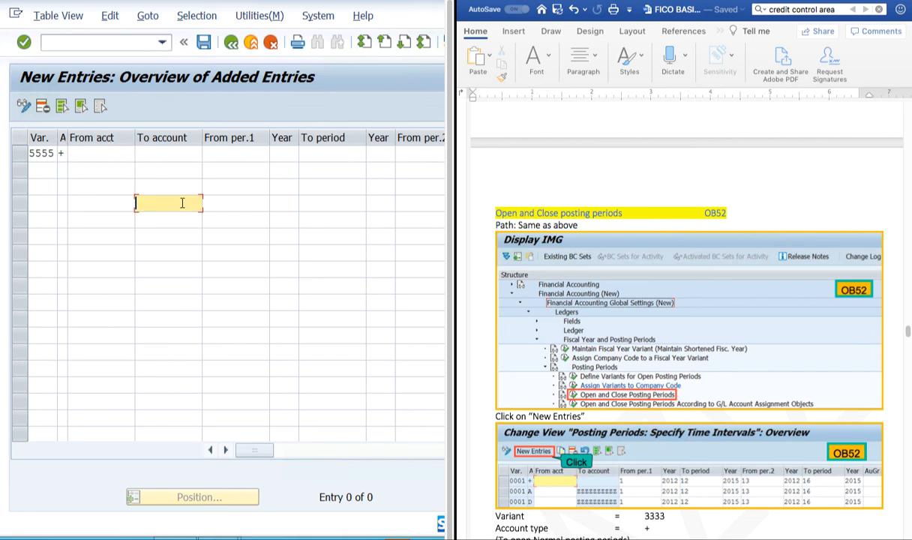
Step: Set the first interval to start in period 1 of year 2020 and to end in period 12
{"action": "left_click", "coordinate": [259, 152]}
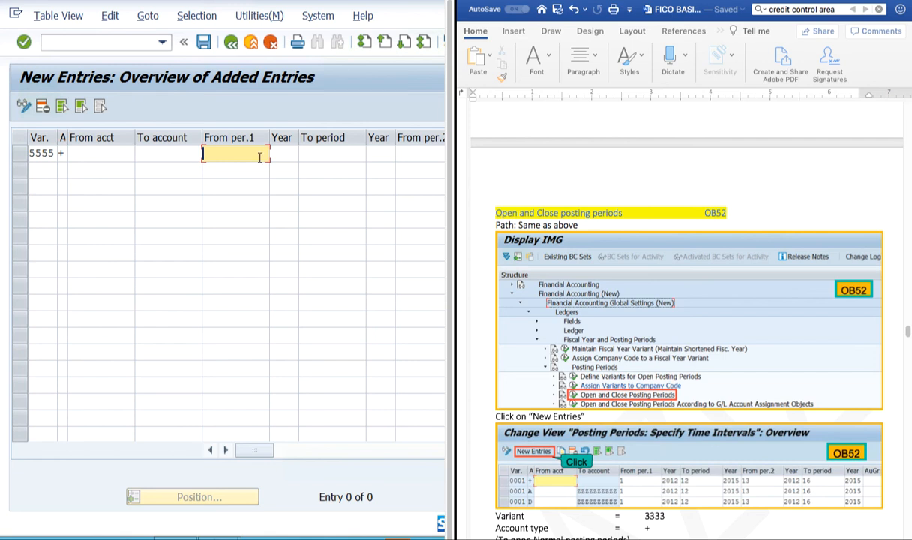
{"action": "type", "text": "1"}
{"action": "left_click", "coordinate": [282, 152]}
{"action": "type", "text": "2020"}
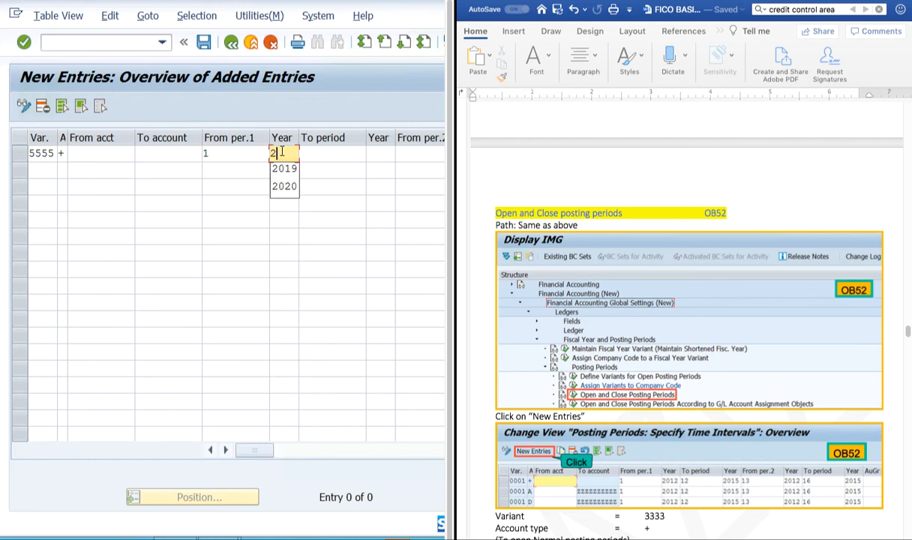
{"action": "left_click", "coordinate": [327, 154]}
{"action": "type", "text": "12"}
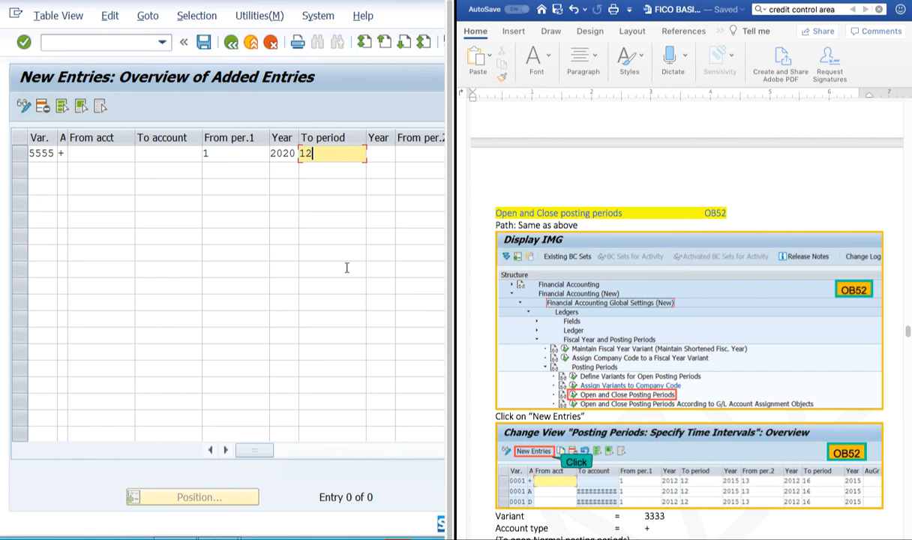
Step: Change the first interval's end period to 1
{"action": "key", "text": "BackSpace"}
{"action": "key", "text": "BackSpace"}
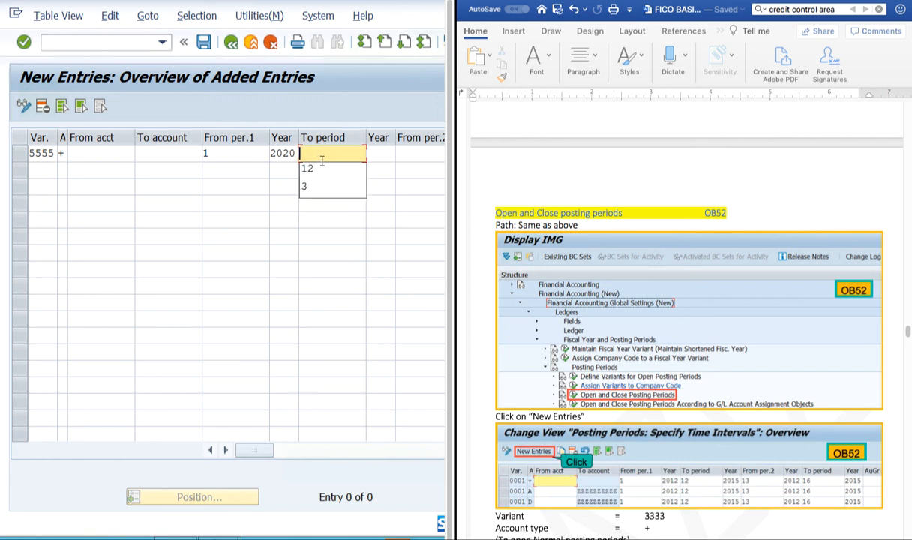
{"action": "type", "text": "1"}
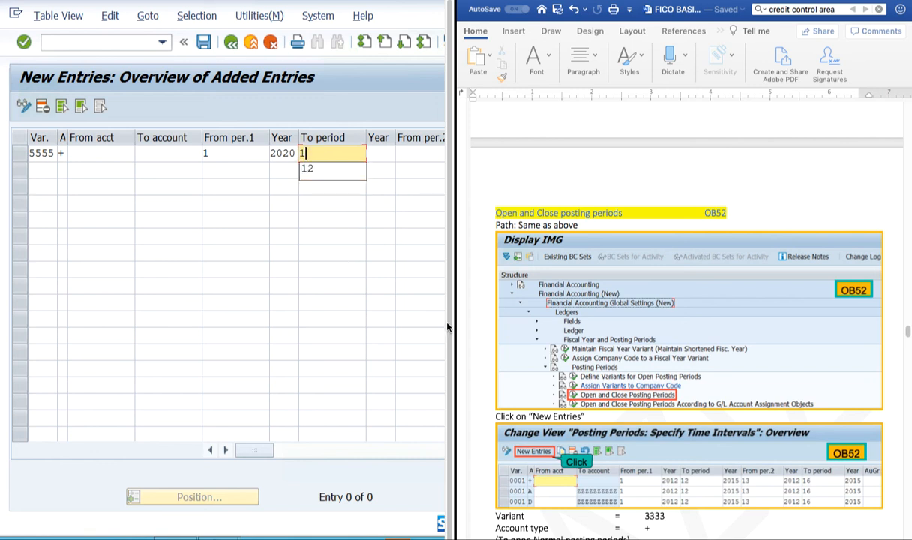
{"action": "left_click", "coordinate": [303, 253]}
{"action": "left_click", "coordinate": [229, 153]}
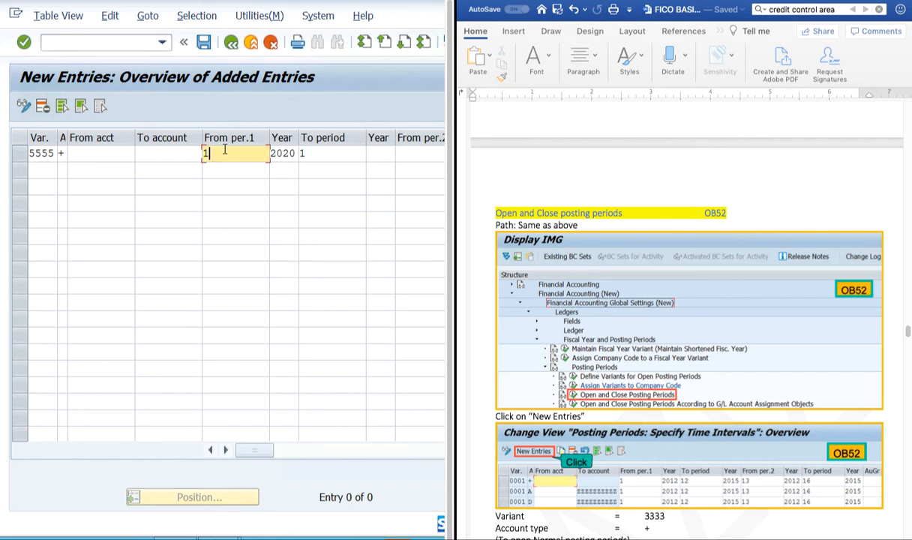
{"action": "left_click", "coordinate": [329, 153]}
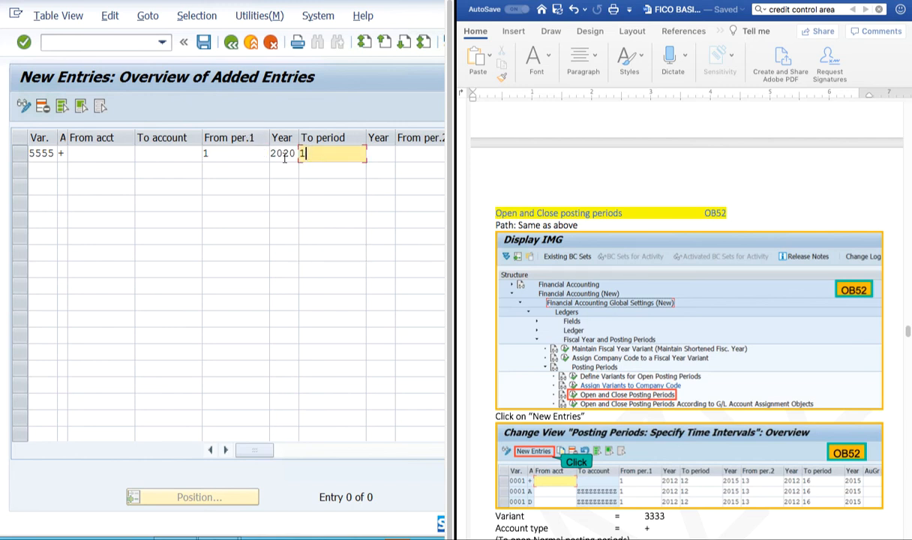
Step: Set the first interval's end year to 2020 and its end period to 12
{"action": "left_click", "coordinate": [380, 153]}
{"action": "type", "text": "2"}
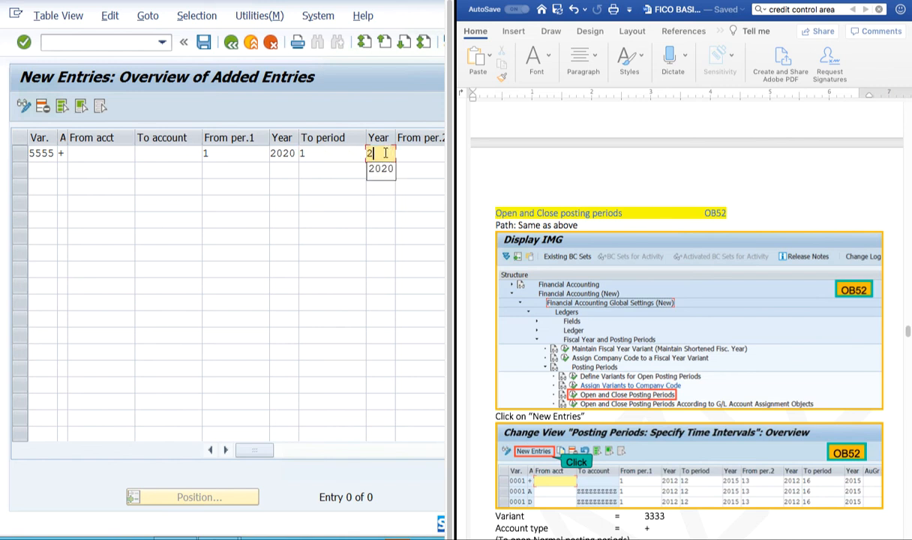
{"action": "type", "text": "020"}
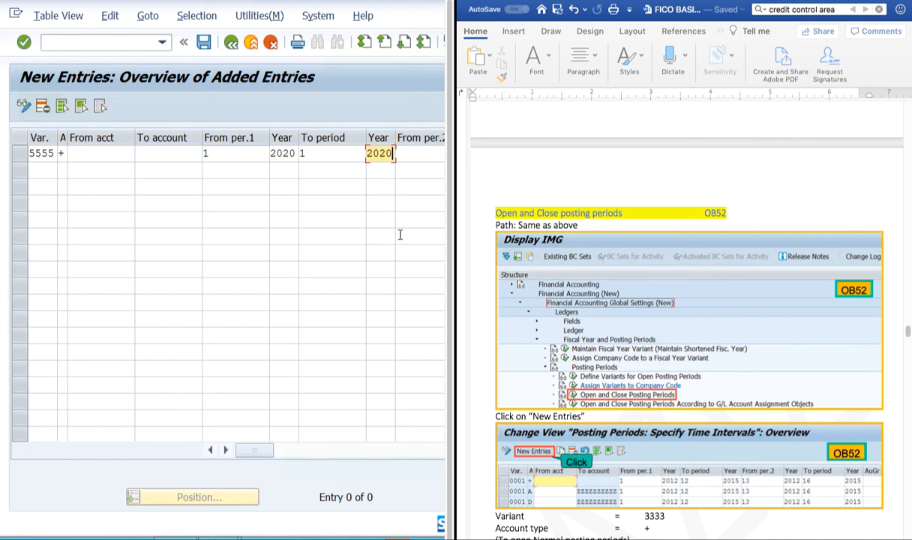
{"action": "left_click", "coordinate": [339, 154]}
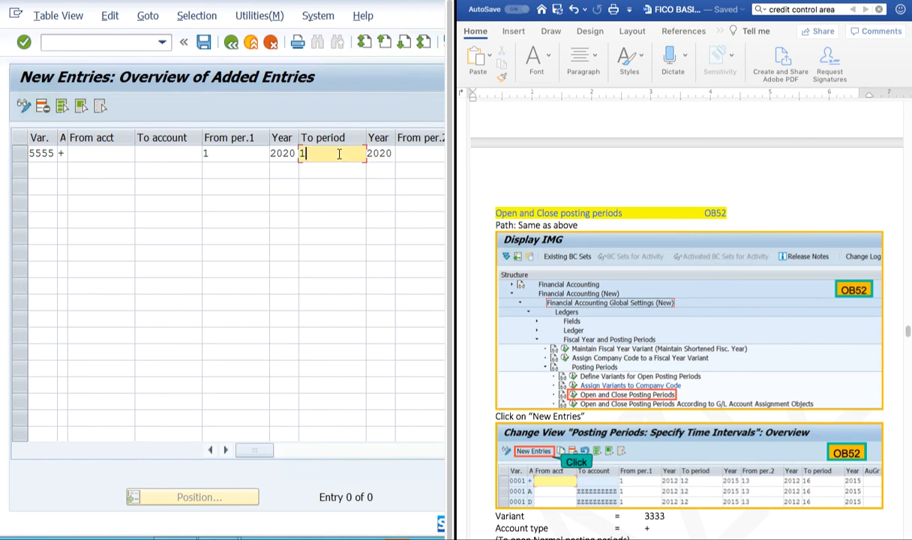
{"action": "type", "text": "2"}
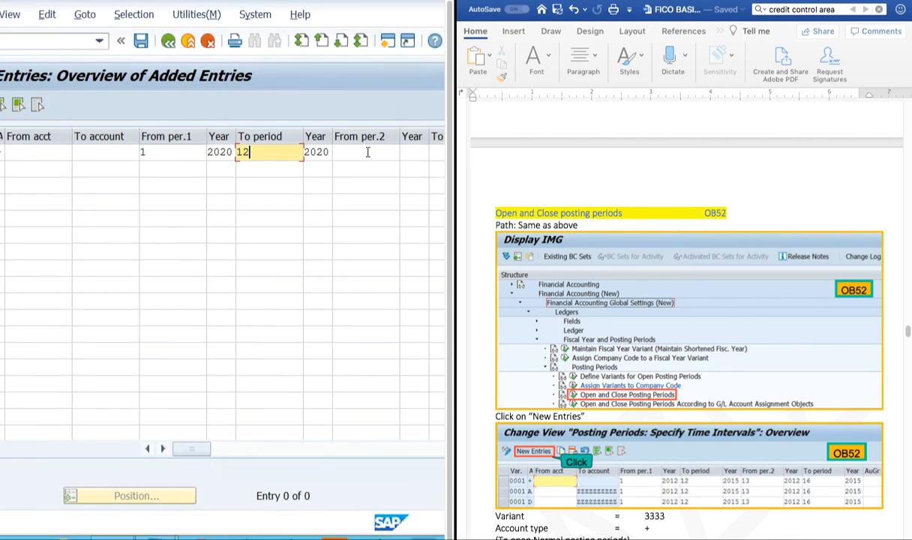
{"action": "left_click", "coordinate": [368, 152]}
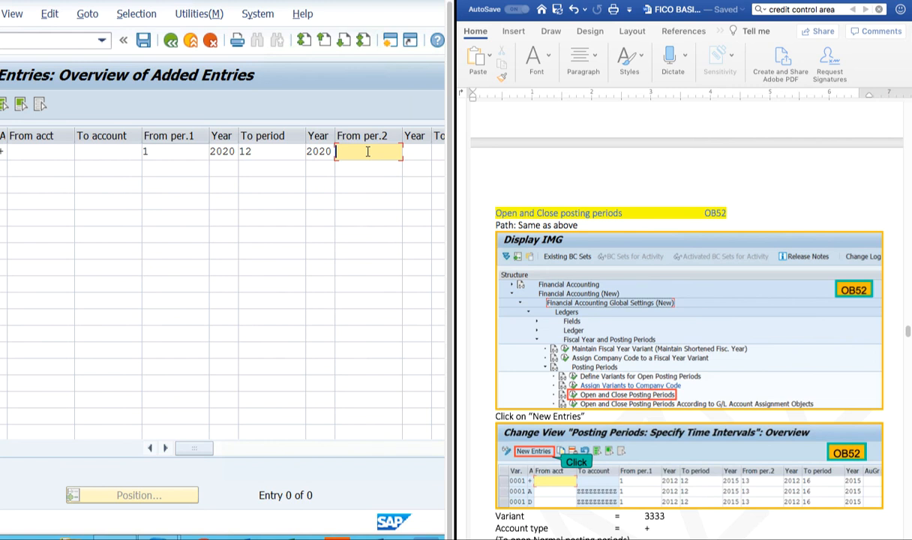
Step: Set the second interval of the variant 5555 entry to start in period 13 of year 2020
{"action": "type", "text": "13"}
{"action": "left_click", "coordinate": [154, 152]}
{"action": "left_click", "coordinate": [257, 147]}
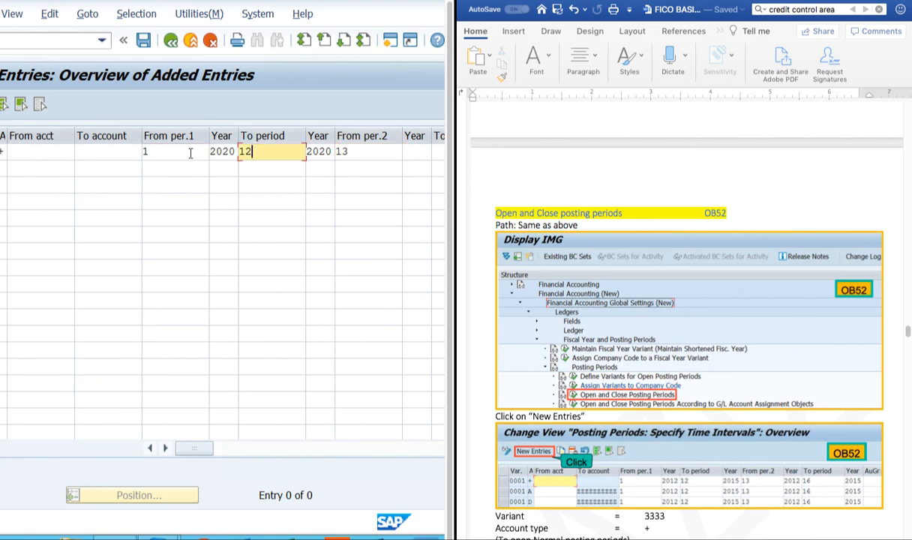
{"action": "left_click", "coordinate": [171, 145]}
{"action": "left_click", "coordinate": [282, 151]}
{"action": "left_click", "coordinate": [158, 144]}
{"action": "left_click", "coordinate": [365, 151]}
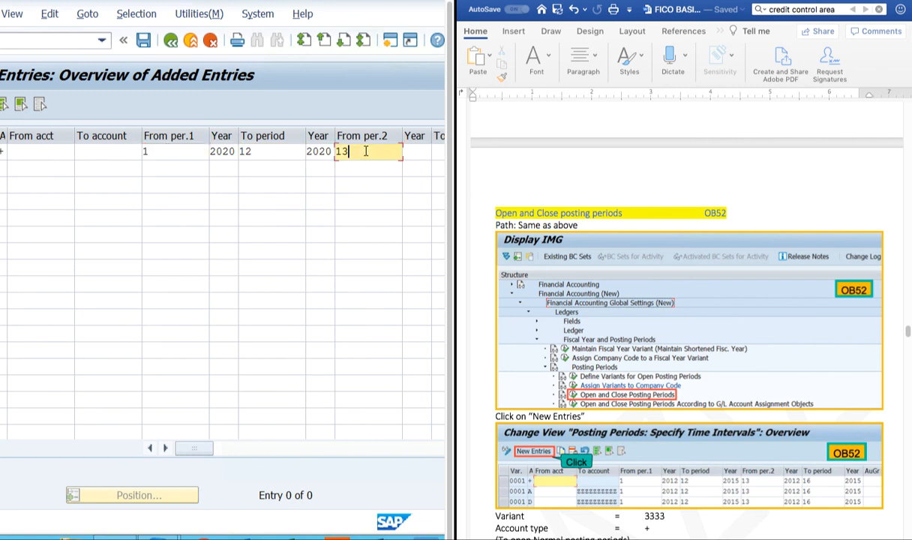
{"action": "left_click", "coordinate": [419, 152]}
{"action": "type", "text": "2020"}
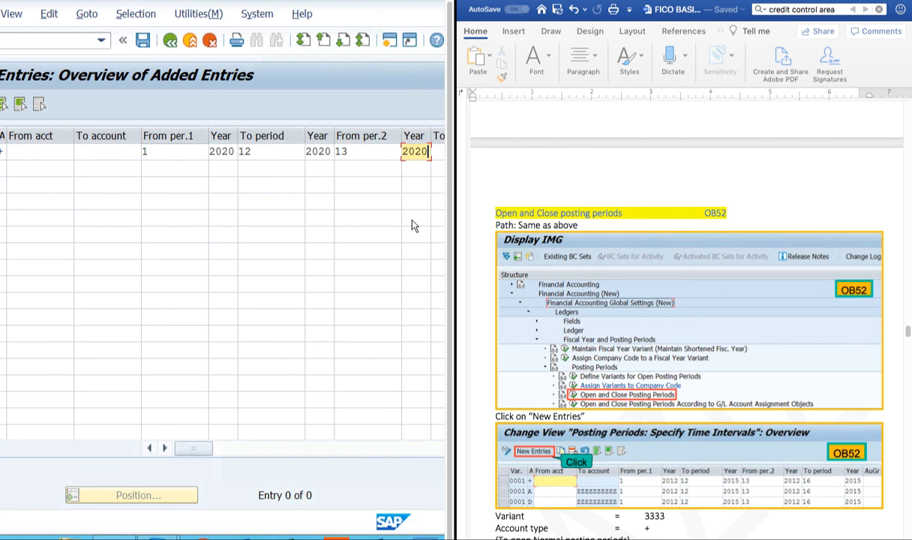
Step: Set the second interval to end in period 16 of year 2020 and save the variant 5555 entry
{"action": "key", "text": "Tab"}
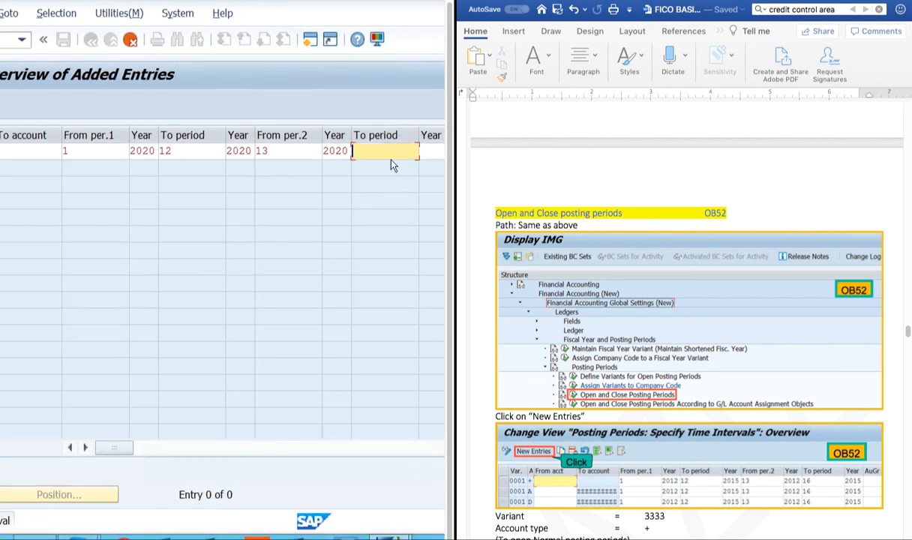
{"action": "type", "text": "16"}
{"action": "left_click", "coordinate": [433, 159]}
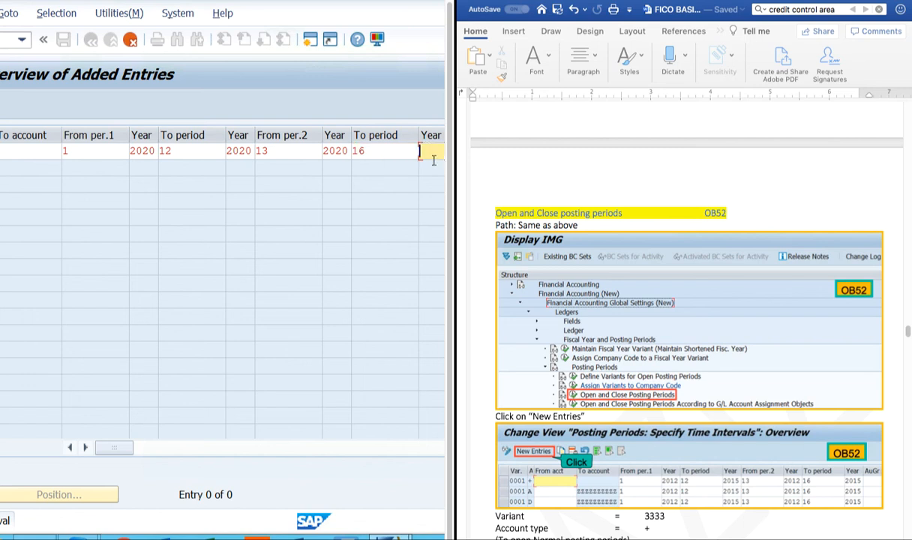
{"action": "type", "text": "2020"}
{"action": "key", "text": "Return"}
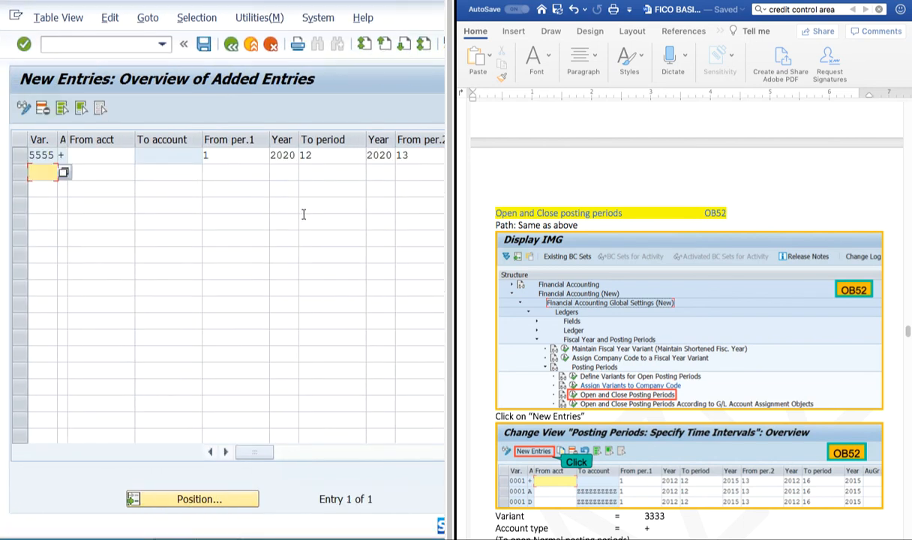
{"action": "left_click", "coordinate": [207, 45]}
{"action": "left_click", "coordinate": [271, 285]}
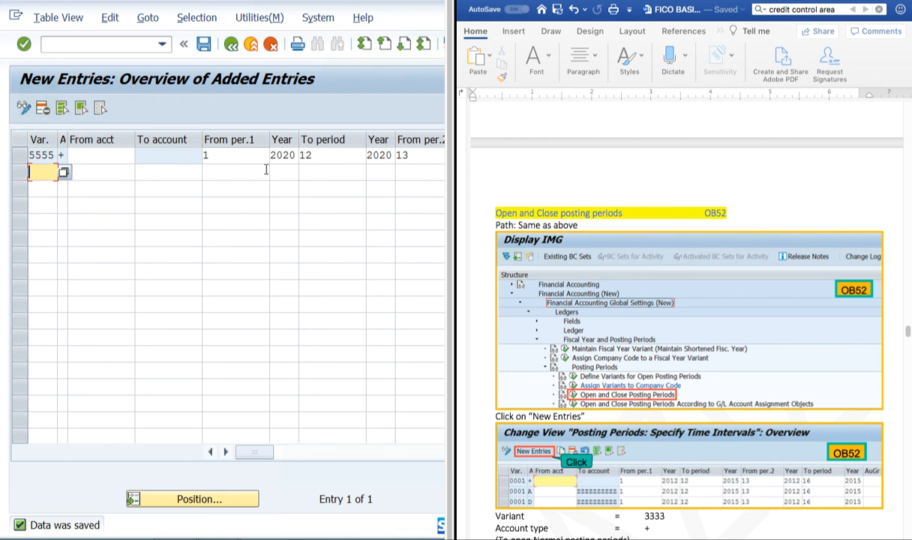
Step: Change the first interval's start period to 2 and save the entry
{"action": "left_click", "coordinate": [229, 153]}
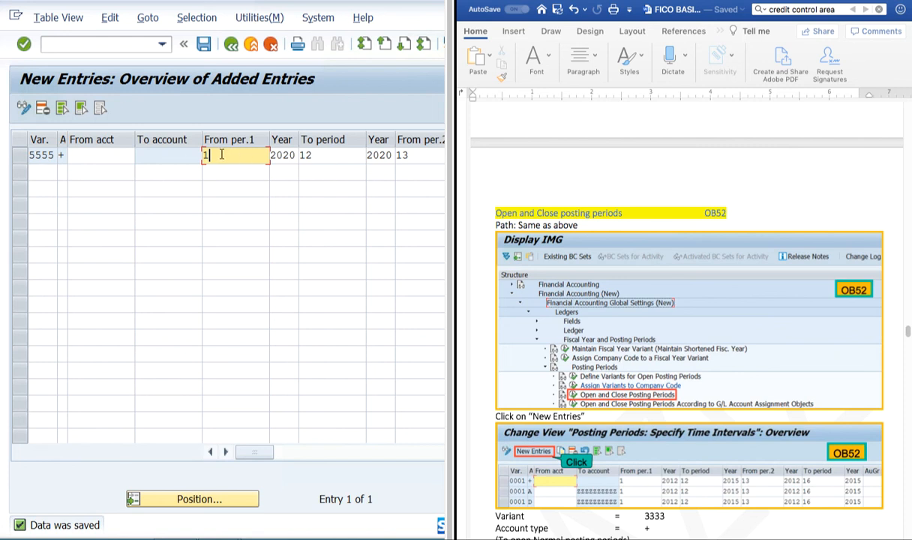
{"action": "key", "text": "BackSpace"}
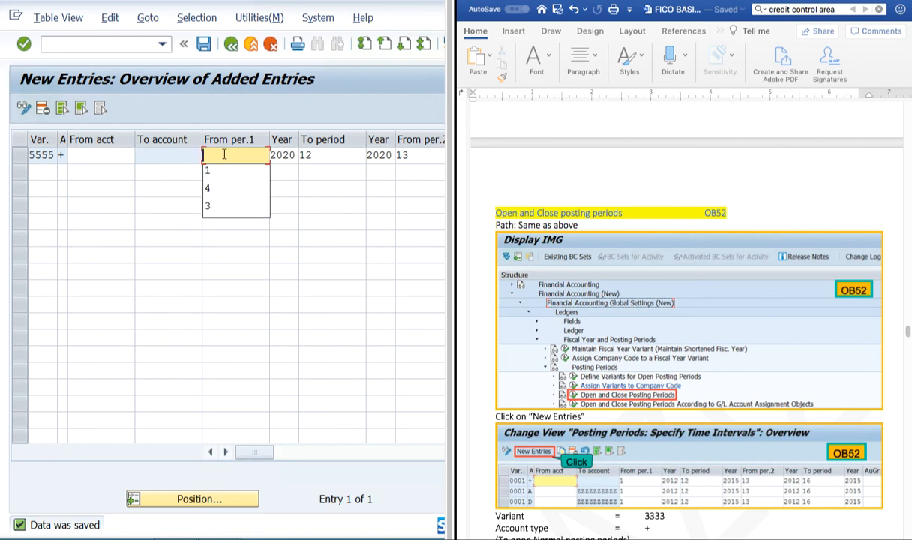
{"action": "type", "text": "2"}
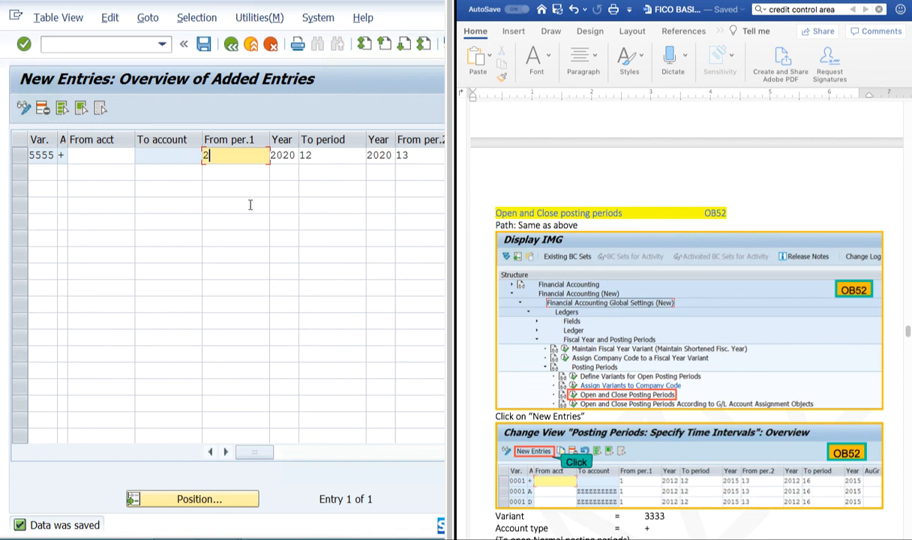
{"action": "left_click", "coordinate": [204, 45]}
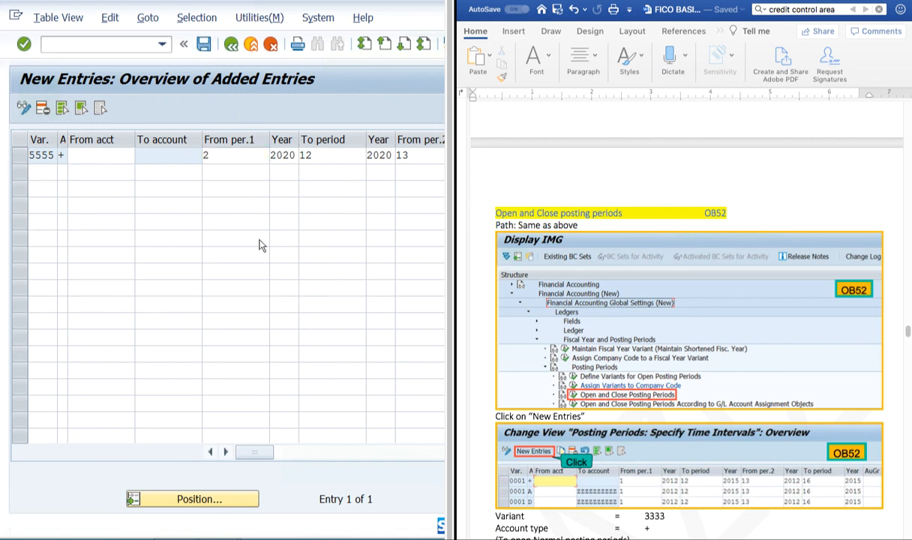
Step: Set the first interval's start period back to 1
{"action": "left_click", "coordinate": [223, 154]}
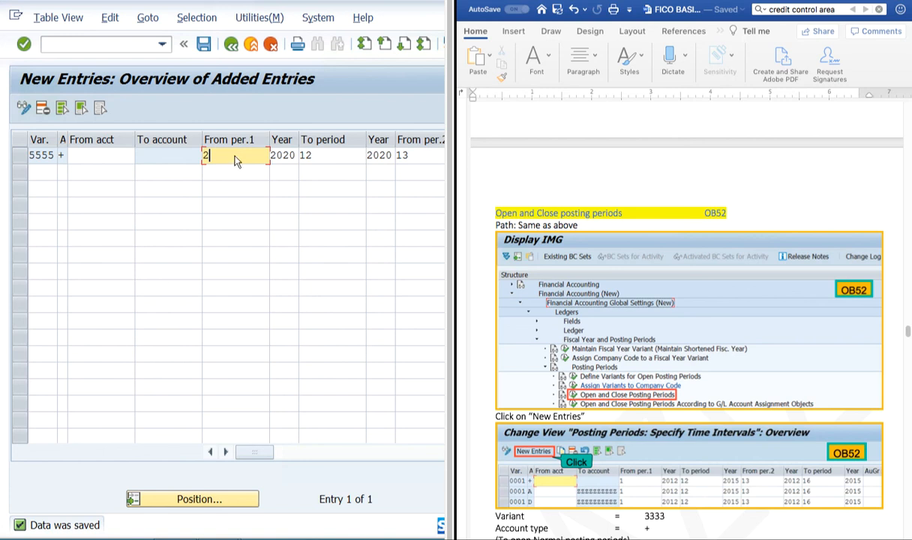
{"action": "key", "text": "BackSpace"}
{"action": "type", "text": "1"}
Step: Enter 1 as the from-account value of the variant 5555 entry
{"action": "left_click", "coordinate": [91, 151]}
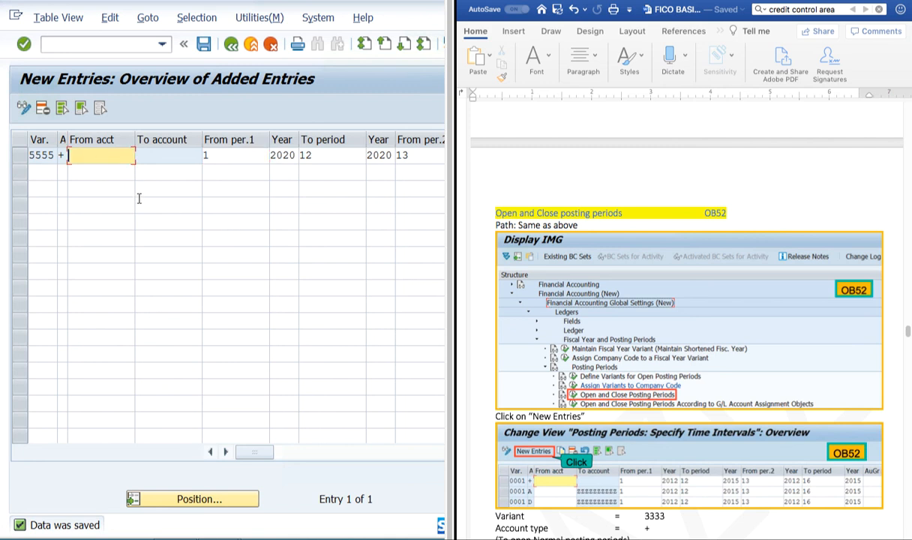
{"action": "type", "text": "1"}
{"action": "key", "text": "BackSpace"}
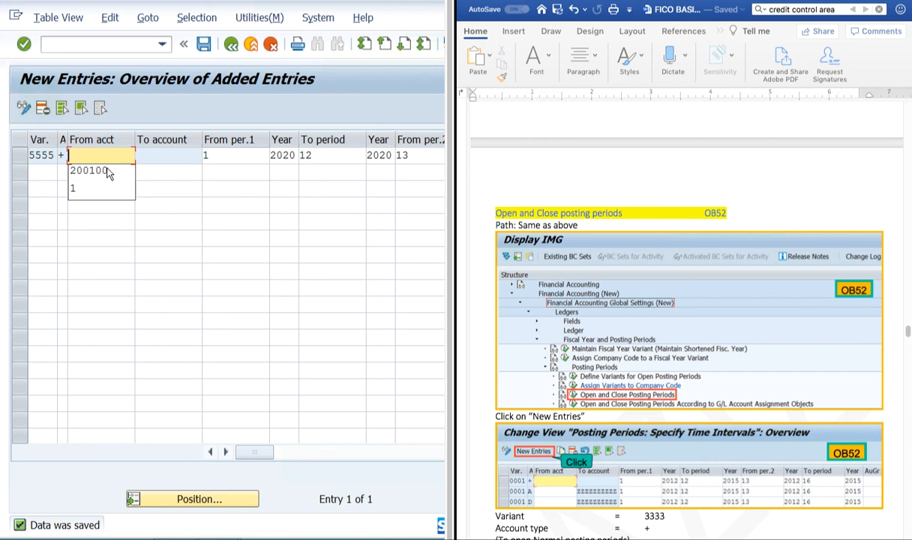
{"action": "left_click", "coordinate": [77, 184]}
{"action": "left_click", "coordinate": [158, 155]}
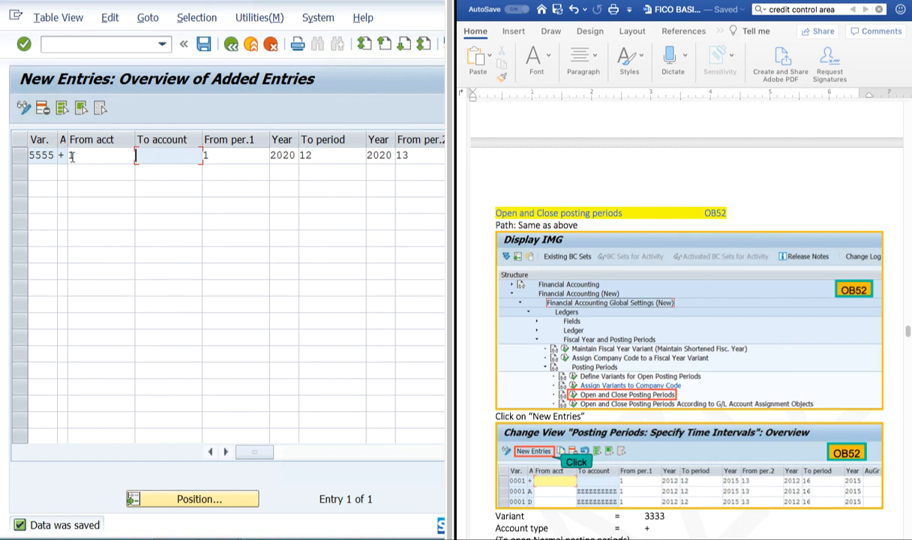
{"action": "key", "text": "shift+Tab"}
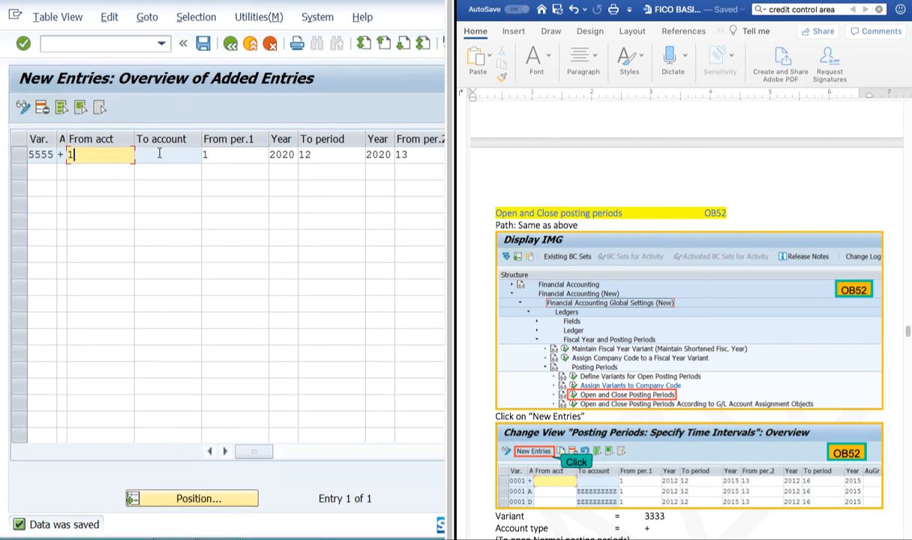
{"action": "left_click", "coordinate": [217, 153]}
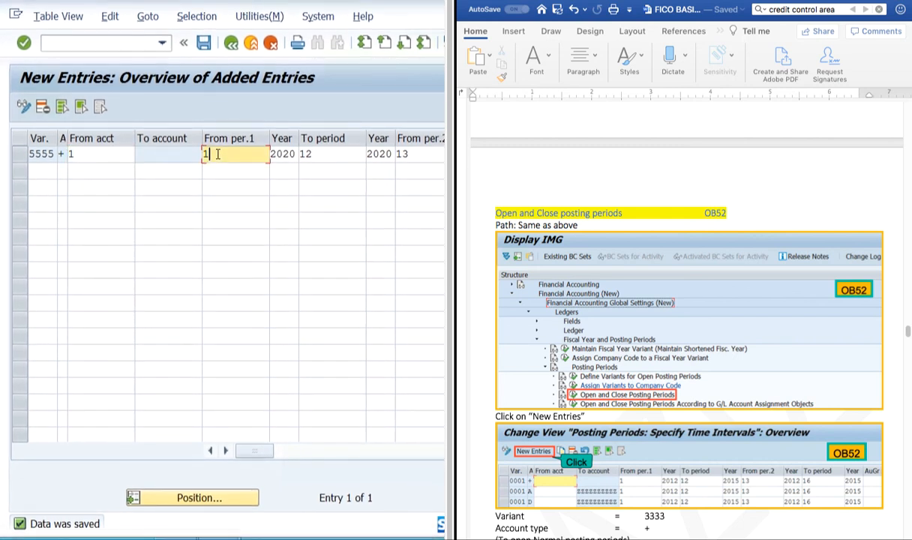
{"action": "left_click", "coordinate": [334, 155]}
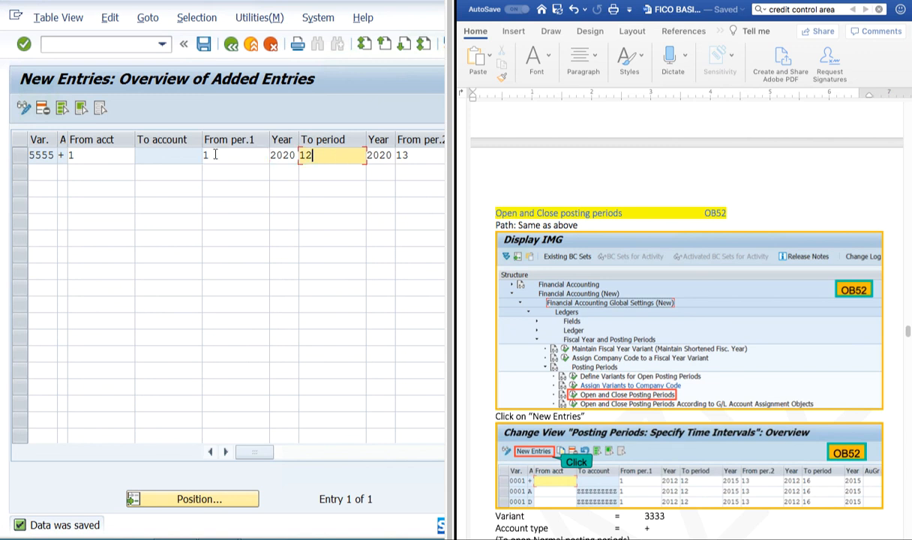
Step: Clear the from-account value of the variant 5555 entry
{"action": "left_click", "coordinate": [90, 154]}
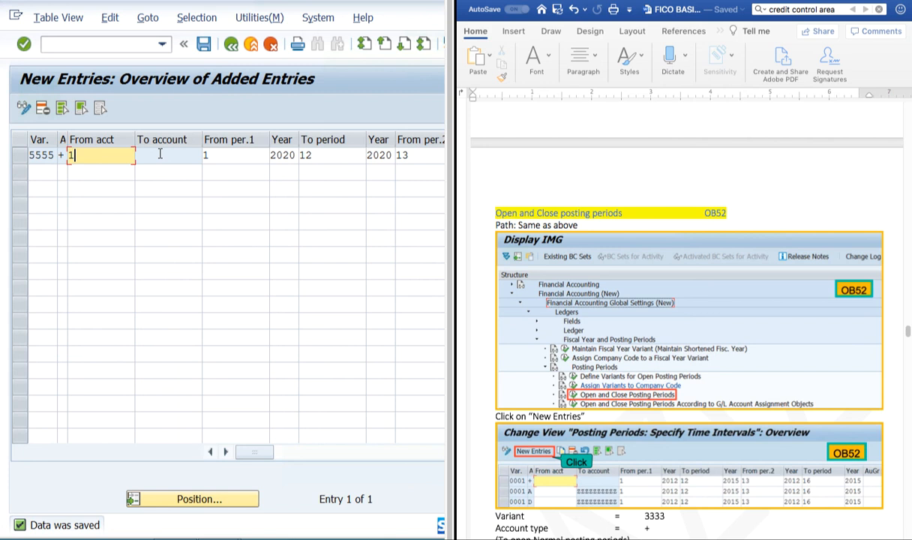
{"action": "key", "text": "BackSpace"}
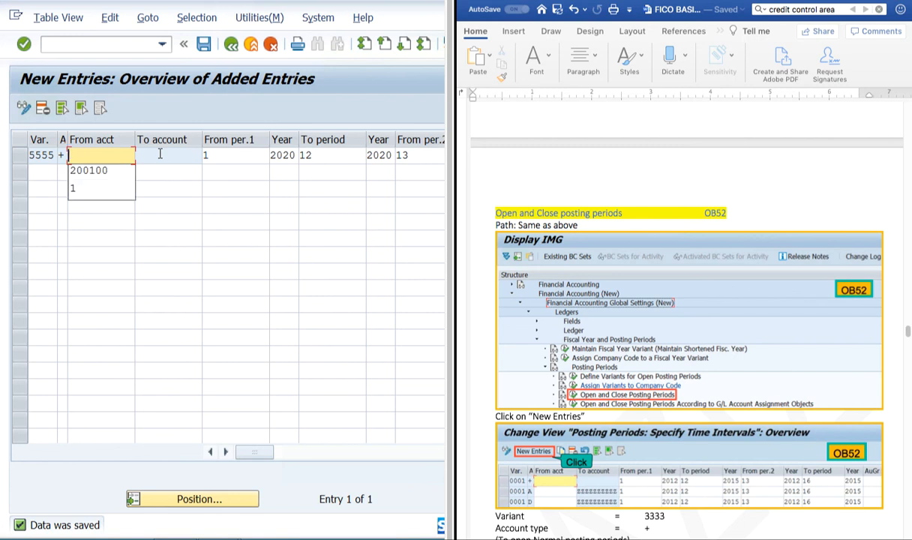
{"action": "left_click", "coordinate": [164, 241]}
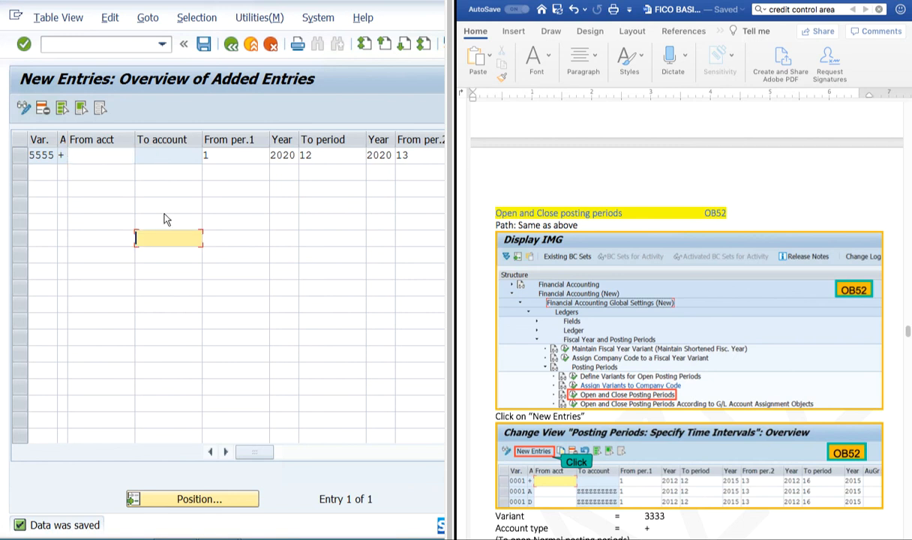
{"action": "left_click", "coordinate": [106, 148]}
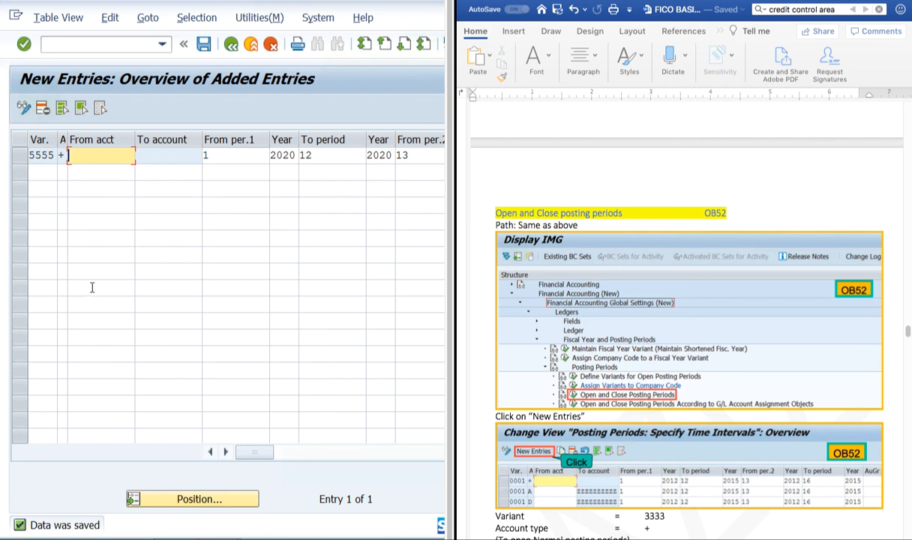
{"action": "left_click", "coordinate": [209, 153]}
{"action": "left_click", "coordinate": [322, 158]}
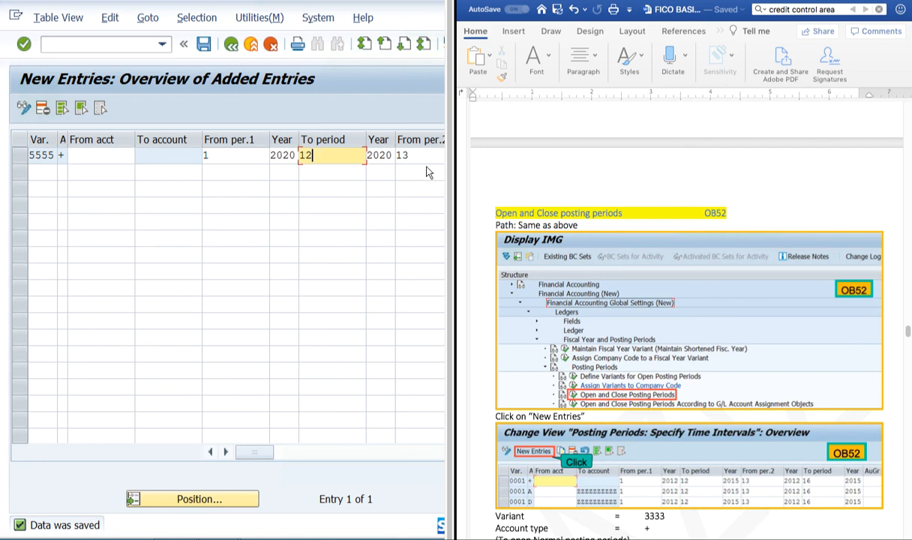
{"action": "left_click", "coordinate": [288, 171]}
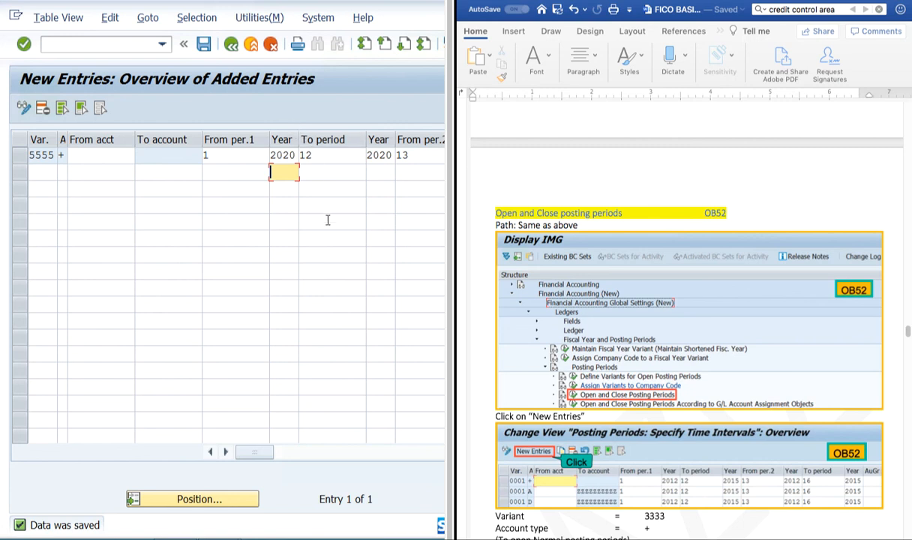
{"action": "left_click", "coordinate": [247, 155]}
{"action": "left_click", "coordinate": [308, 155]}
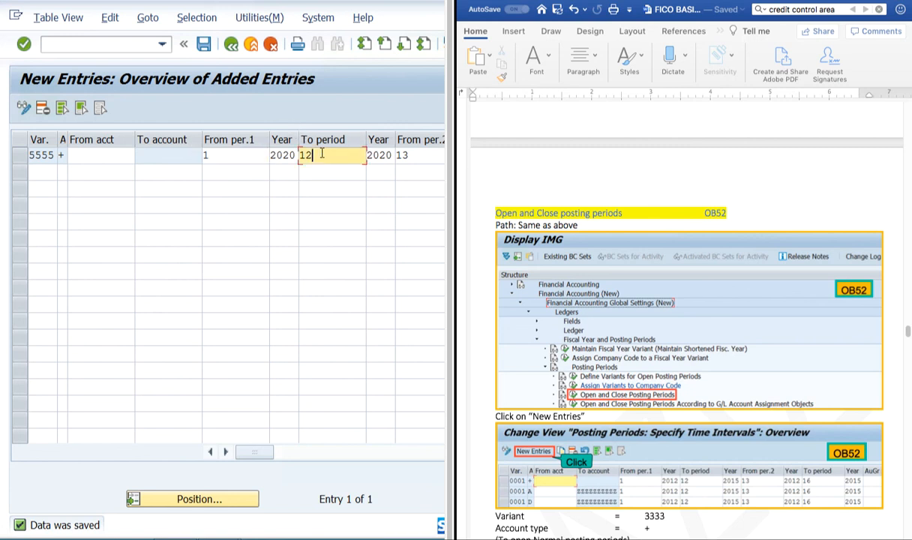
{"action": "left_click", "coordinate": [229, 154]}
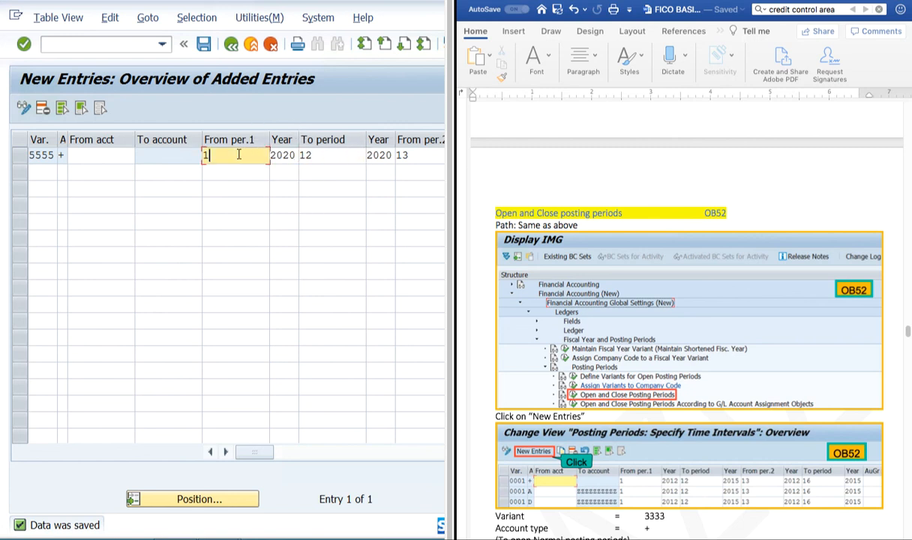
{"action": "left_click", "coordinate": [322, 154]}
Step: Return to the posting periods overview and review the guide's remaining OB52 instructions through to its document types section in Word
{"action": "left_click", "coordinate": [232, 44]}
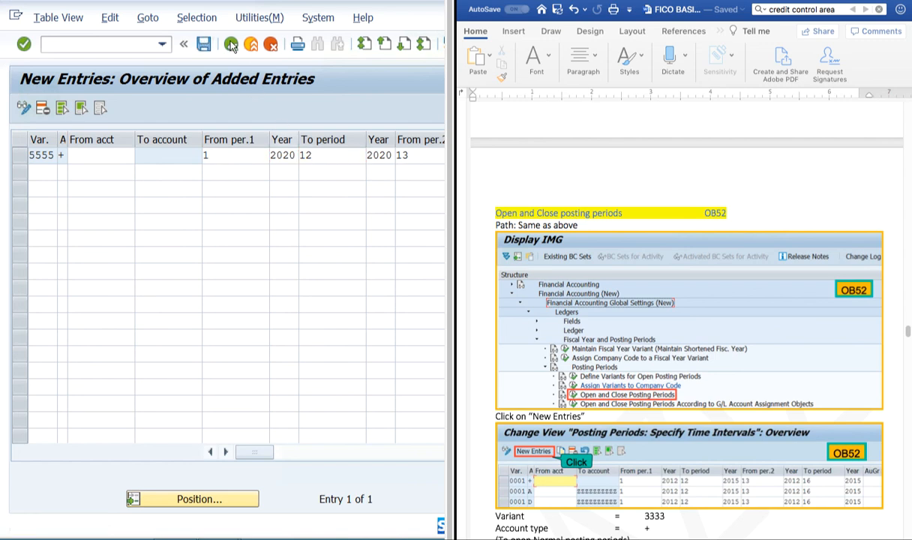
{"action": "scroll", "coordinate": [644, 373], "scroll_direction": "down", "scroll_amount": 10}
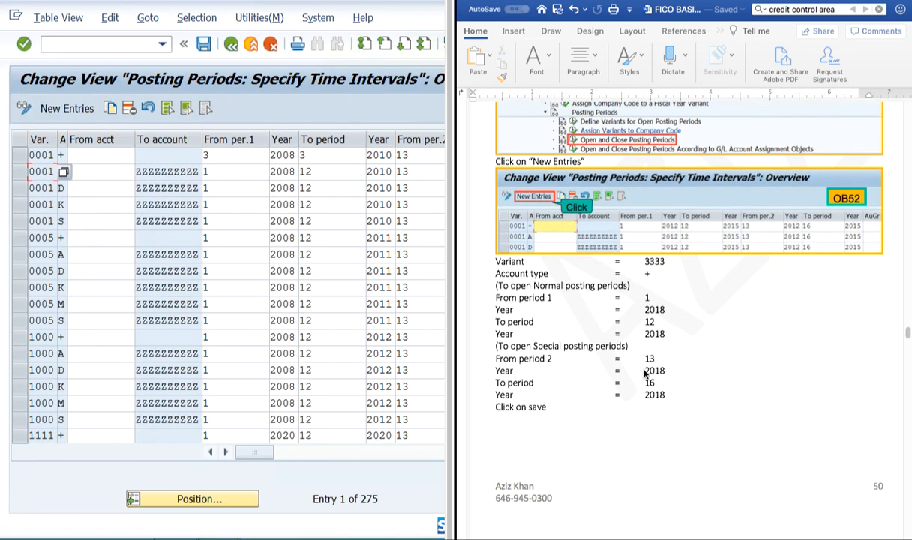
{"action": "scroll", "coordinate": [643, 374], "scroll_direction": "down", "scroll_amount": 6}
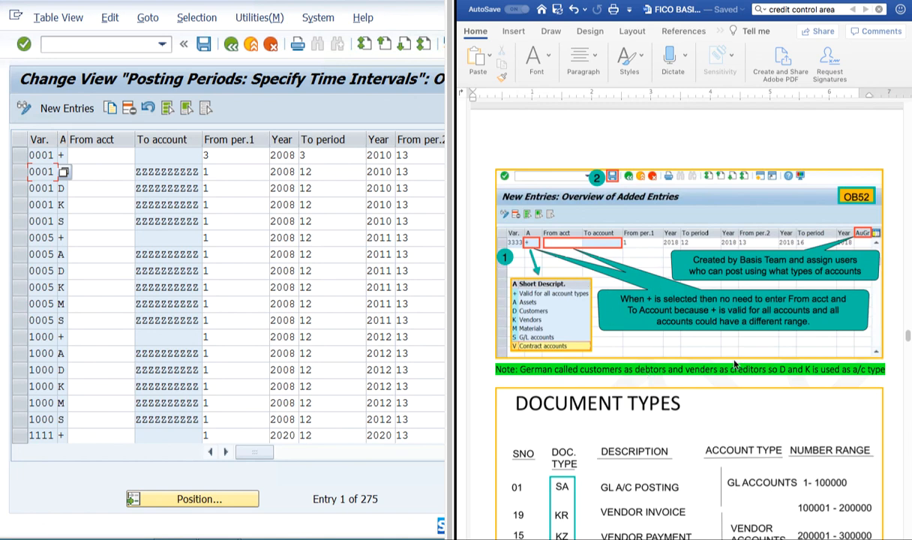
{"action": "scroll", "coordinate": [734, 365], "scroll_direction": "down", "scroll_amount": 3}
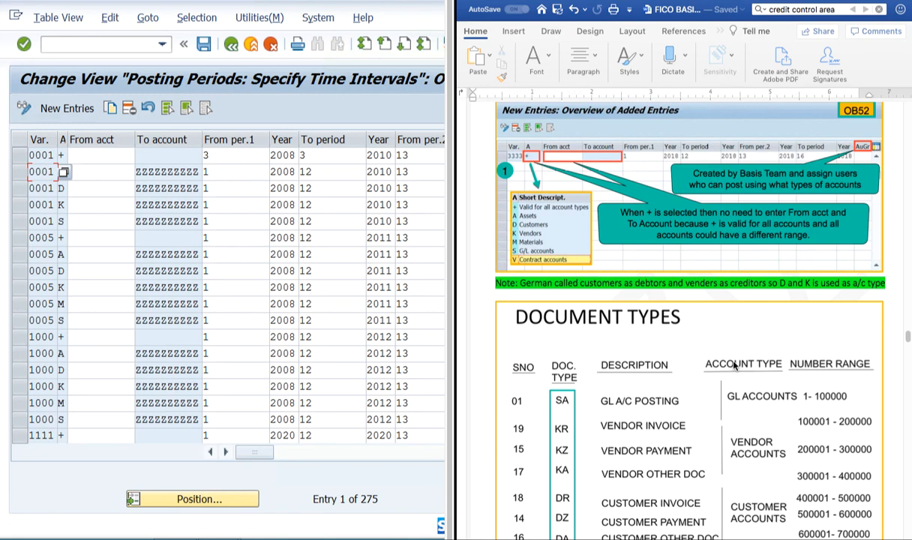
{"action": "scroll", "coordinate": [734, 365], "scroll_direction": "down", "scroll_amount": 7}
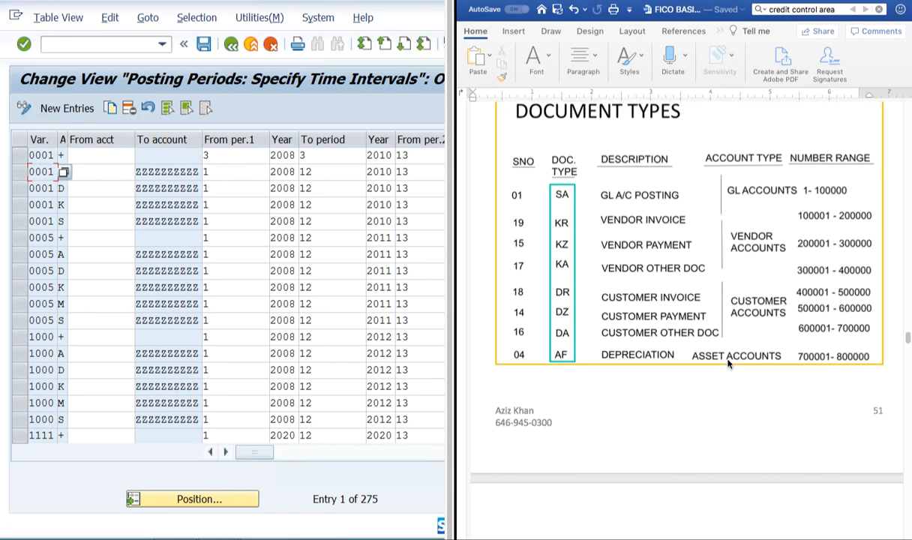
{"action": "scroll", "coordinate": [728, 364], "scroll_direction": "up", "scroll_amount": 2}
{"action": "scroll", "coordinate": [727, 363], "scroll_direction": "down", "scroll_amount": 2}
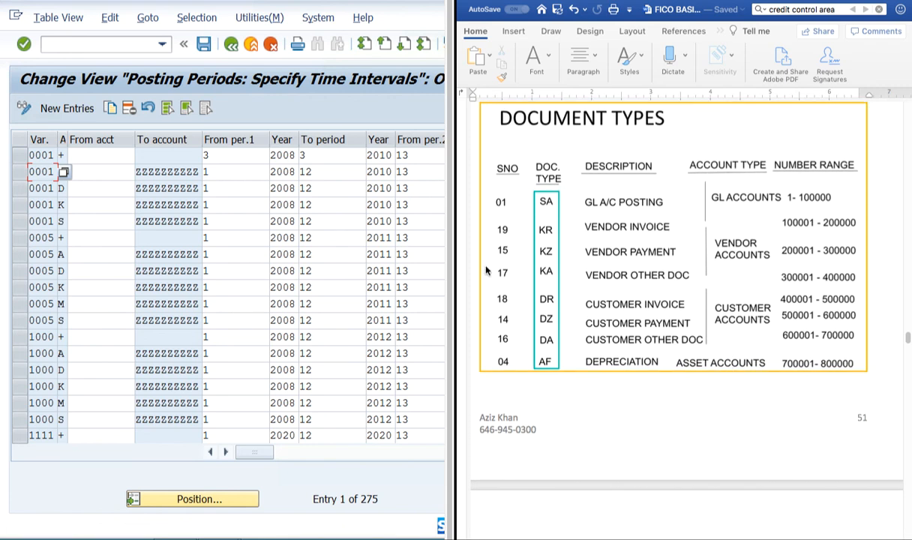
Step: Leave the posting periods overview for the IMG structure and examine the guide's document types, account types and number ranges
{"action": "left_click", "coordinate": [231, 45]}
{"action": "scroll", "coordinate": [629, 311], "scroll_direction": "down", "scroll_amount": 3}
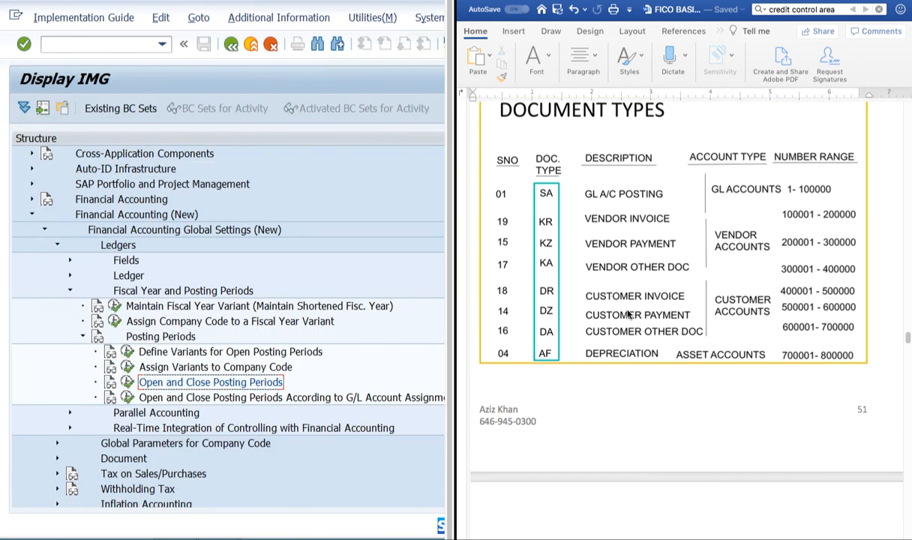
{"action": "scroll", "coordinate": [629, 311], "scroll_direction": "up", "scroll_amount": 3}
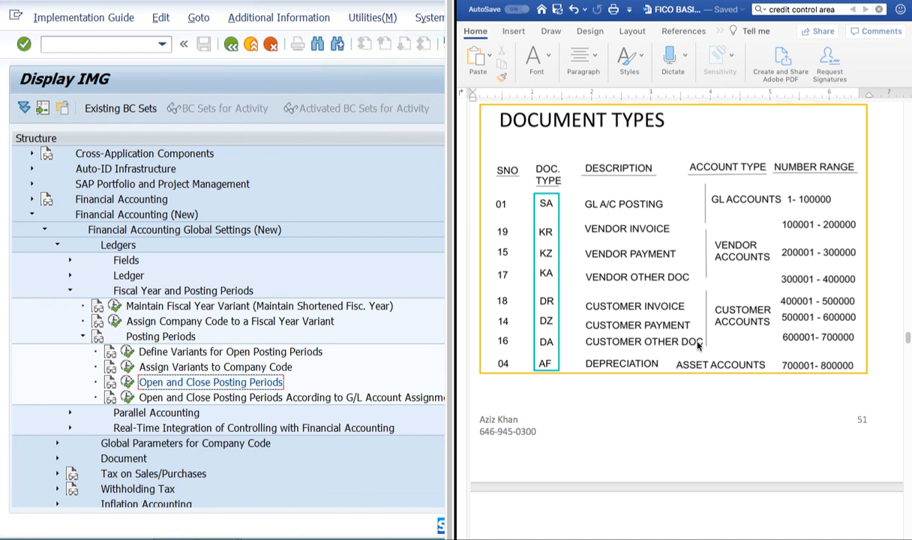
{"action": "scroll", "coordinate": [782, 354], "scroll_direction": "up", "scroll_amount": 2}
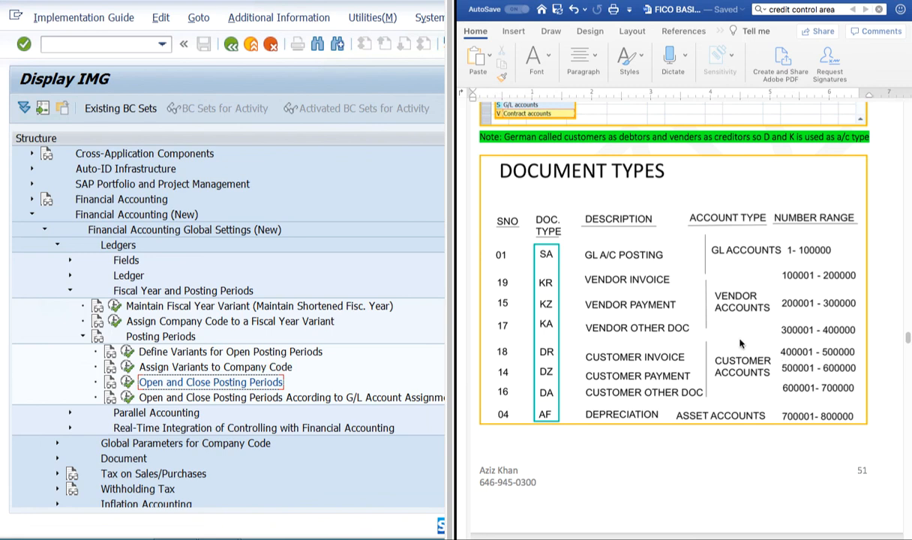
Step: Review the guide's document types table and collapse the Fiscal Year and Posting Periods and Ledgers nodes in the IMG structure
{"action": "scroll", "coordinate": [705, 328], "scroll_direction": "up", "scroll_amount": 2}
{"action": "scroll", "coordinate": [740, 343], "scroll_direction": "down", "scroll_amount": 6}
{"action": "scroll", "coordinate": [740, 343], "scroll_direction": "up", "scroll_amount": 2}
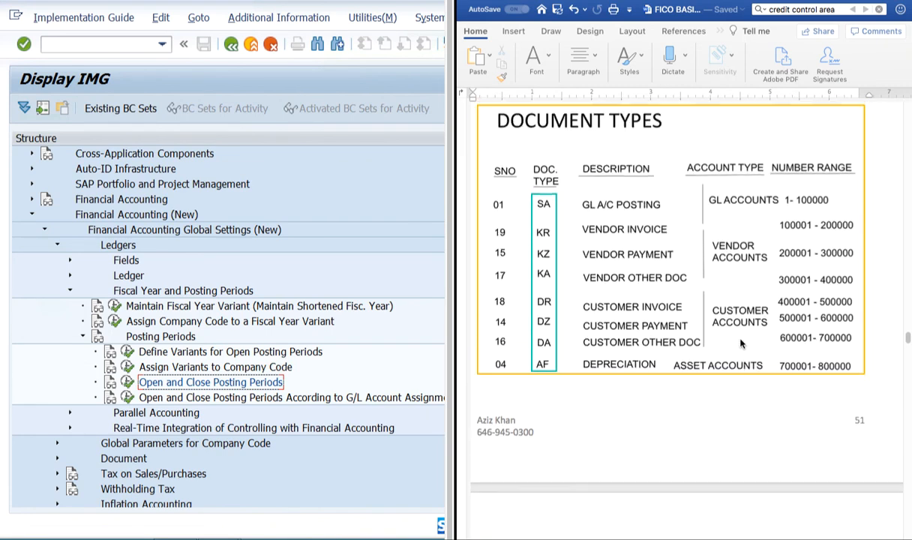
{"action": "left_click", "coordinate": [69, 290]}
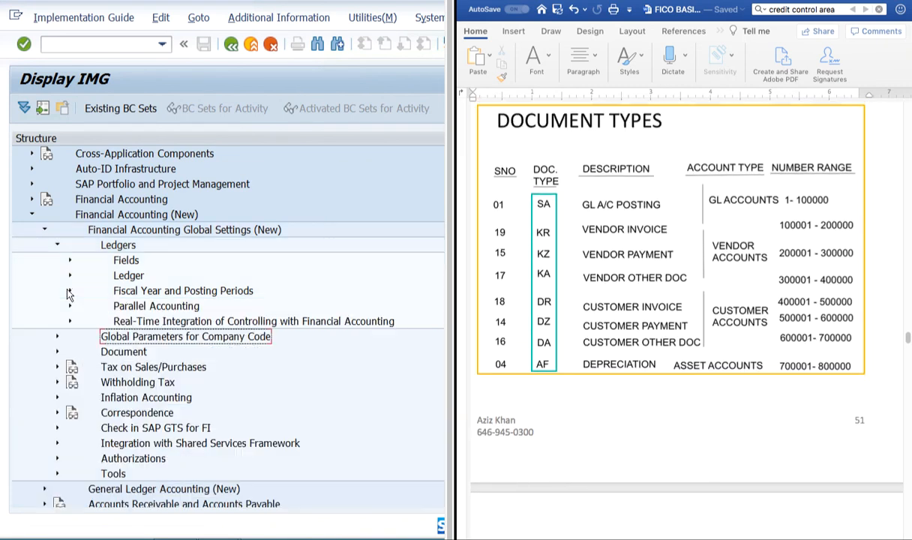
{"action": "left_click", "coordinate": [57, 244]}
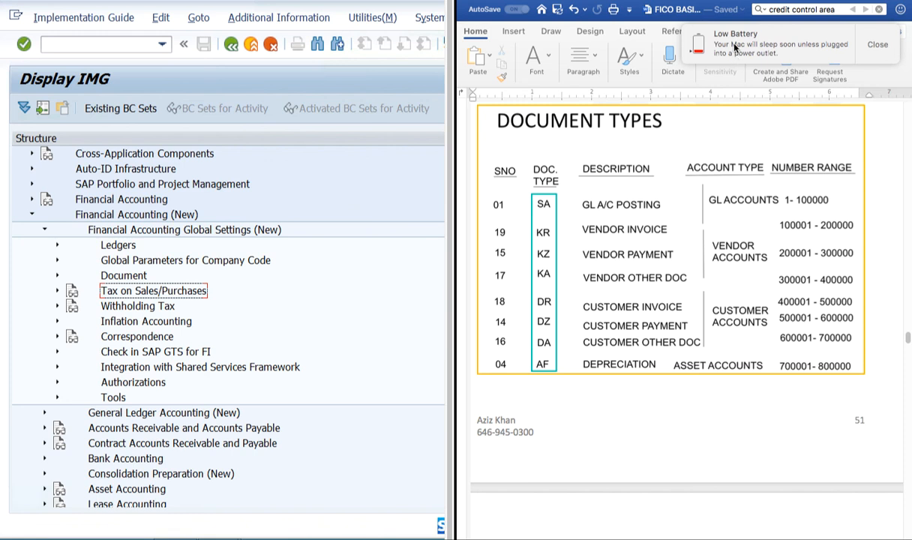
Step: Dismiss the low battery notification and look over the guide's document types and number ranges again
{"action": "left_click", "coordinate": [879, 45]}
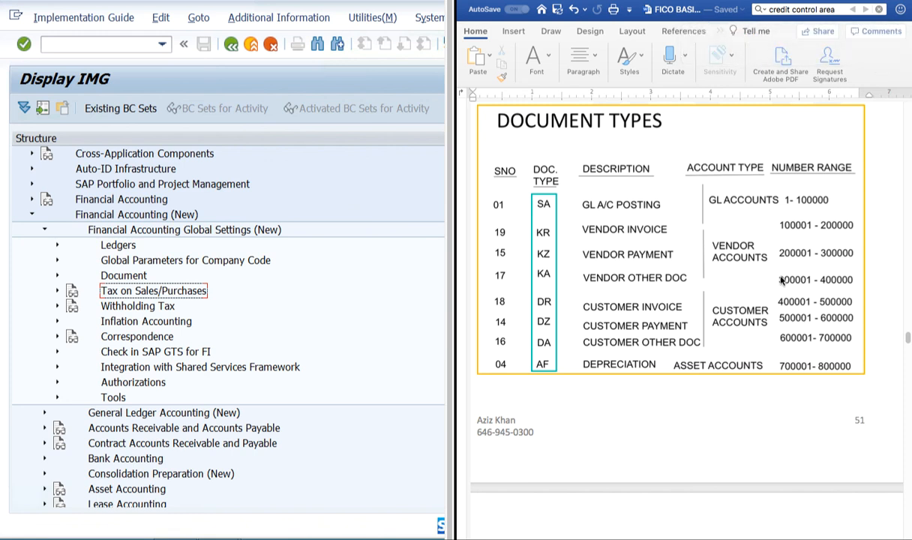
{"action": "scroll", "coordinate": [704, 279], "scroll_direction": "up", "scroll_amount": 1}
{"action": "scroll", "coordinate": [704, 279], "scroll_direction": "up", "scroll_amount": 3}
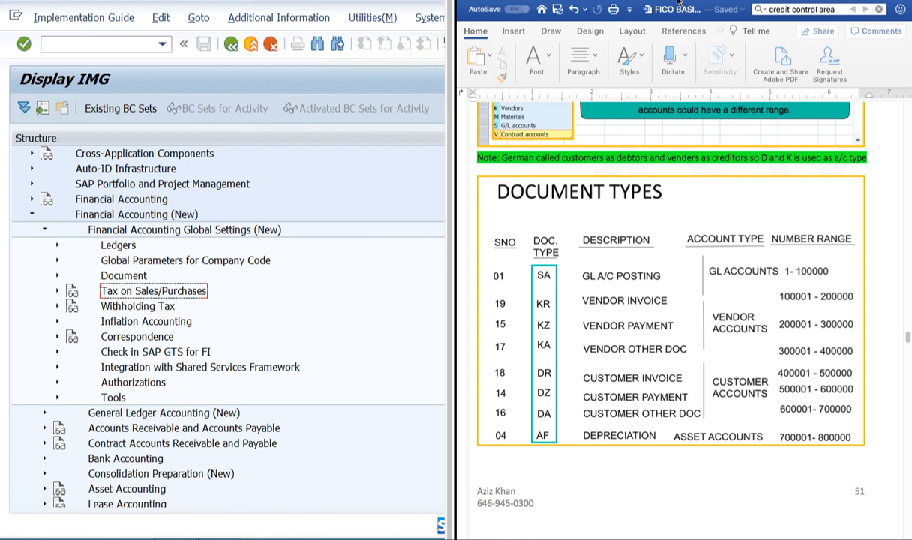
{"action": "key", "text": "ctrl+Left"}
{"action": "key", "text": "ctrl+Right"}
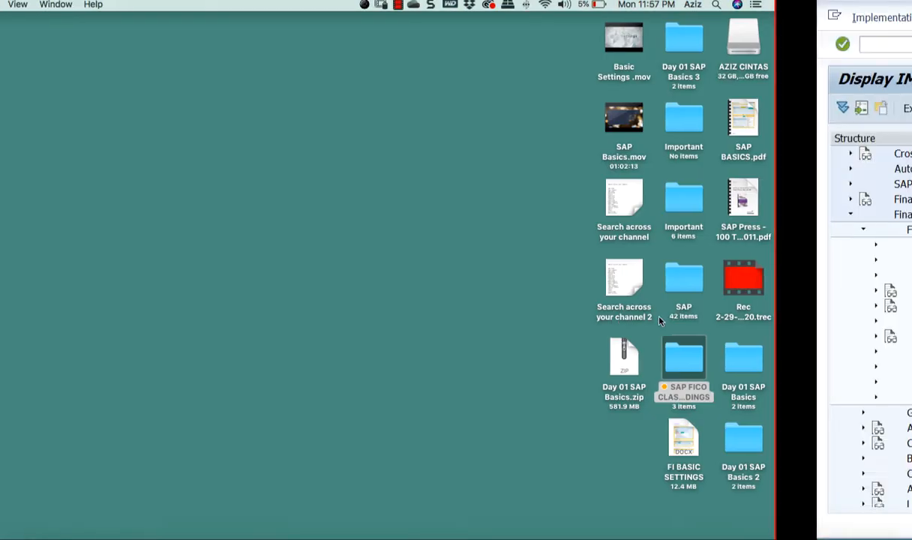